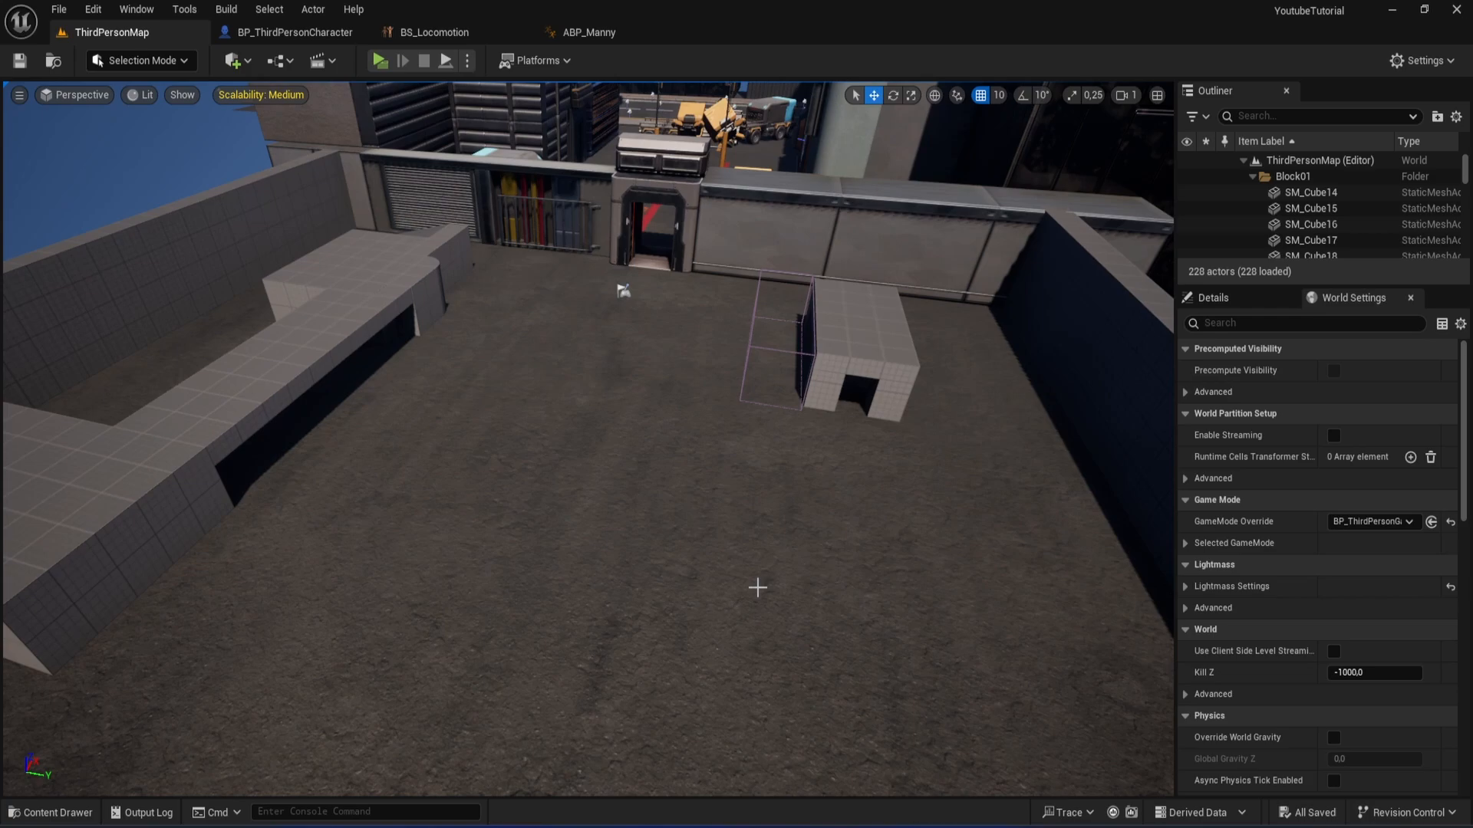
Play the level and test the character's walking, sprinting and sideways movement, and stop the preview.
click(379, 61)
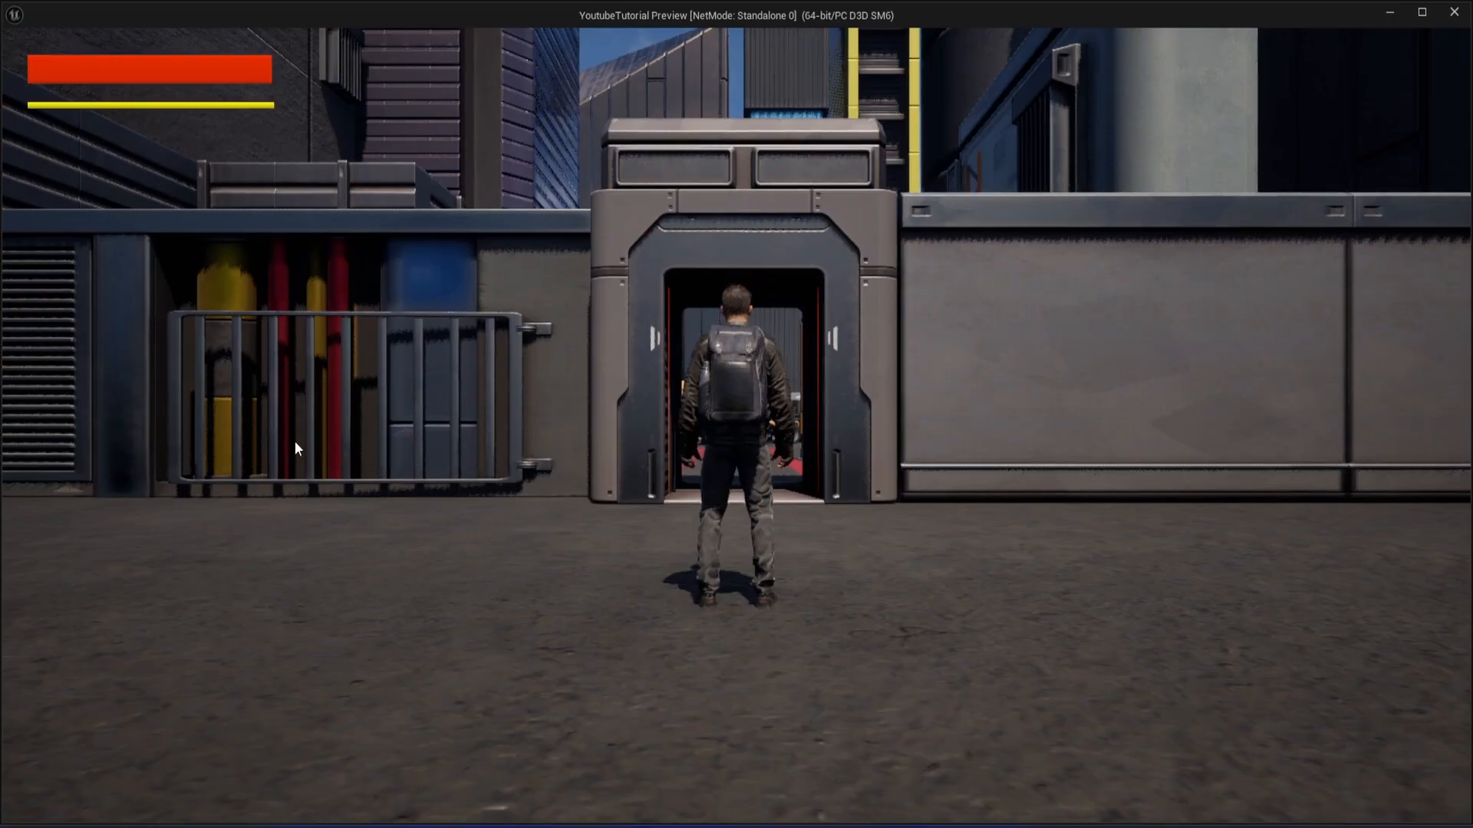
key(w)
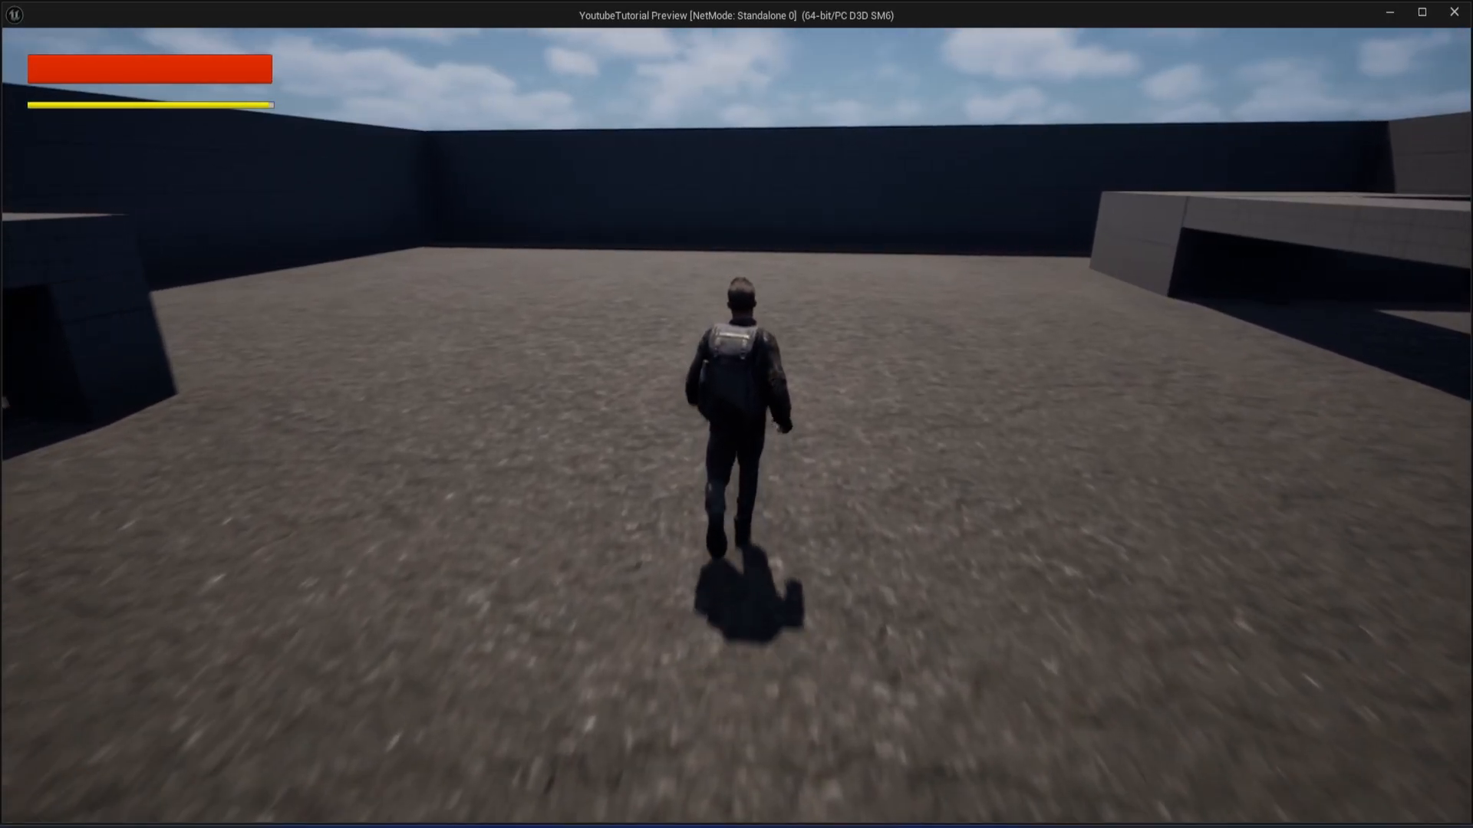
key(shift)
key(a)
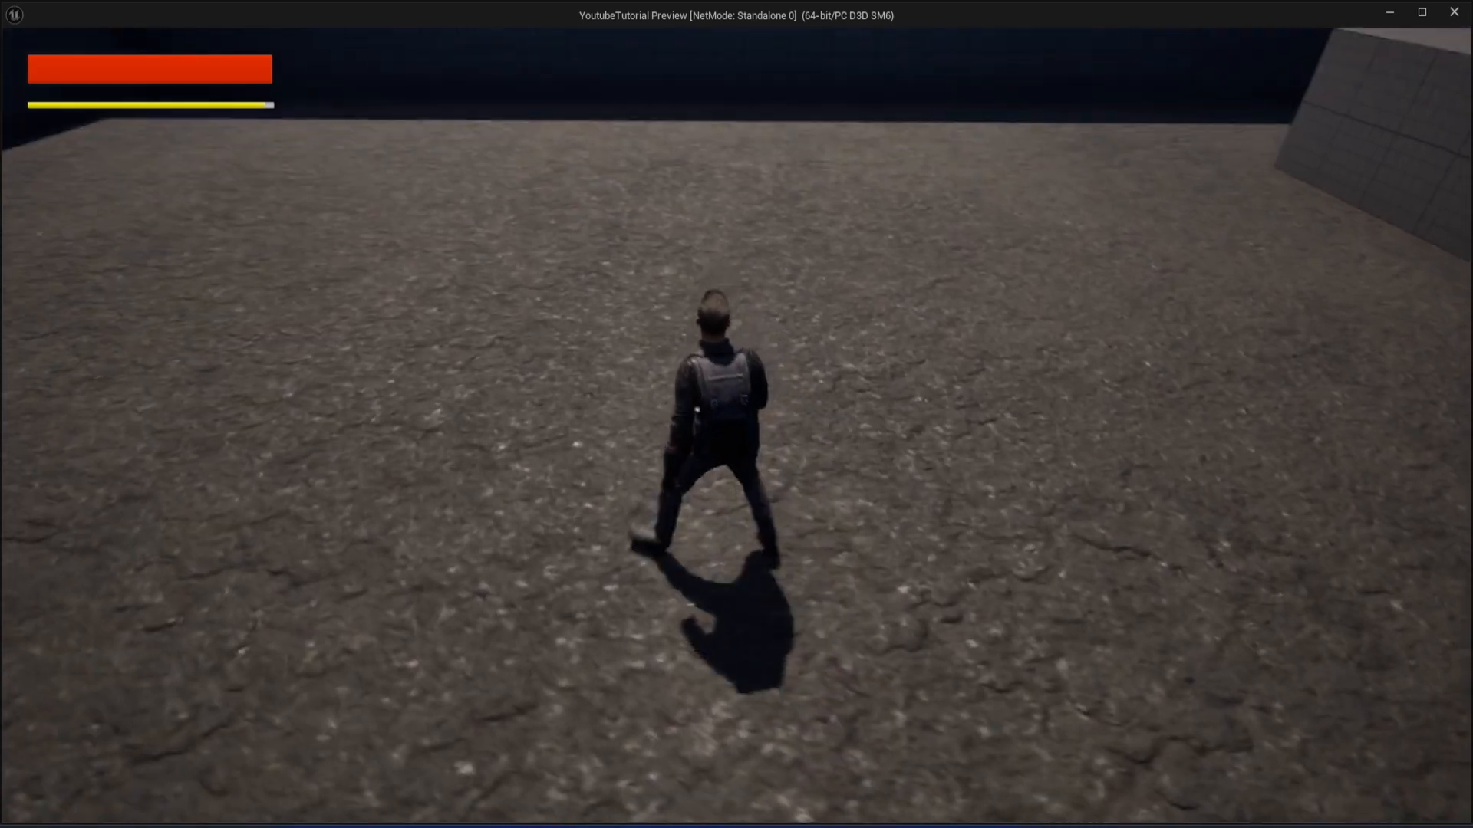
key(d)
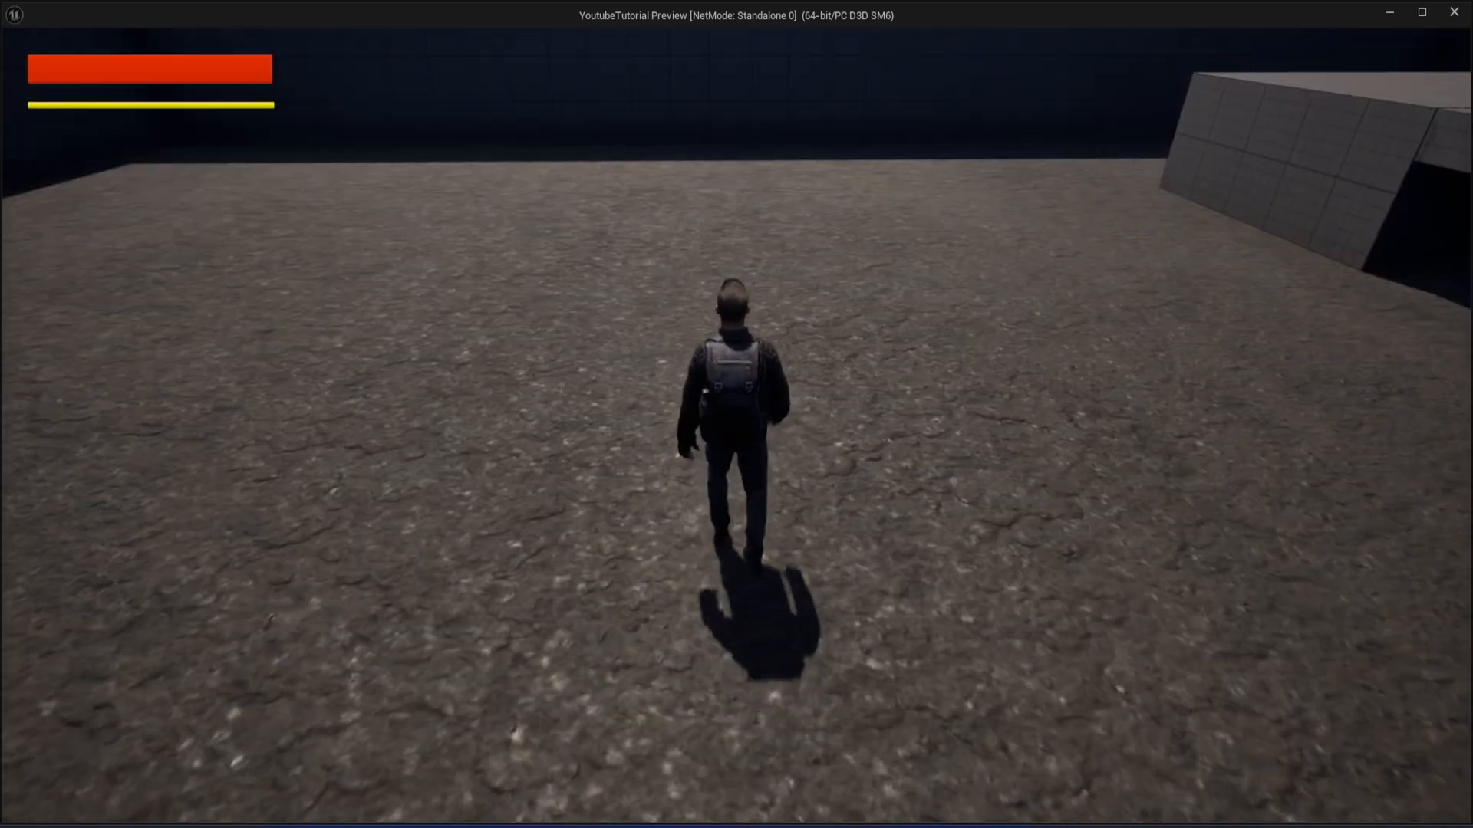
key(w)
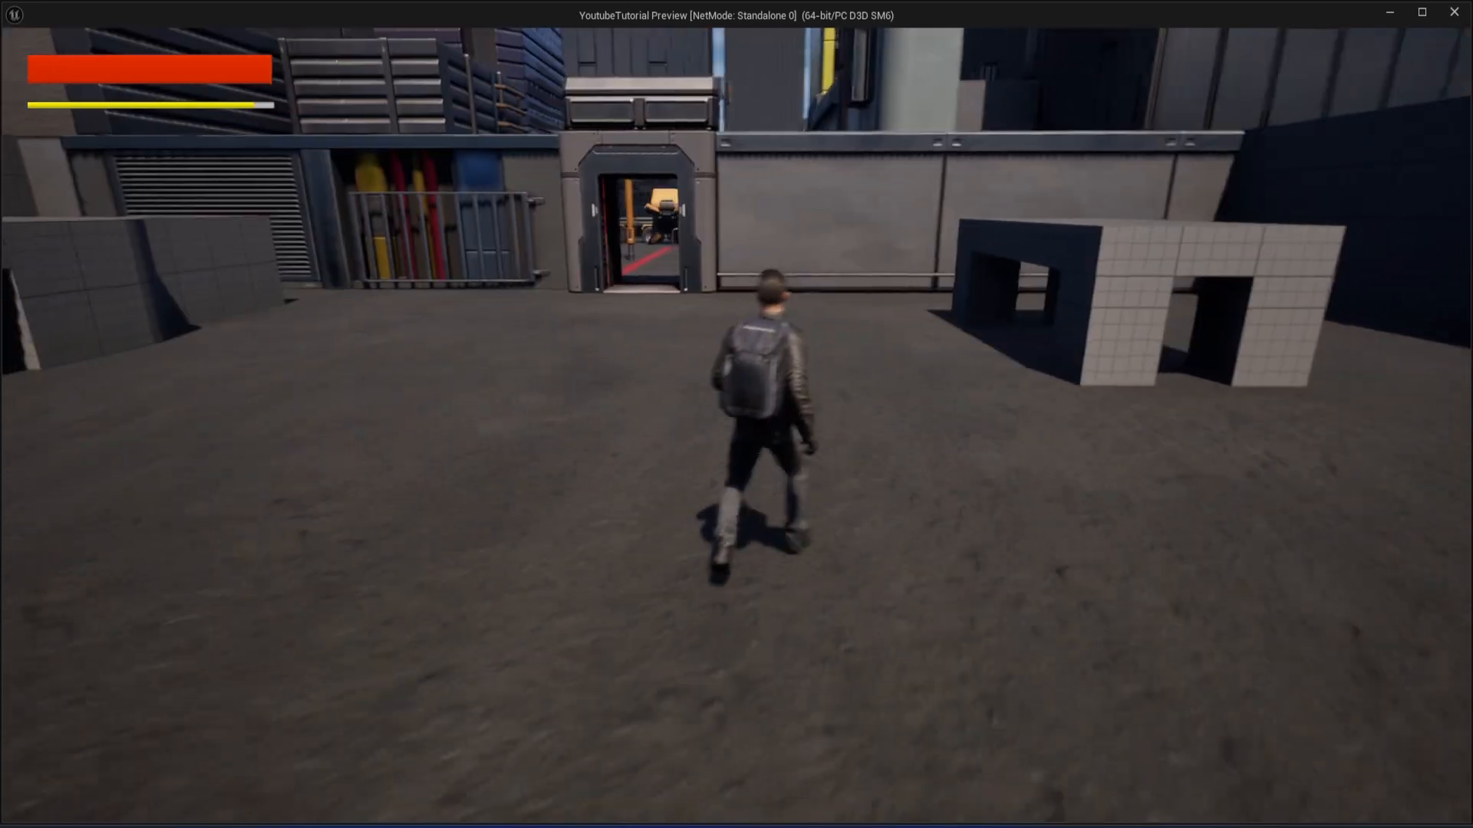
key(Escape)
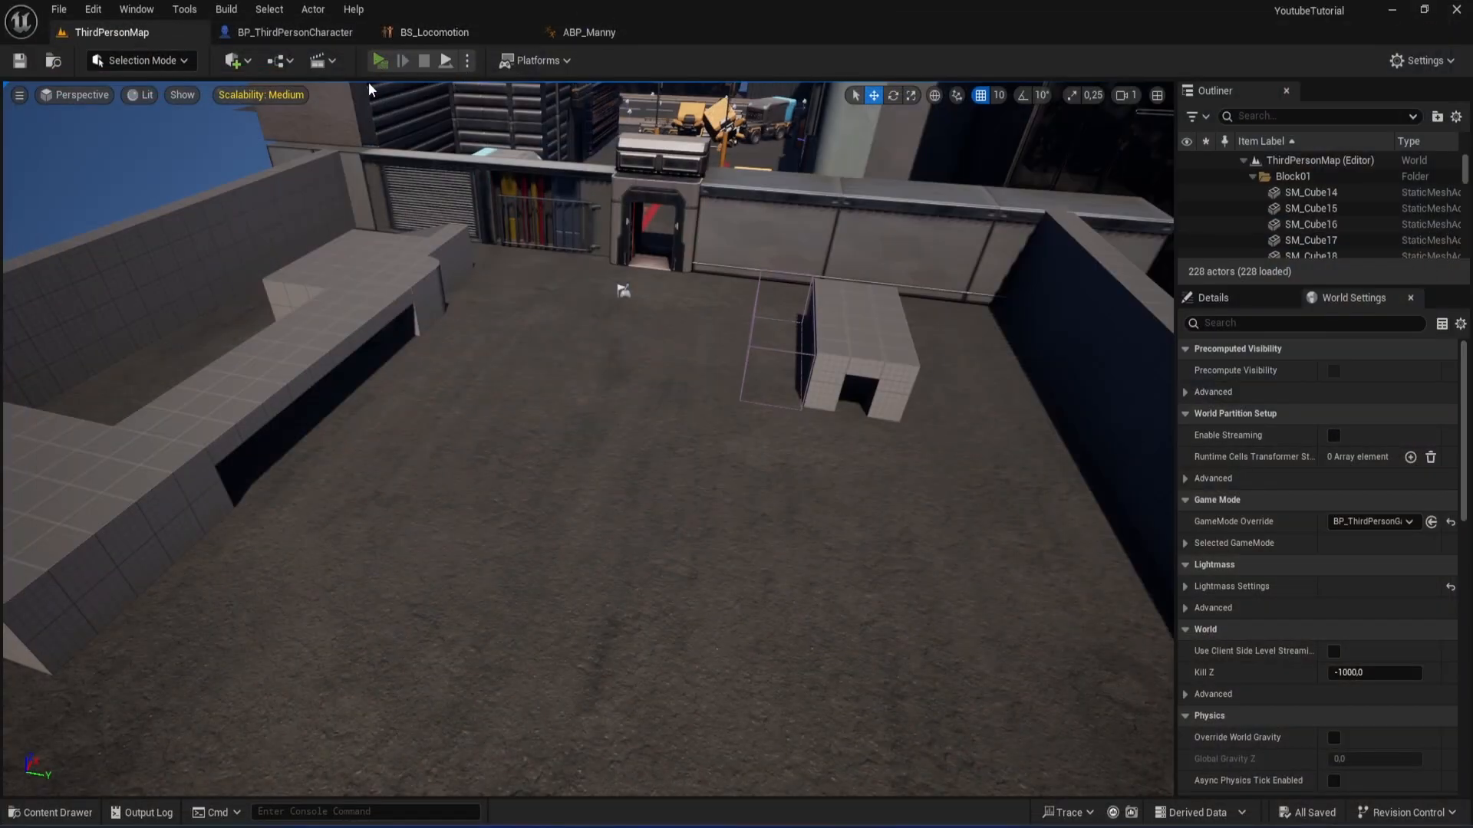
Play the level again, test crouching and moving while crouched, and end the preview.
click(379, 60)
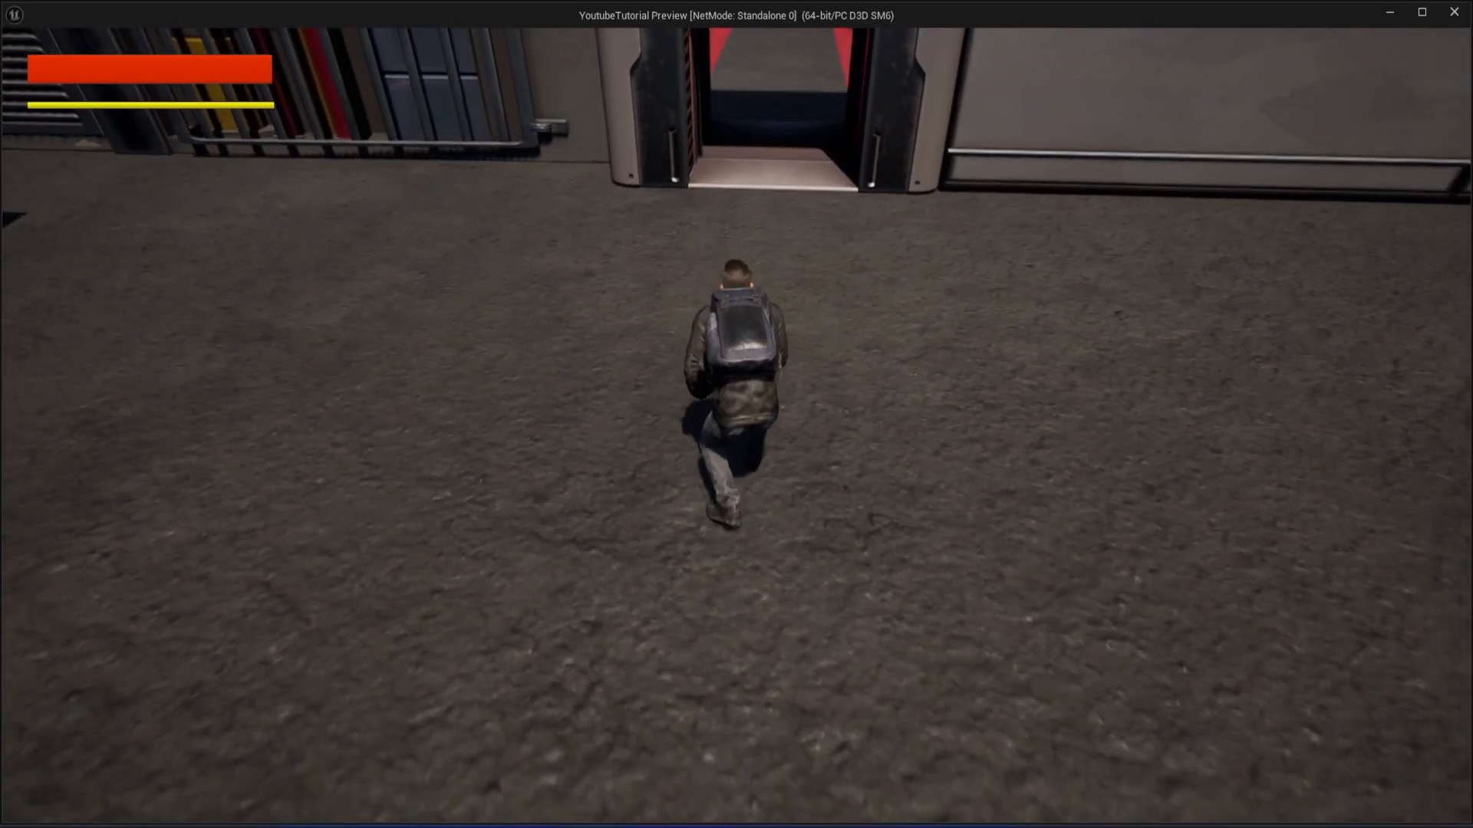
key(c)
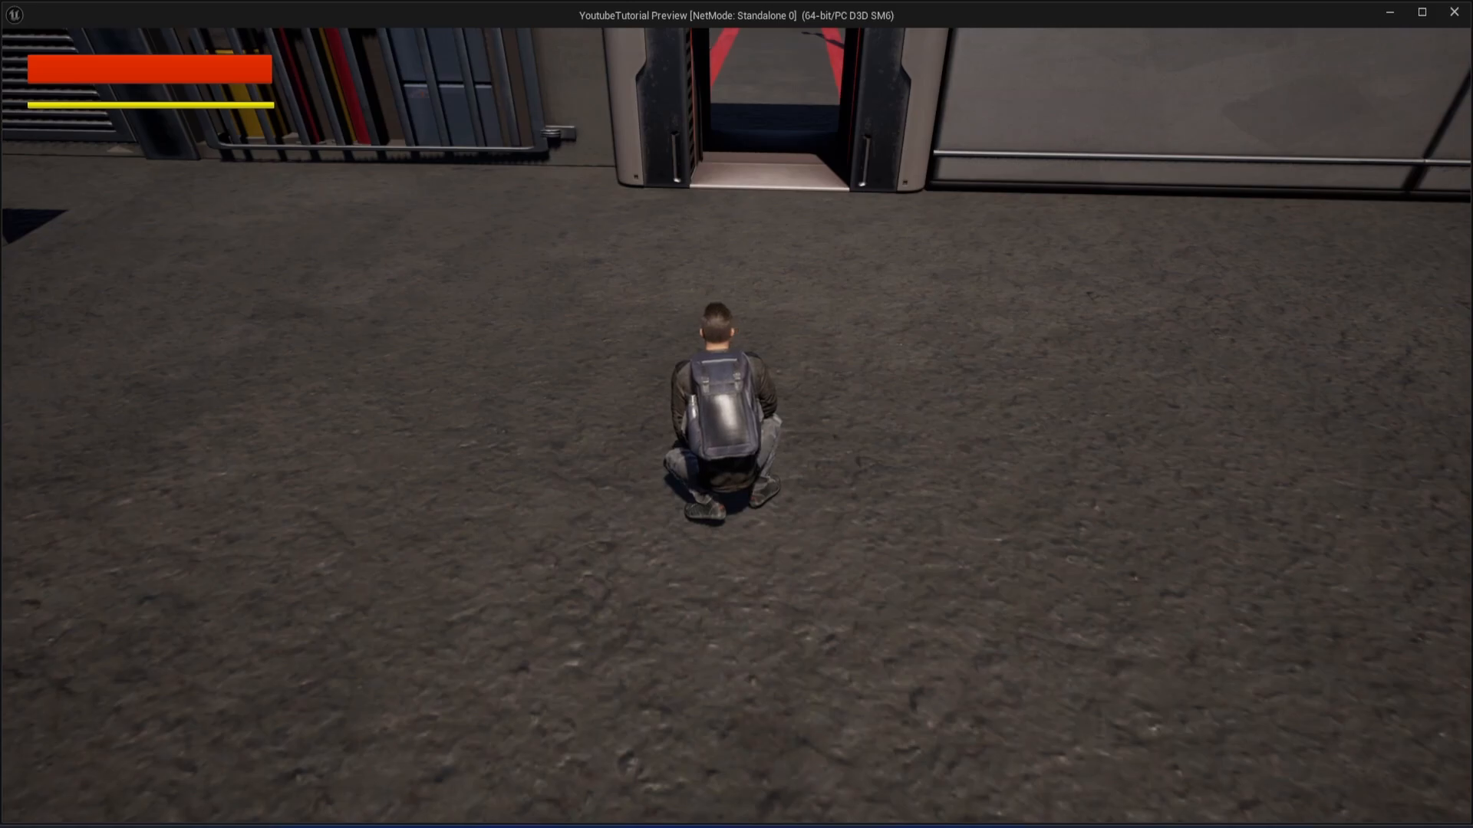
key(w)
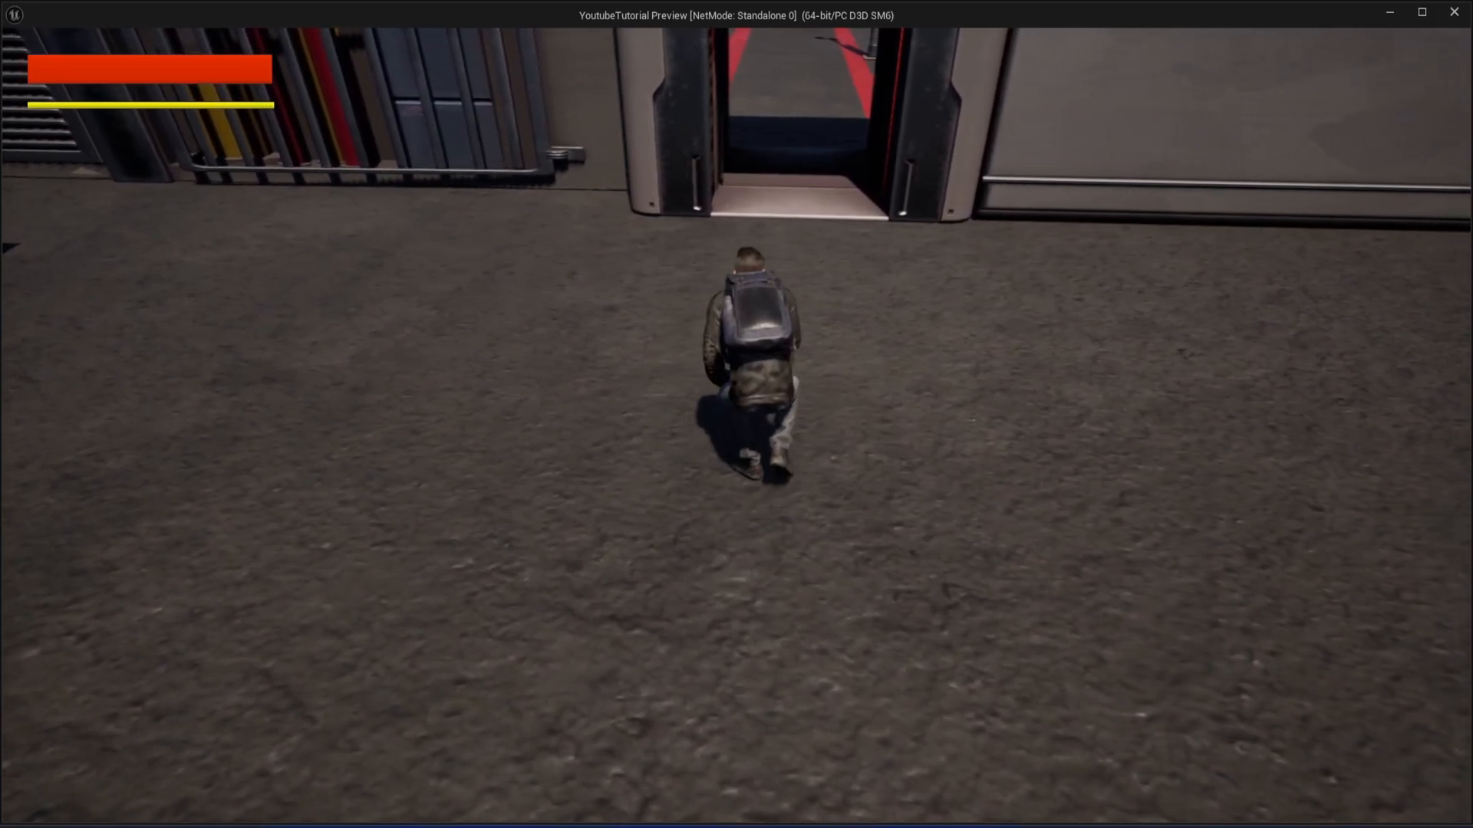
key(c)
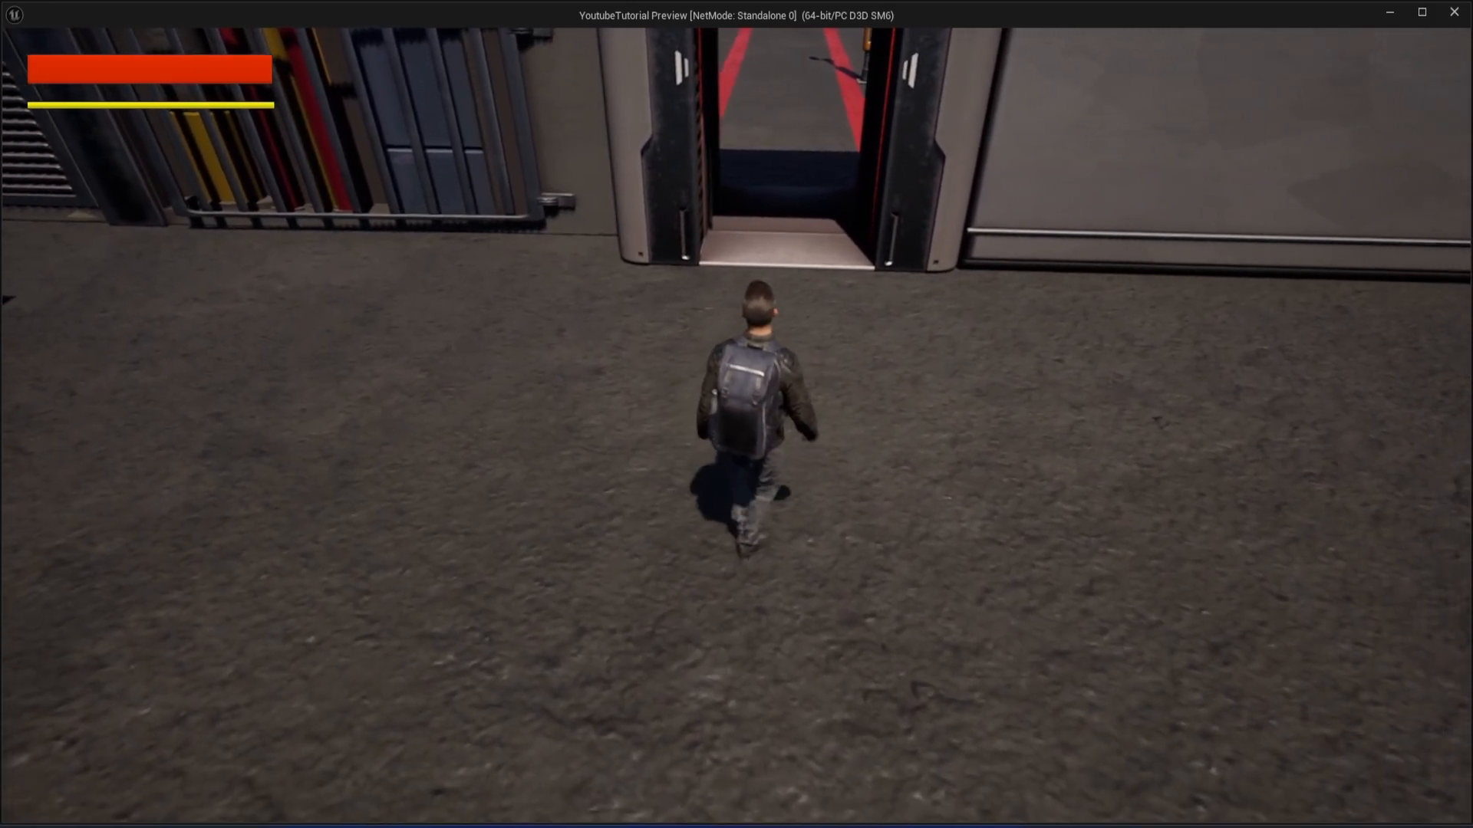
key(Escape)
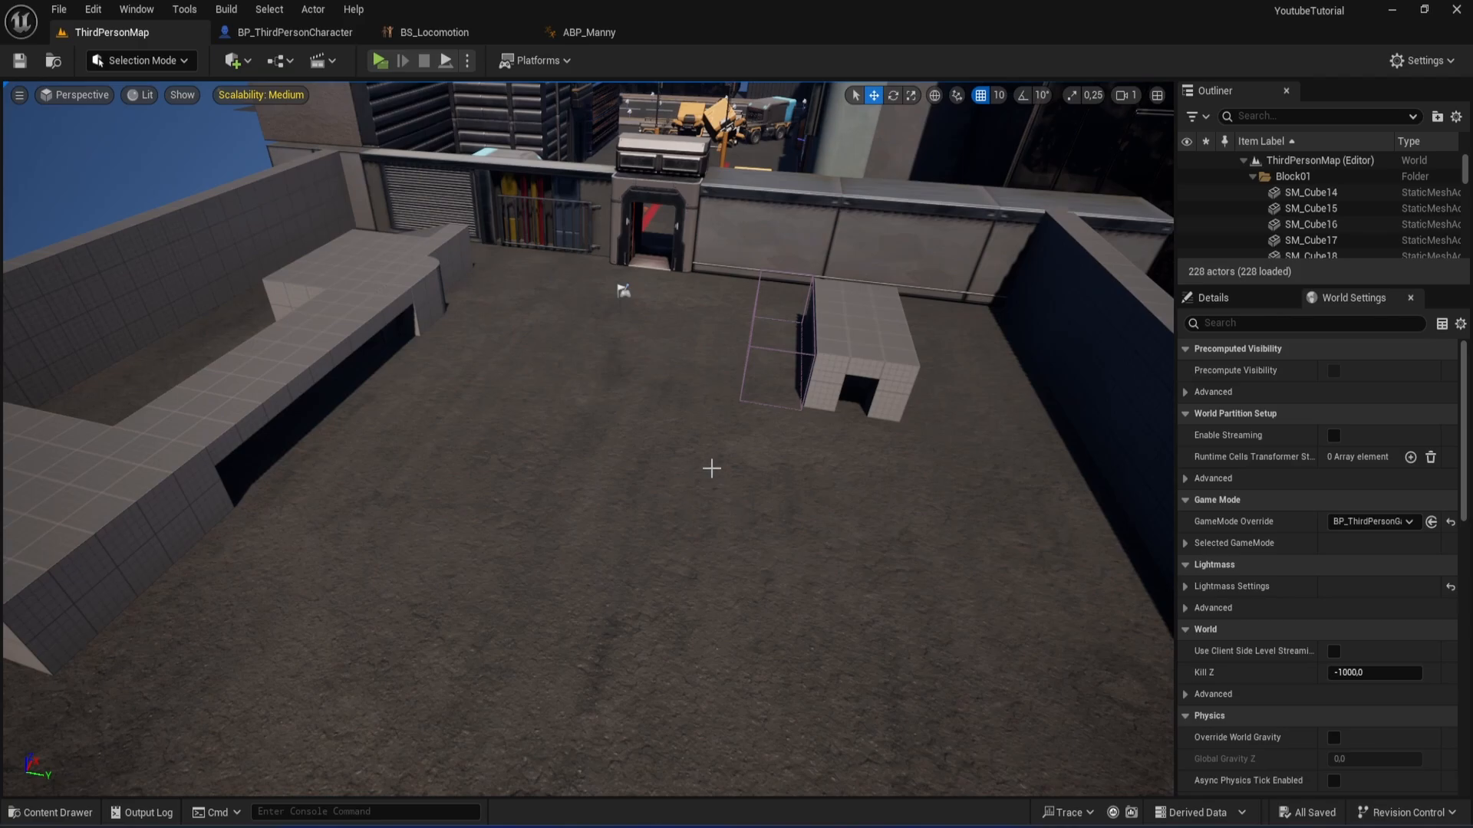
Browse to the Animations/ConvertedAnims/Standing content folder and review its animation assets.
key(ctrl+space)
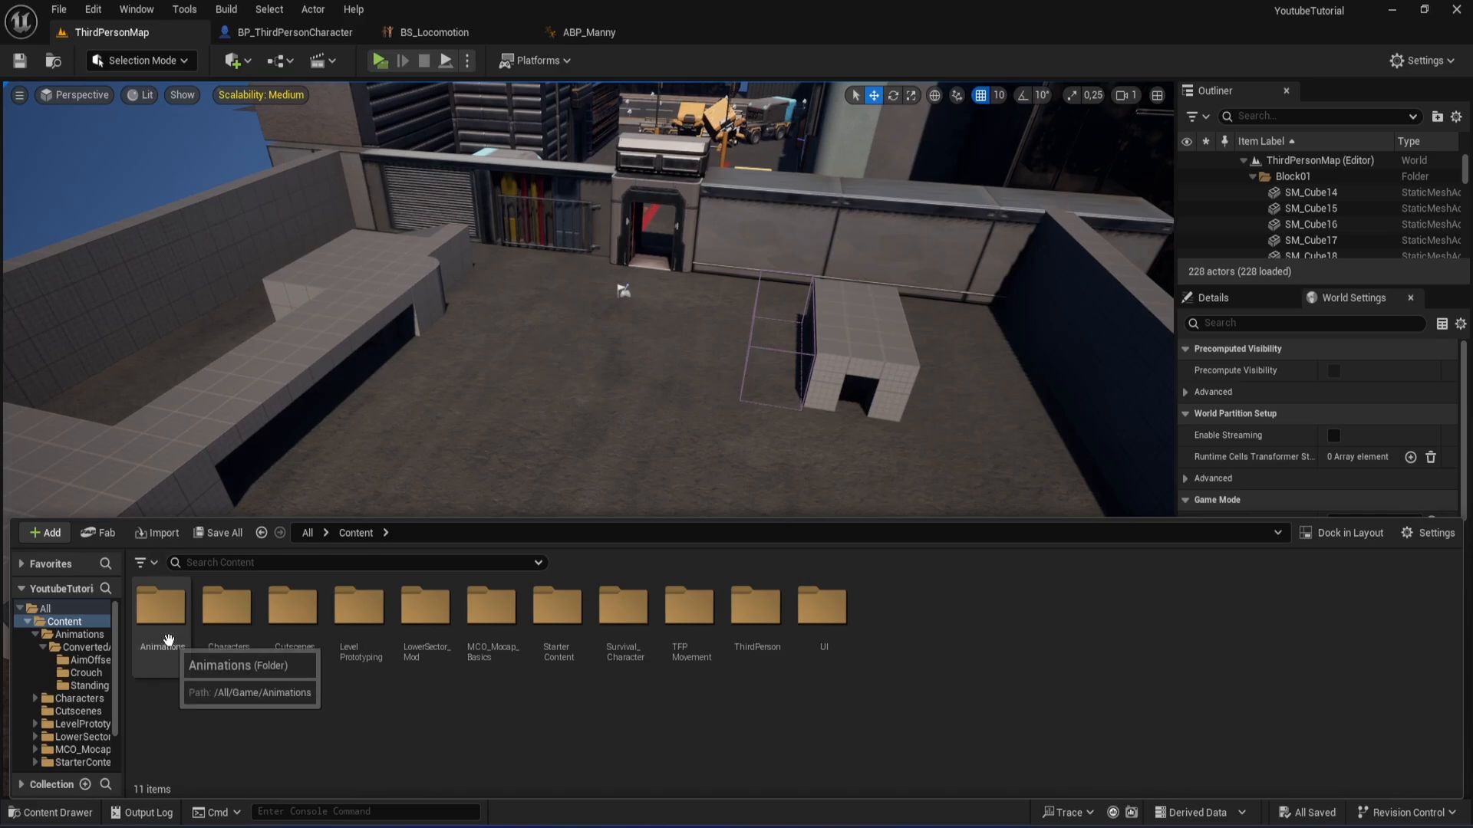
double_click(166, 636)
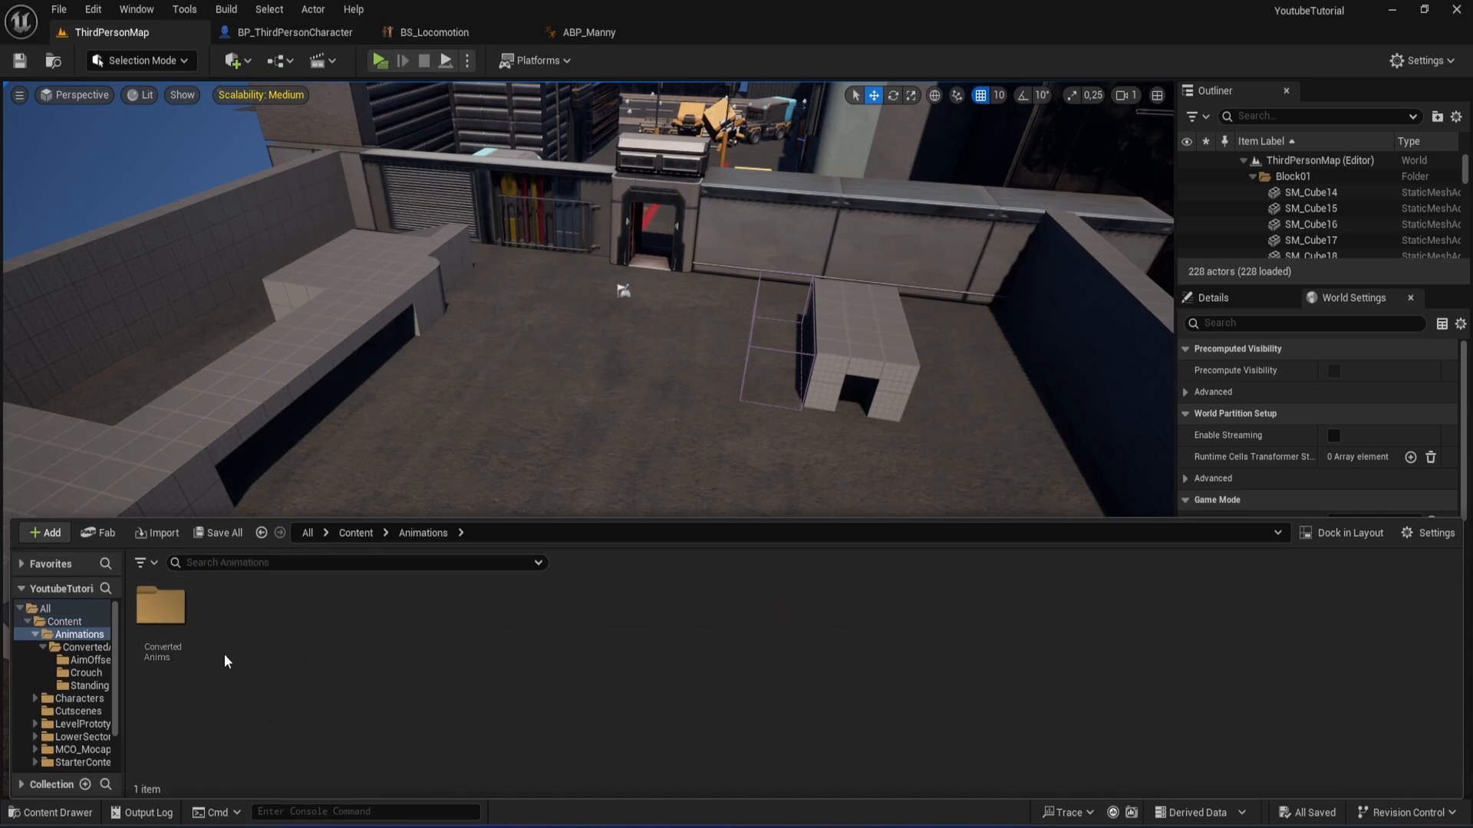
double_click(161, 610)
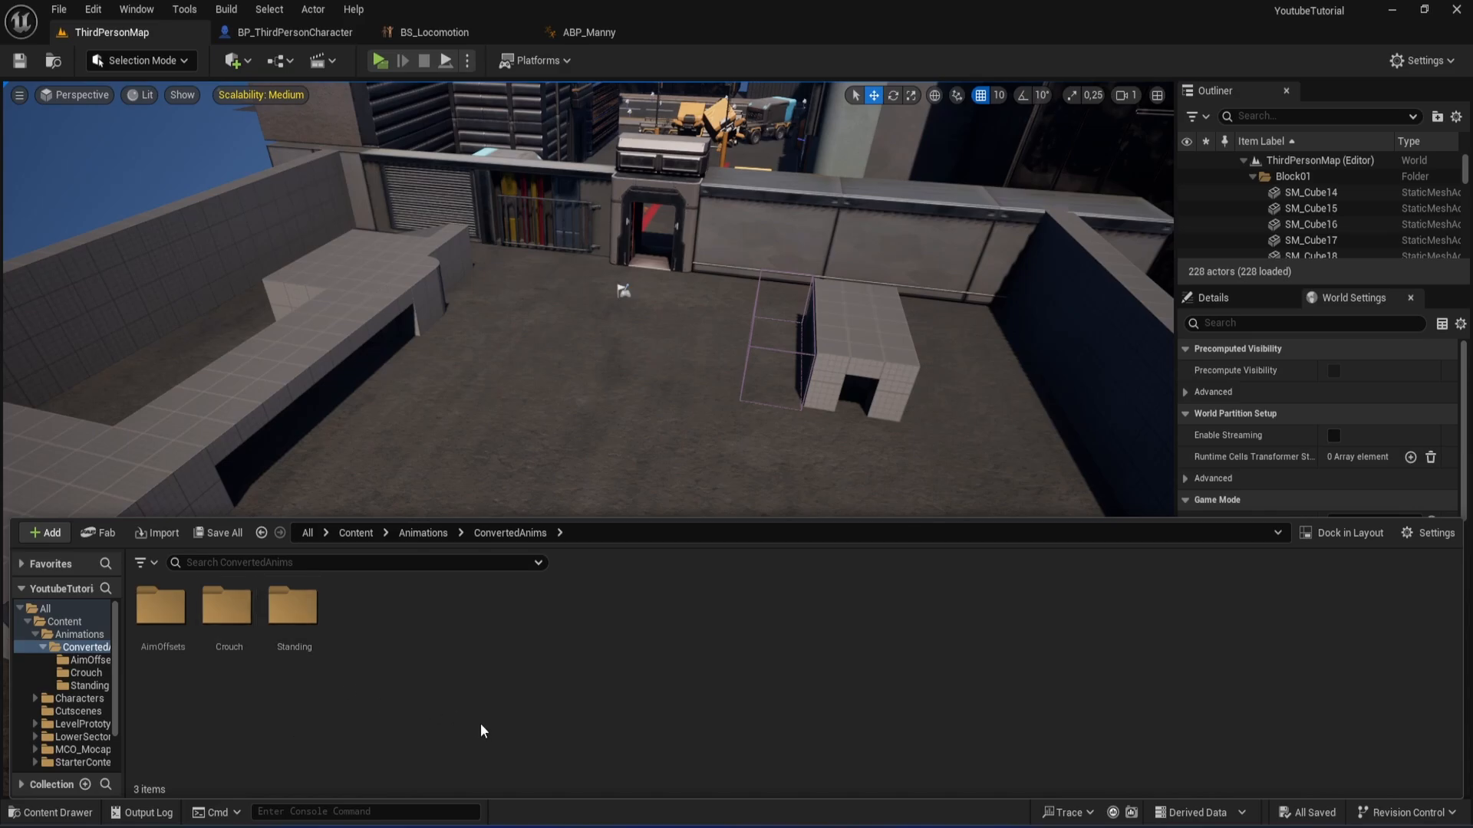
double_click(293, 617)
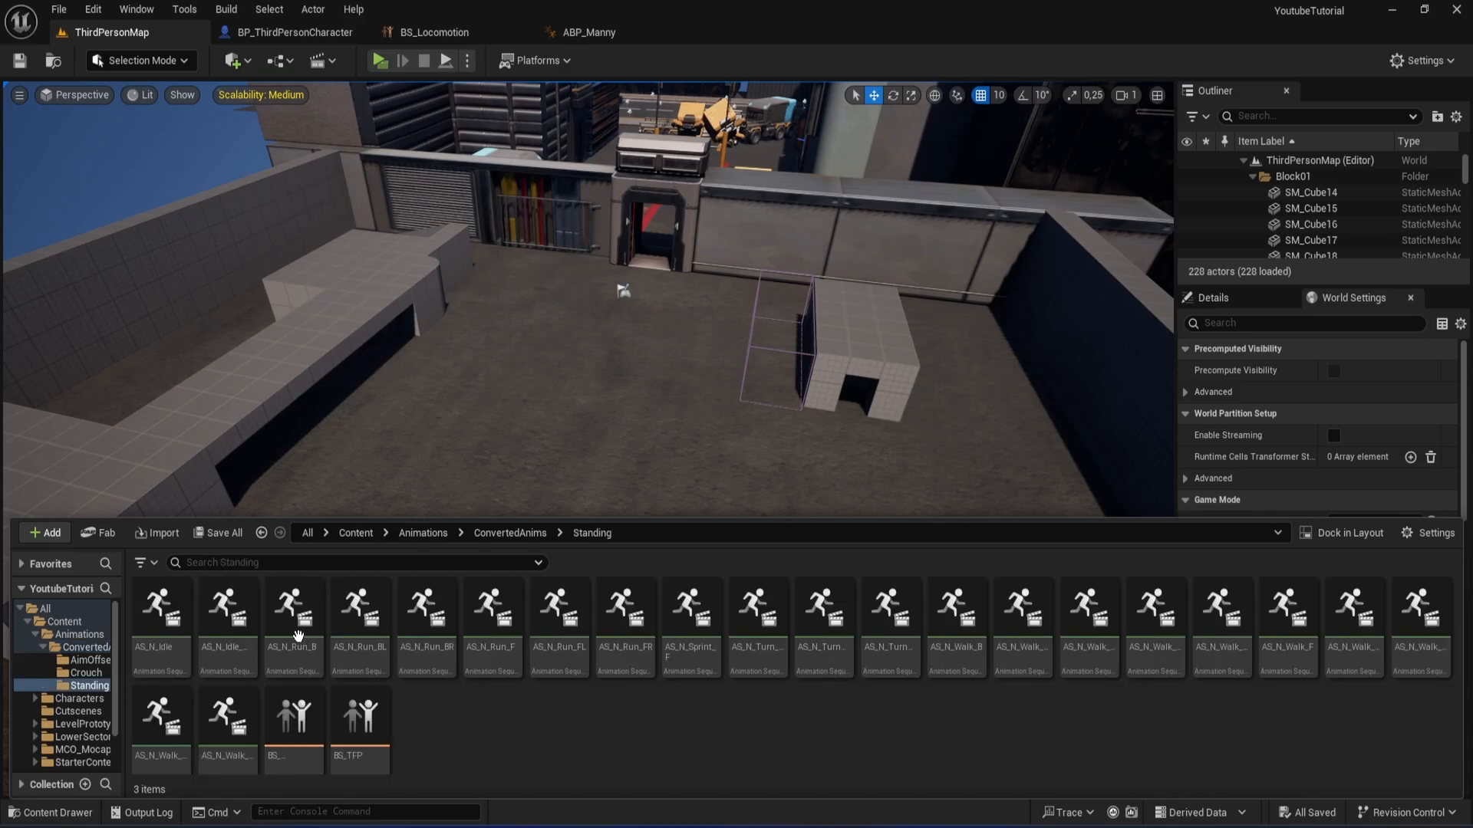
scroll(541, 732, down, 1)
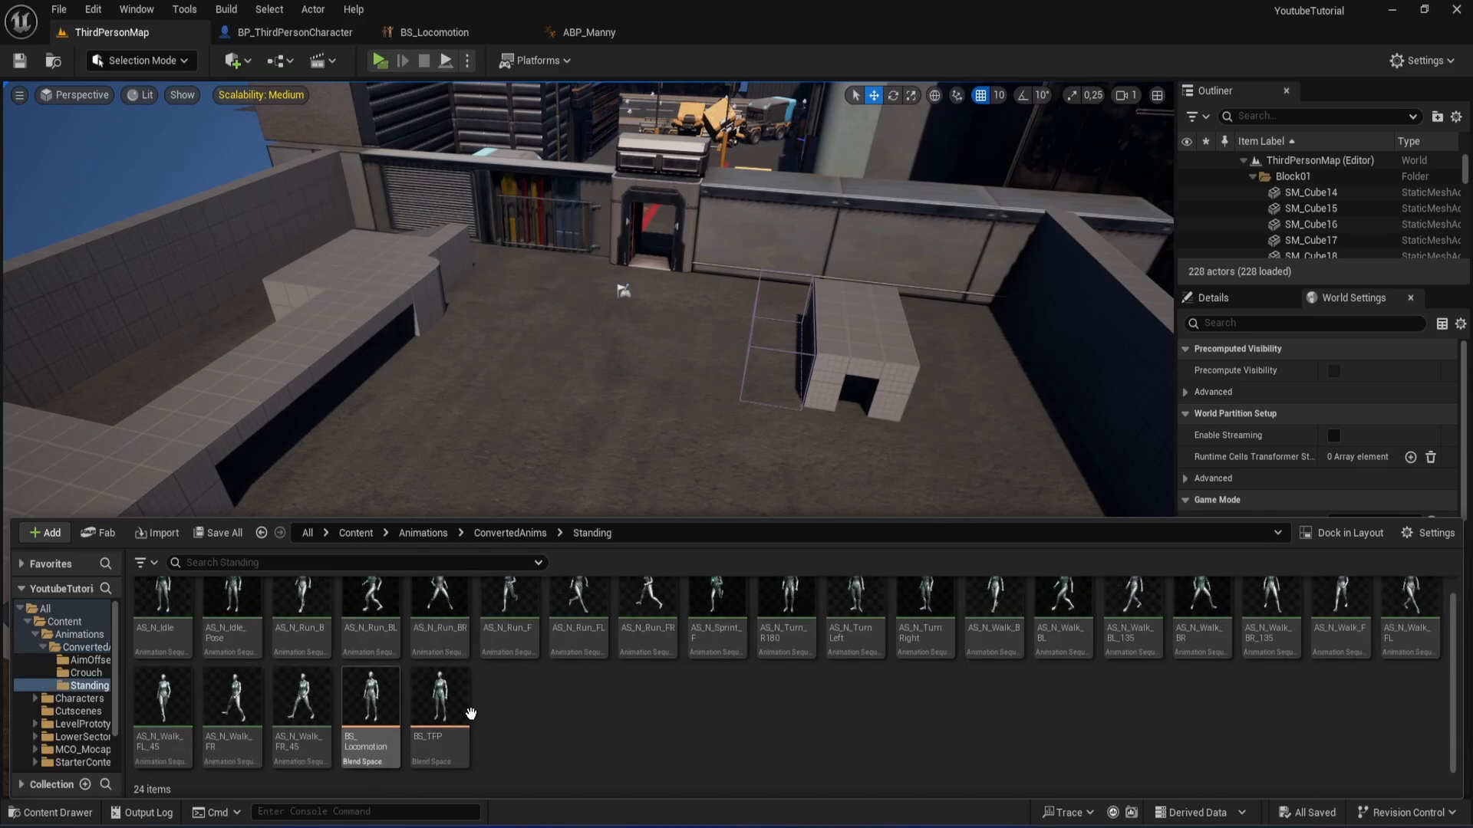
scroll(591, 714, up, 1)
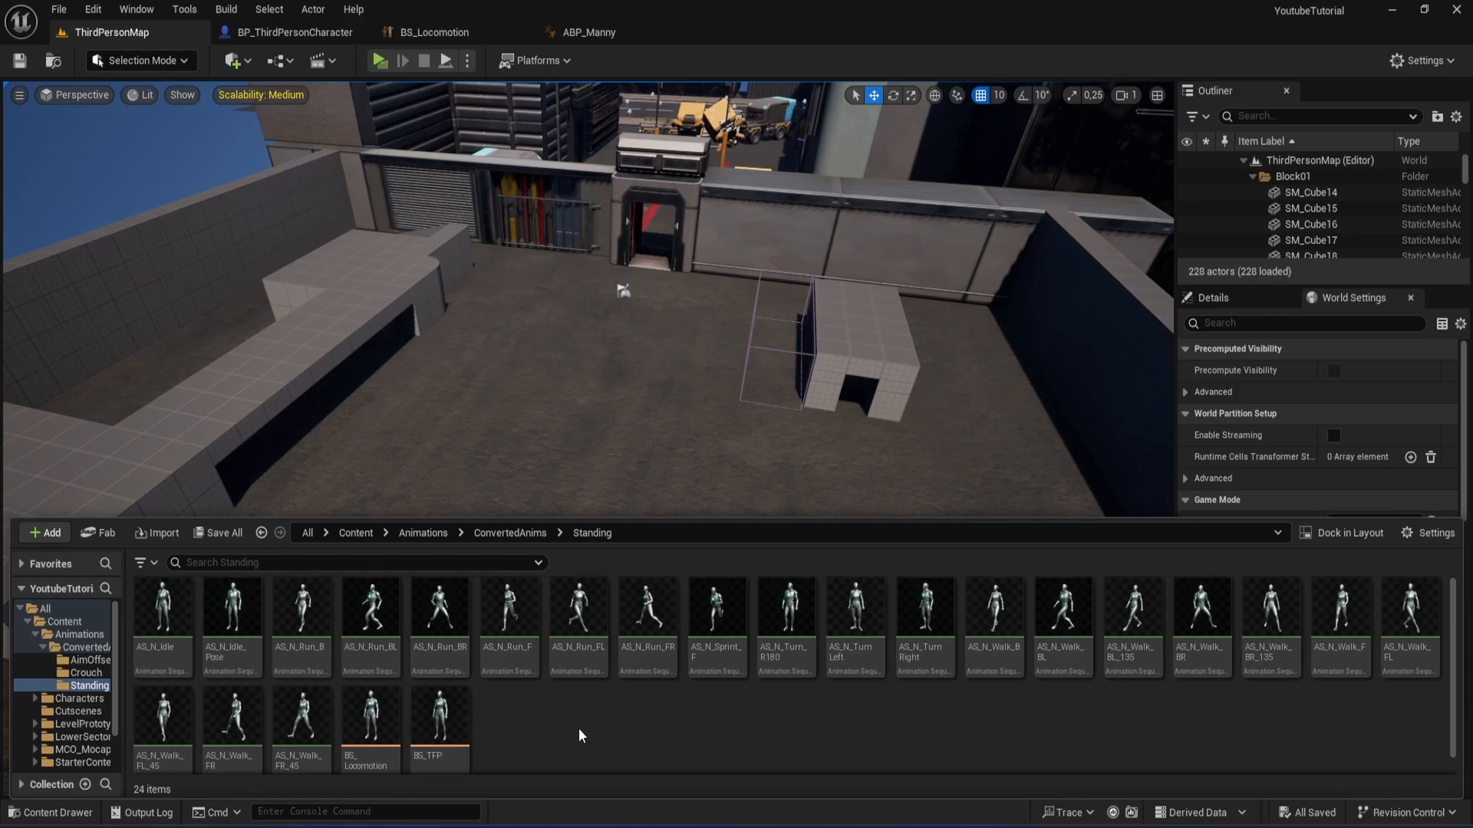
Open the AS_N_Idle animation, examine its Root Motion settings in the asset details, and close it.
double_click(163, 637)
scroll(196, 494, down, 10)
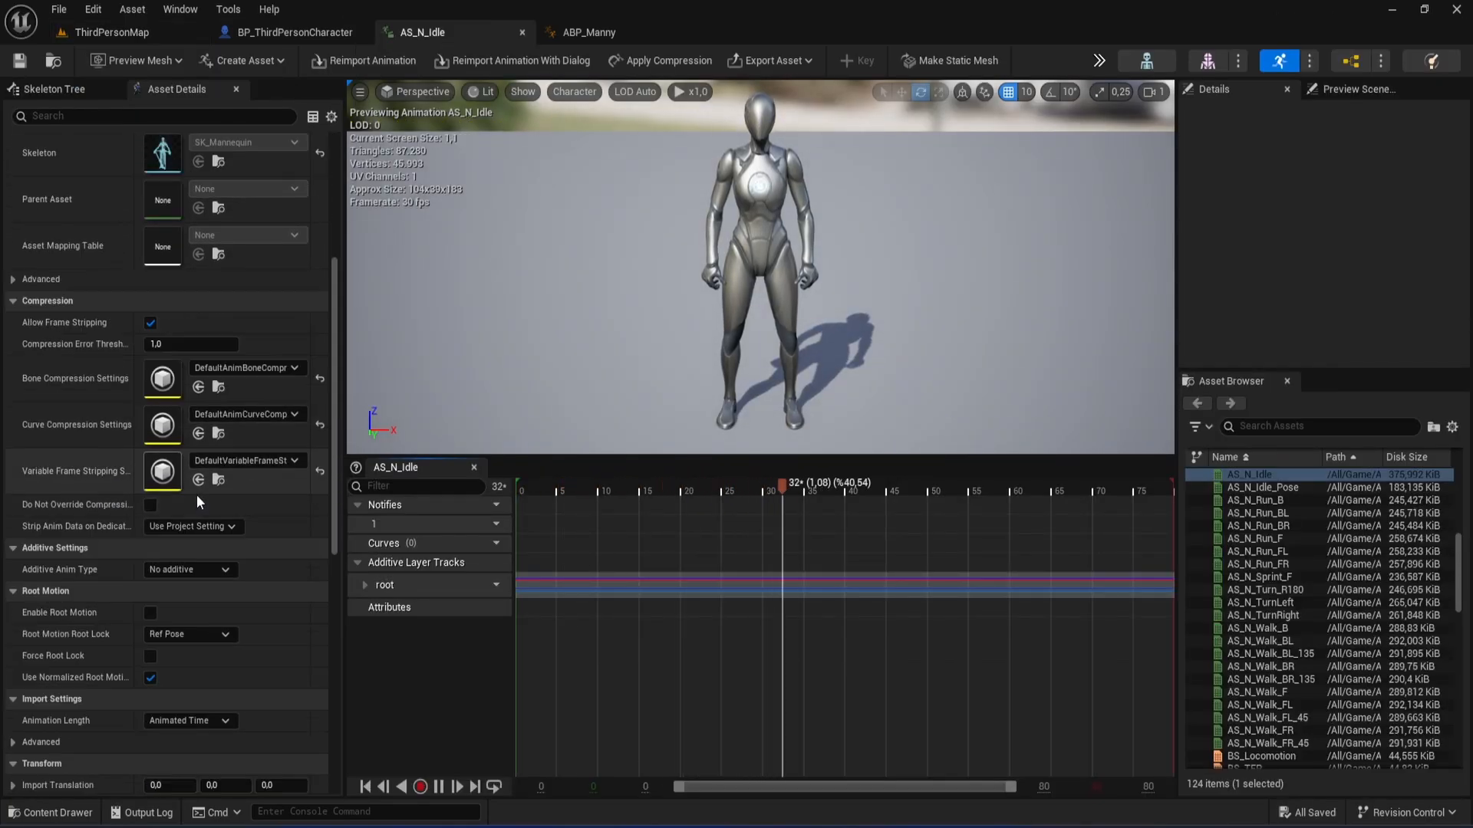
drag(337, 405, 317, 366)
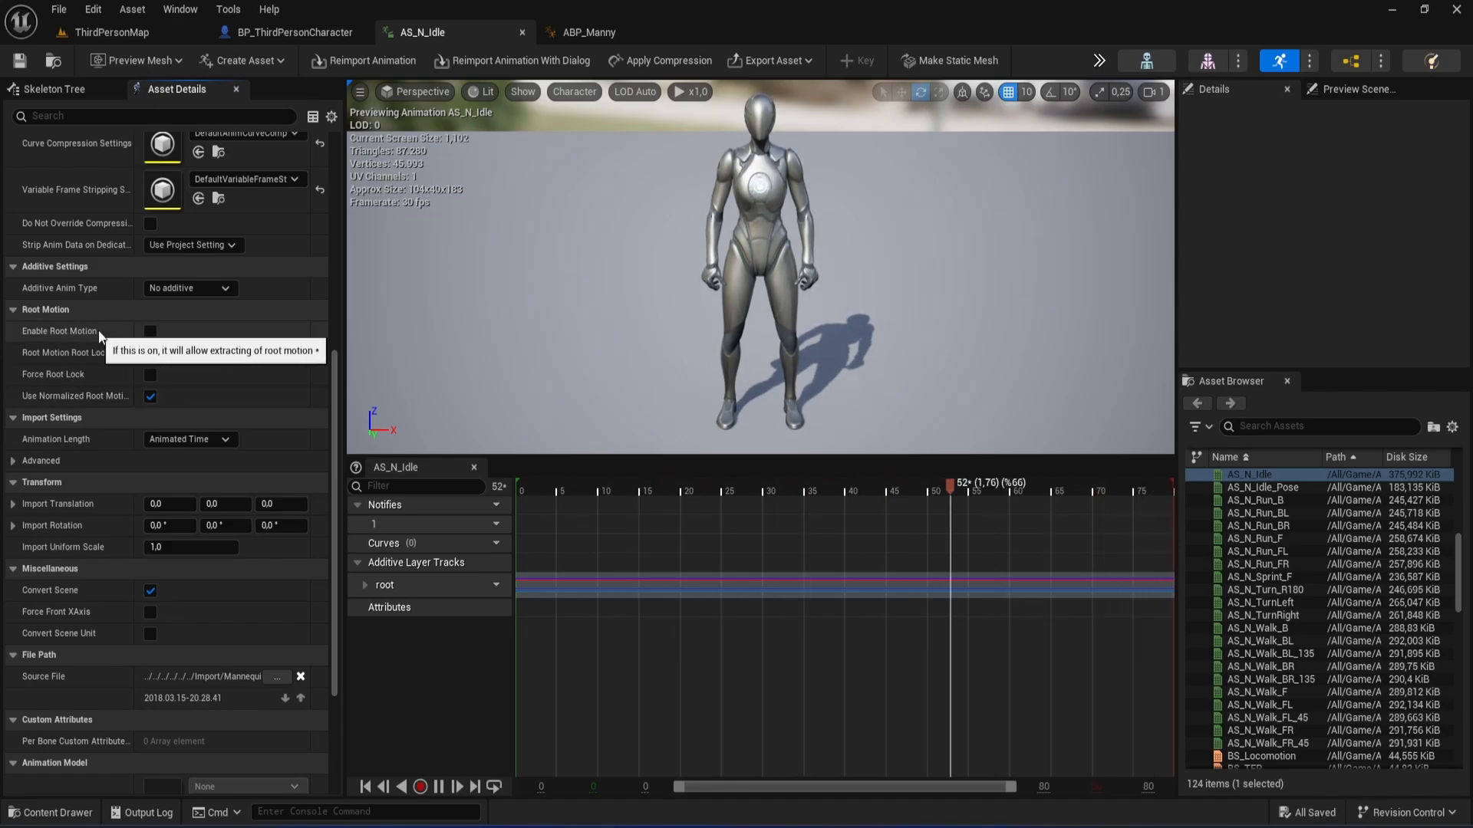
click(141, 28)
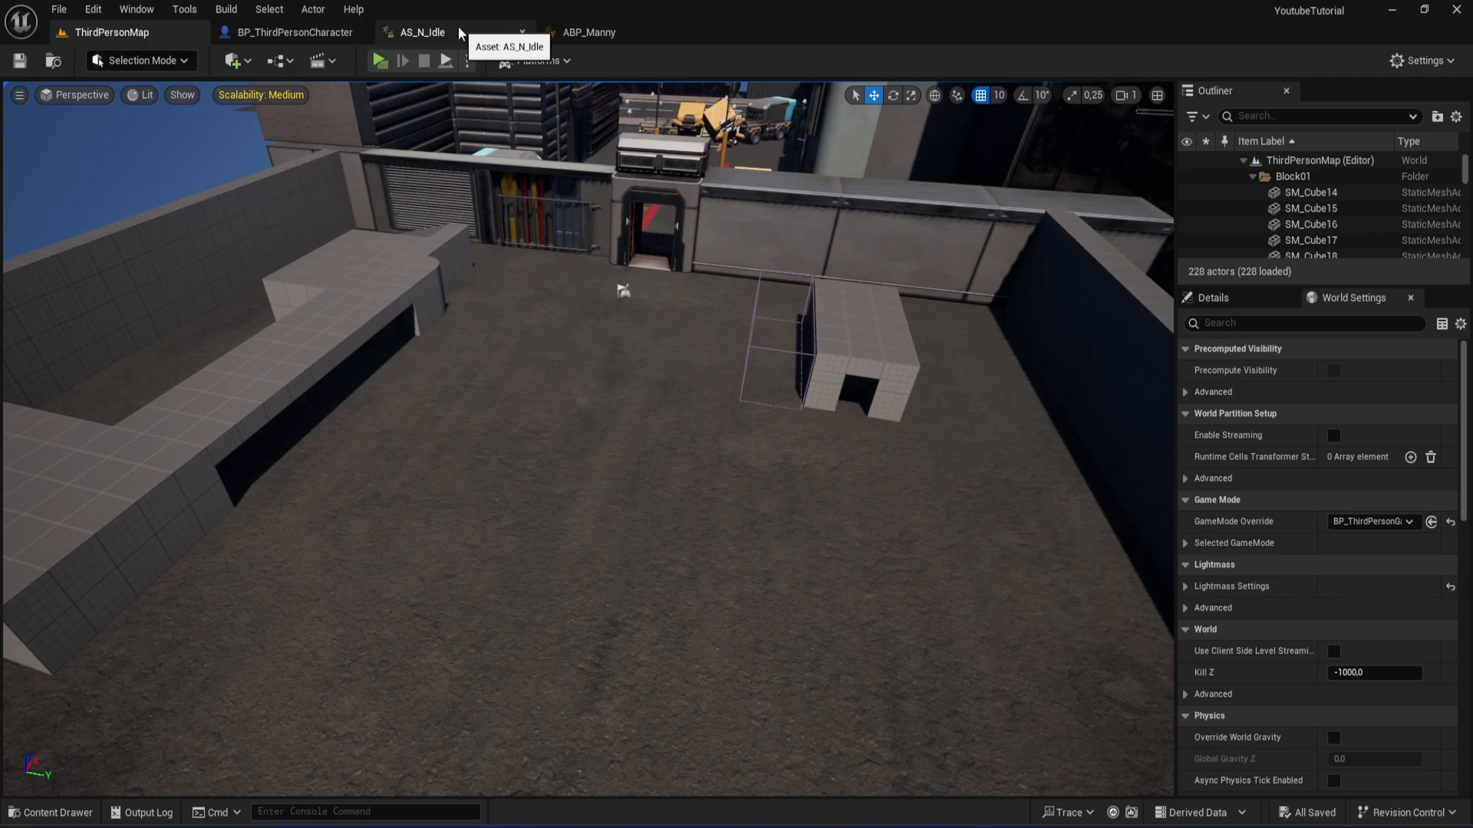
click(522, 31)
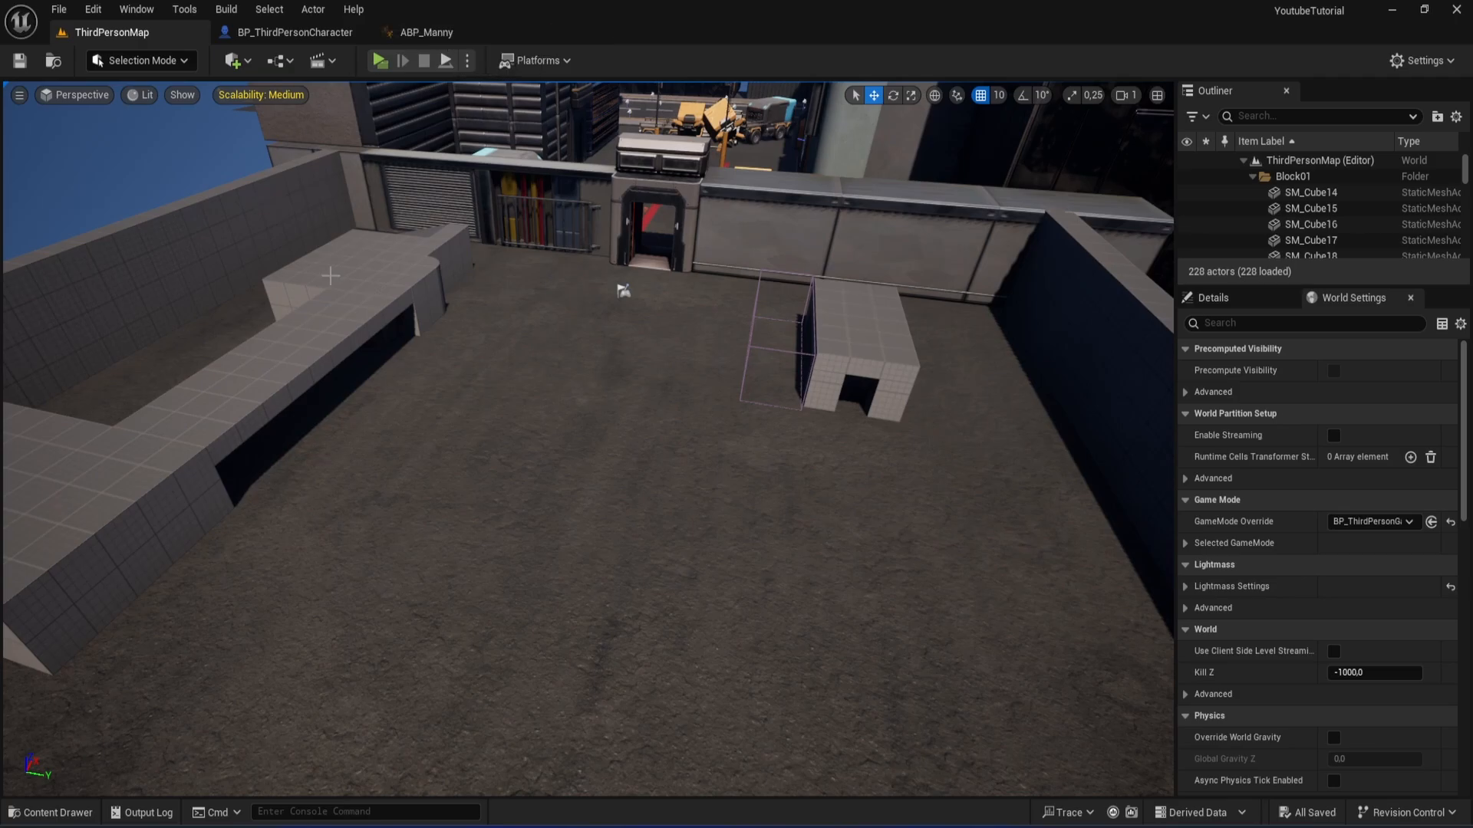
Open the AS_C_Idle_Additive animation from the ConvertedAnims/Crouch content folder.
key(ctrl+space)
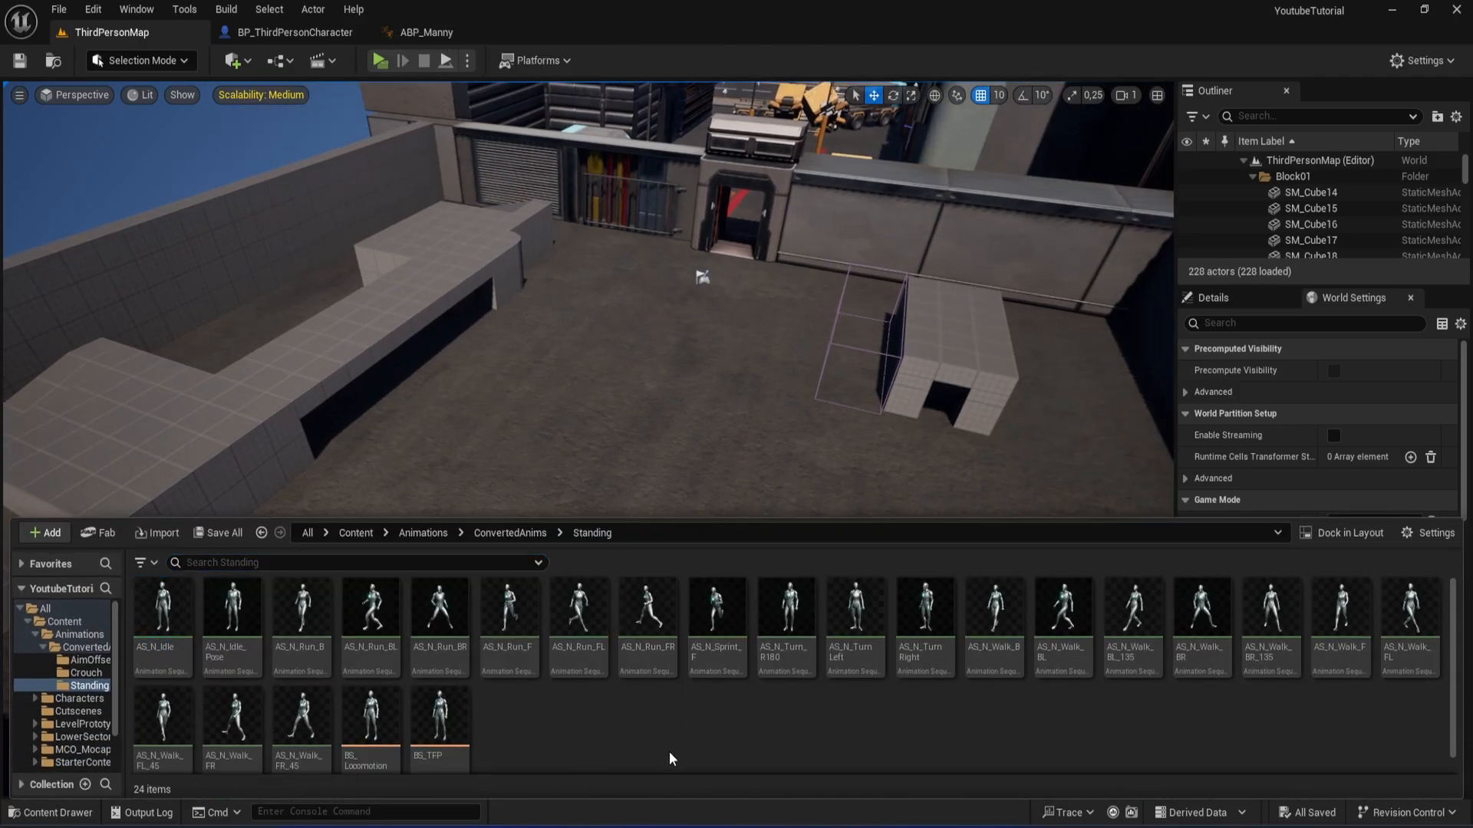
click(514, 534)
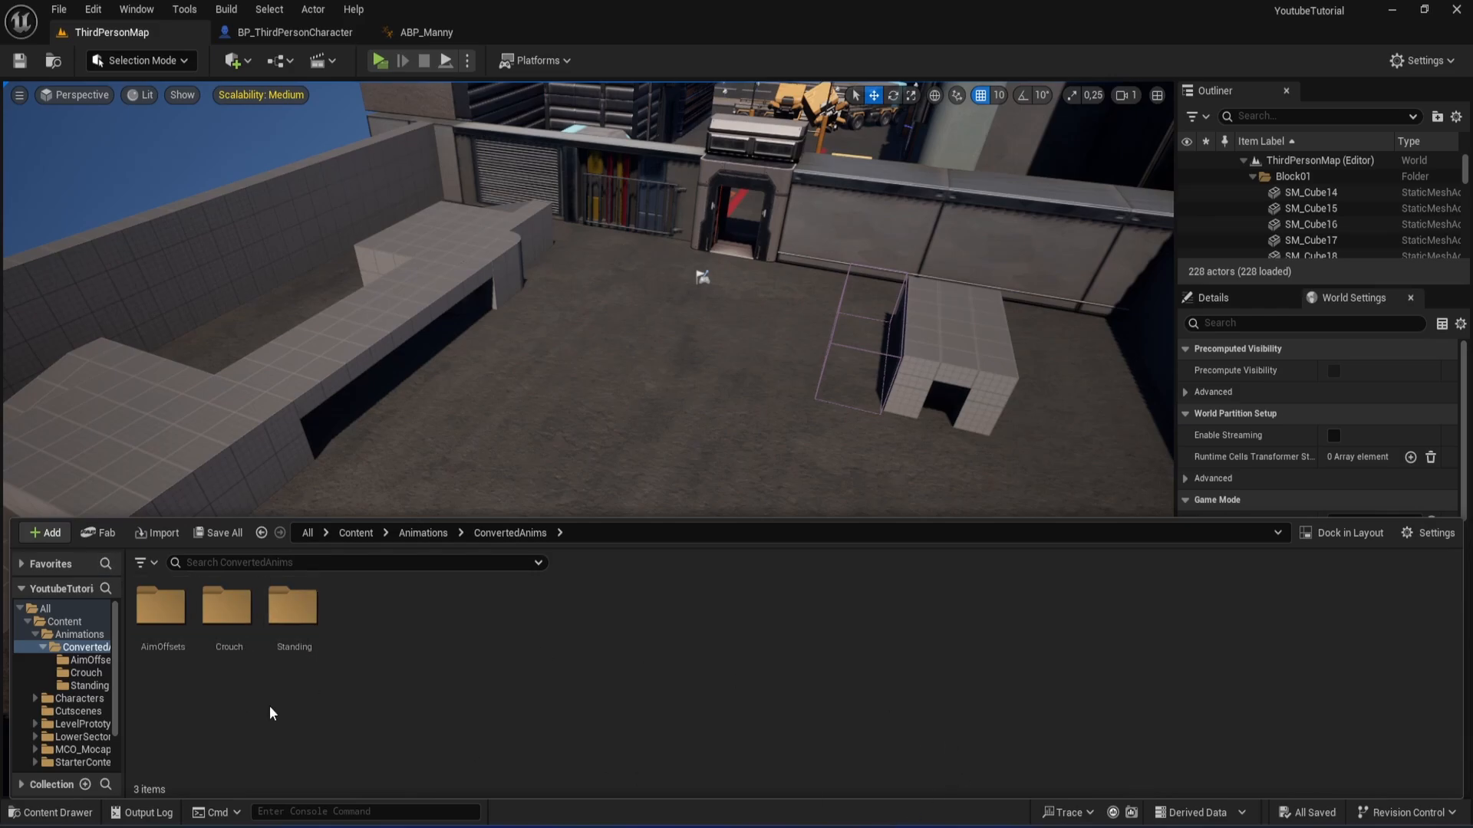
double_click(214, 648)
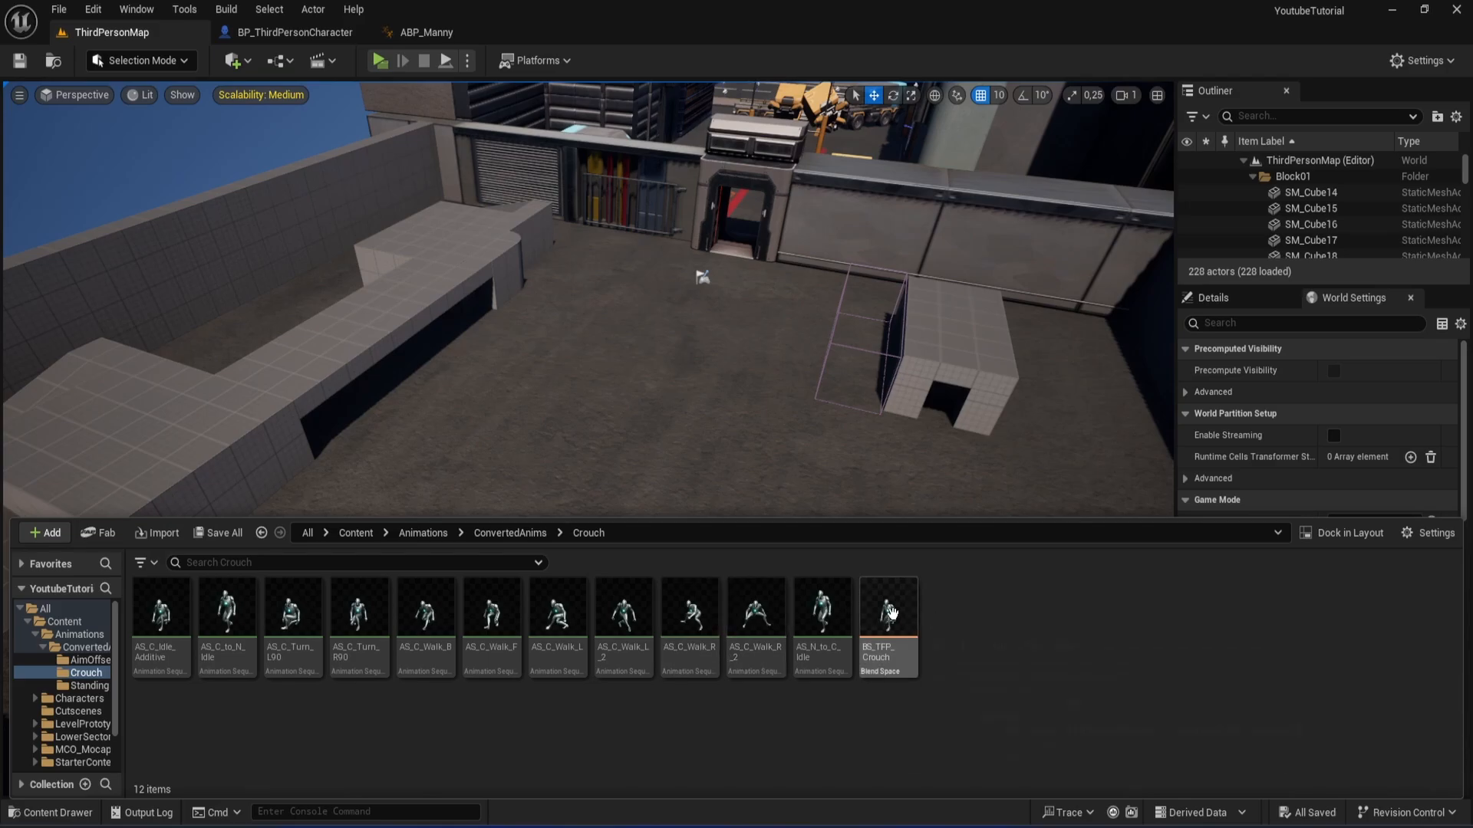
click(143, 624)
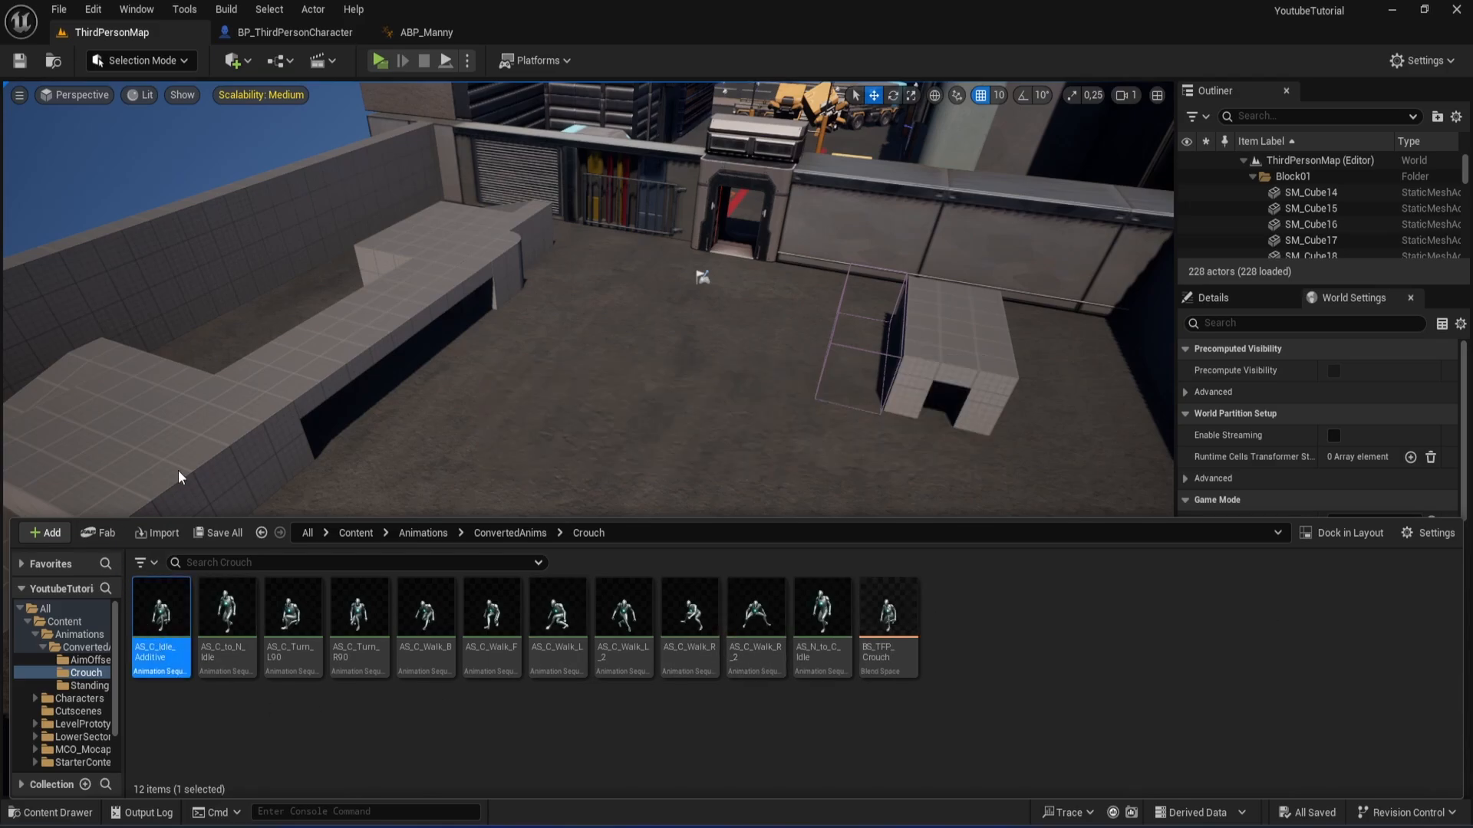
key(Return)
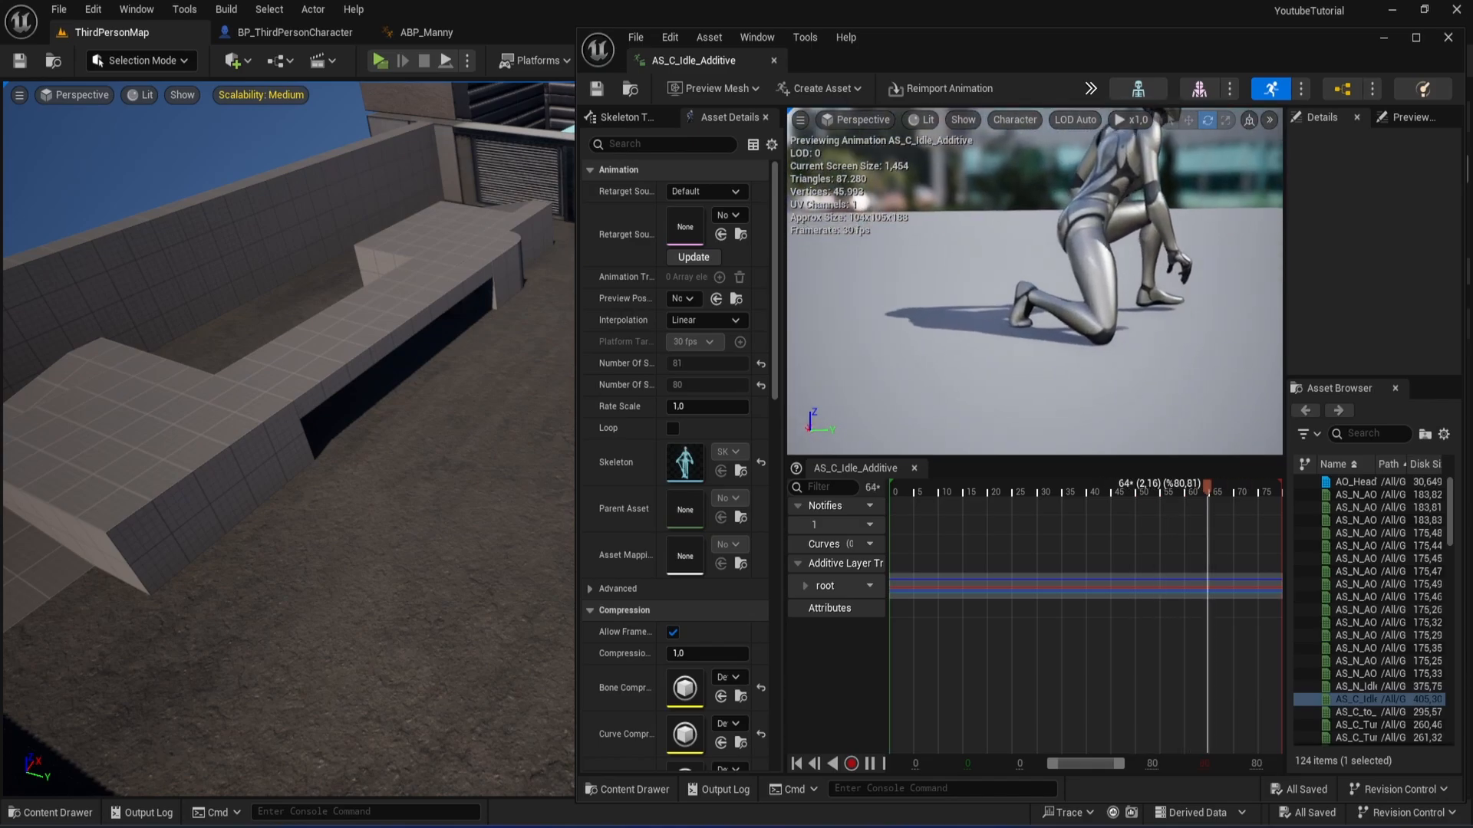
Examine the crouched mannequin's legs and feet in the preview, and dock the animation editor into the main window.
right_drag(1035, 281, 980, 312)
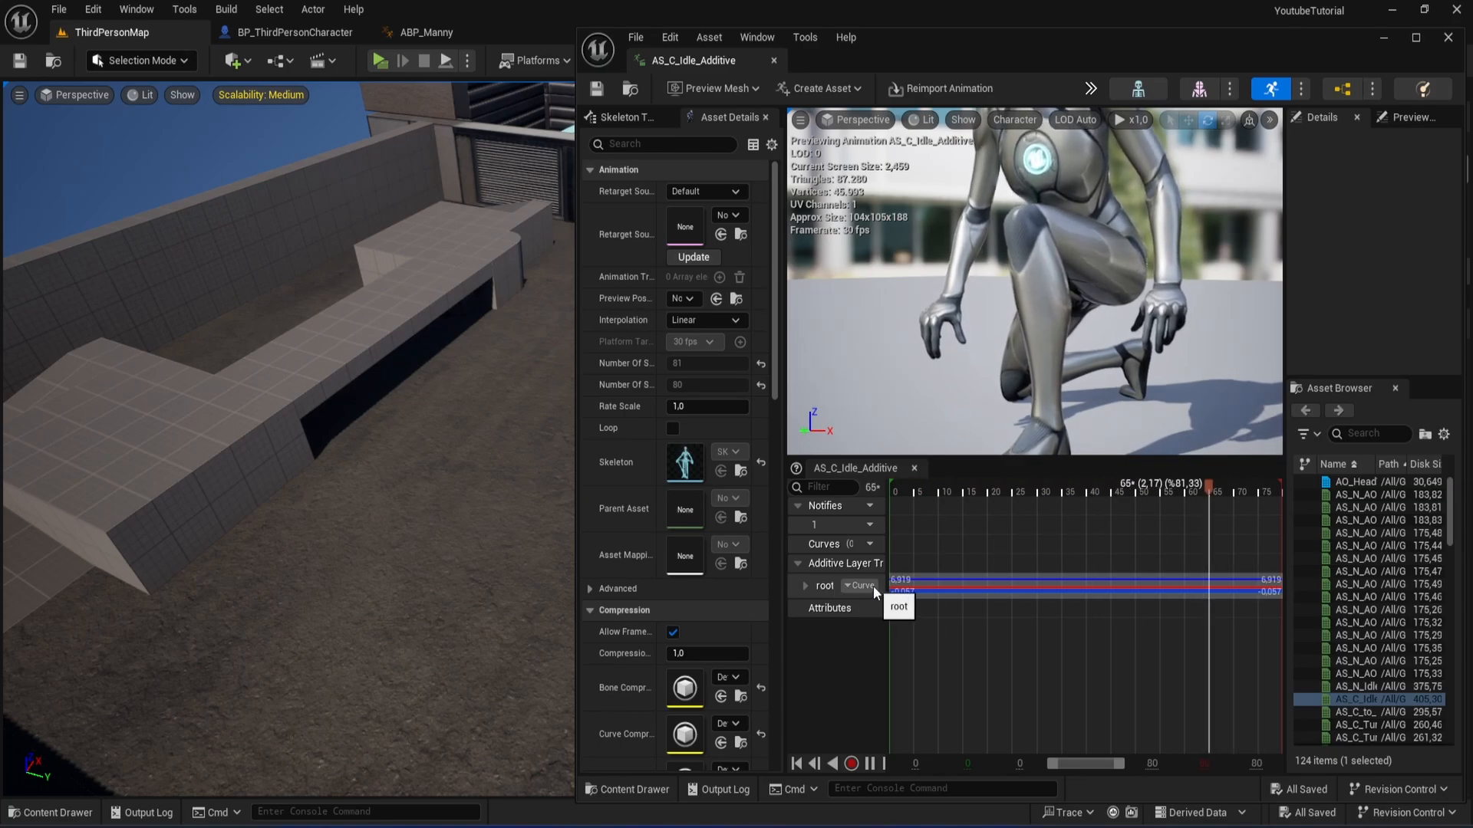
right_drag(1004, 415, 1197, 420)
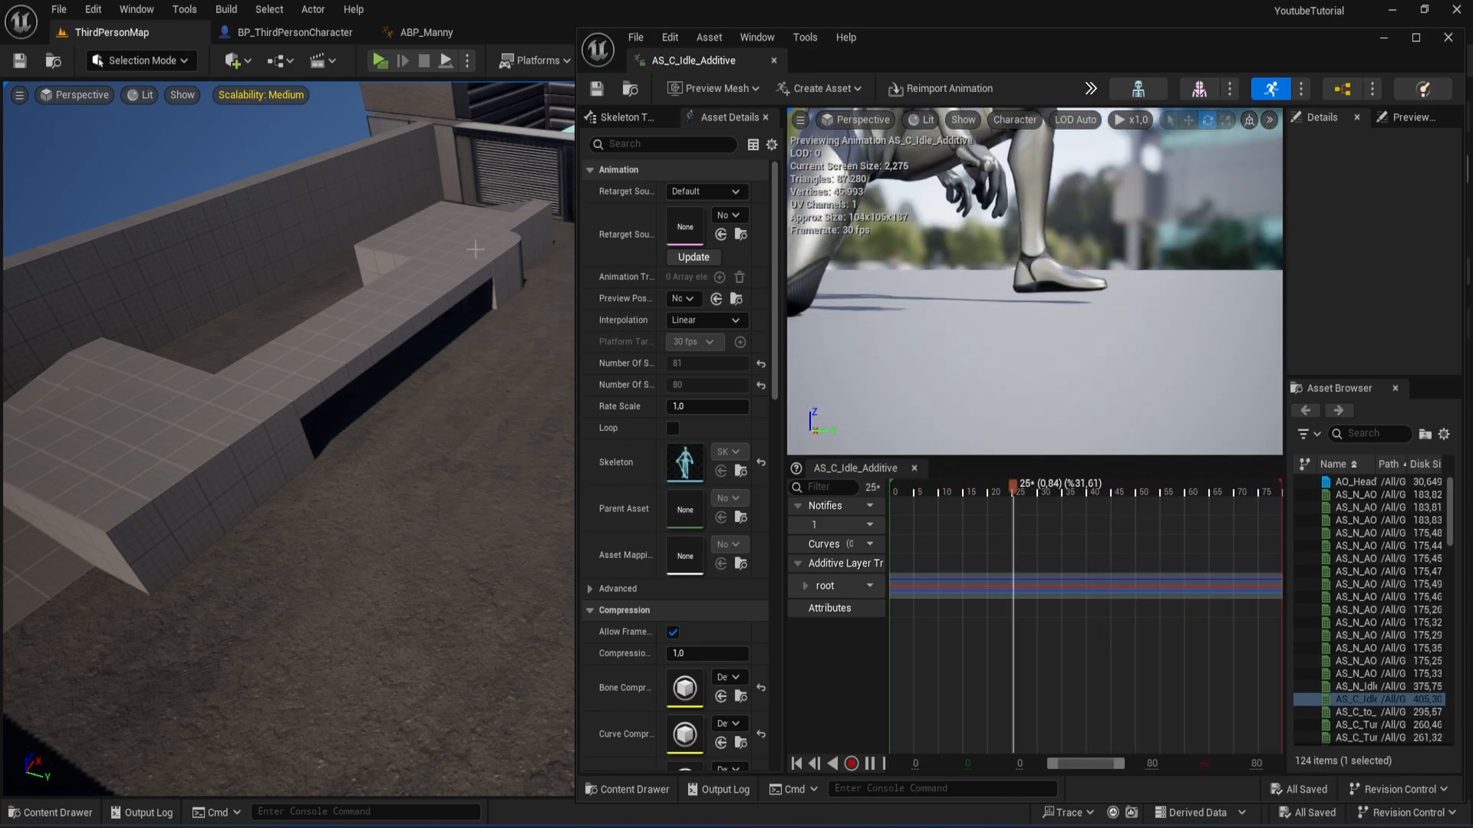
drag(693, 55, 546, 30)
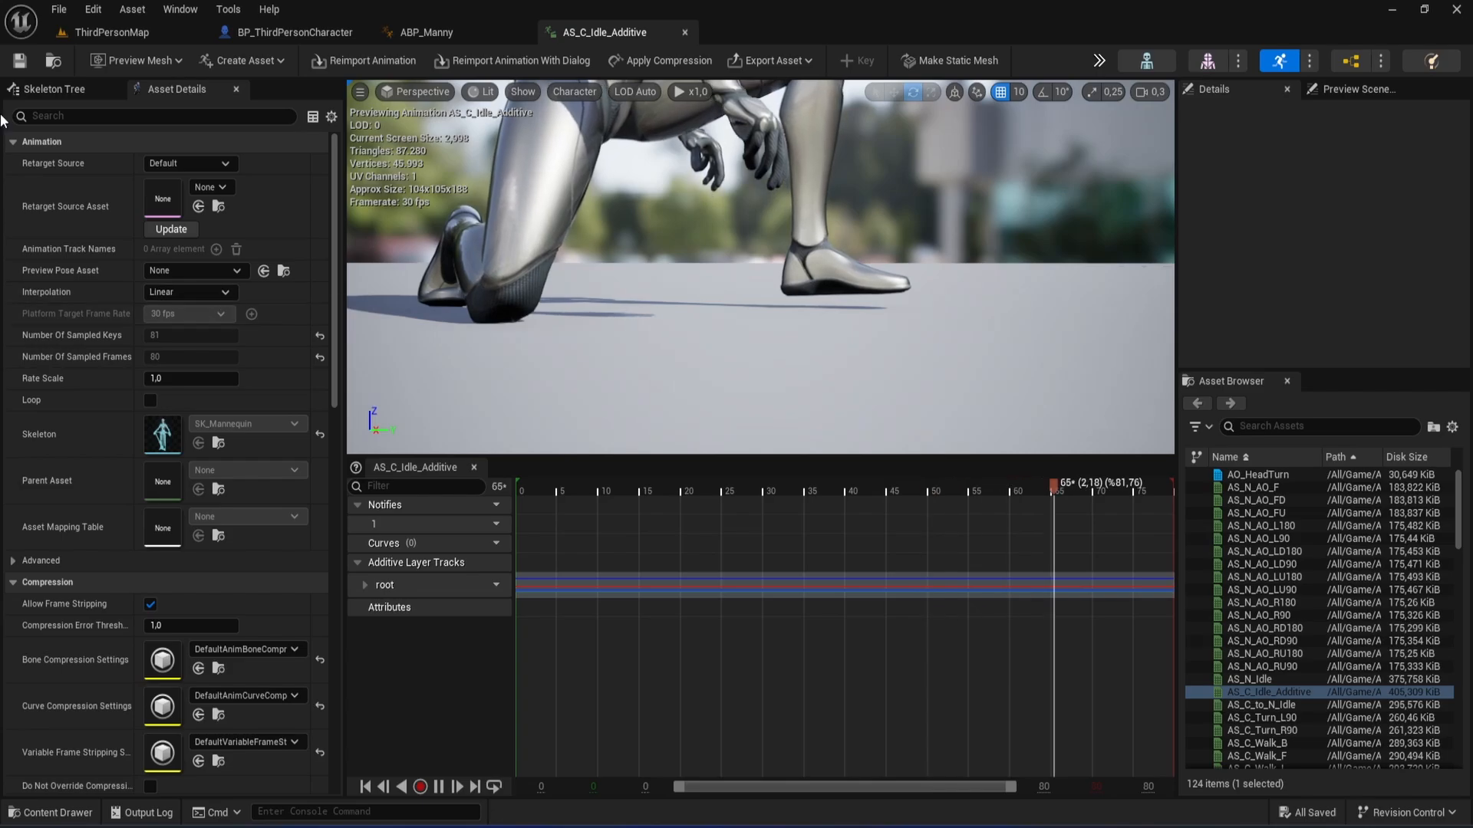
Move the AS_C_Idle_Additive timeline to frame 0 and select the root bone in the skeleton.
click(43, 91)
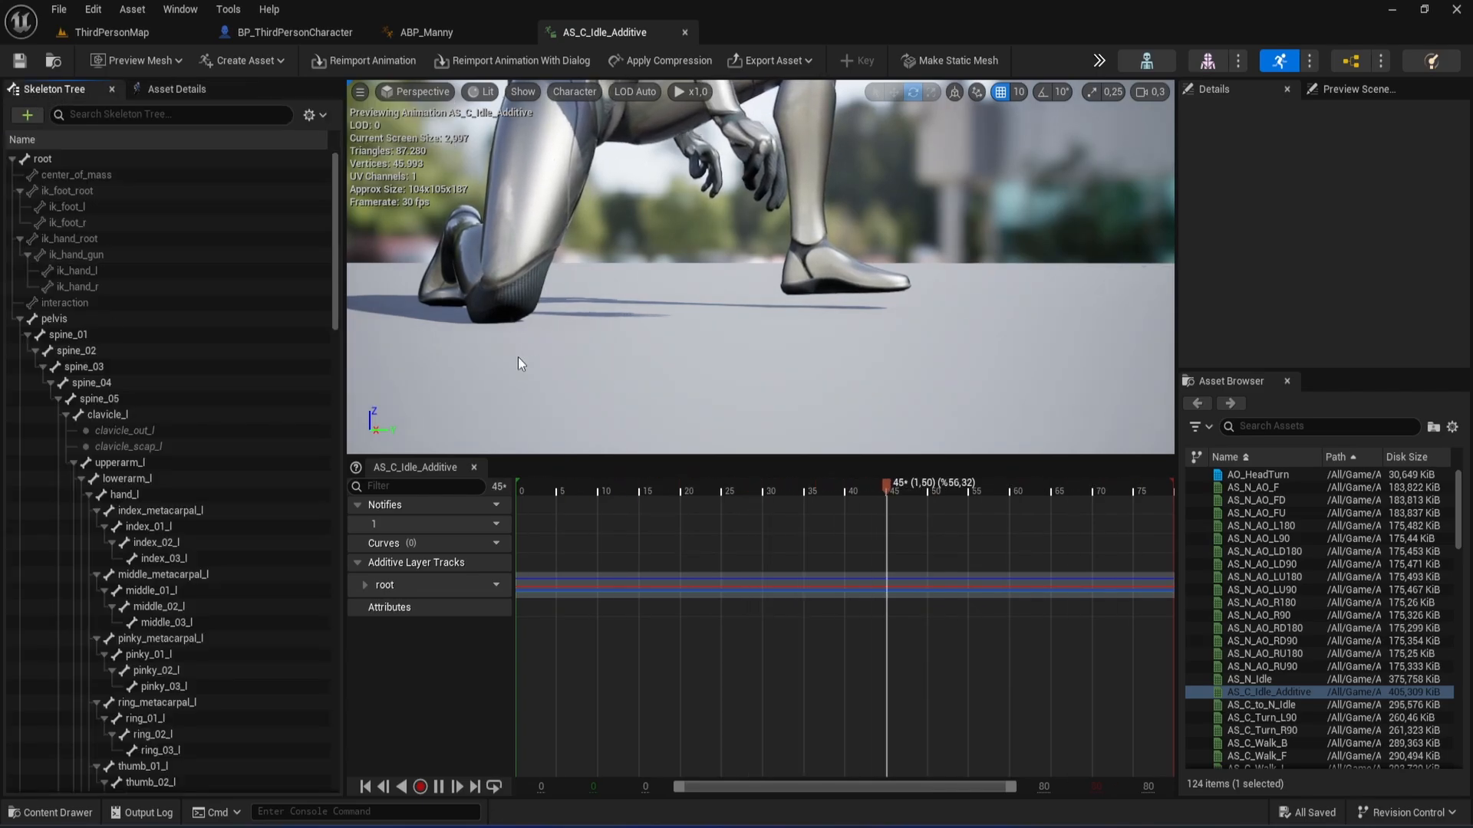
drag(586, 489, 428, 490)
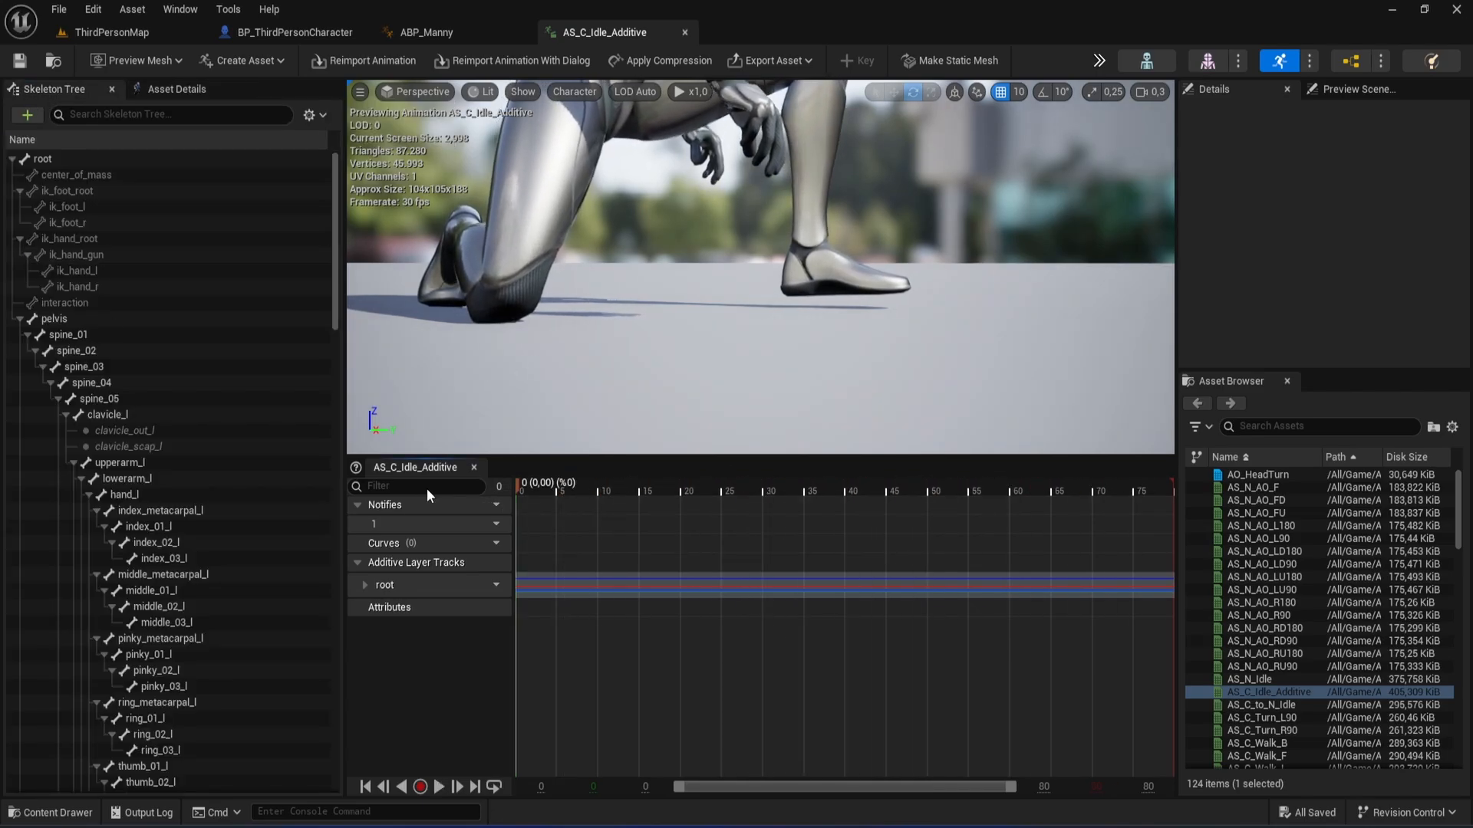
click(75, 164)
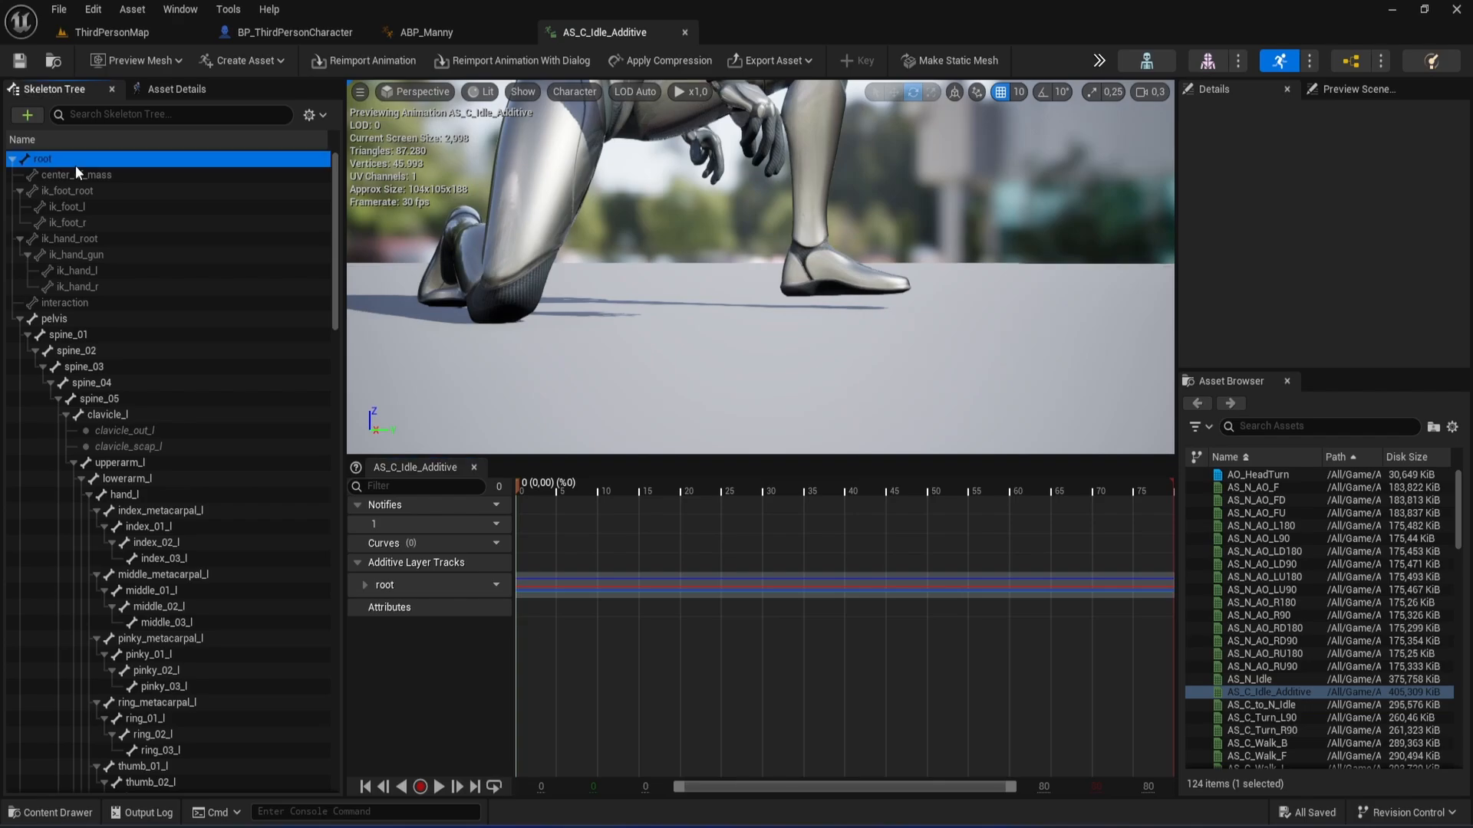
Rotate the root bone to about 3.6° on X and lower it to about Z -2.48 so the kneeling feet meet the floor.
right_drag(818, 240, 788, 243)
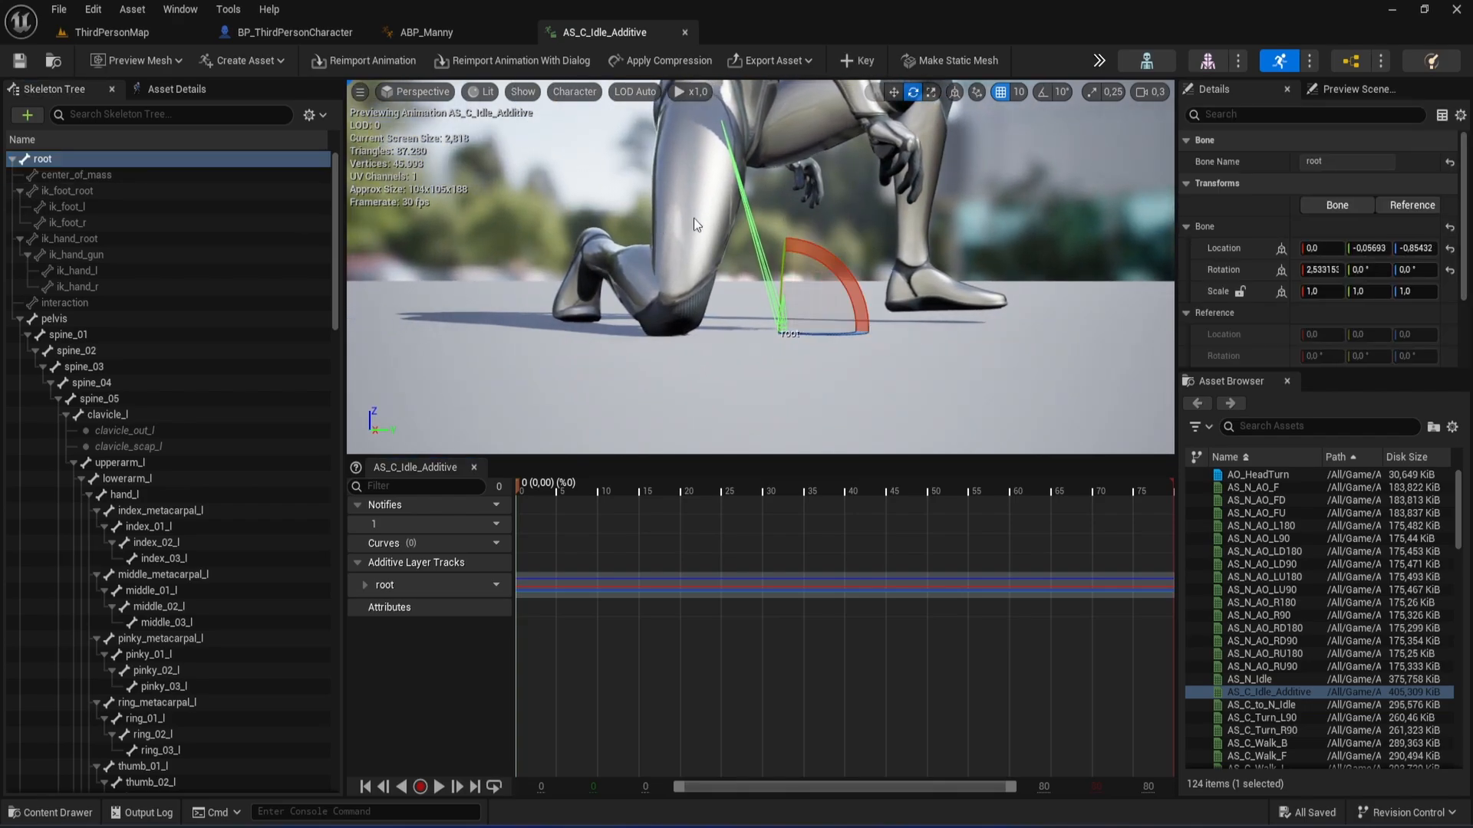
right_drag(829, 235, 839, 231)
key(w)
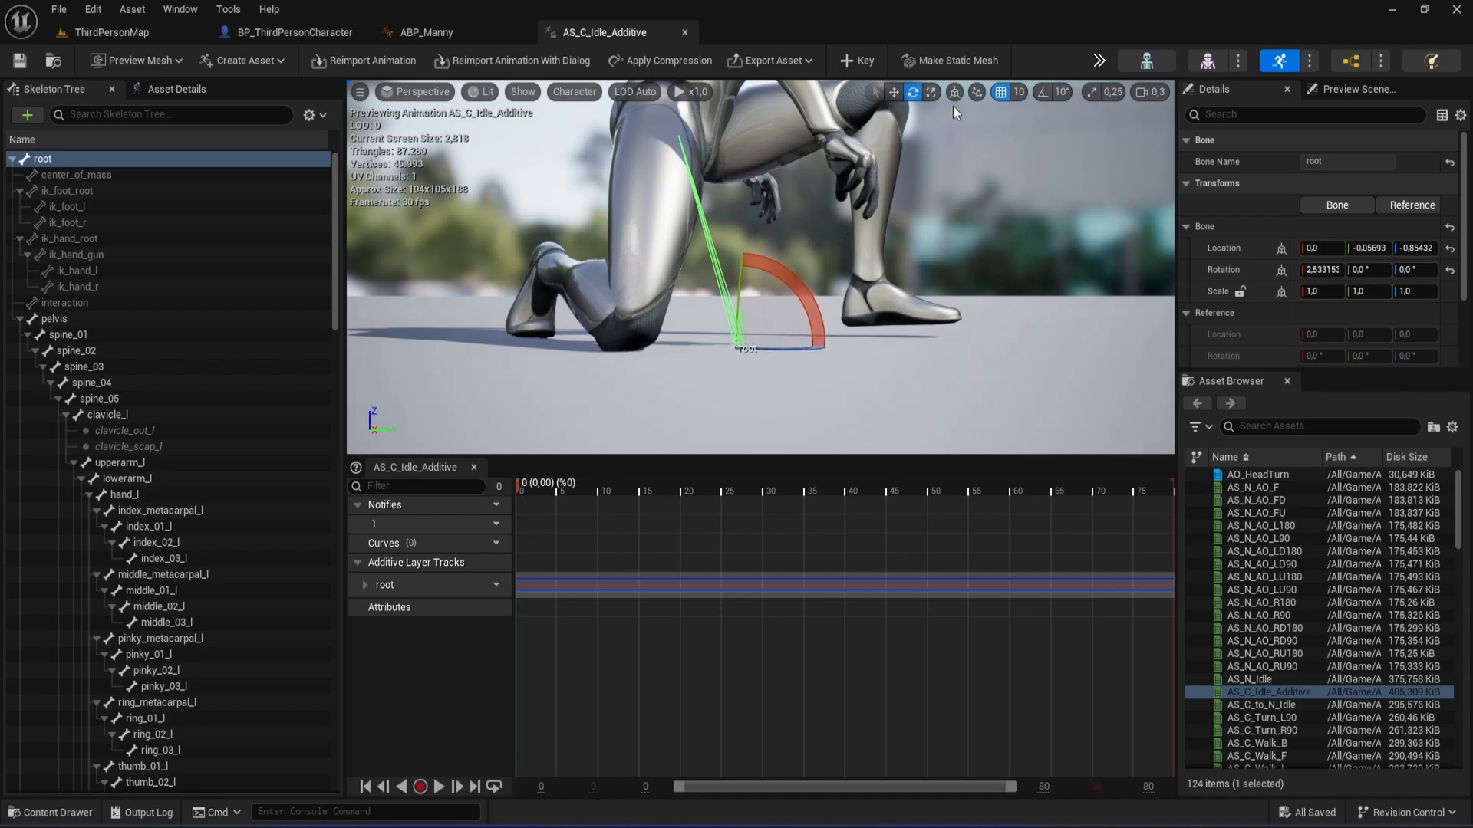
click(1043, 92)
click(1093, 92)
click(1095, 93)
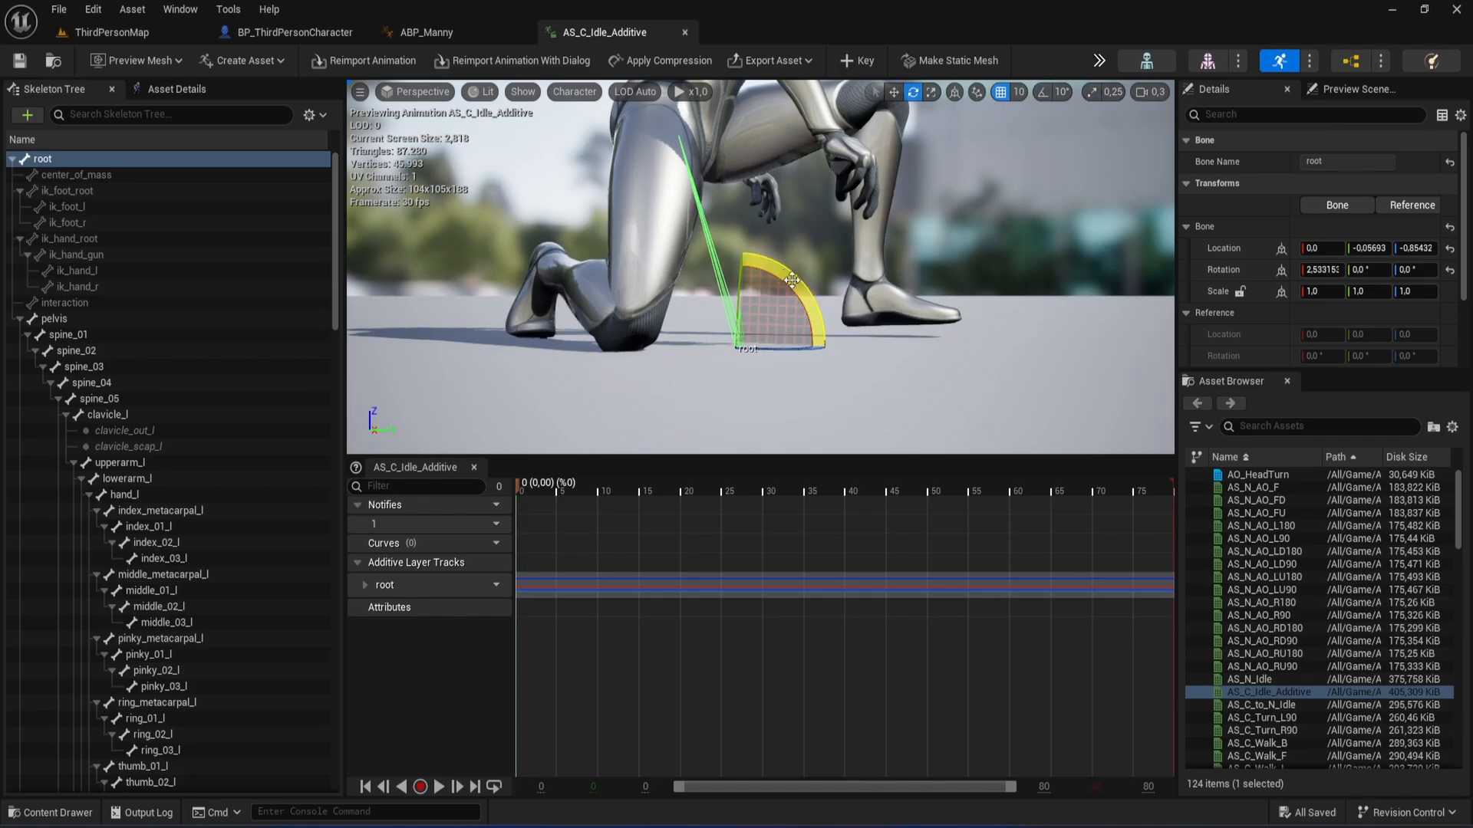
drag(792, 280, 748, 294)
key(w)
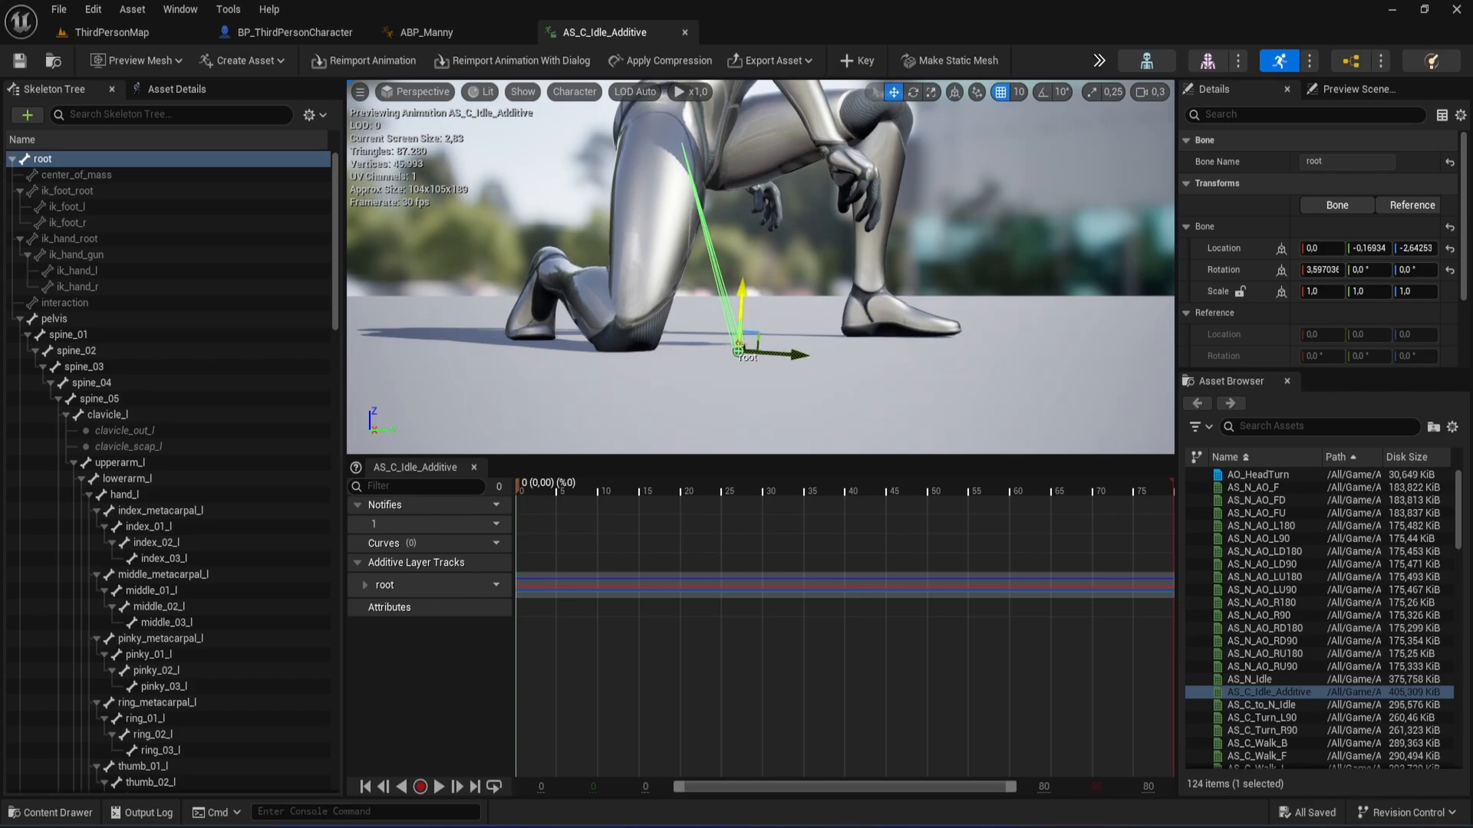
click(748, 298)
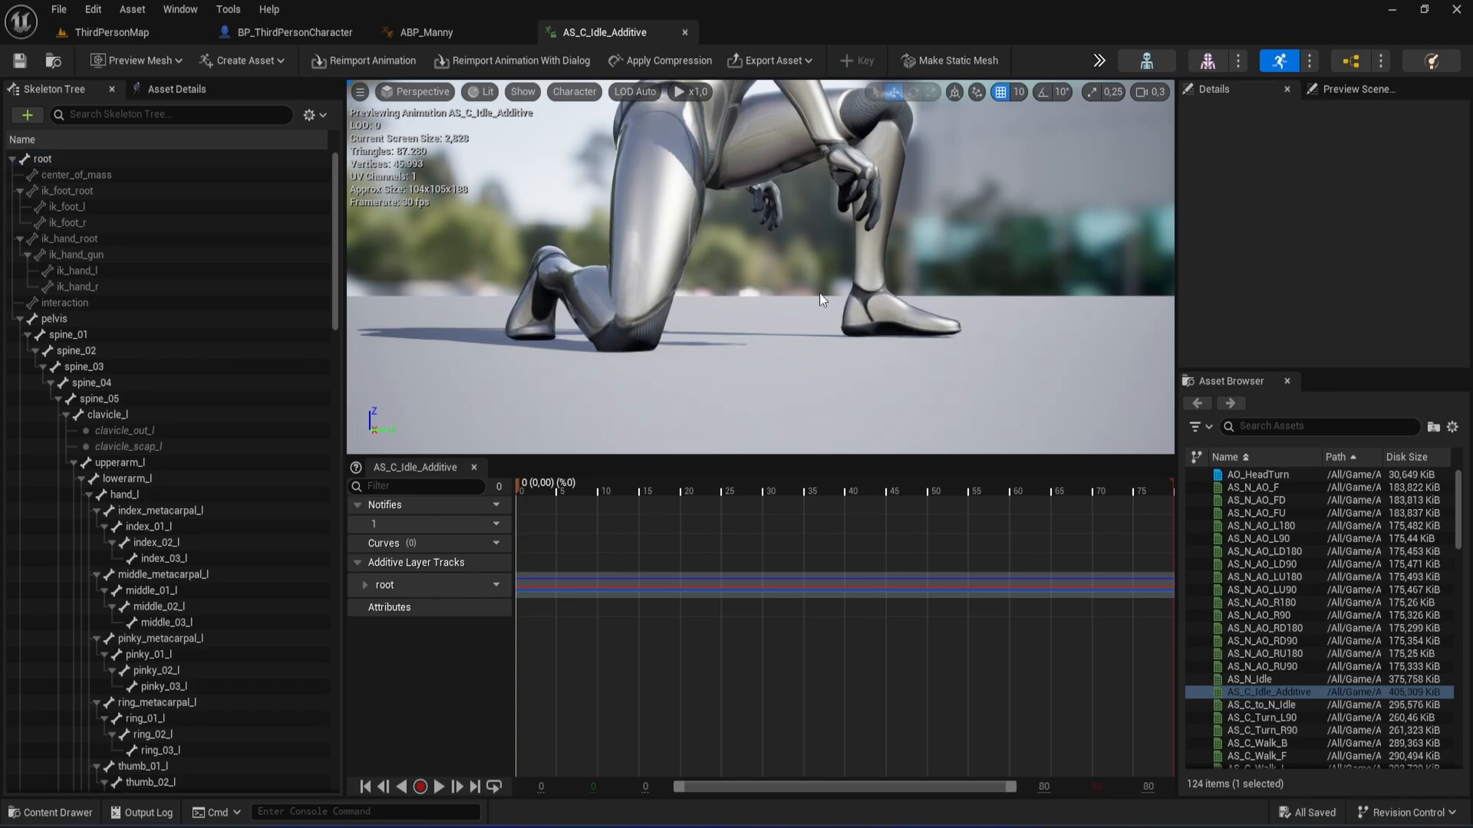
right_drag(822, 300, 866, 326)
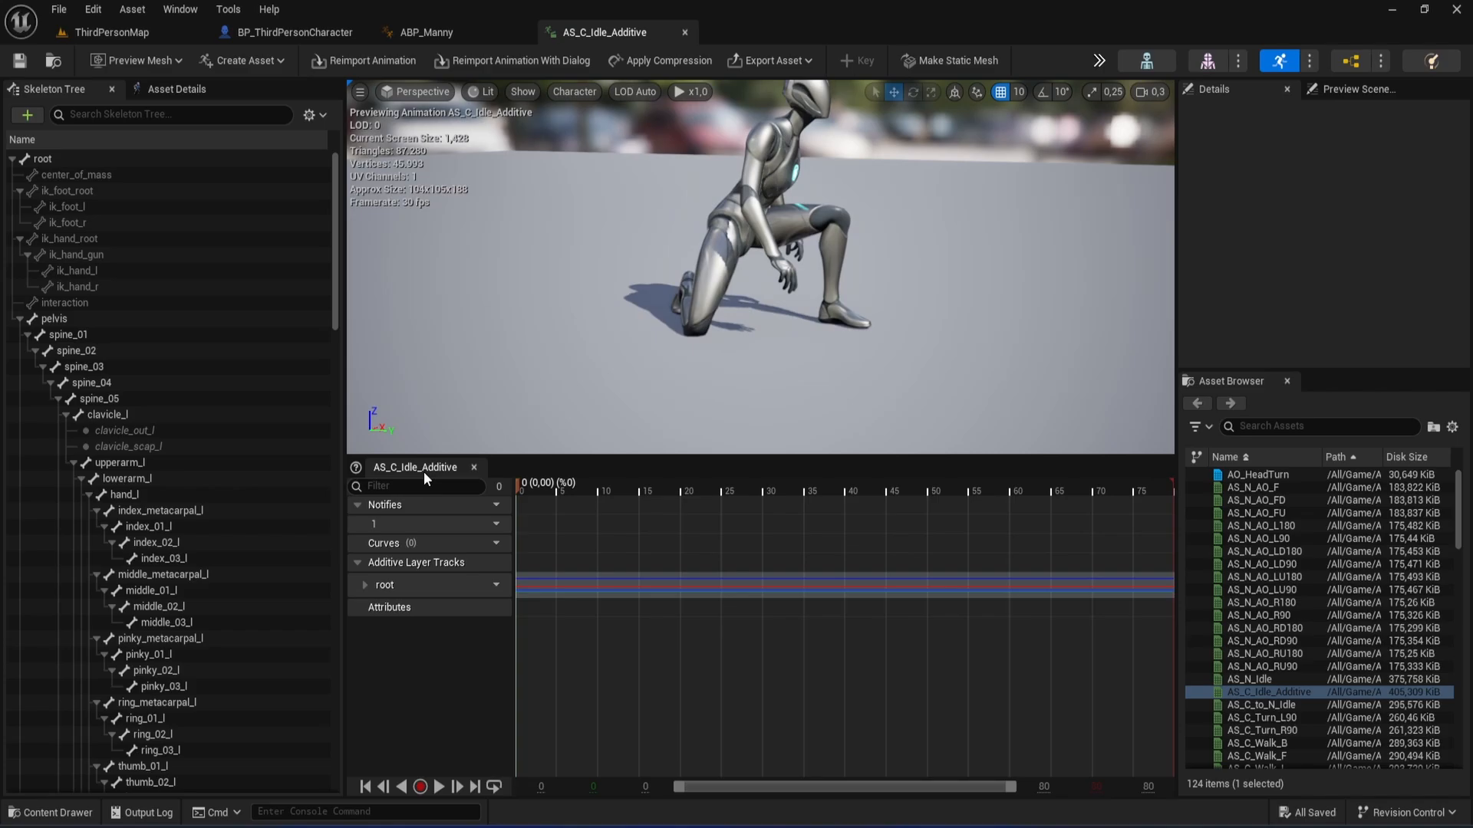
Reselect the root bone at frame 0 of AS_C_Idle_Additive and key its adjusted transform.
click(528, 492)
click(115, 159)
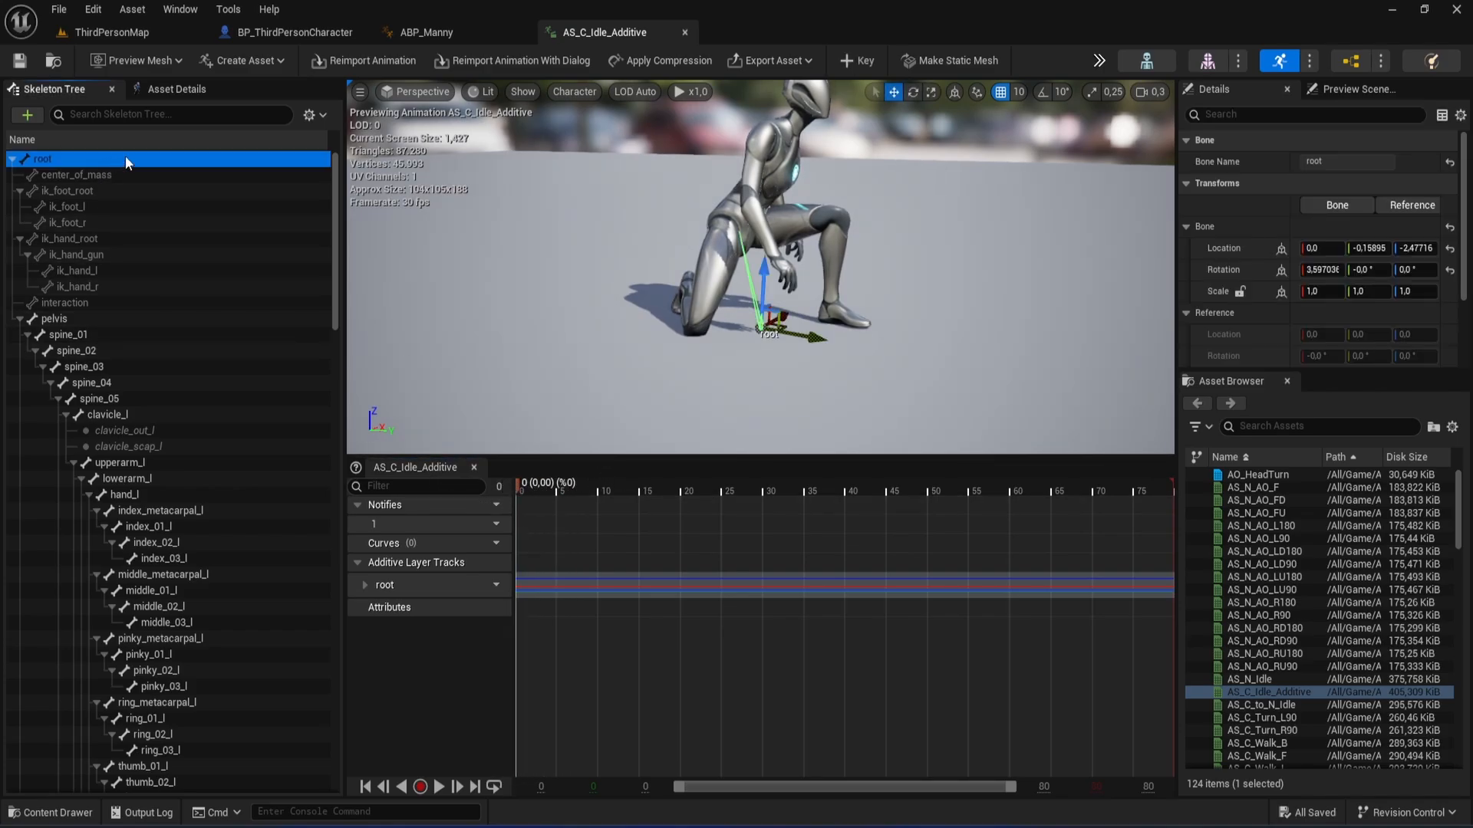
click(859, 61)
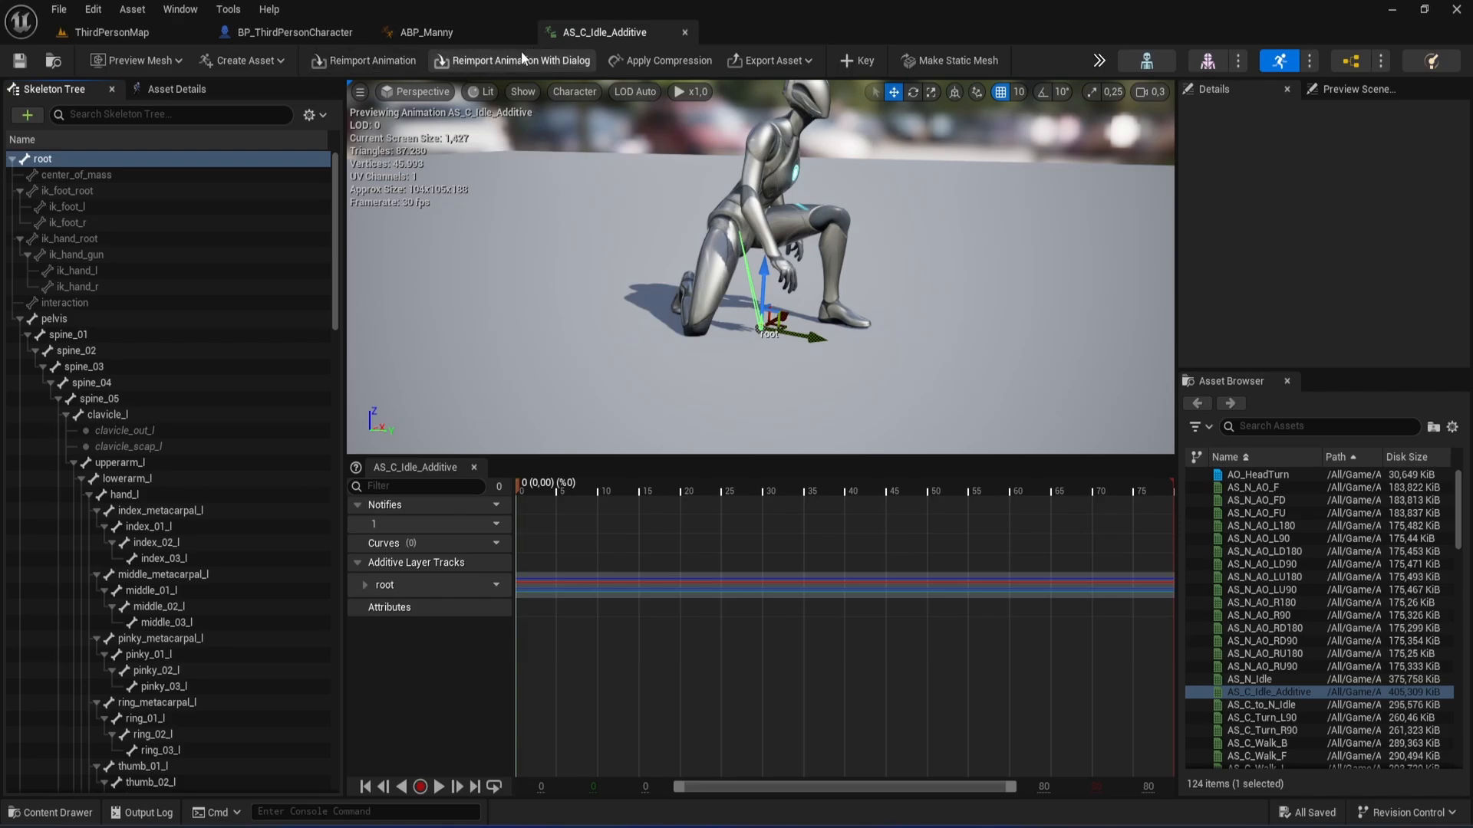
Open the AS_C_to_N_Idle animation from the Crouch folder, examine the mannequin's stance in the preview, and close it.
key(ctrl+space)
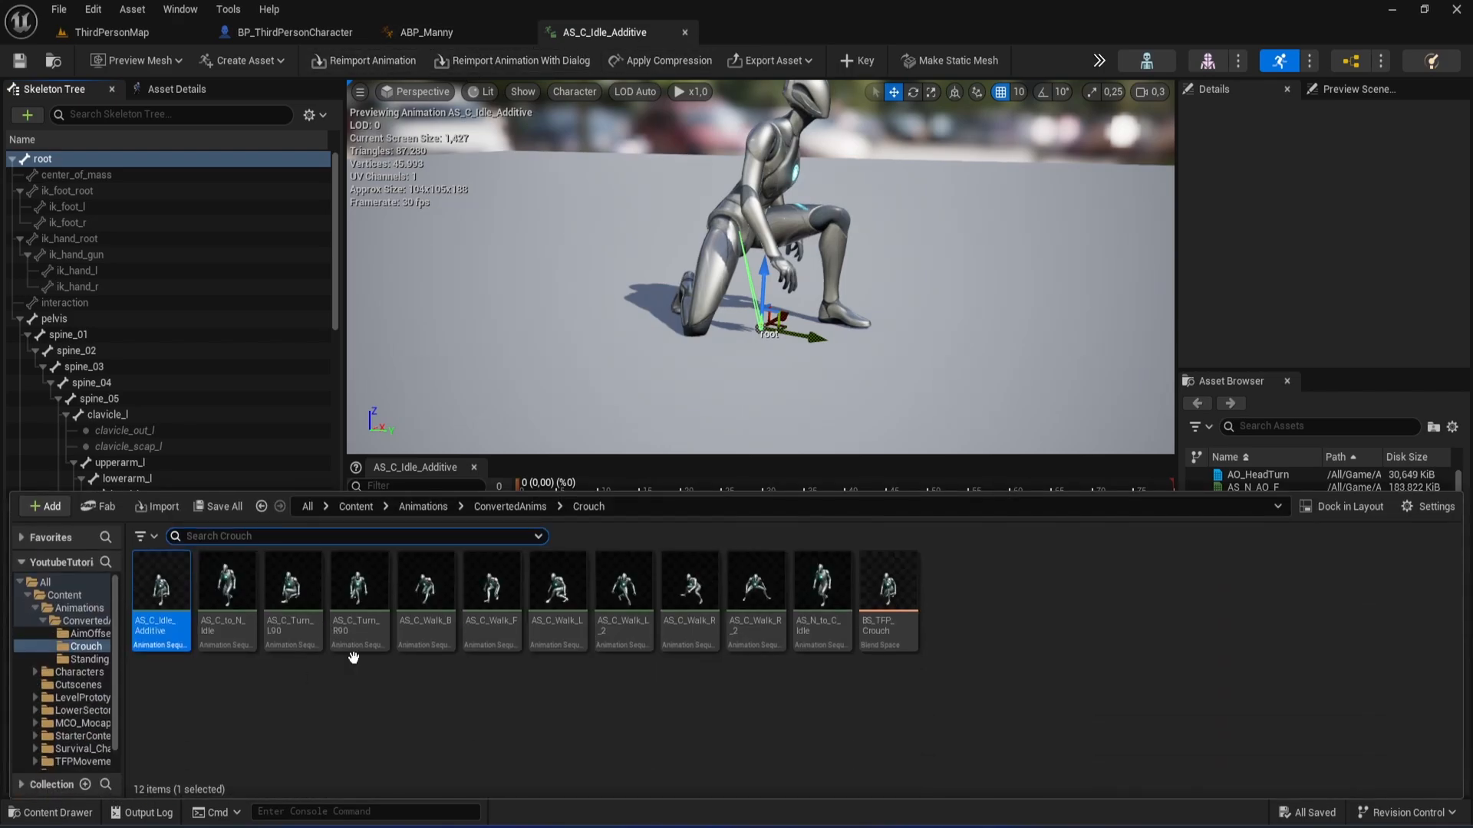
click(212, 613)
double_click(212, 614)
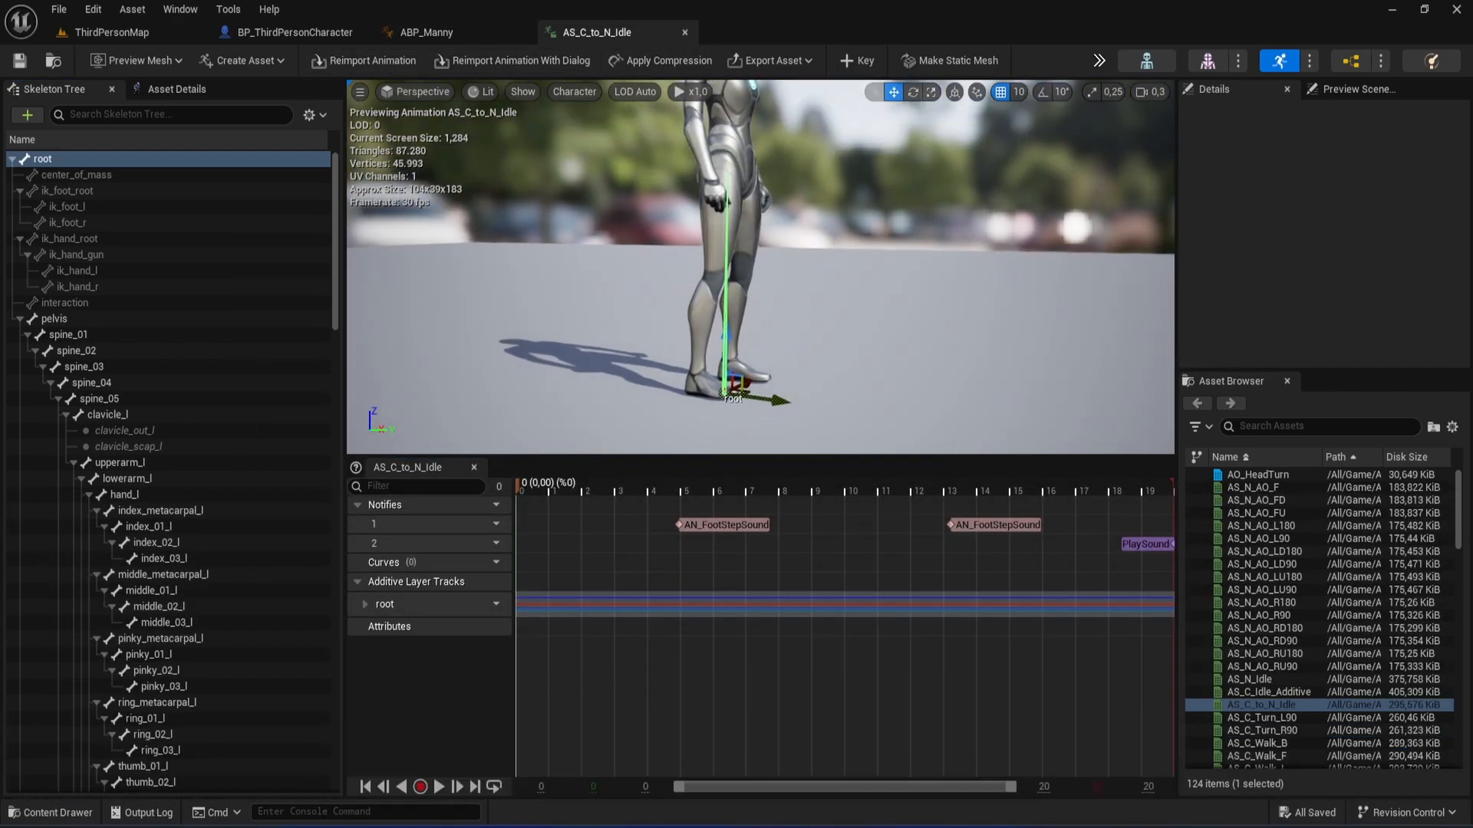
click(920, 346)
mouse_move(920, 345)
middle_down()
mouse_move(920, 460)
mouse_move(921, 338)
middle_up()
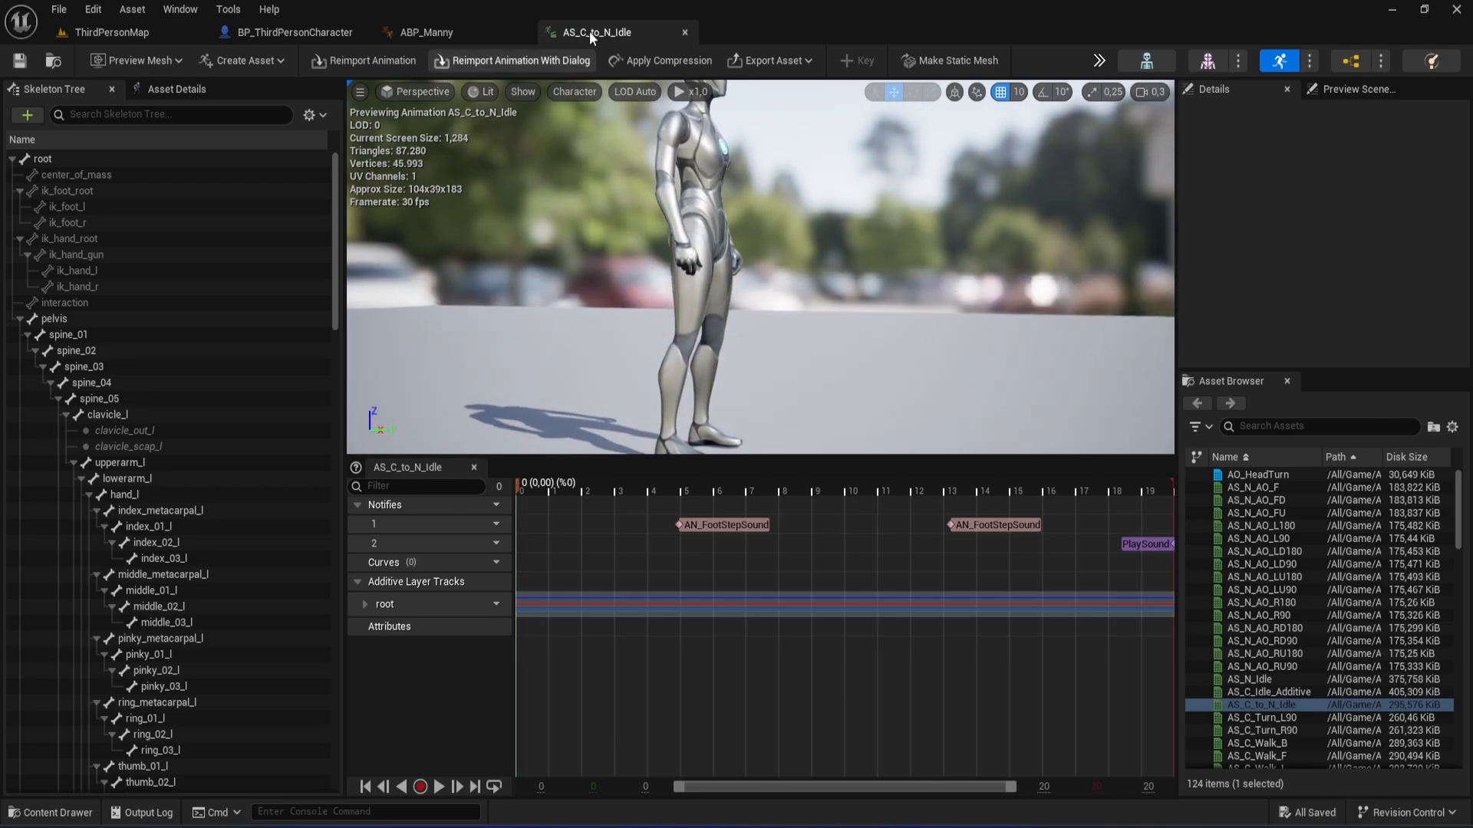
click(420, 31)
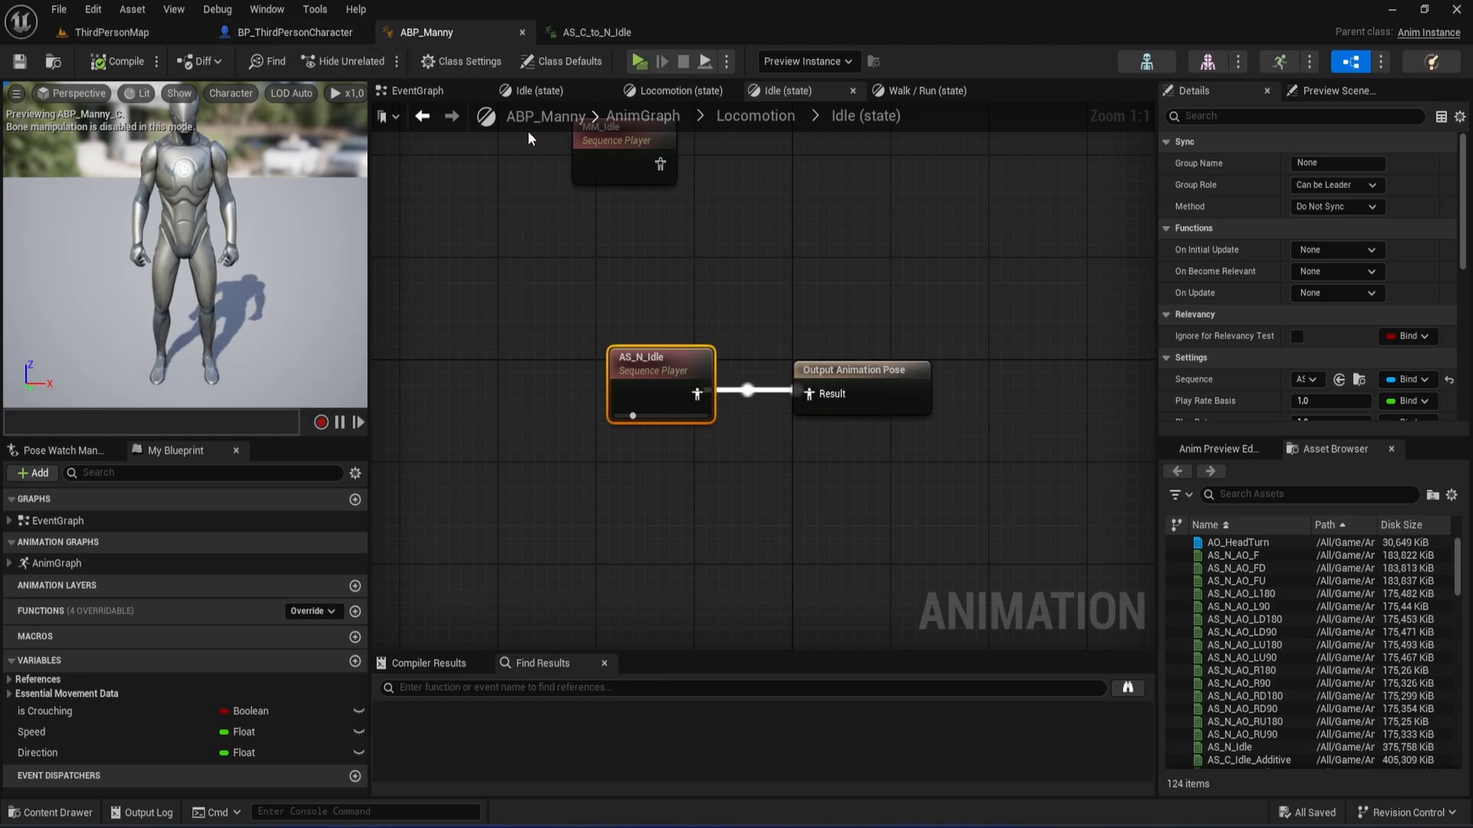
middle_click(605, 35)
Create a Blend Space named BS_Crouch for the SK_Mannequin skeleton in the Crouch folder, and open it docked in the main window.
key(ctrl+space)
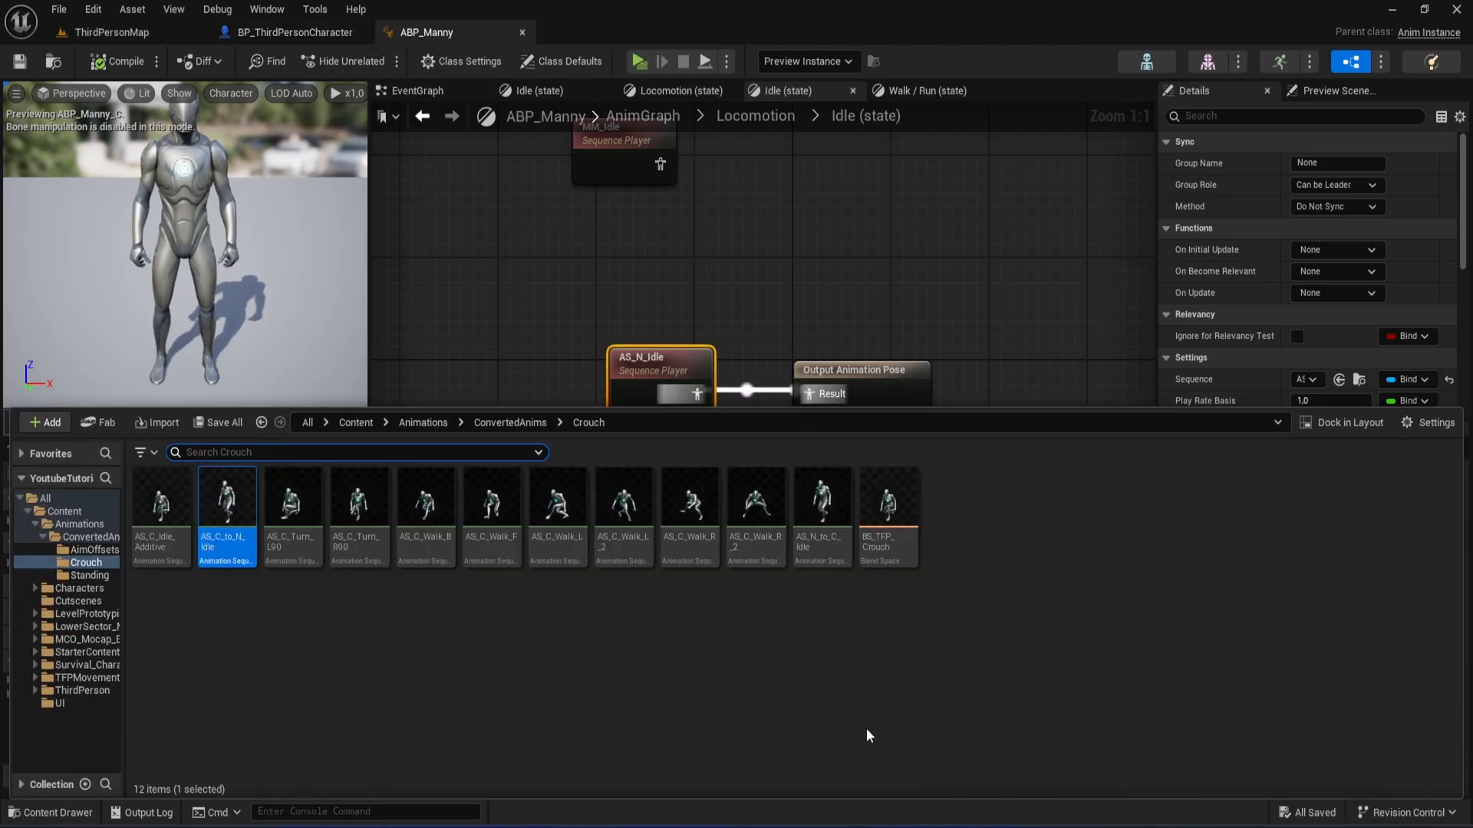
click(867, 728)
right_click(978, 512)
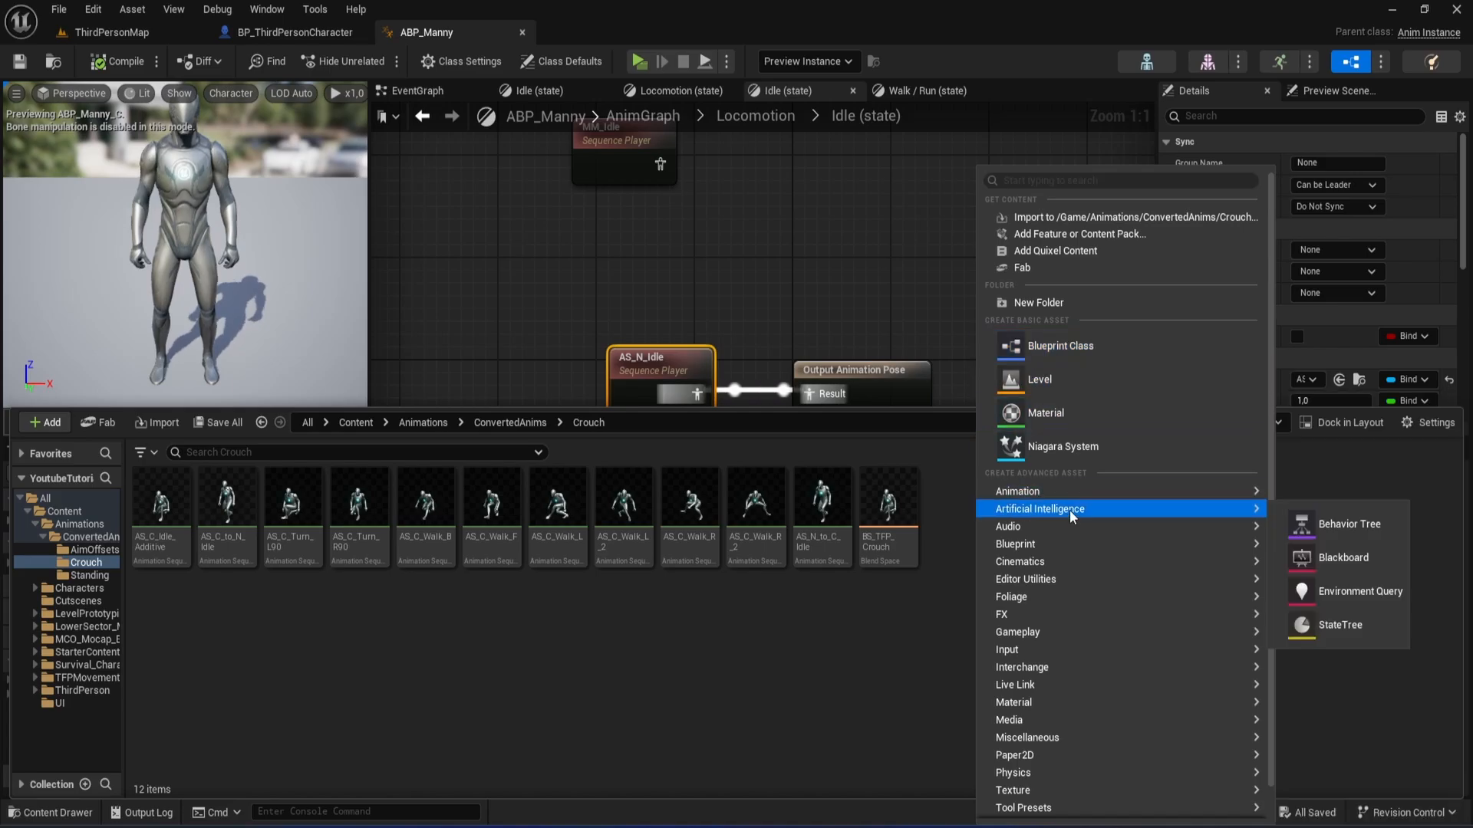
mouse_move(1153, 494)
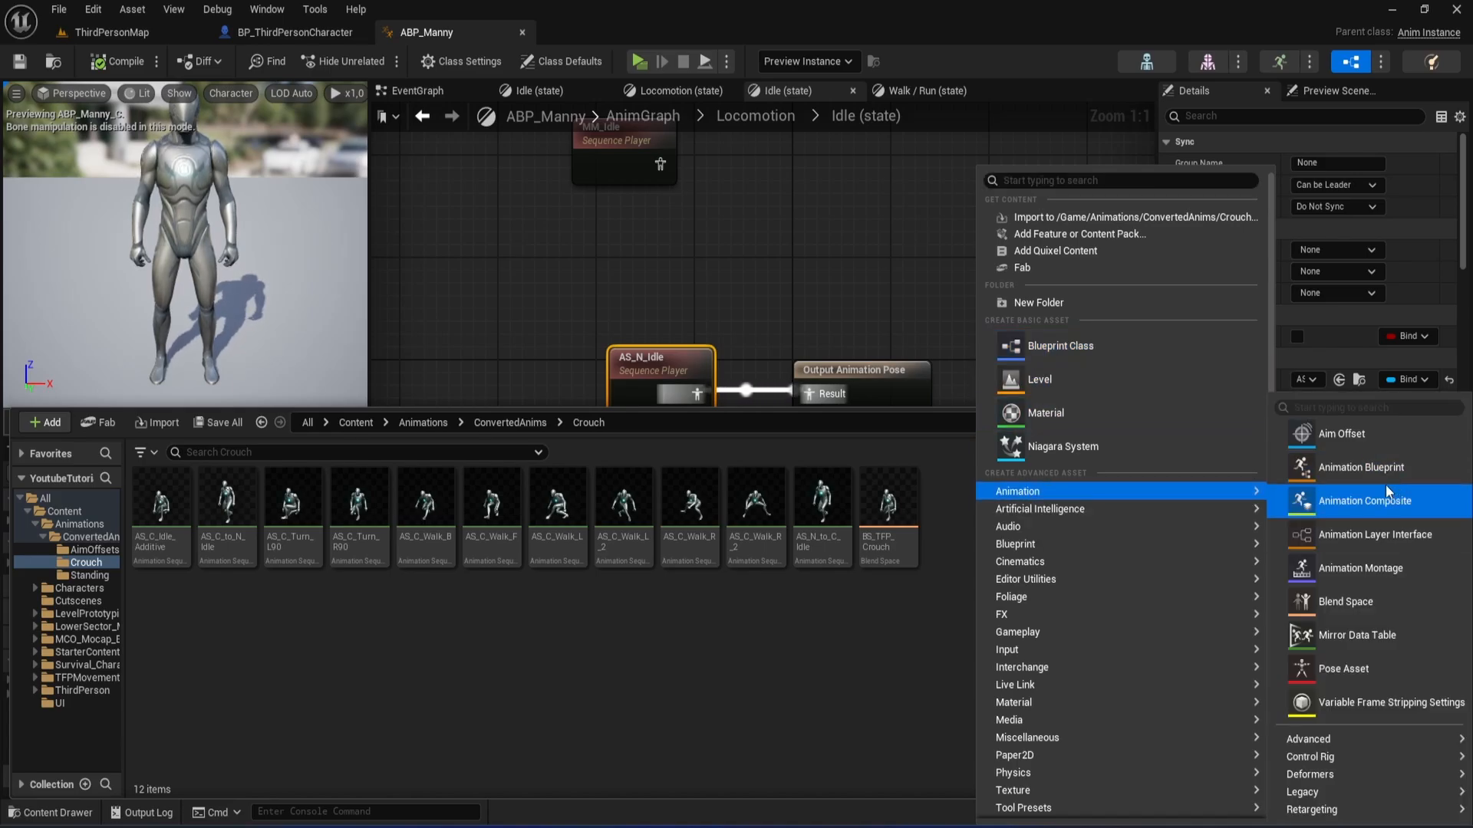
click(1359, 601)
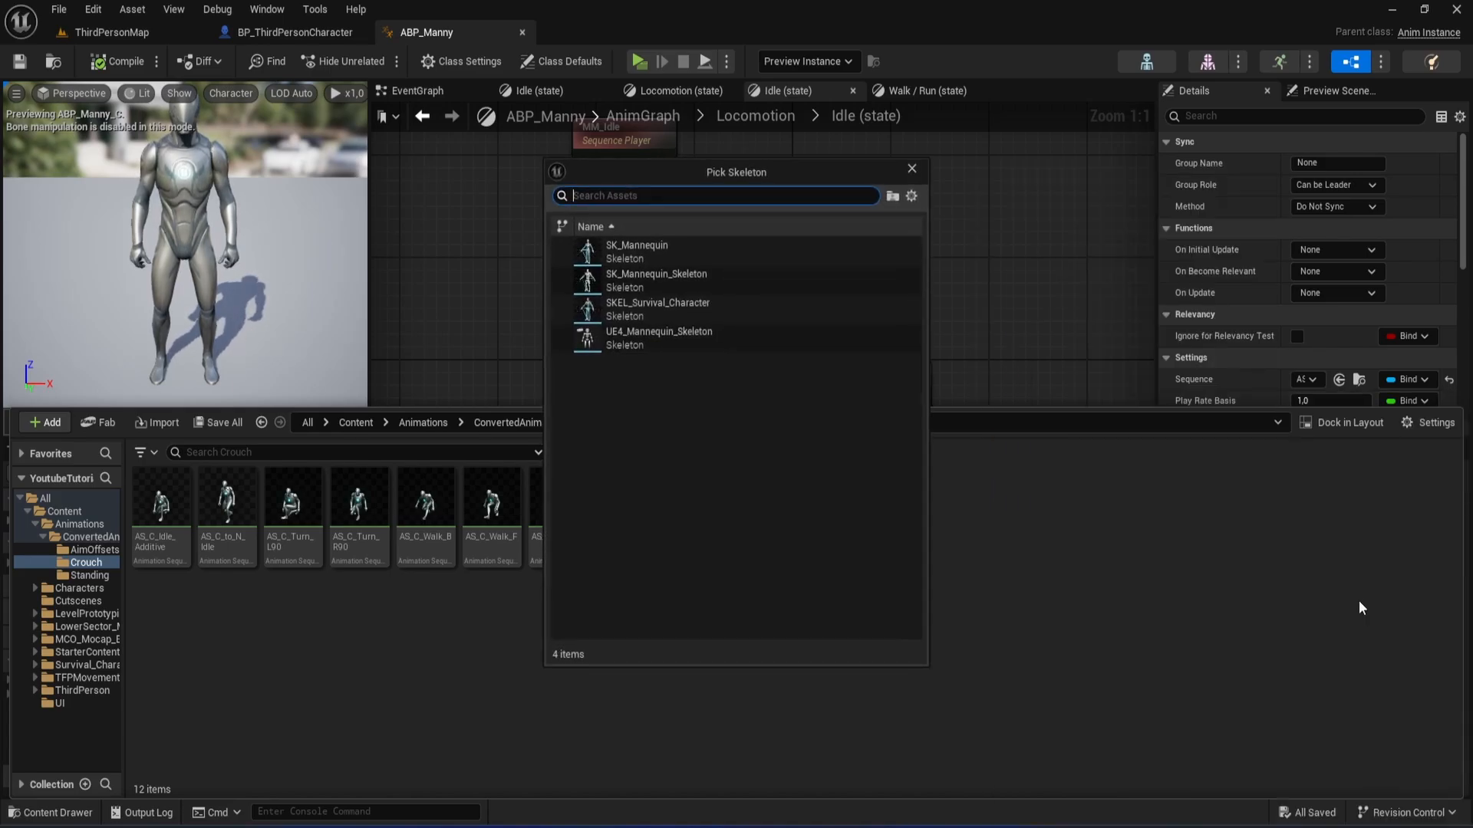
click(648, 255)
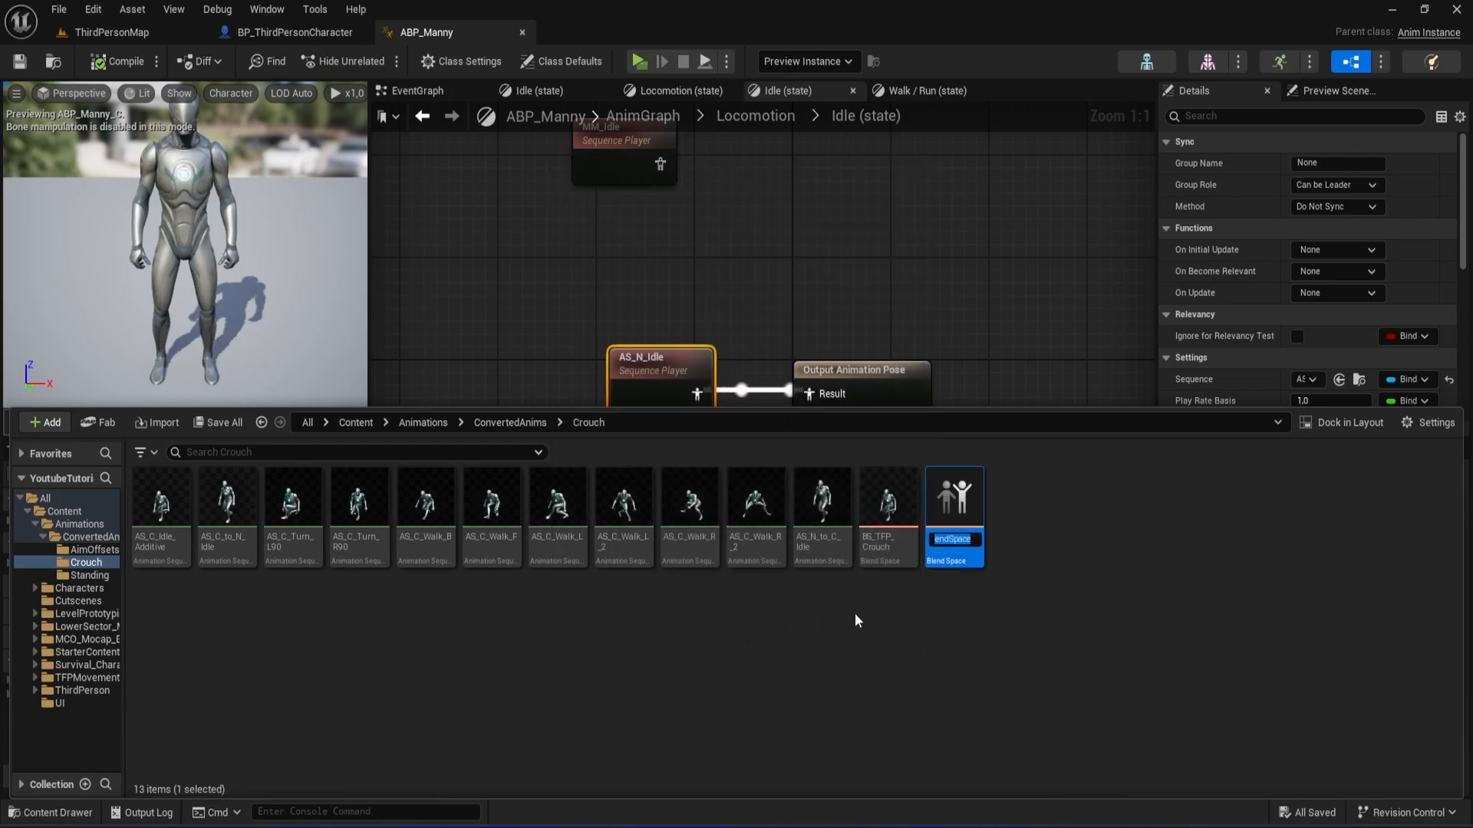
text(BS_C)
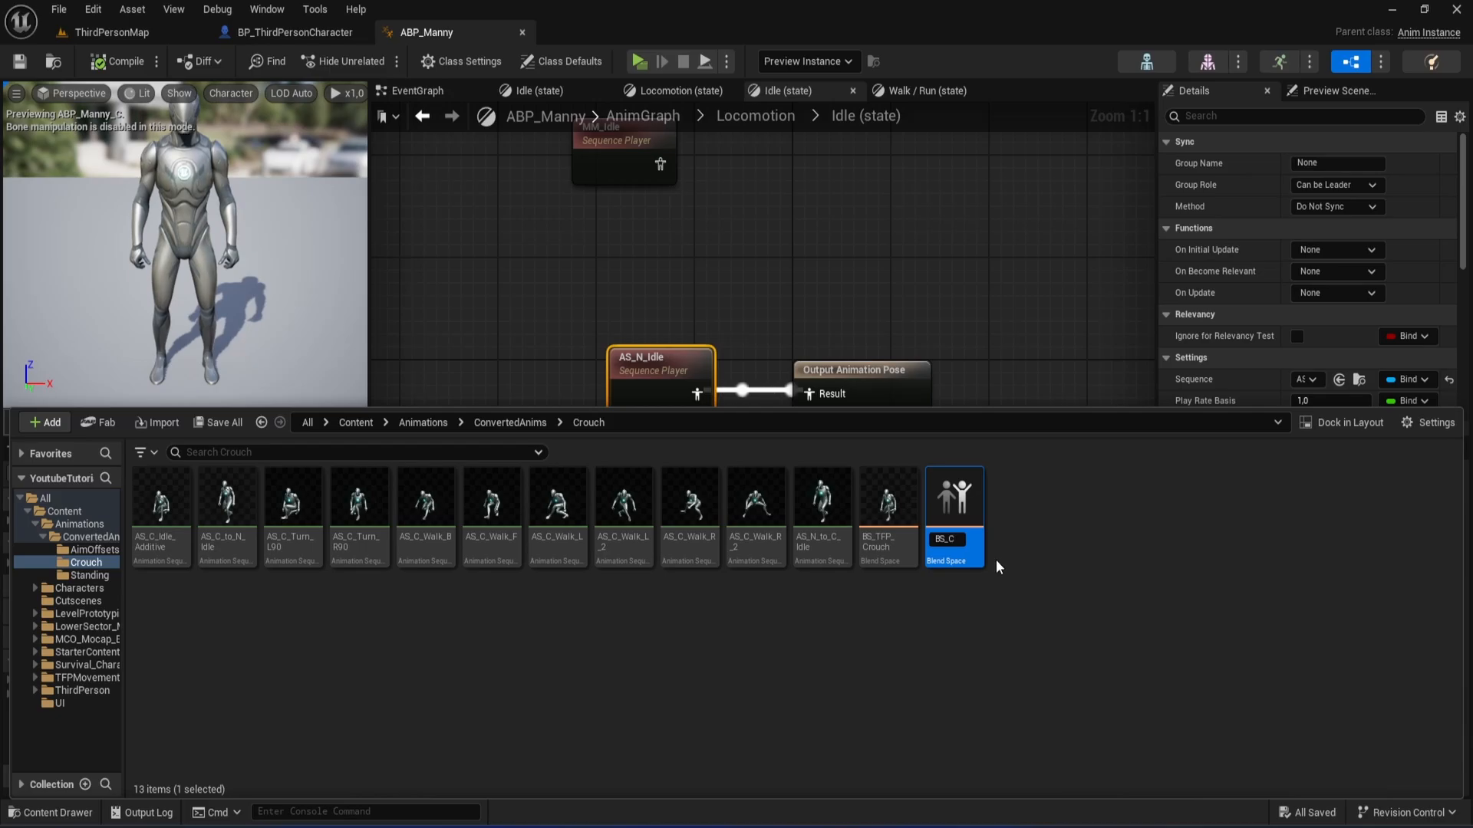
text(rouch)
key(Return)
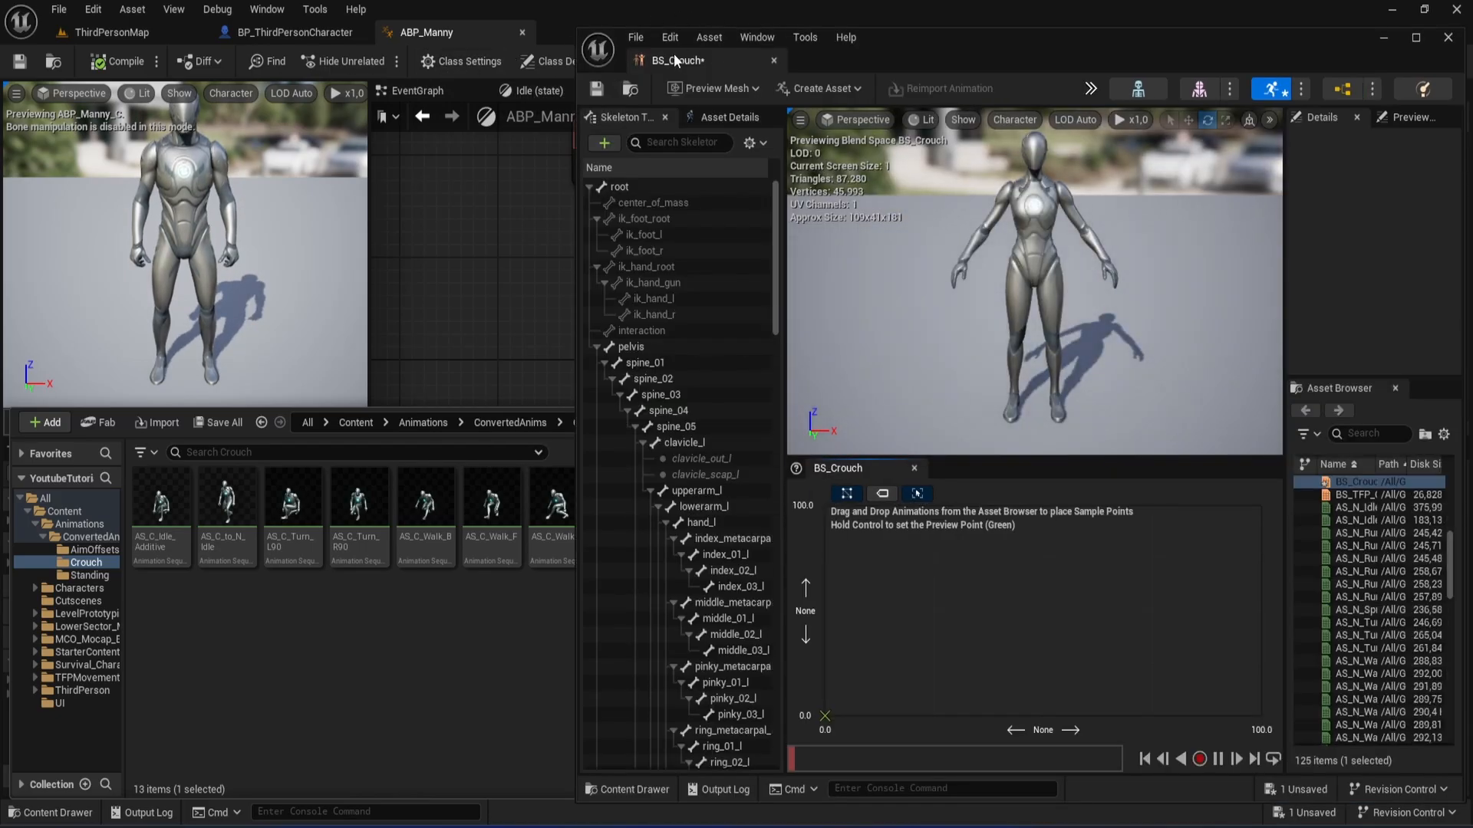
drag(673, 53, 619, 35)
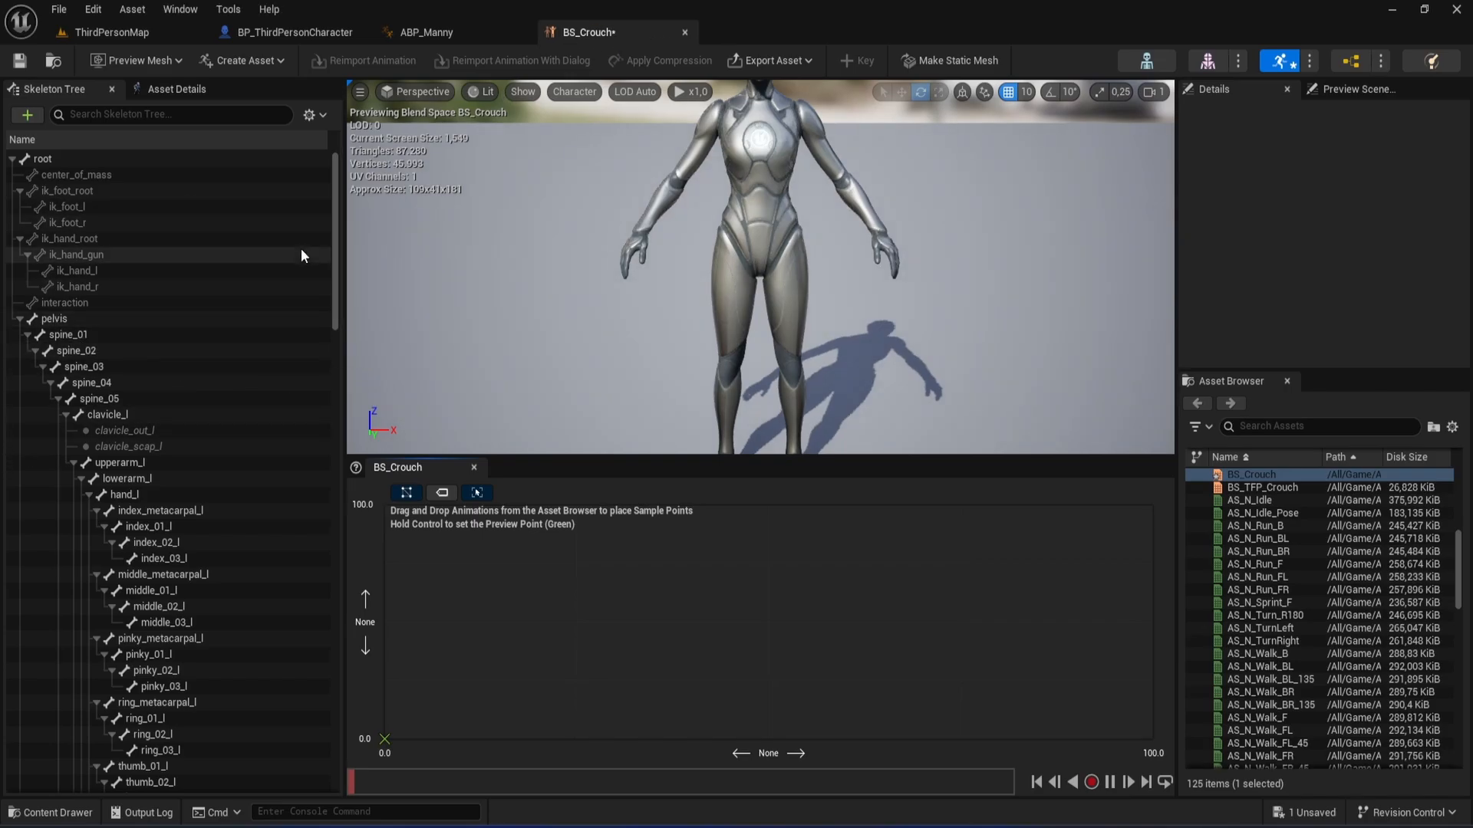
Name the blend space's horizontal axis Direction and set its range to -180 to 180 with 8 grid divisions.
click(181, 89)
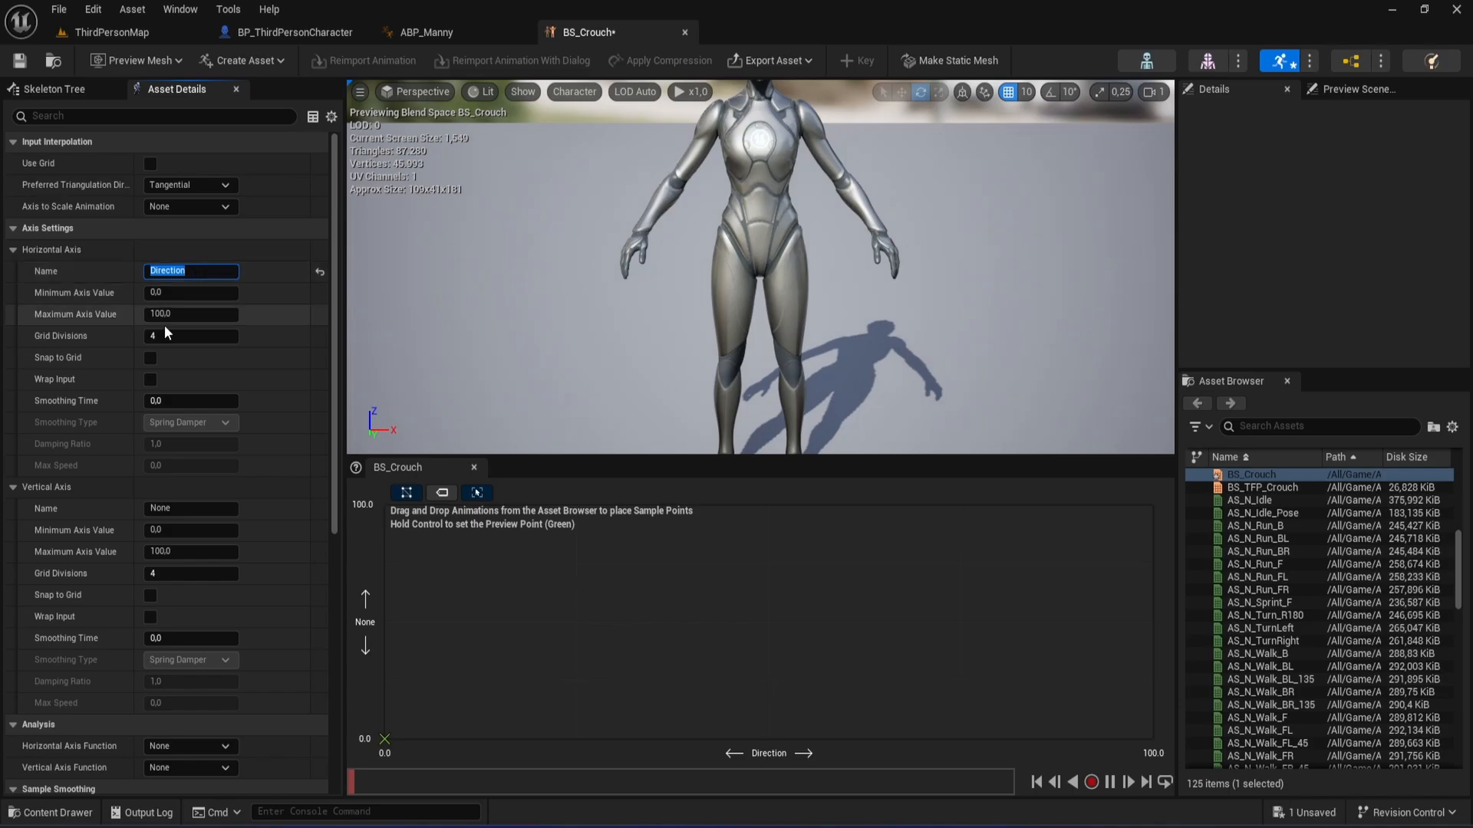
click(206, 338)
click(206, 337)
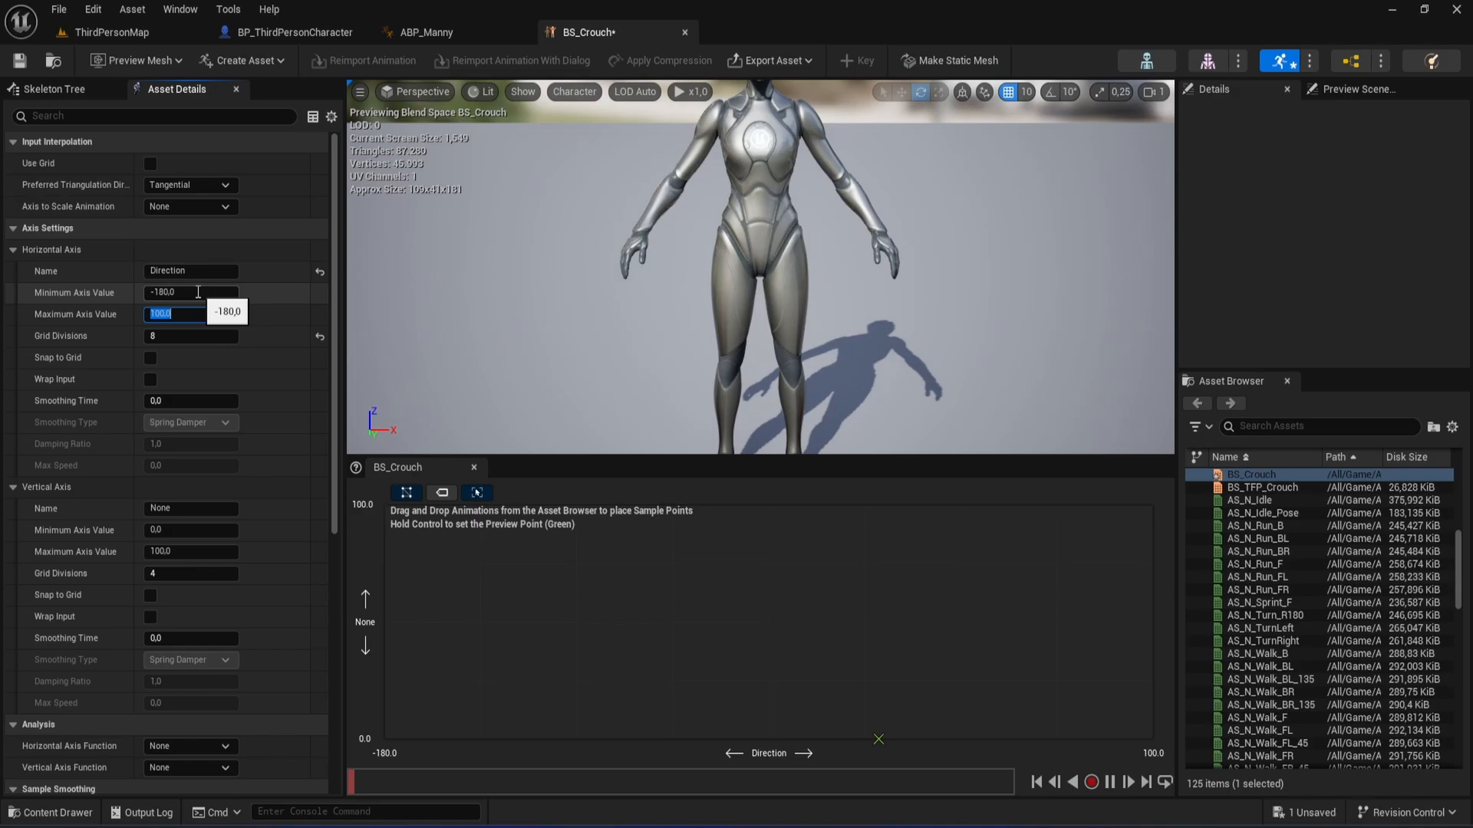
text(80)
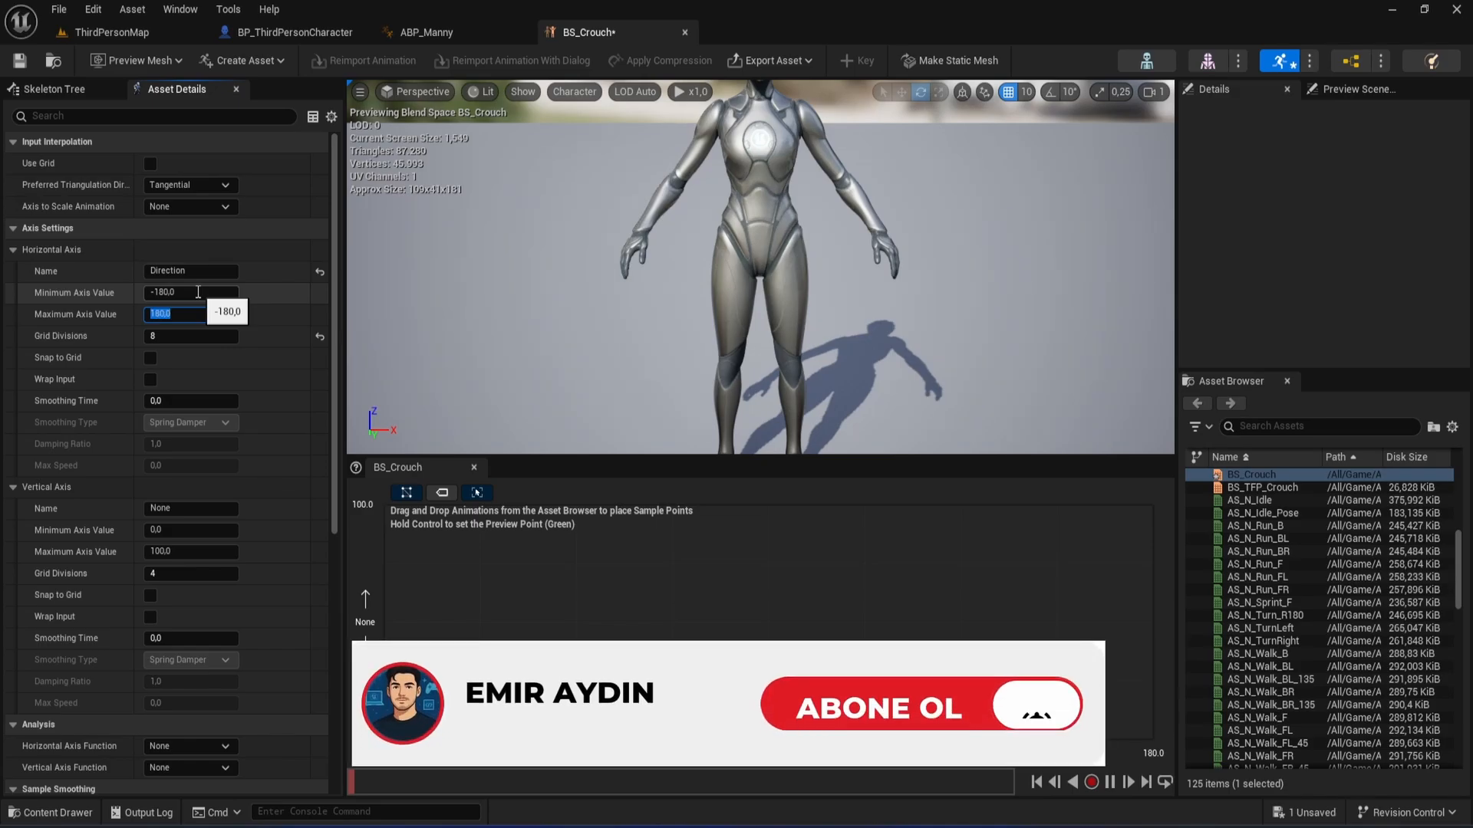
key(Return)
Name the blend space's vertical axis Speed.
click(201, 508)
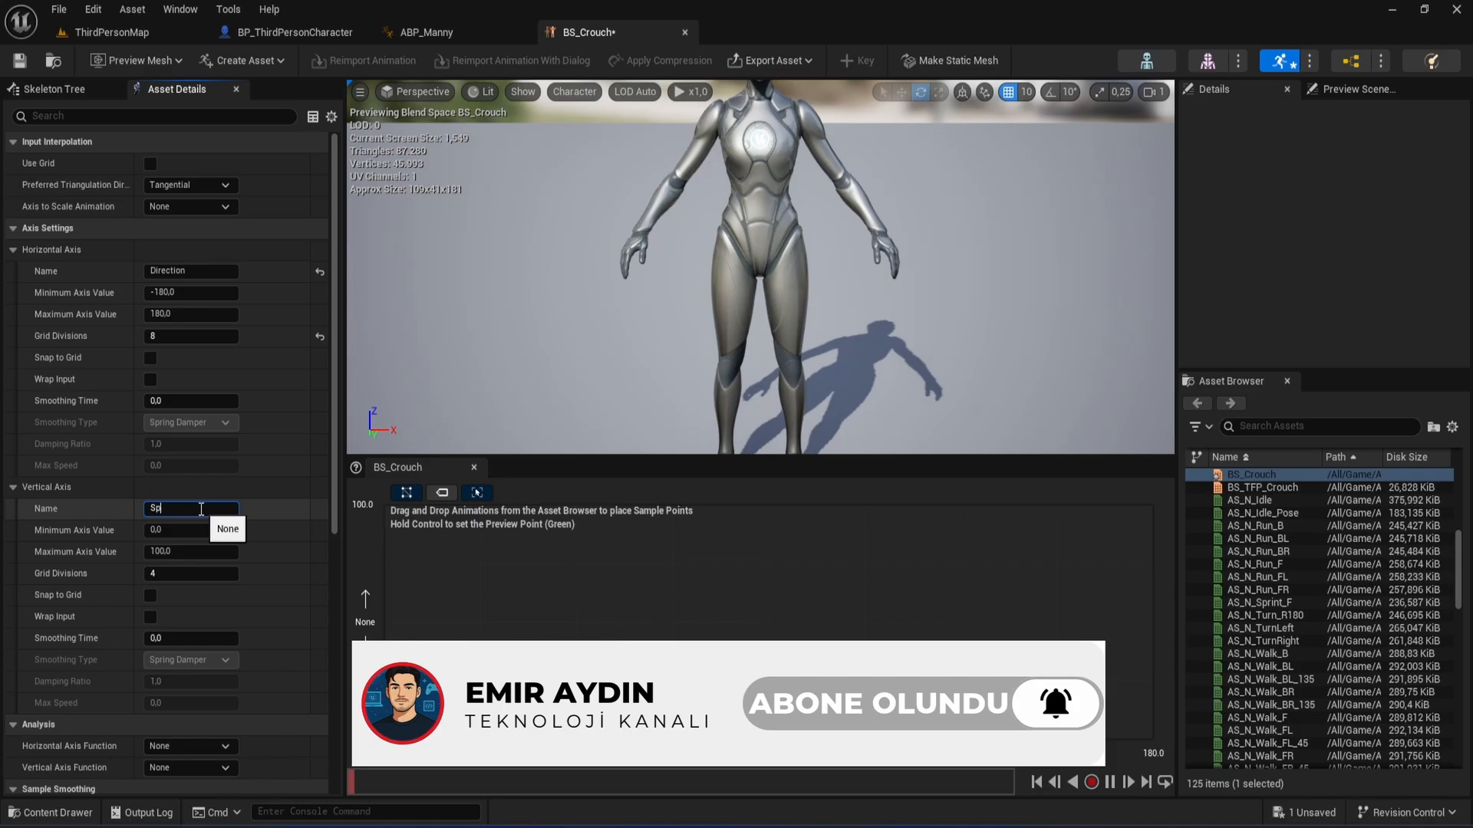
text(Speed)
key(Return)
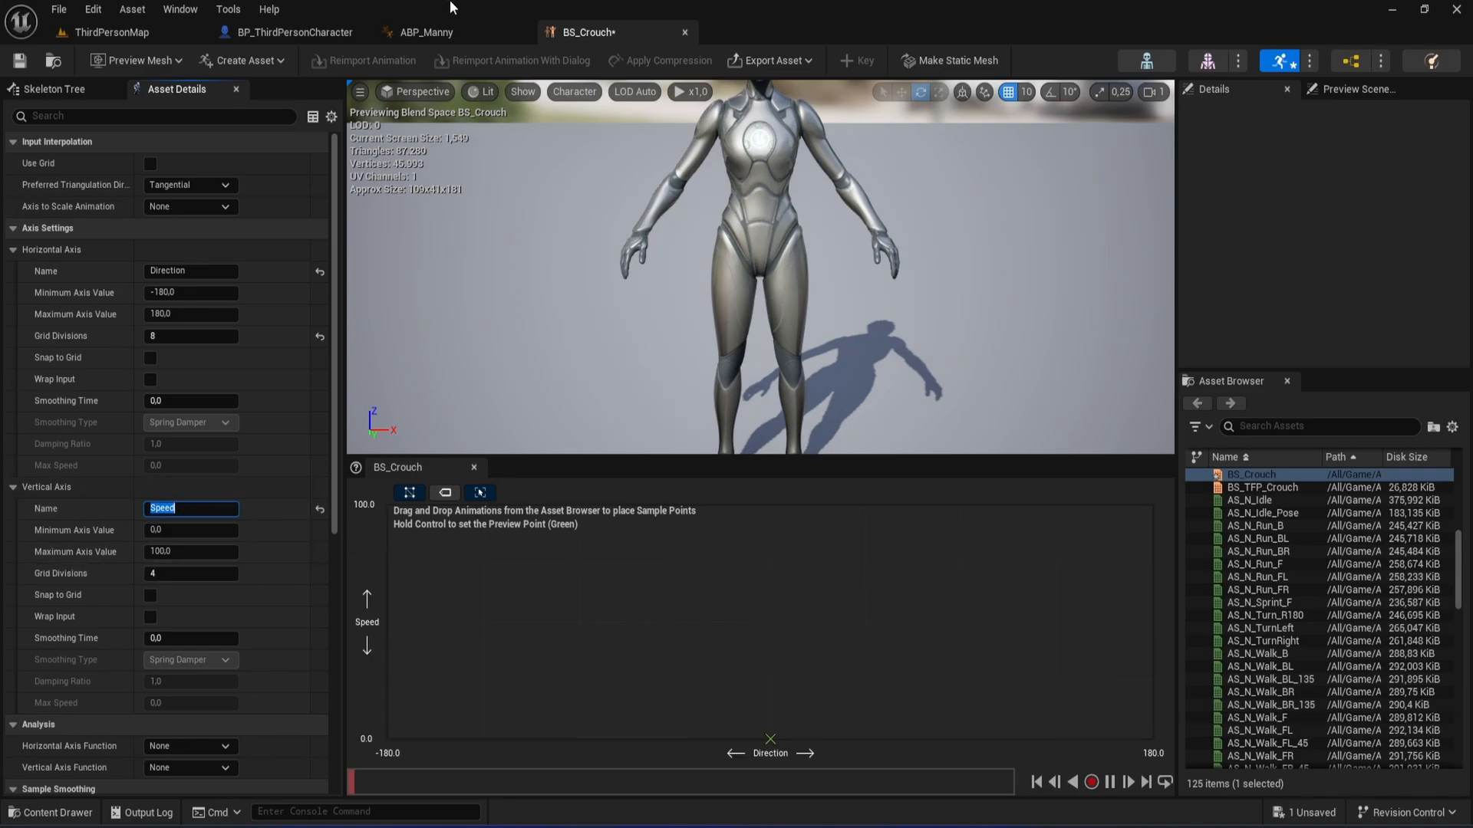
Look up the crouched walk speed in BP_ThirdPersonCharacter's Character Movement, and set the BS_Crouch Speed axis maximum to 150.
click(292, 31)
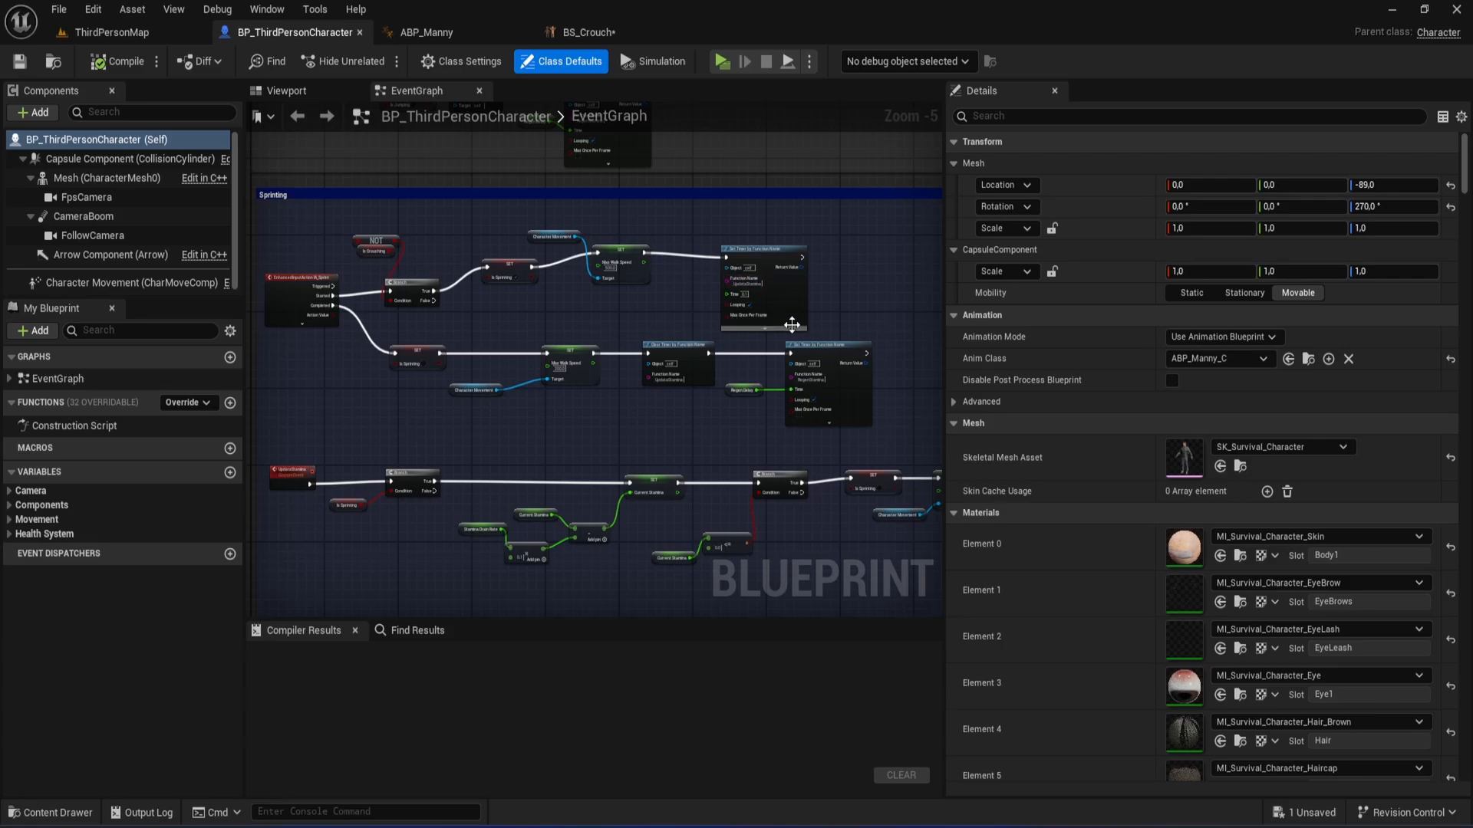
click(127, 282)
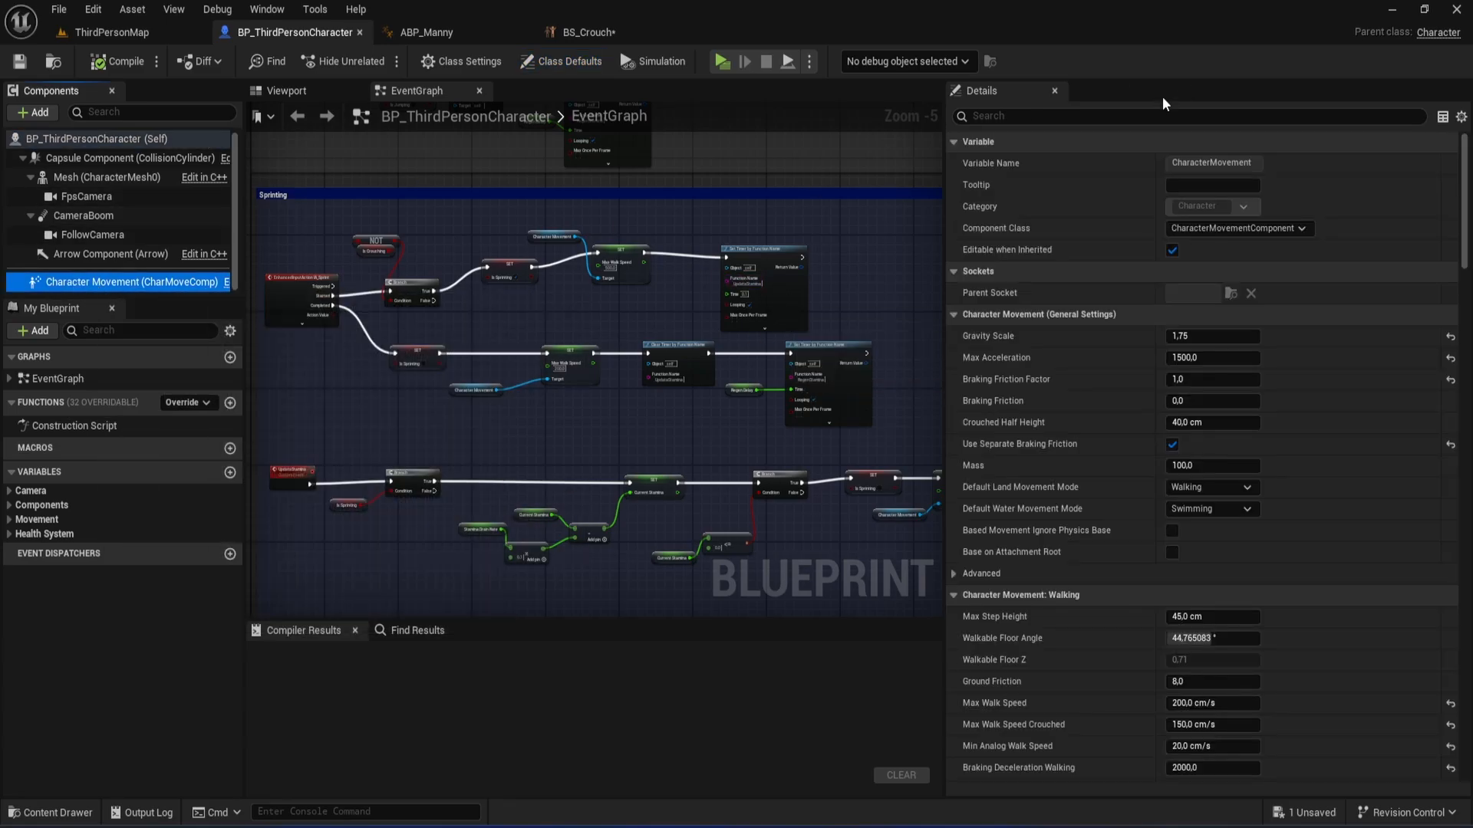
click(1075, 115)
text(crouch)
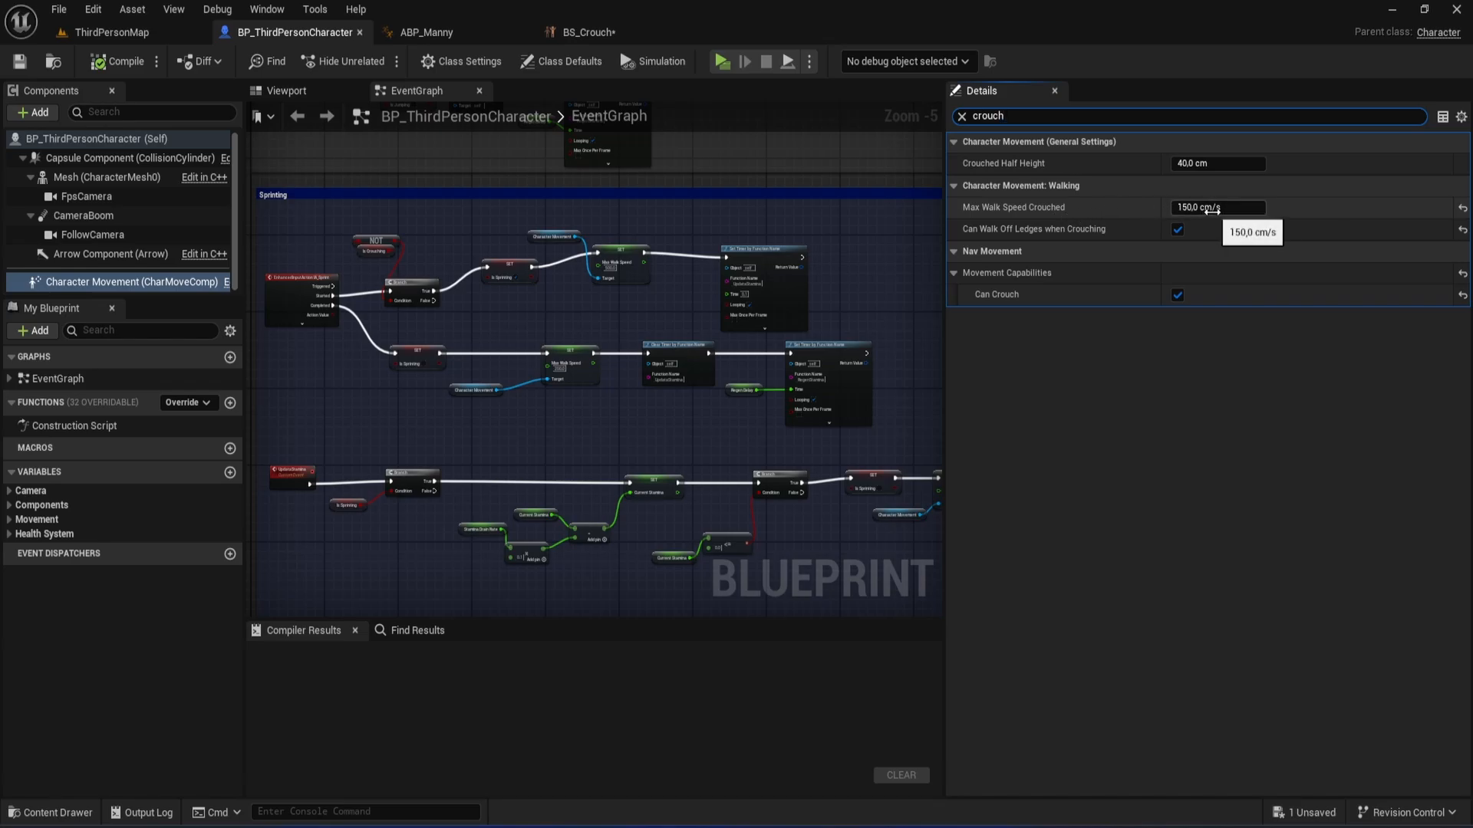
click(634, 35)
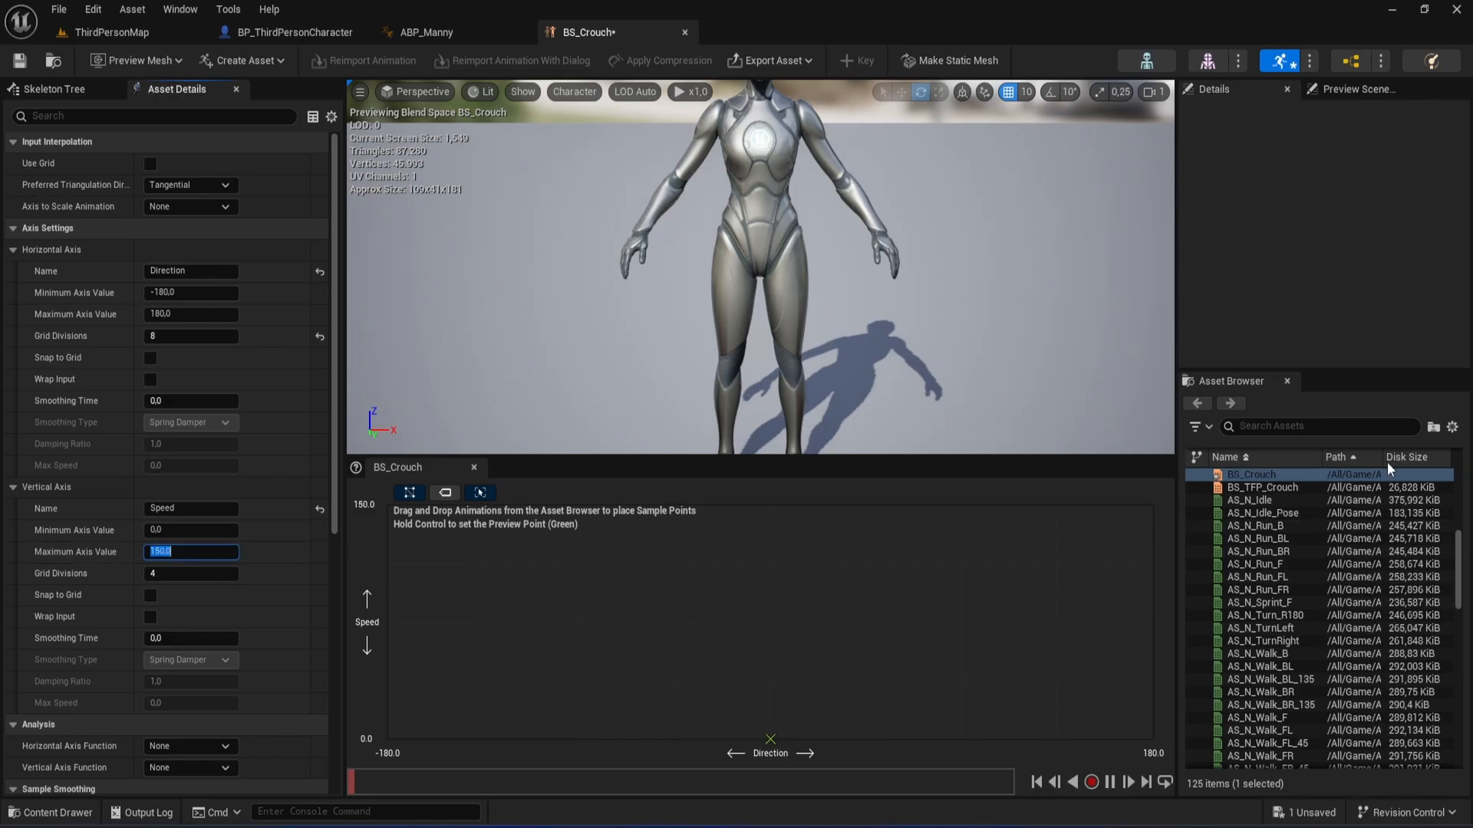
Filter the blend space's available animation assets by AS_C to list the crouch animations.
scroll(1283, 610, down, 6)
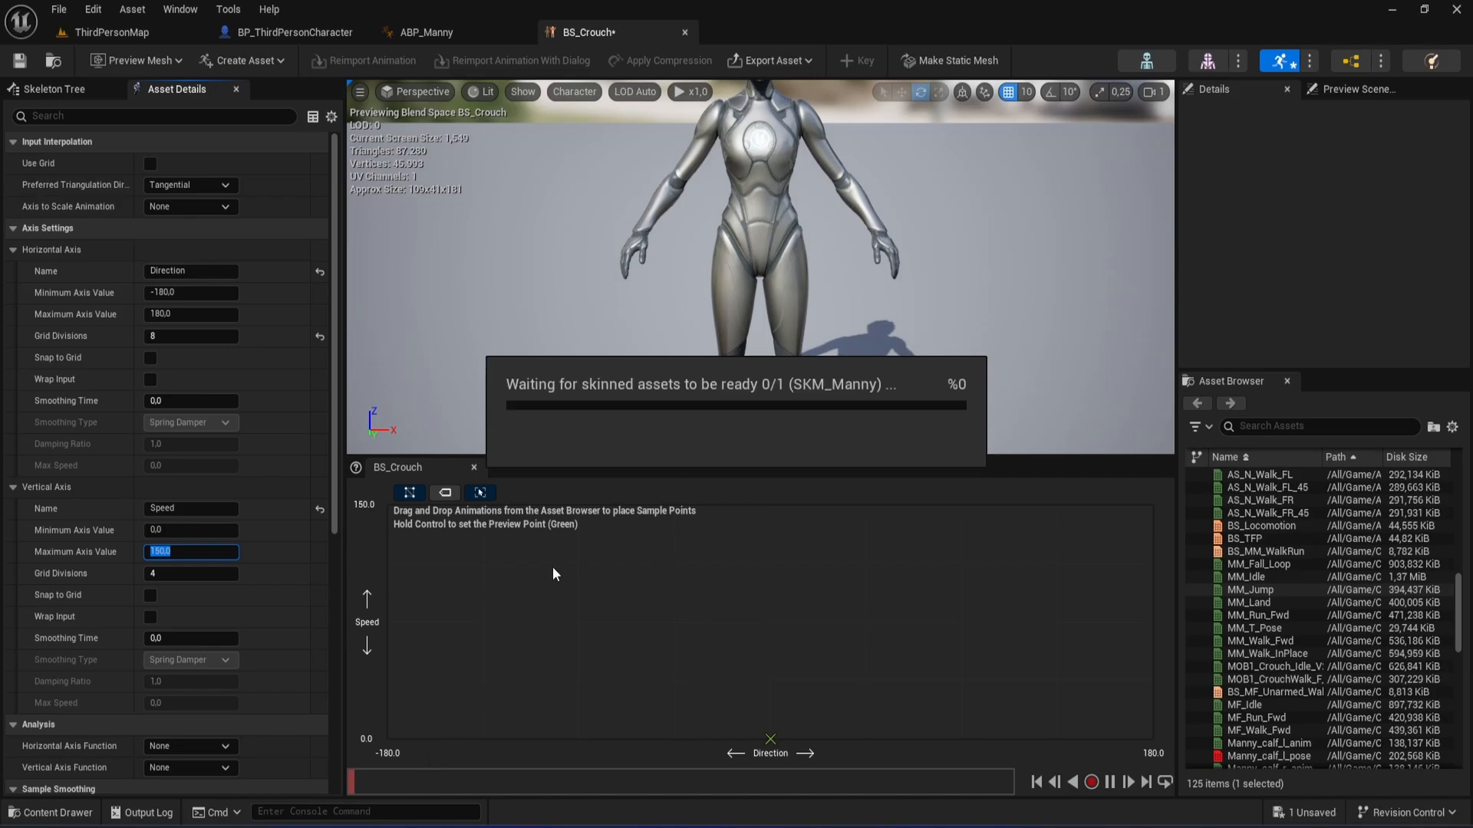
key(ctrl+space)
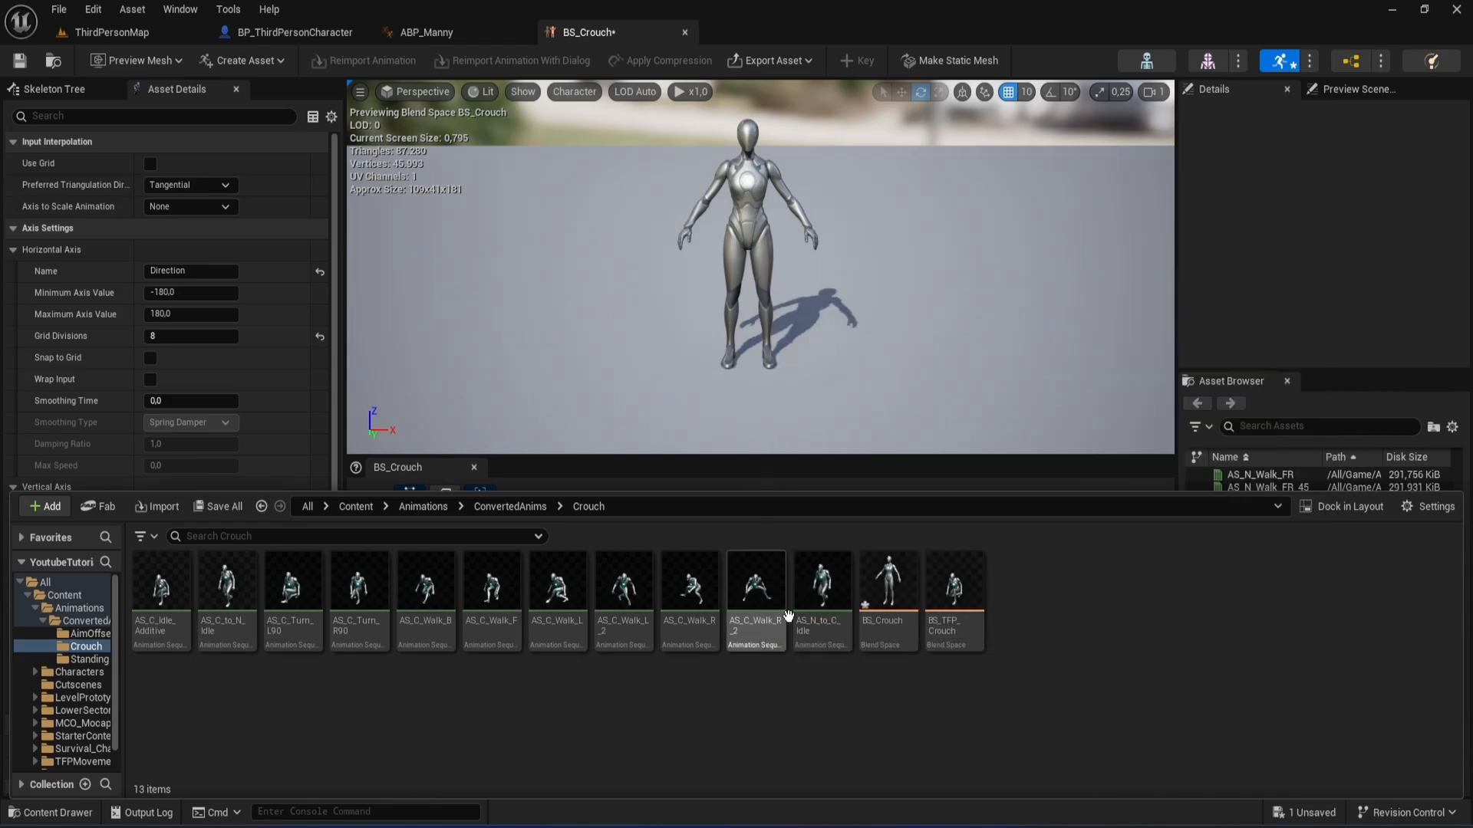
mouse_move(828, 602)
right_drag(1000, 364, 987, 370)
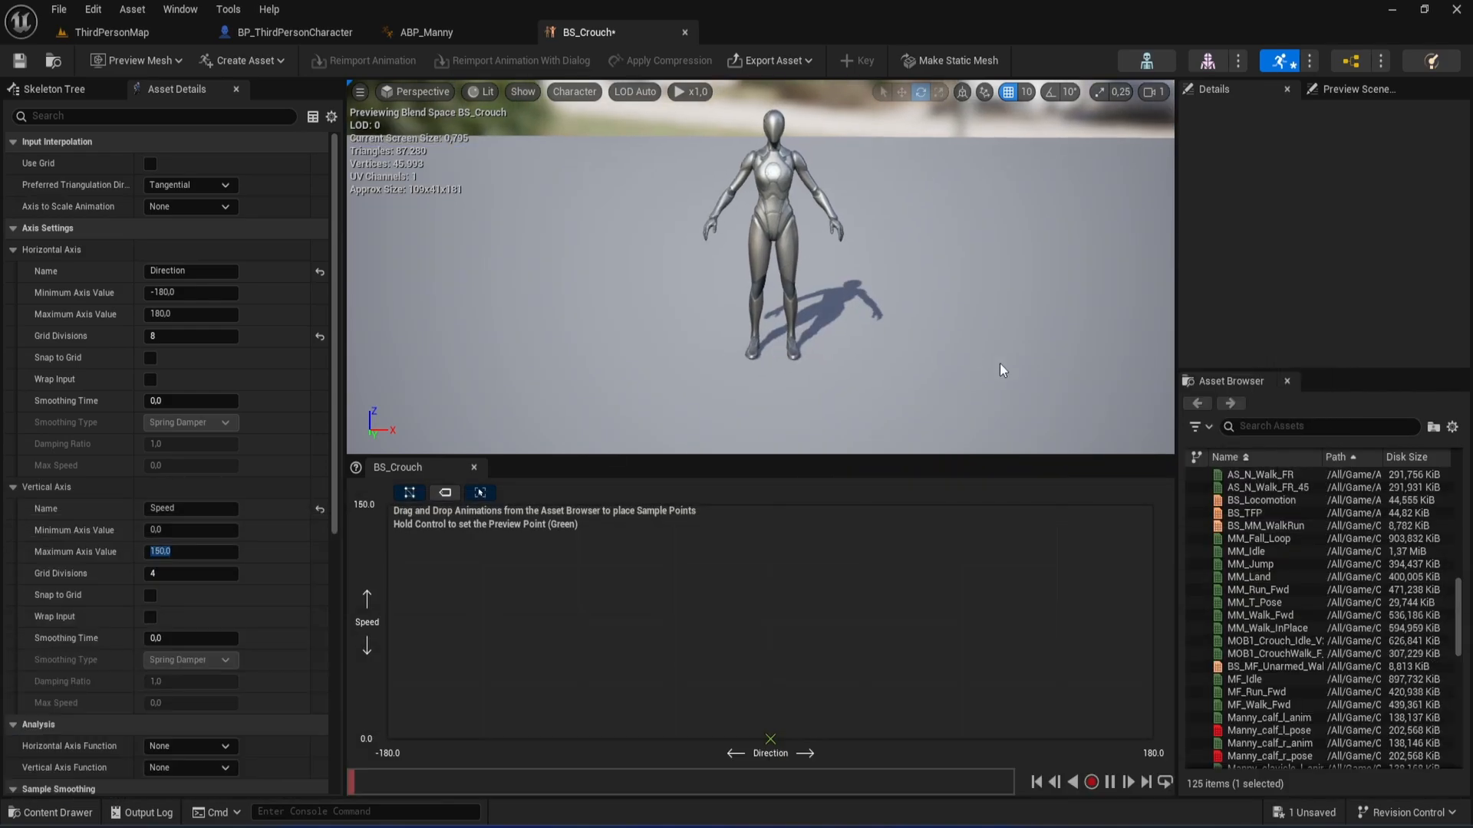
click(1346, 431)
text(AS)
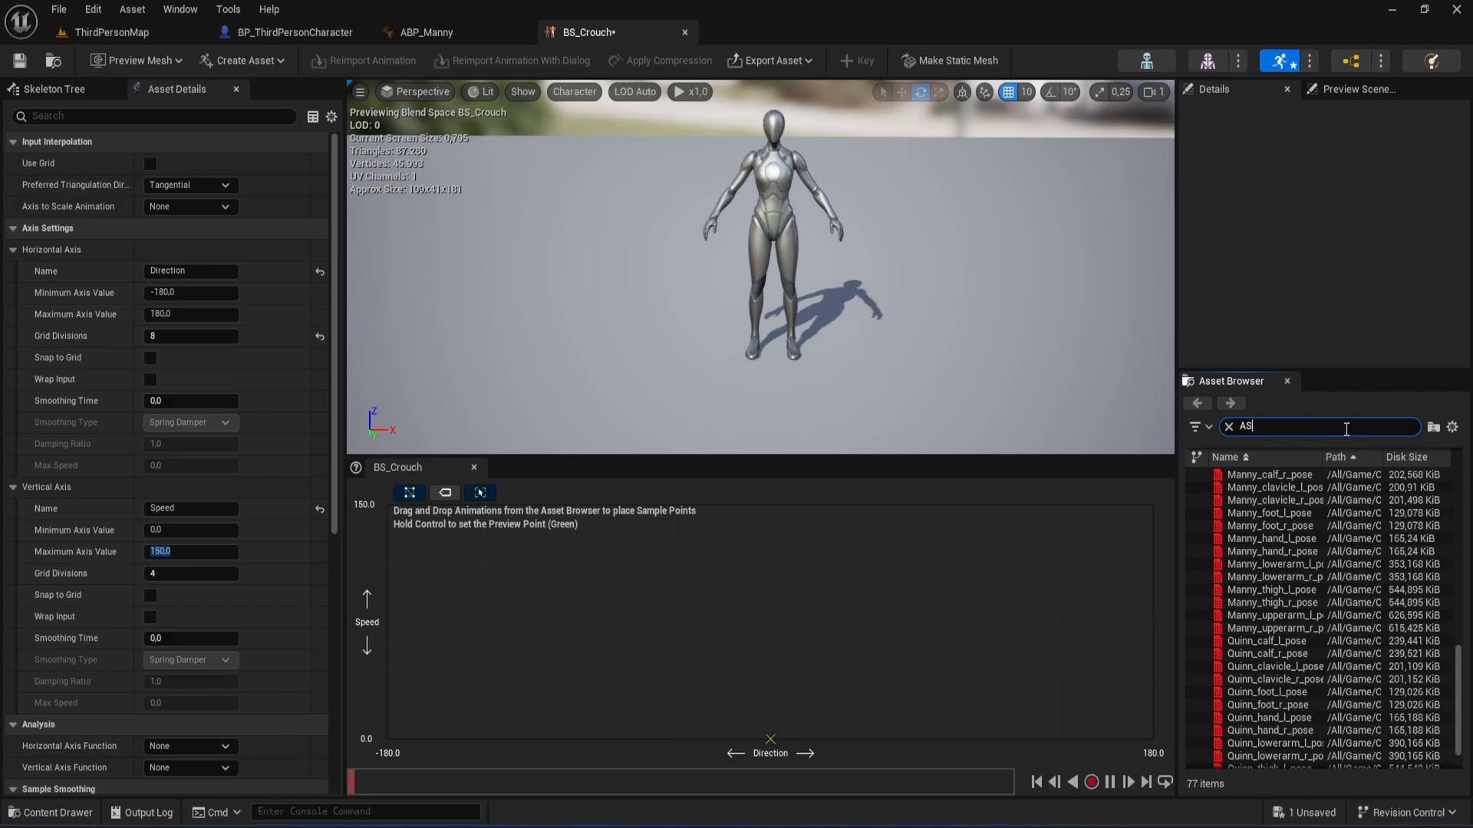
text(_C)
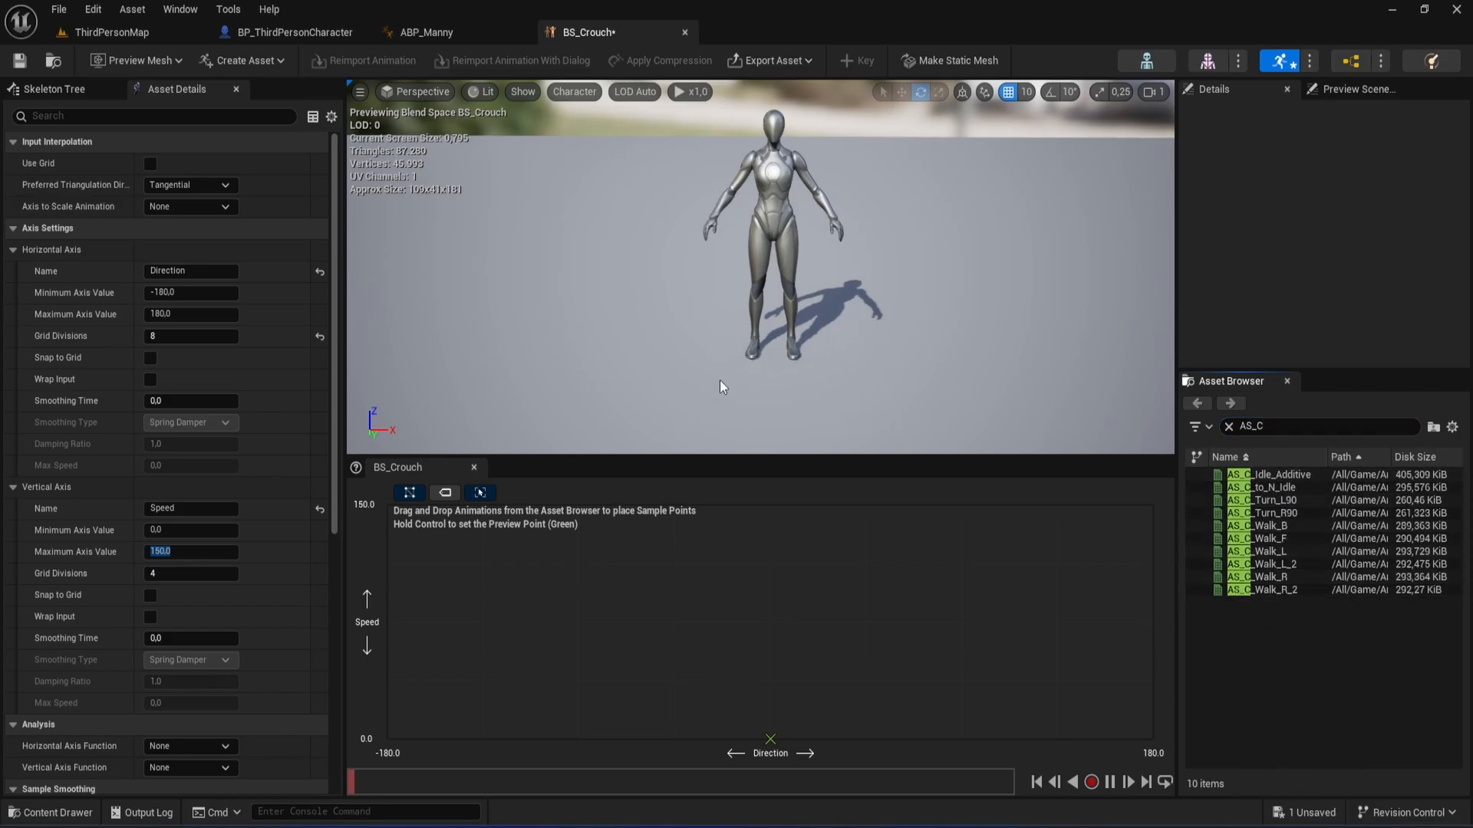
mouse_move(720, 380)
right_down()
mouse_move(747, 360)
mouse_move(710, 364)
right_up()
mouse_move(1305, 474)
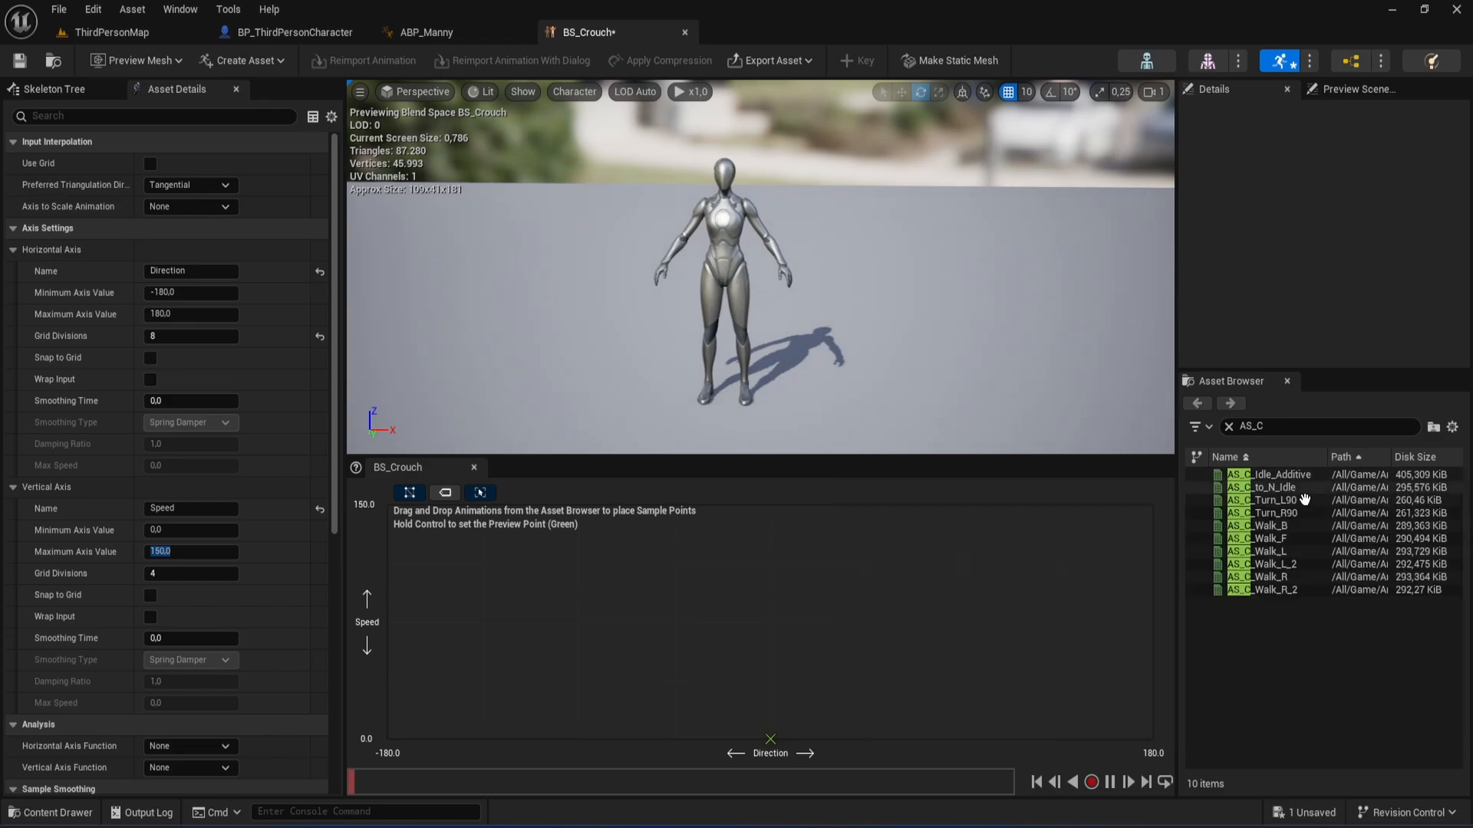
Enable Snap to Grid on both the Direction and Speed axes and set the sample smoothing Weight Speed to 3.
mouse_move(1297, 475)
mouse_down()
mouse_move(1179, 492)
mouse_move(903, 726)
mouse_move(1305, 479)
mouse_up()
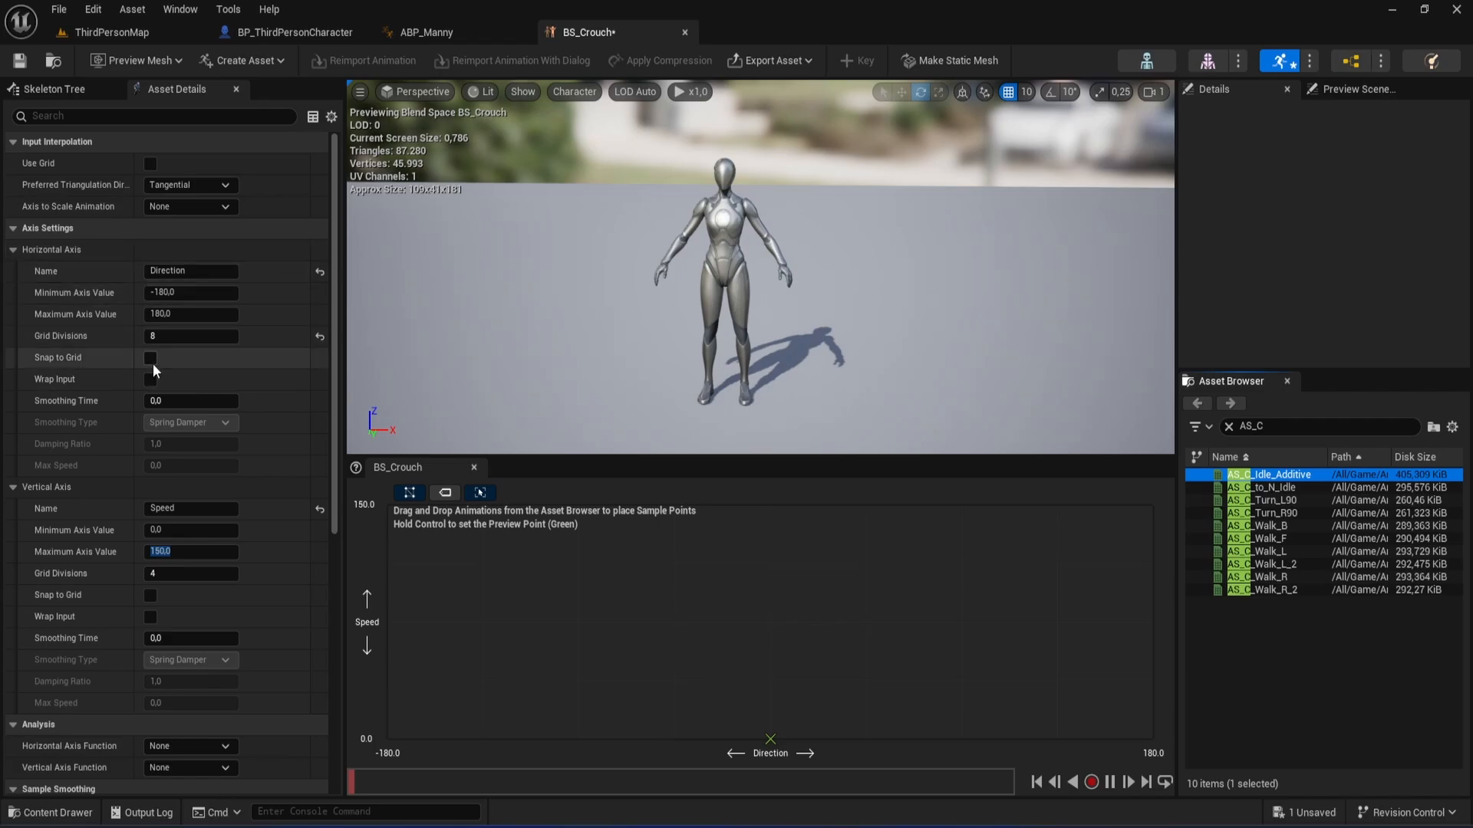
click(150, 359)
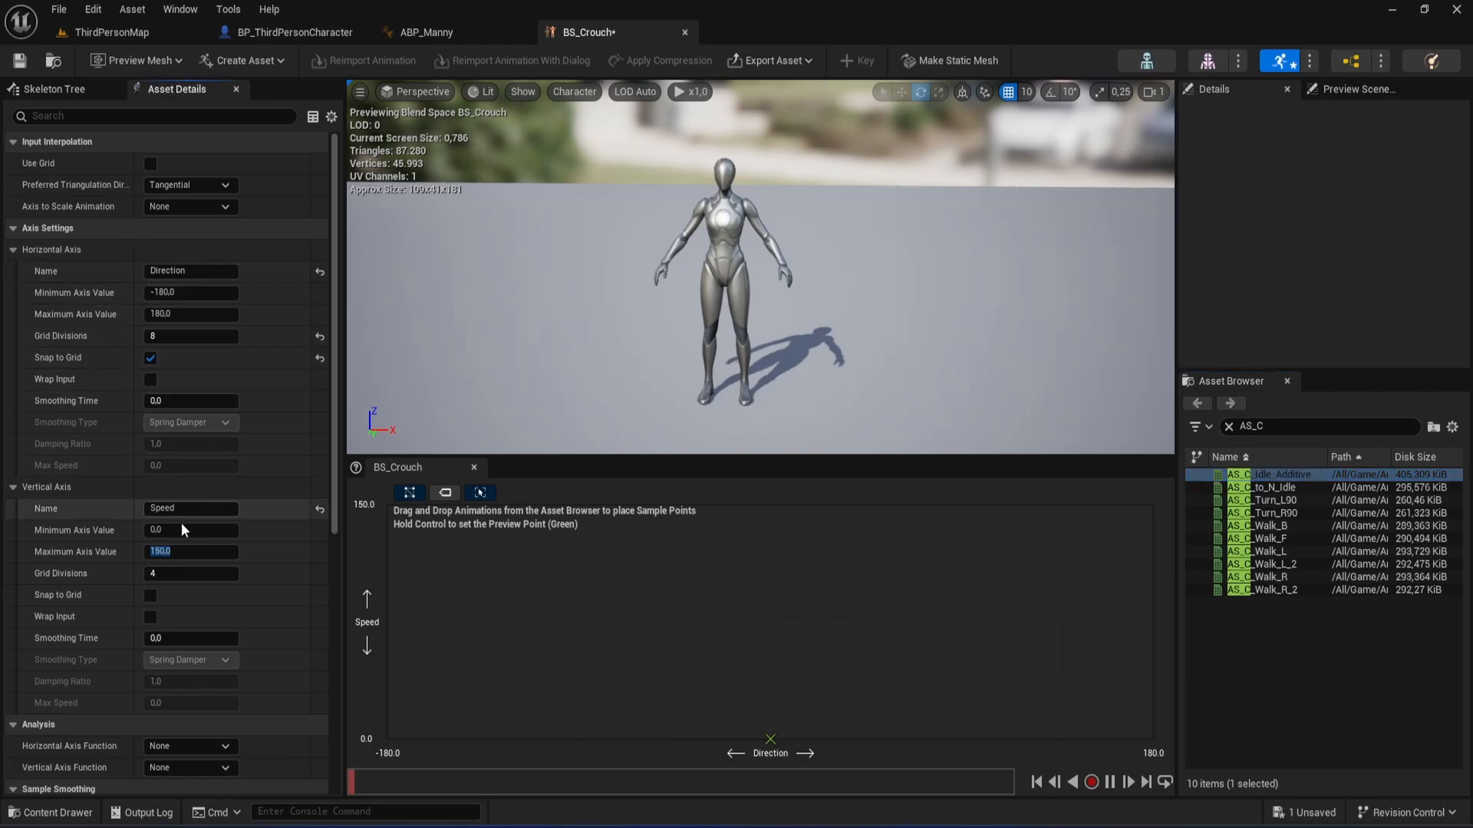
click(150, 595)
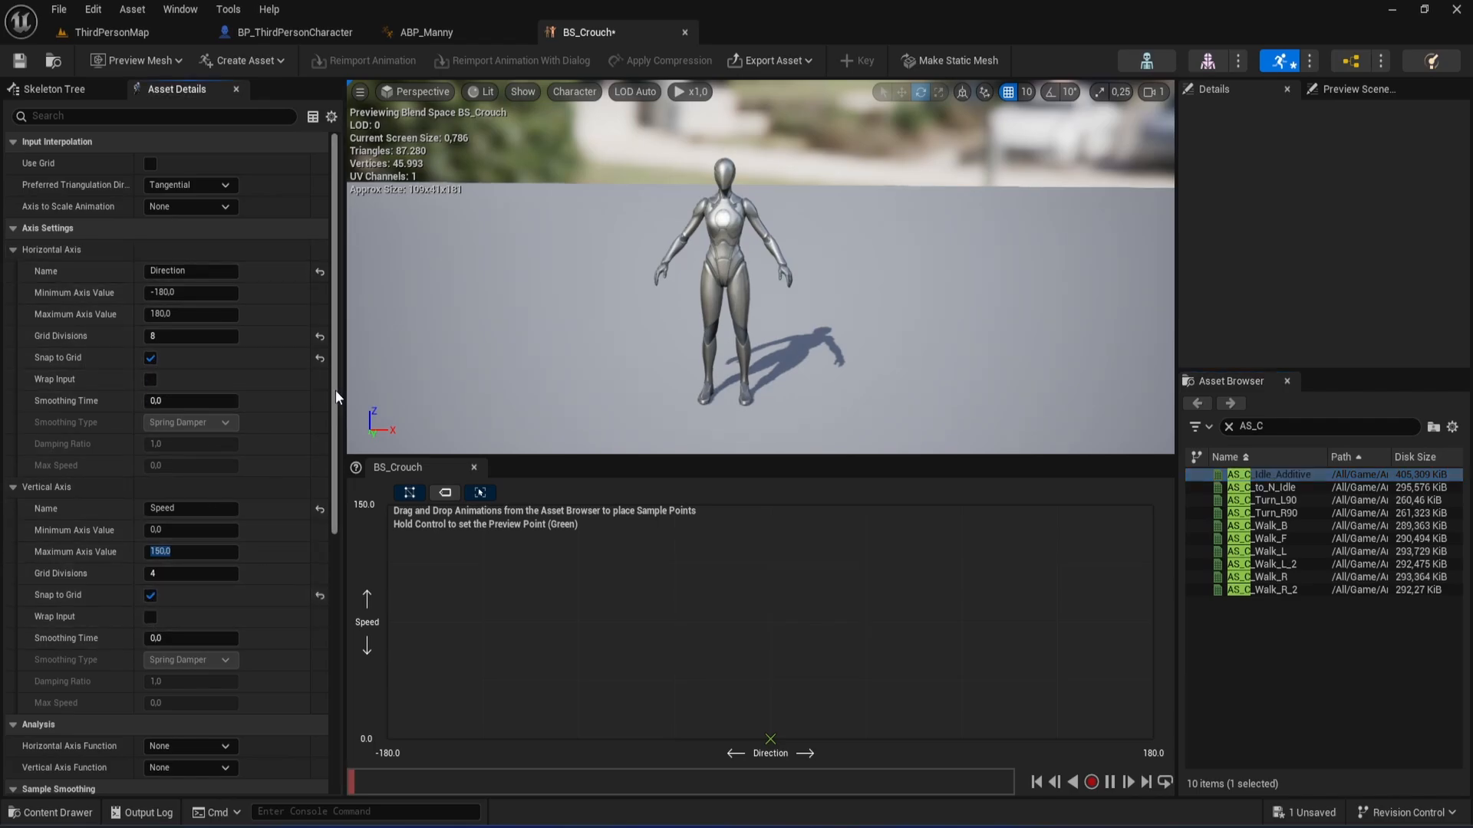
scroll(334, 389, down, 2)
drag(335, 434, 342, 616)
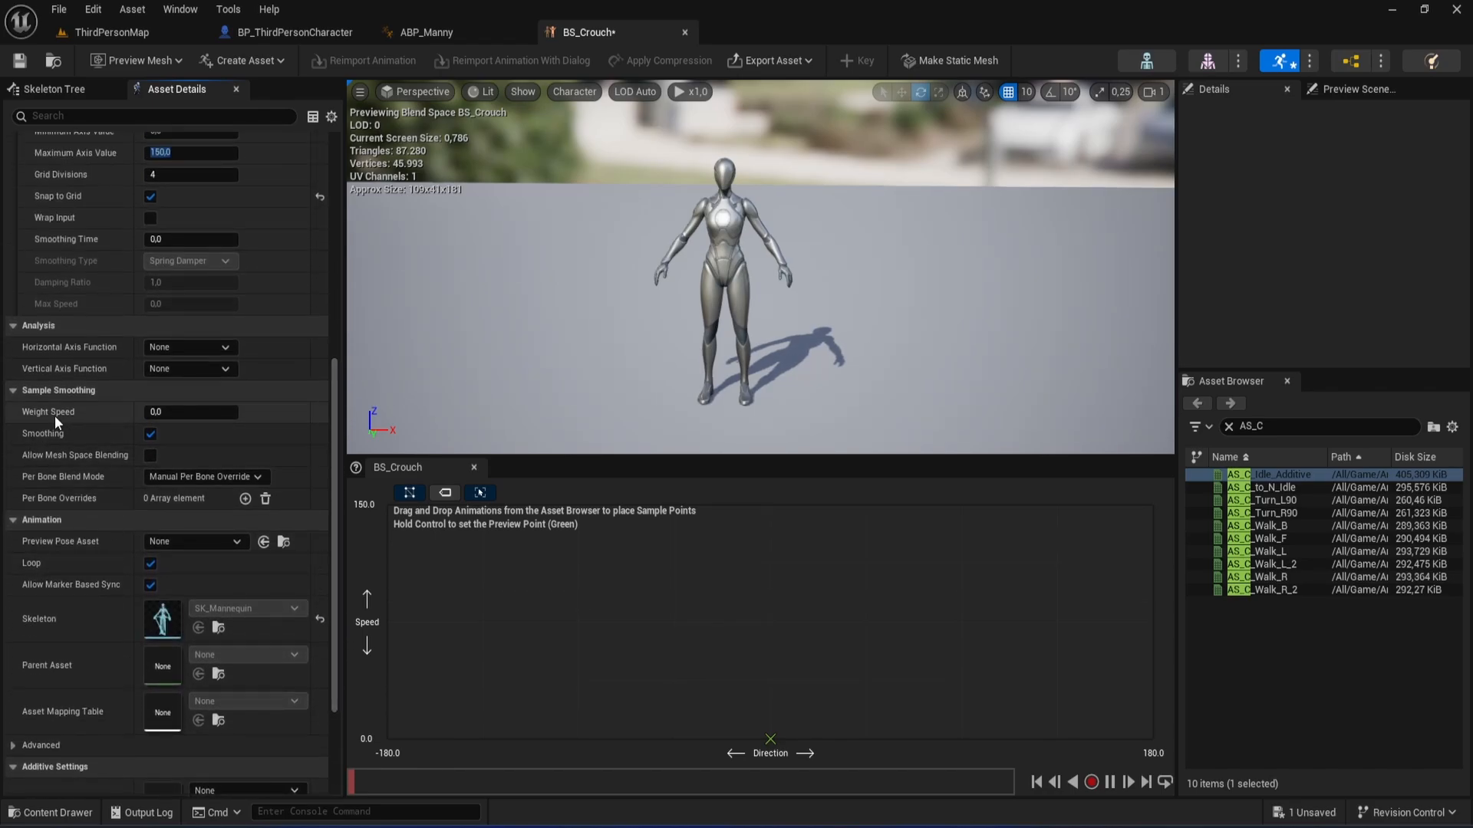
click(184, 413)
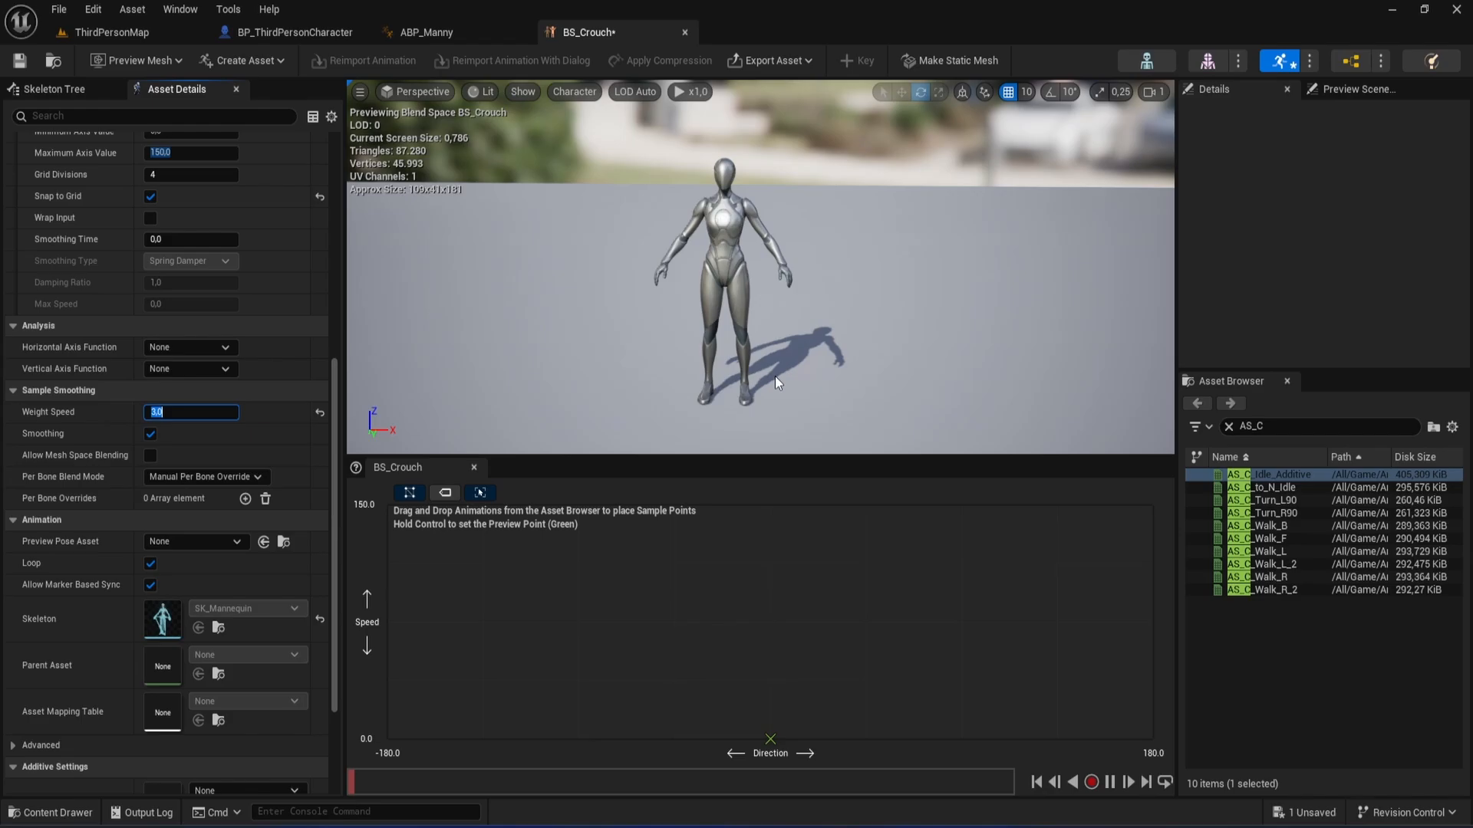
Place AS_C_Idle_Additive samples on all nine grid points along the Speed 0 line, from Direction -180 to 180.
drag(1273, 475, 1131, 740)
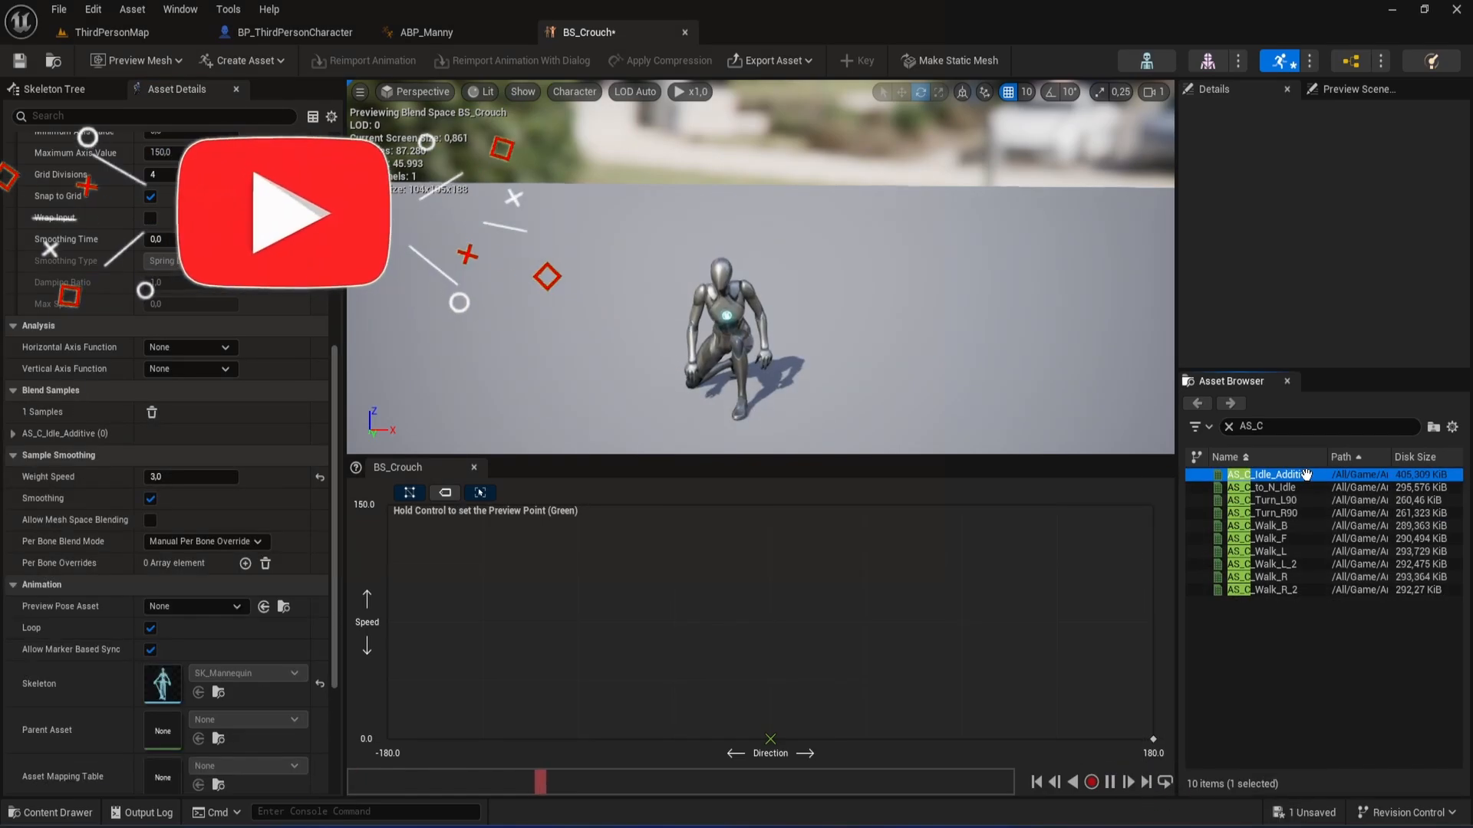
drag(1268, 477, 866, 738)
drag(1270, 473, 790, 731)
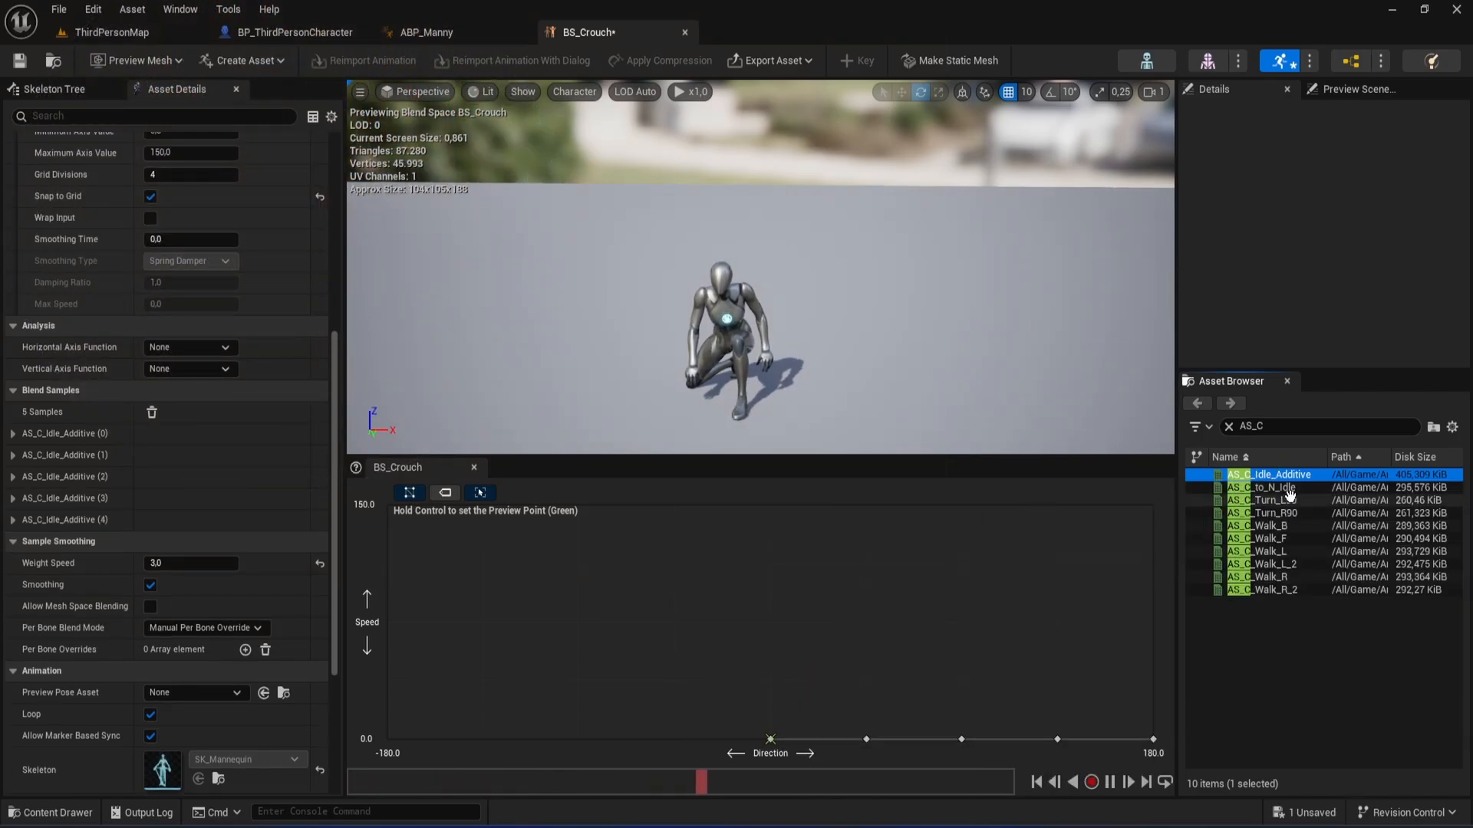
drag(1293, 475, 577, 738)
drag(1251, 474, 482, 739)
drag(1228, 473, 391, 759)
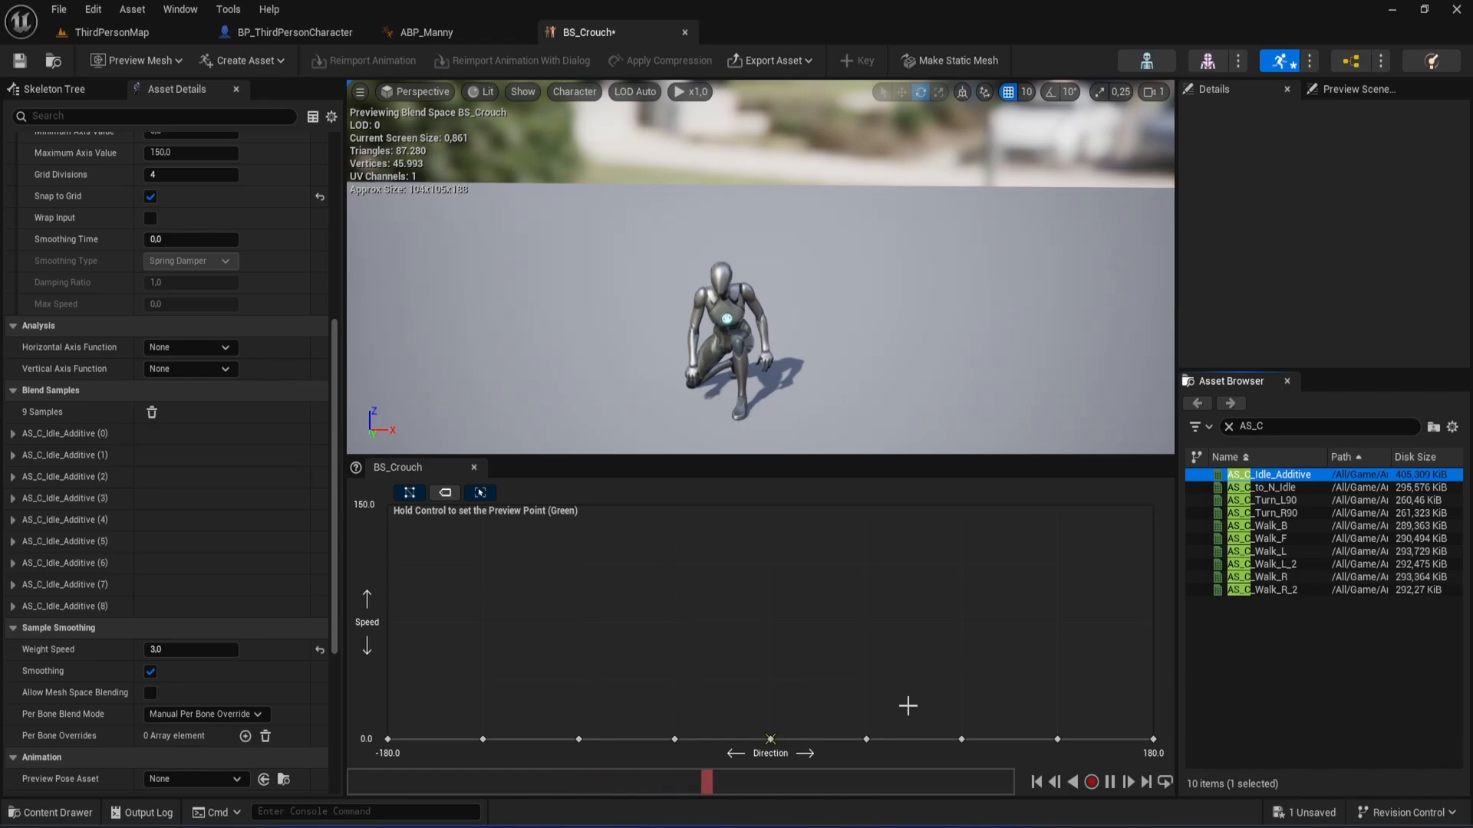
Place AS_C_Walk_F, AS_C_Walk_L and AS_C_Walk_R at Directions 0, -90 and 90 on the Speed 150 line, previewing the blend.
right_drag(759, 269, 759, 288)
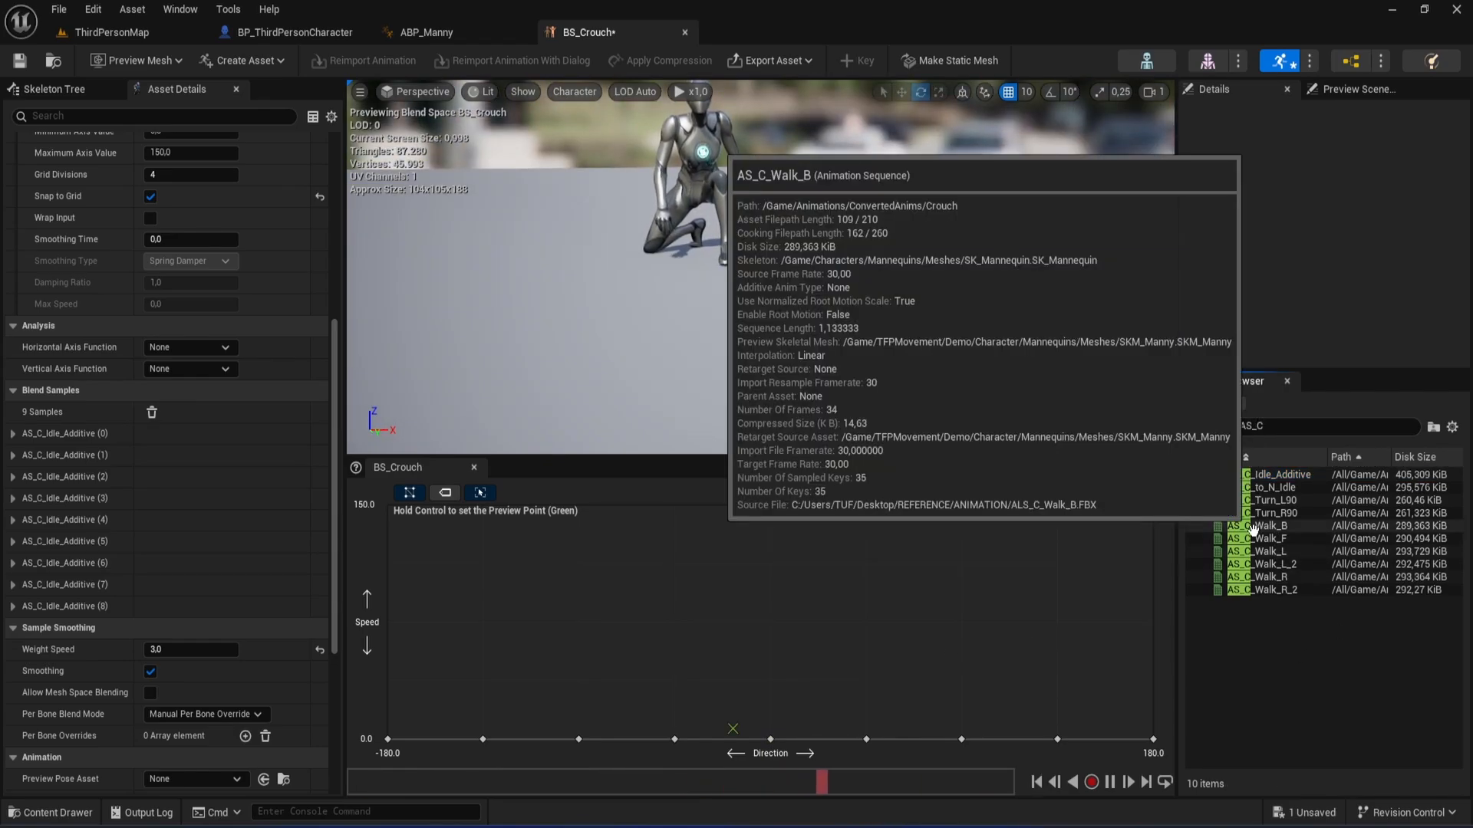
drag(1265, 540, 771, 504)
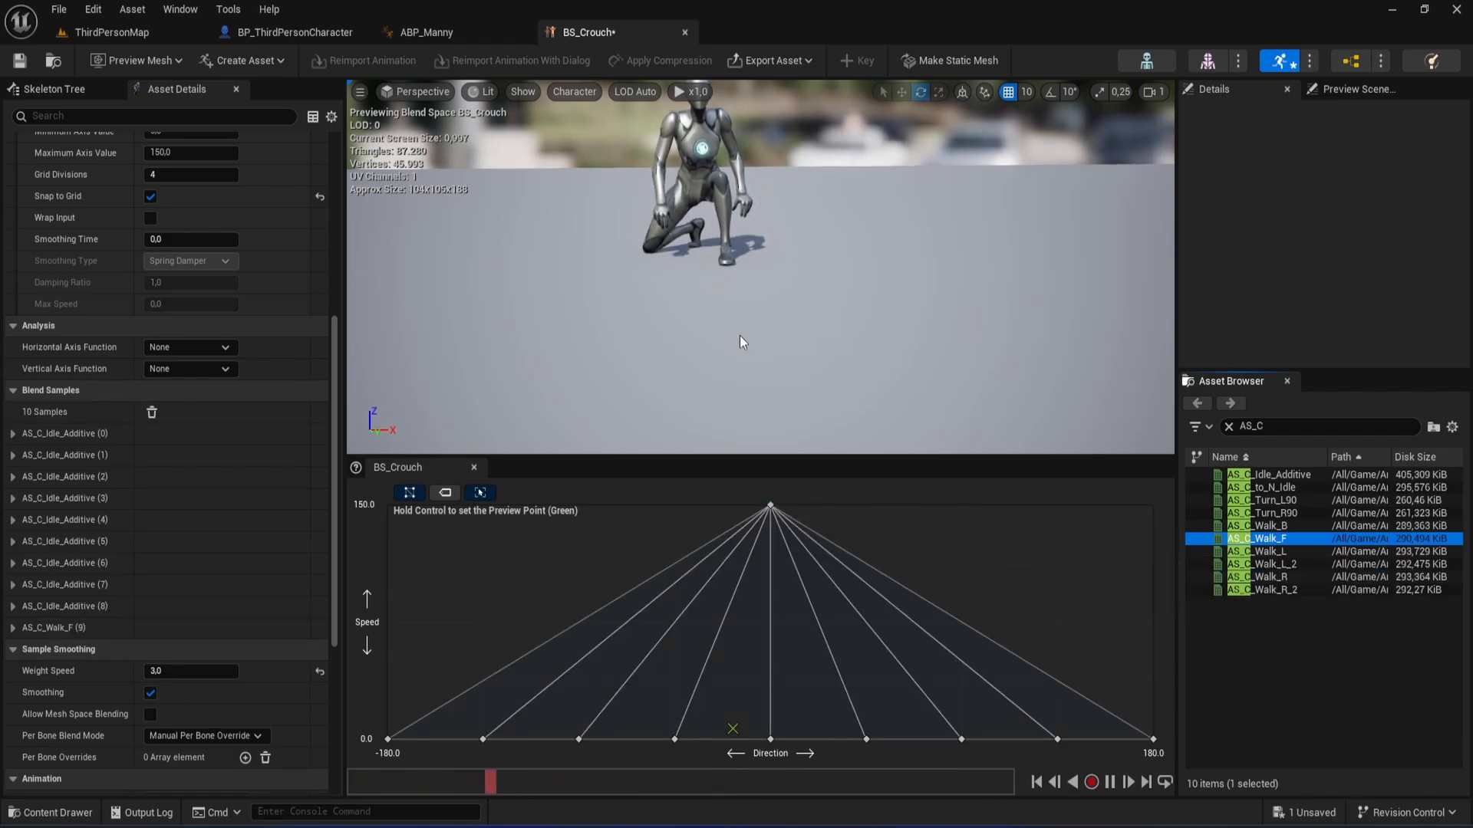
drag(743, 343, 730, 409)
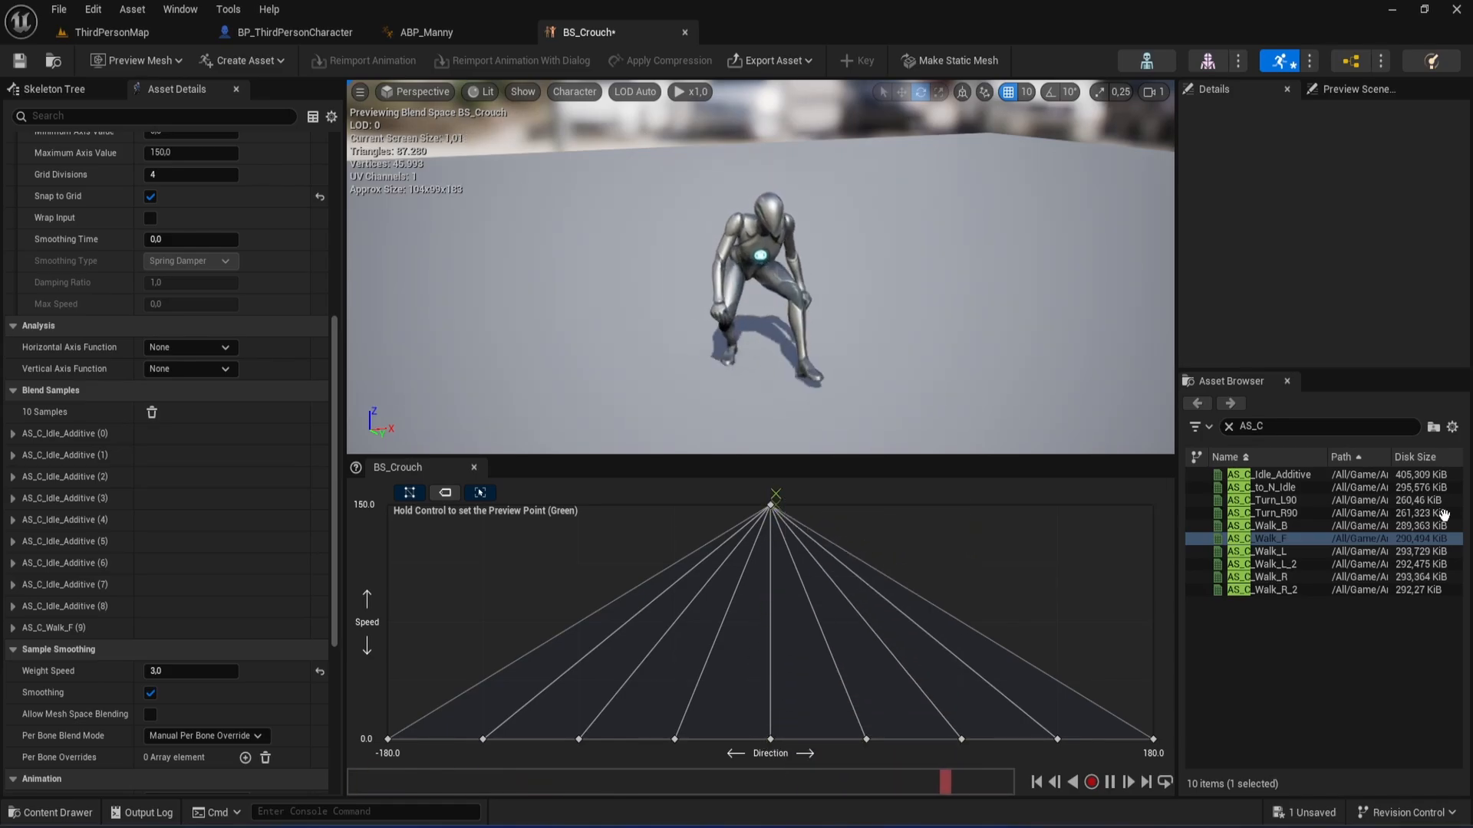
mouse_move(1293, 524)
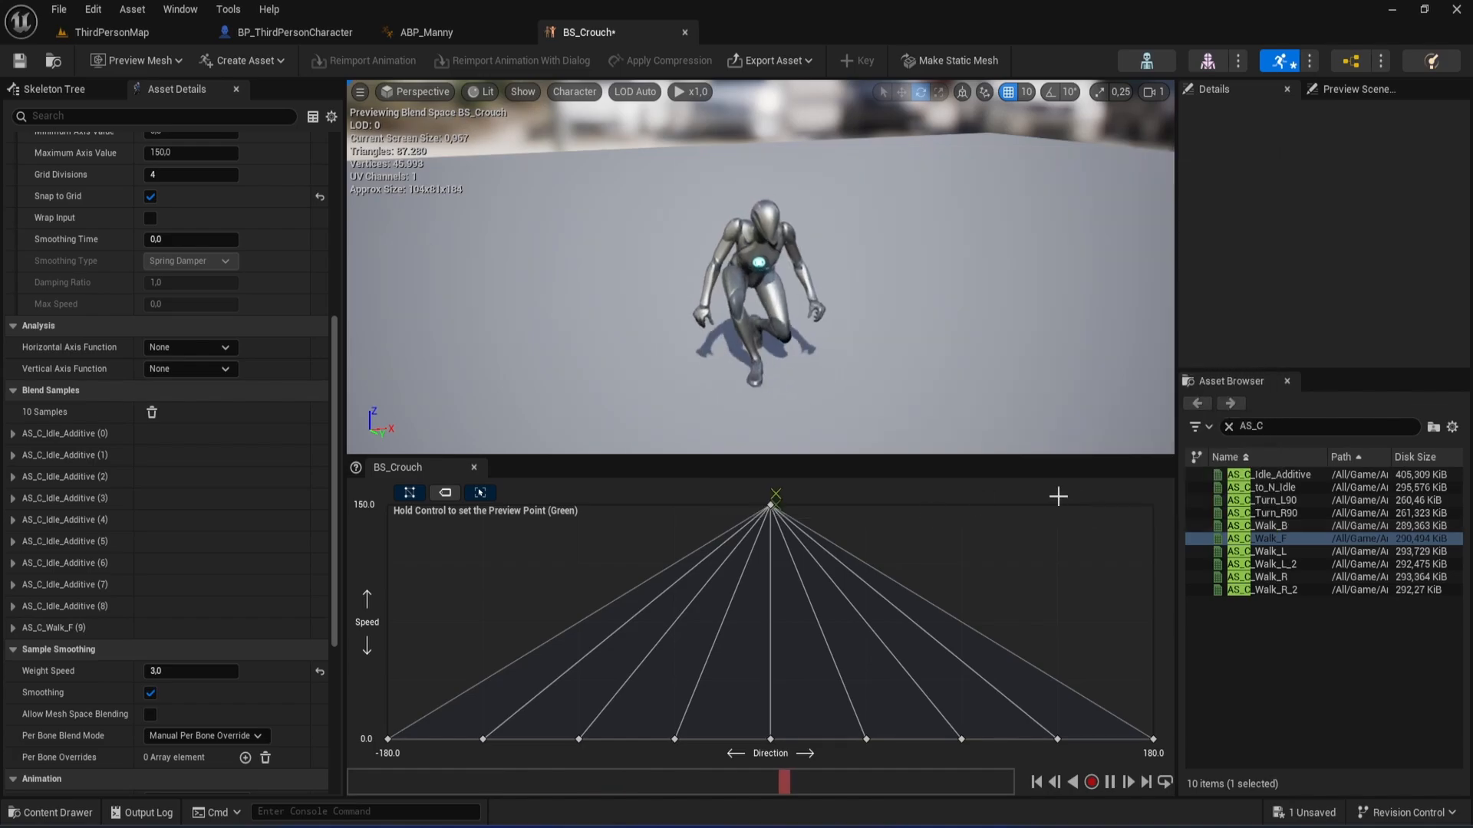
click(1210, 551)
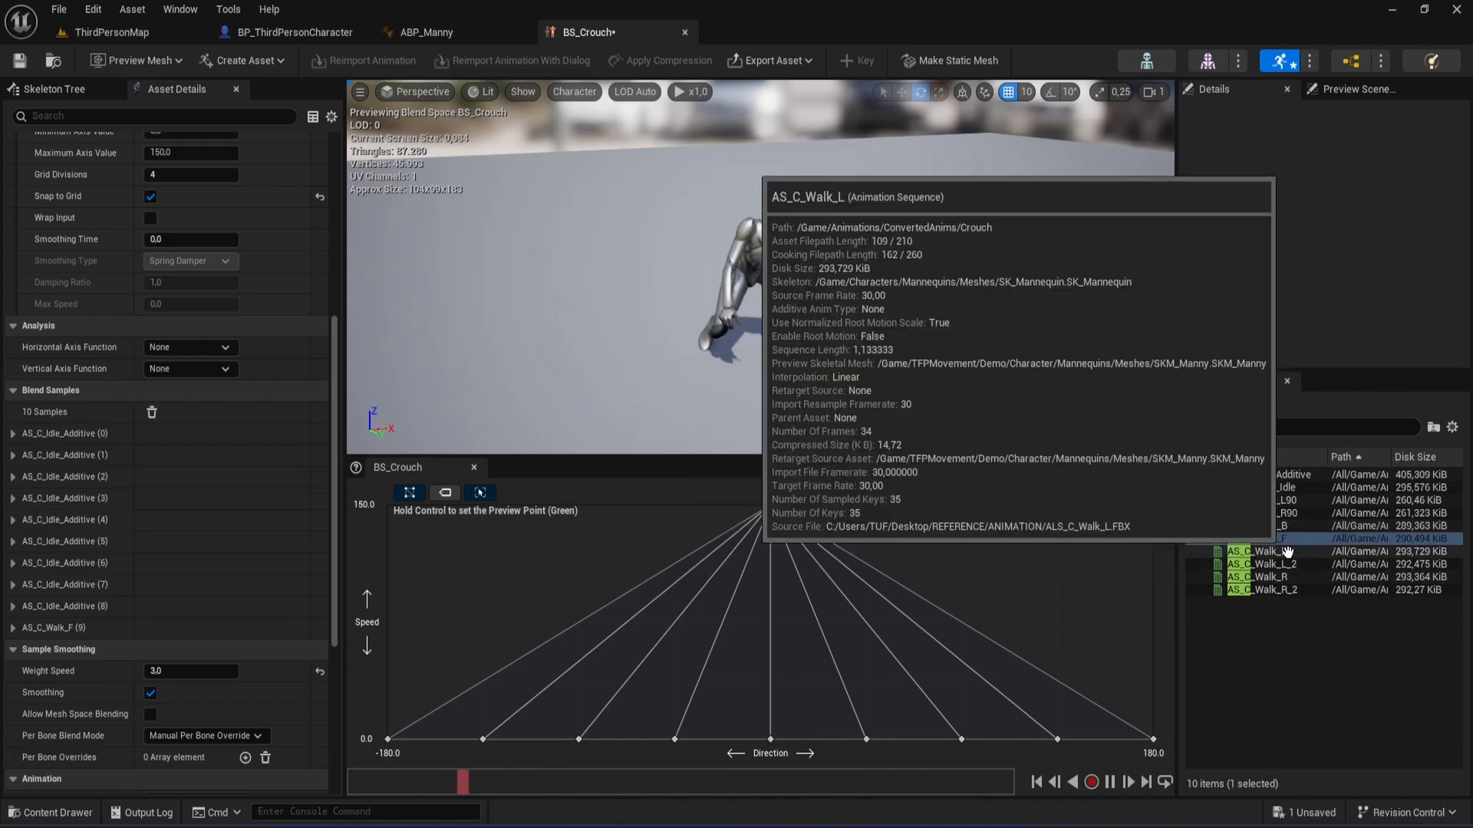
drag(1097, 555, 578, 504)
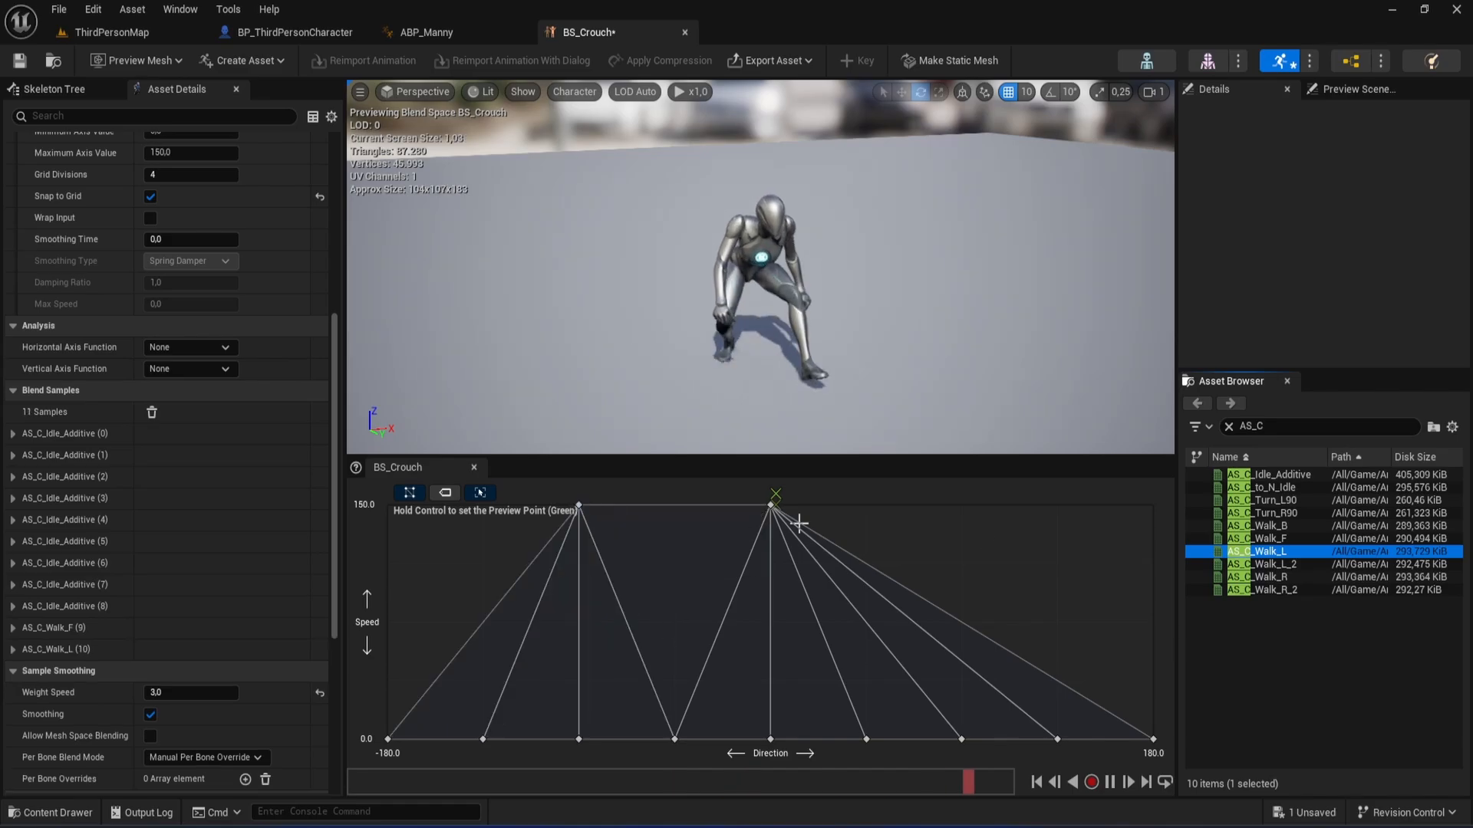
mouse_move(1315, 585)
drag(1315, 580, 977, 506)
mouse_move(951, 504)
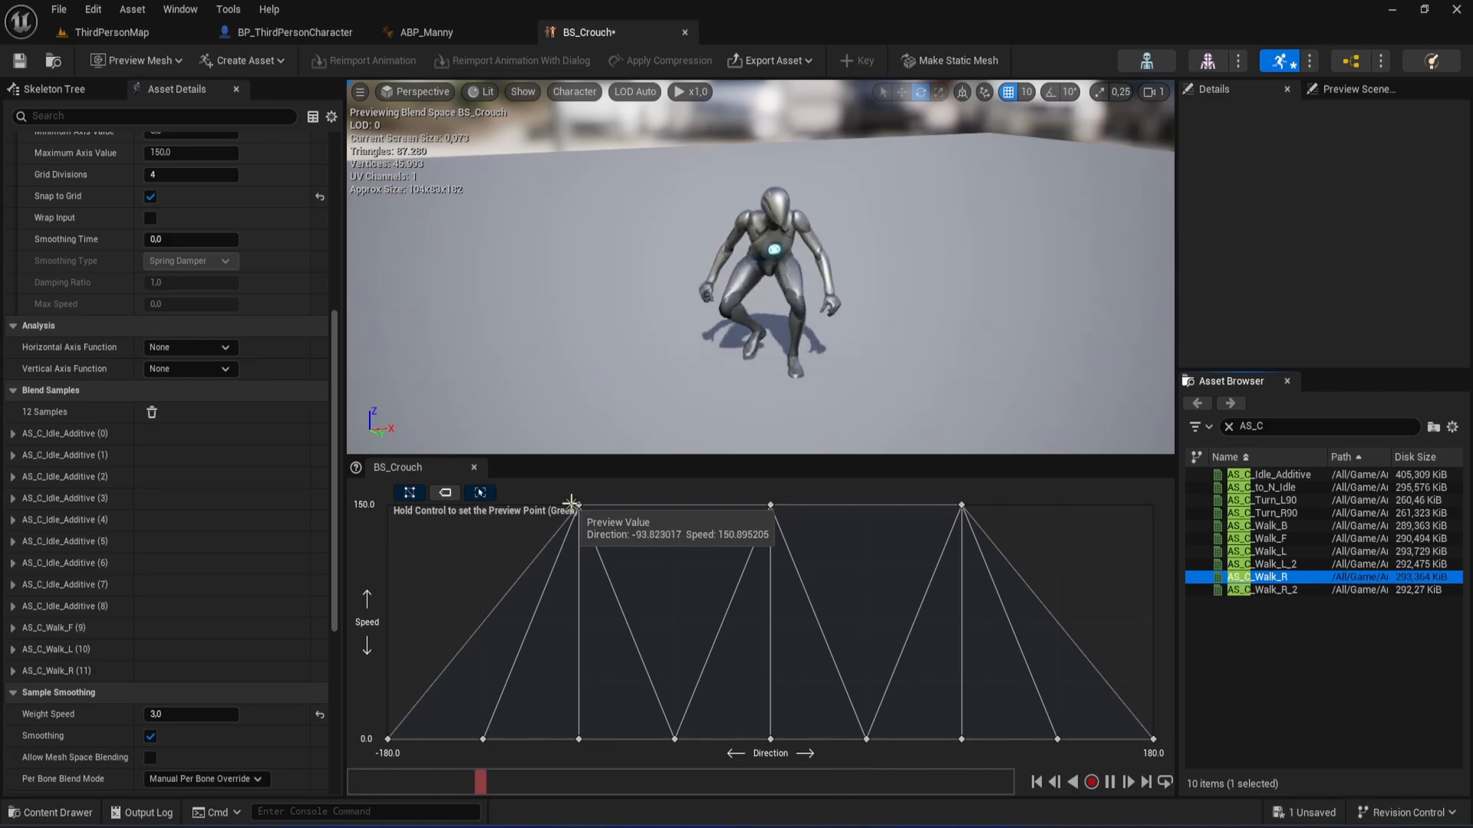
key(ctrl)
click(1316, 613)
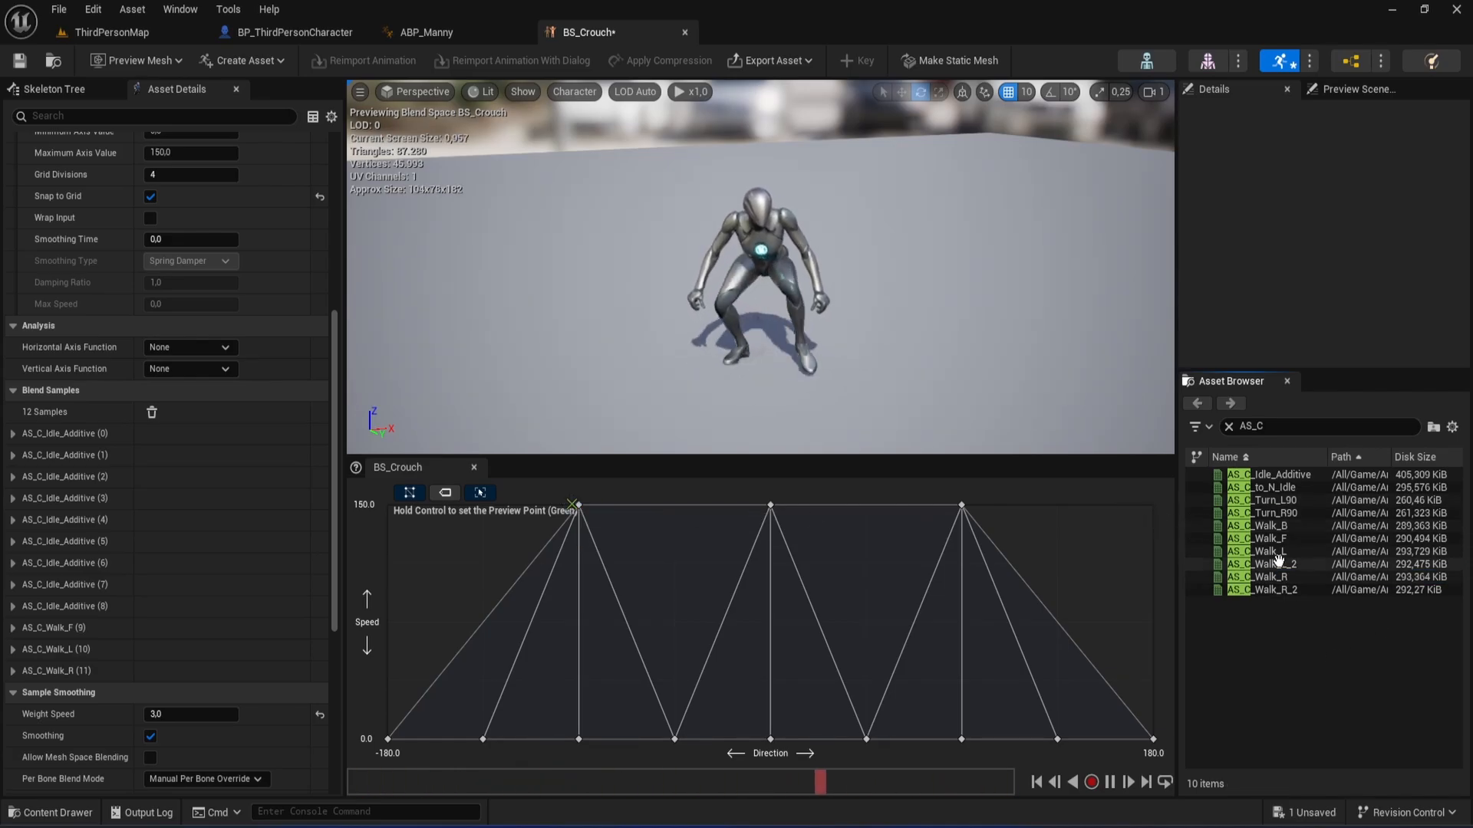
Place AS_C_Walk_B at Directions -180 and 180 on the Speed 150 line and save BS_Crouch.
mouse_move(1306, 531)
drag(1305, 527, 389, 506)
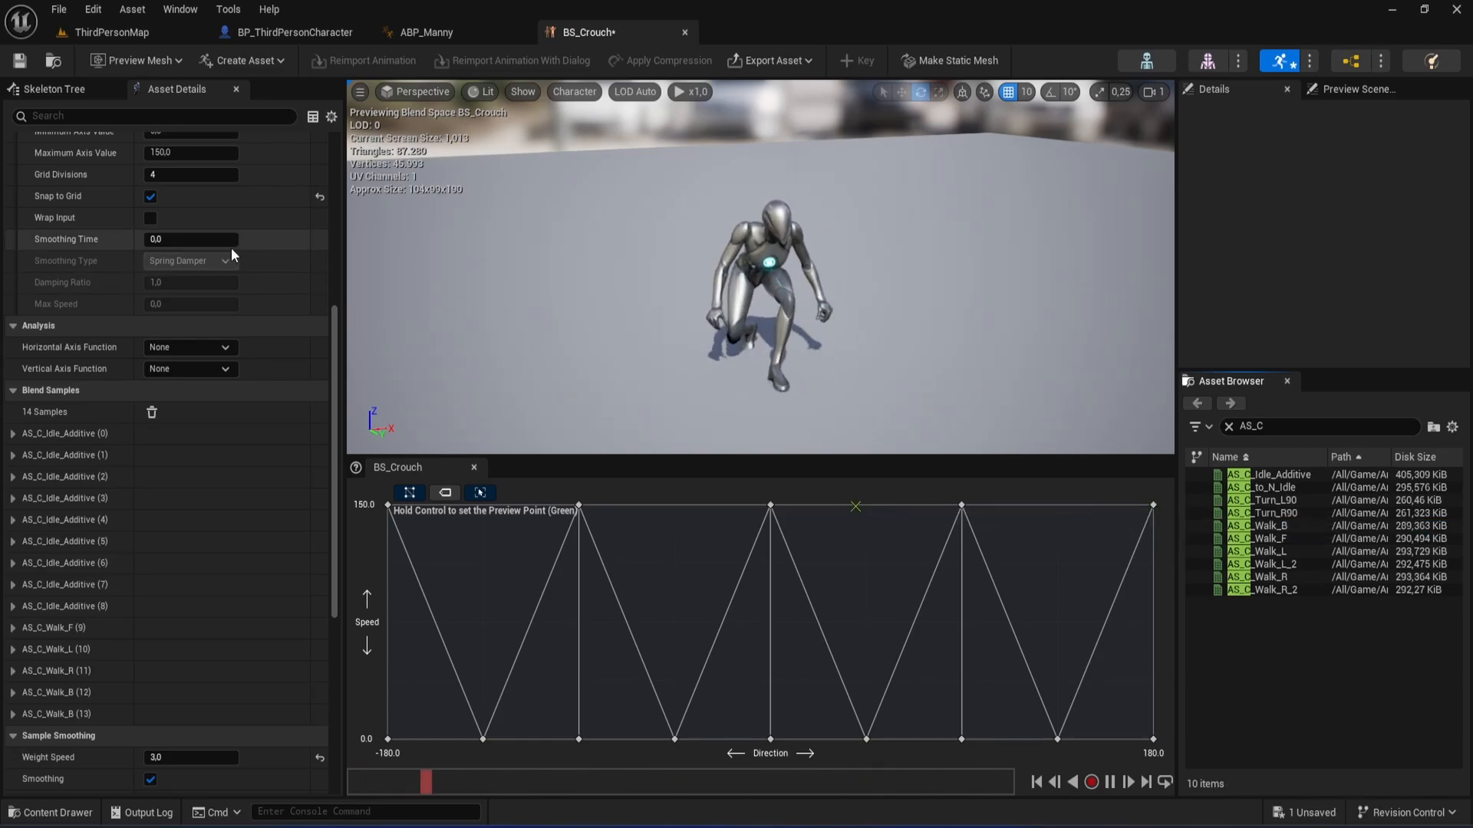
click(19, 61)
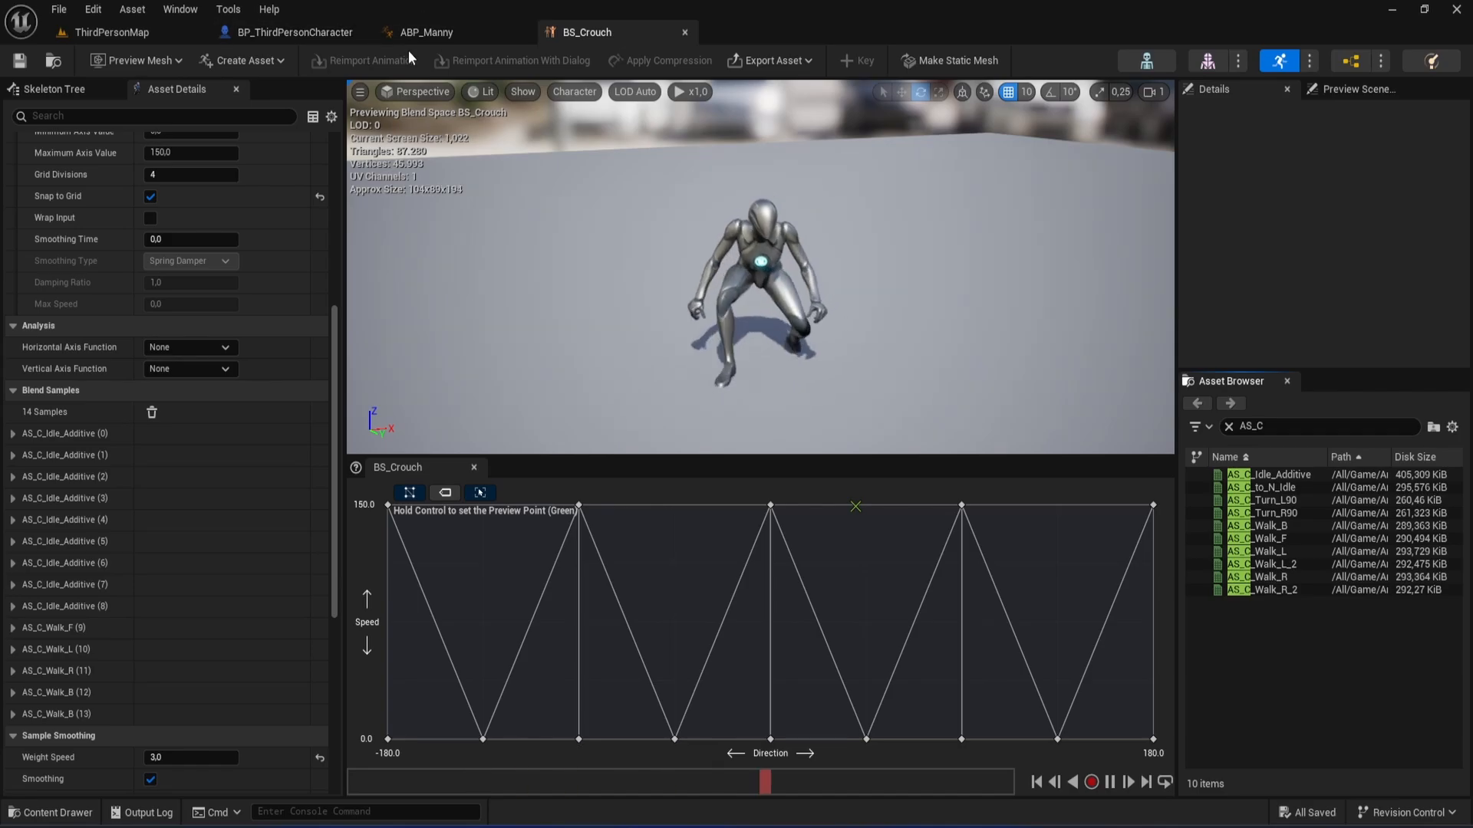
Switch to ABP_Manny and locate its asset in the Characters/Mannequins/Animations folder.
click(454, 39)
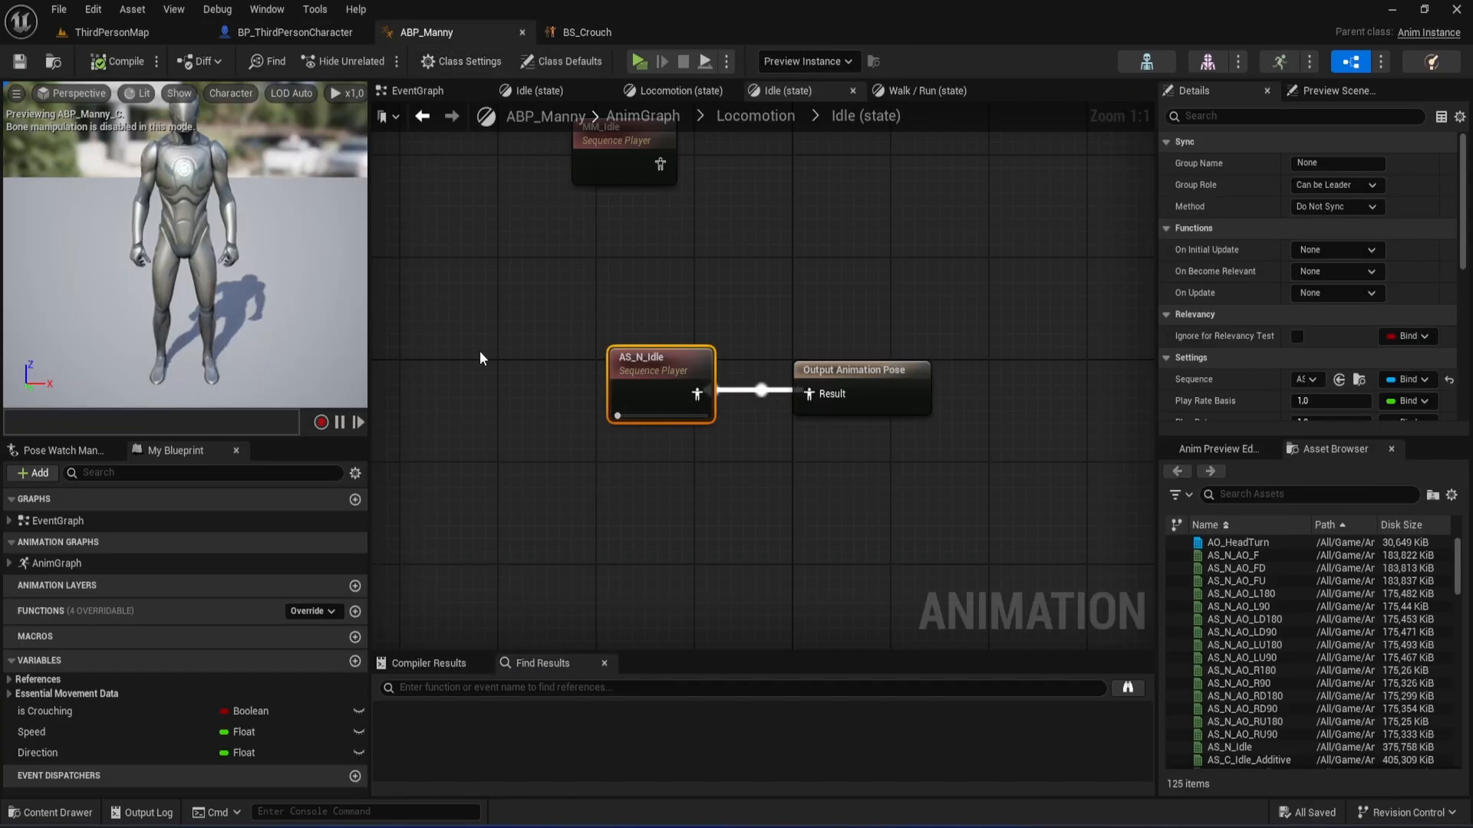
key(ctrl+space)
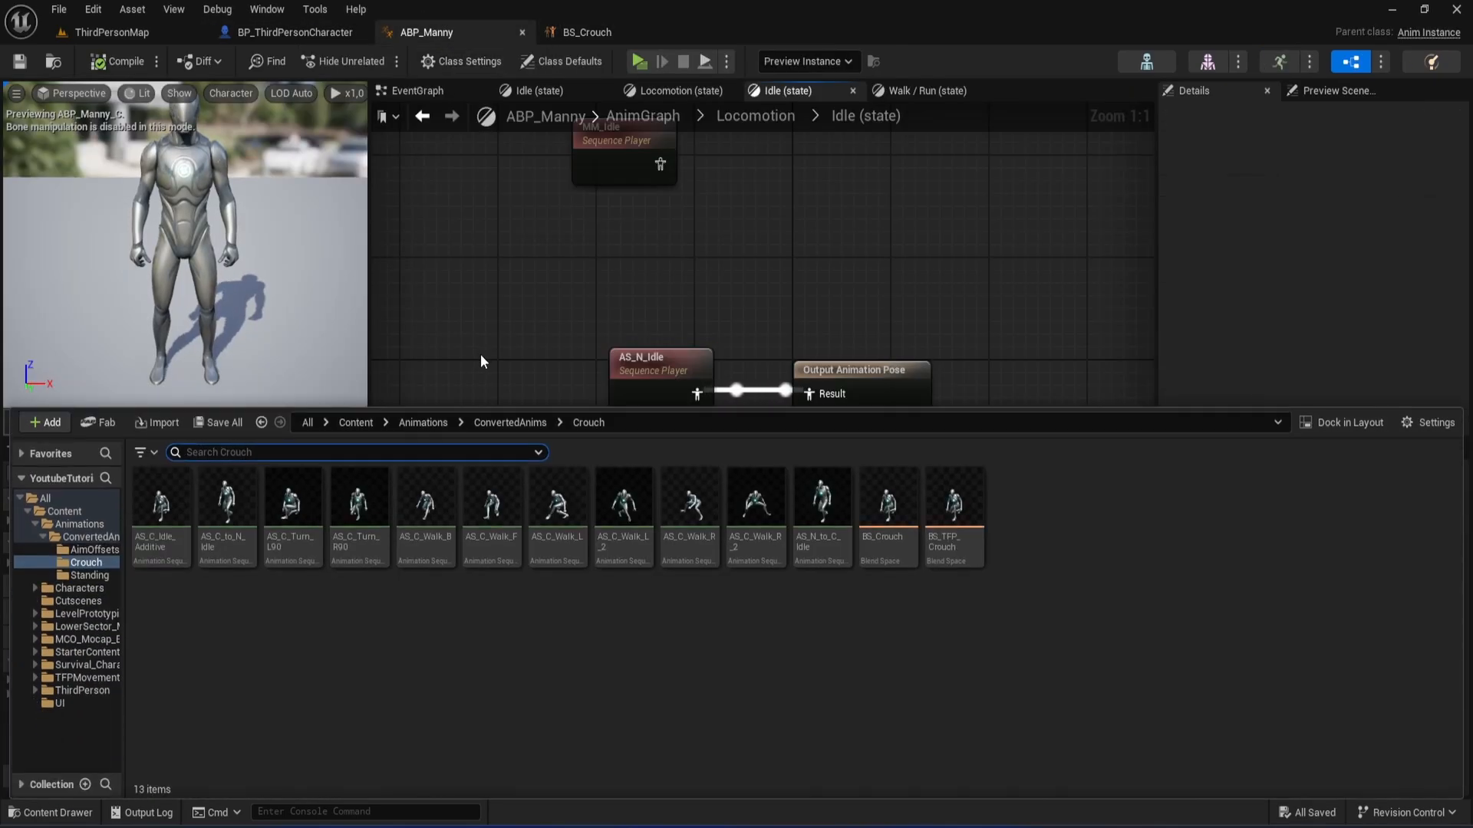
click(357, 422)
double_click(229, 520)
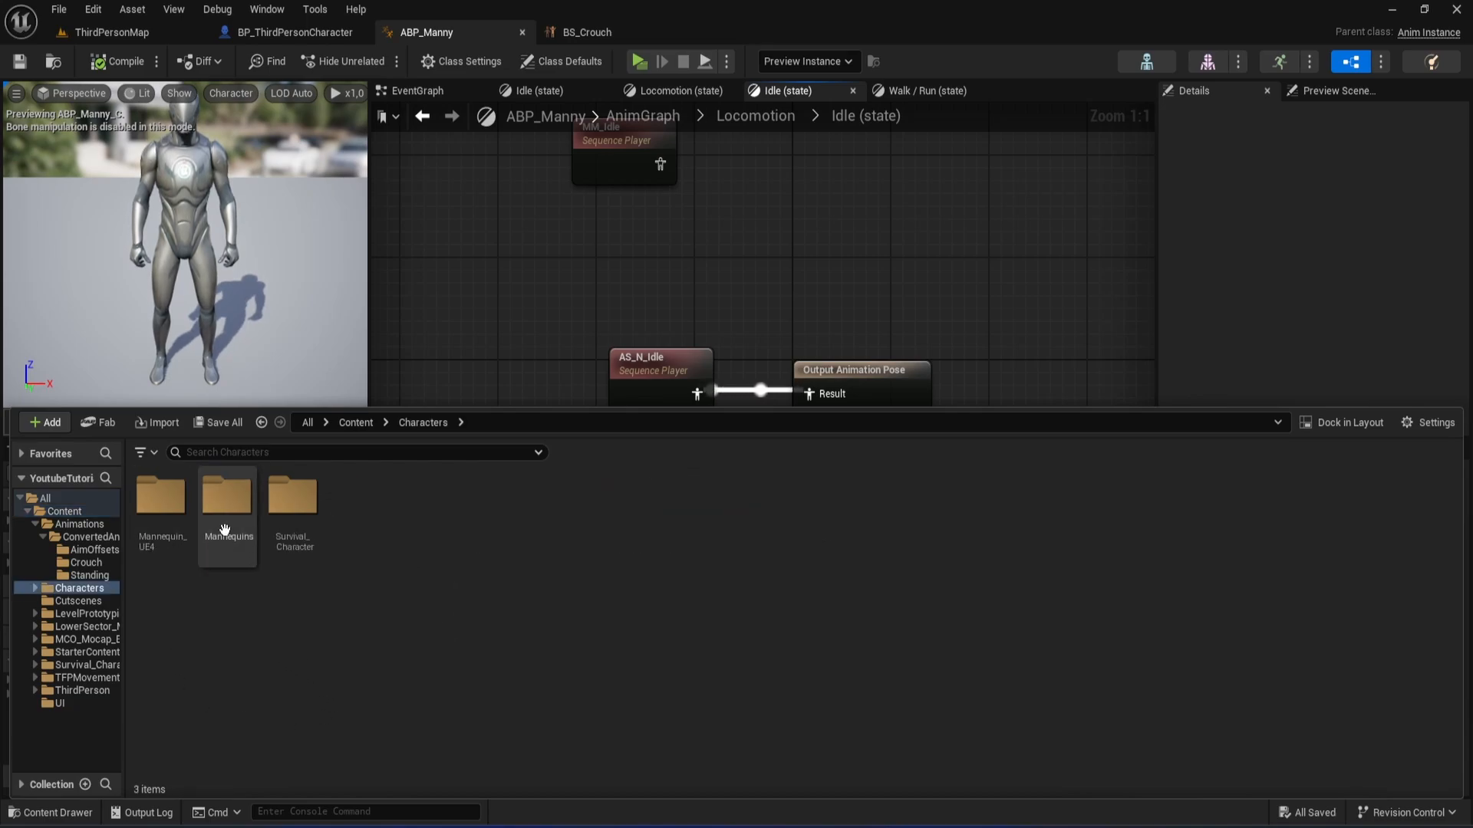
double_click(225, 527)
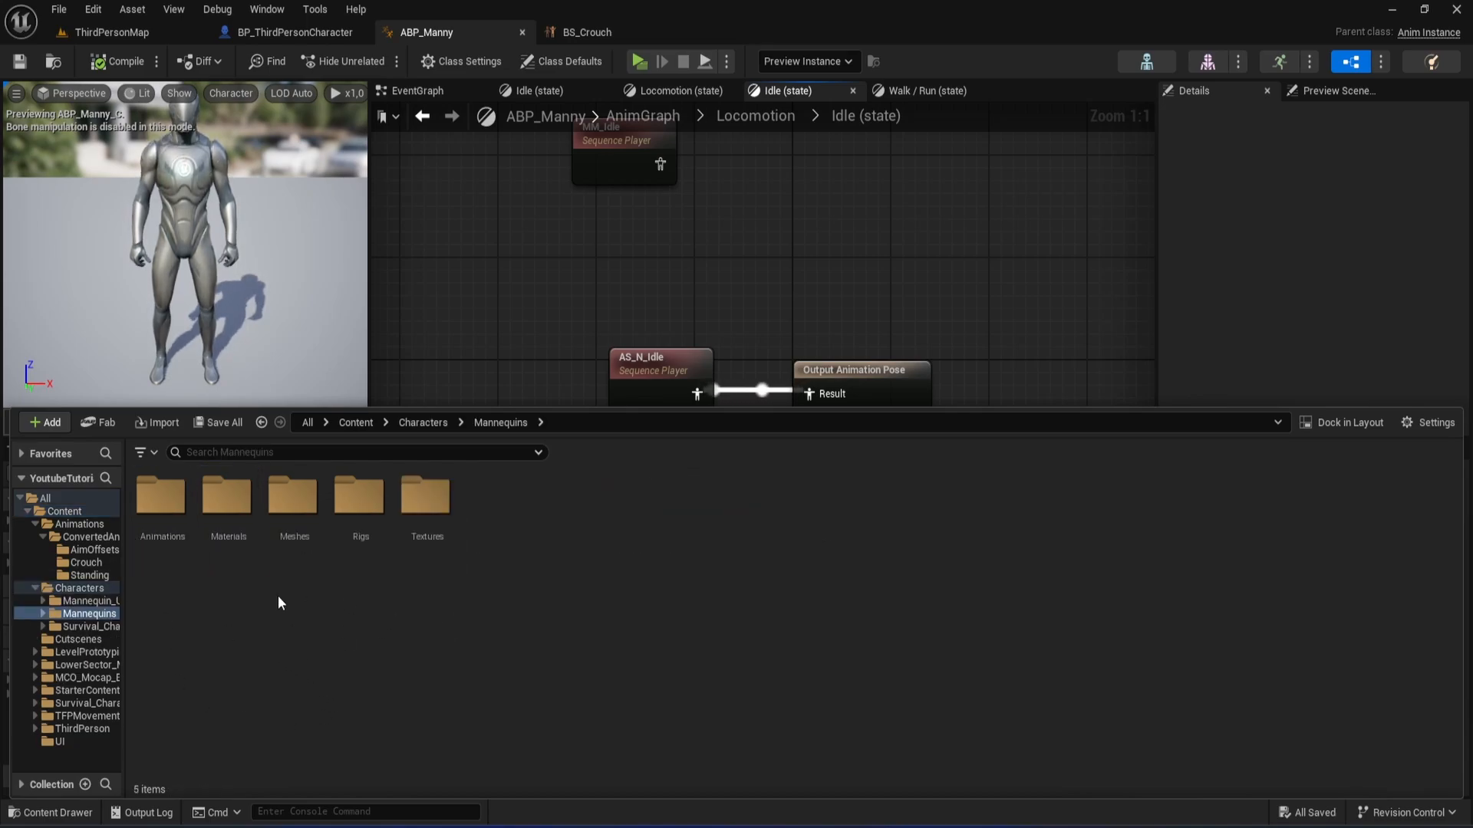
double_click(160, 497)
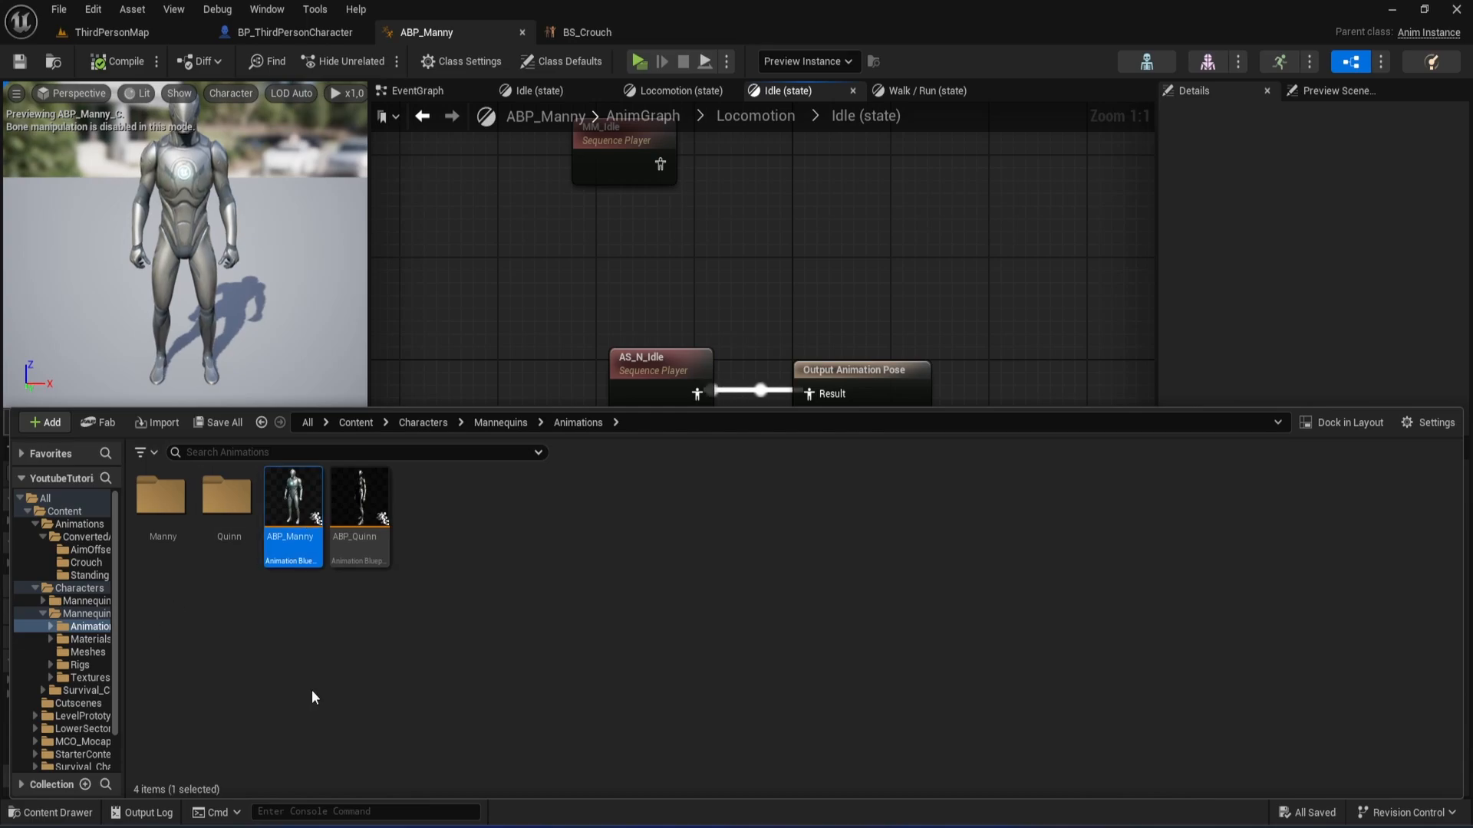
click(302, 541)
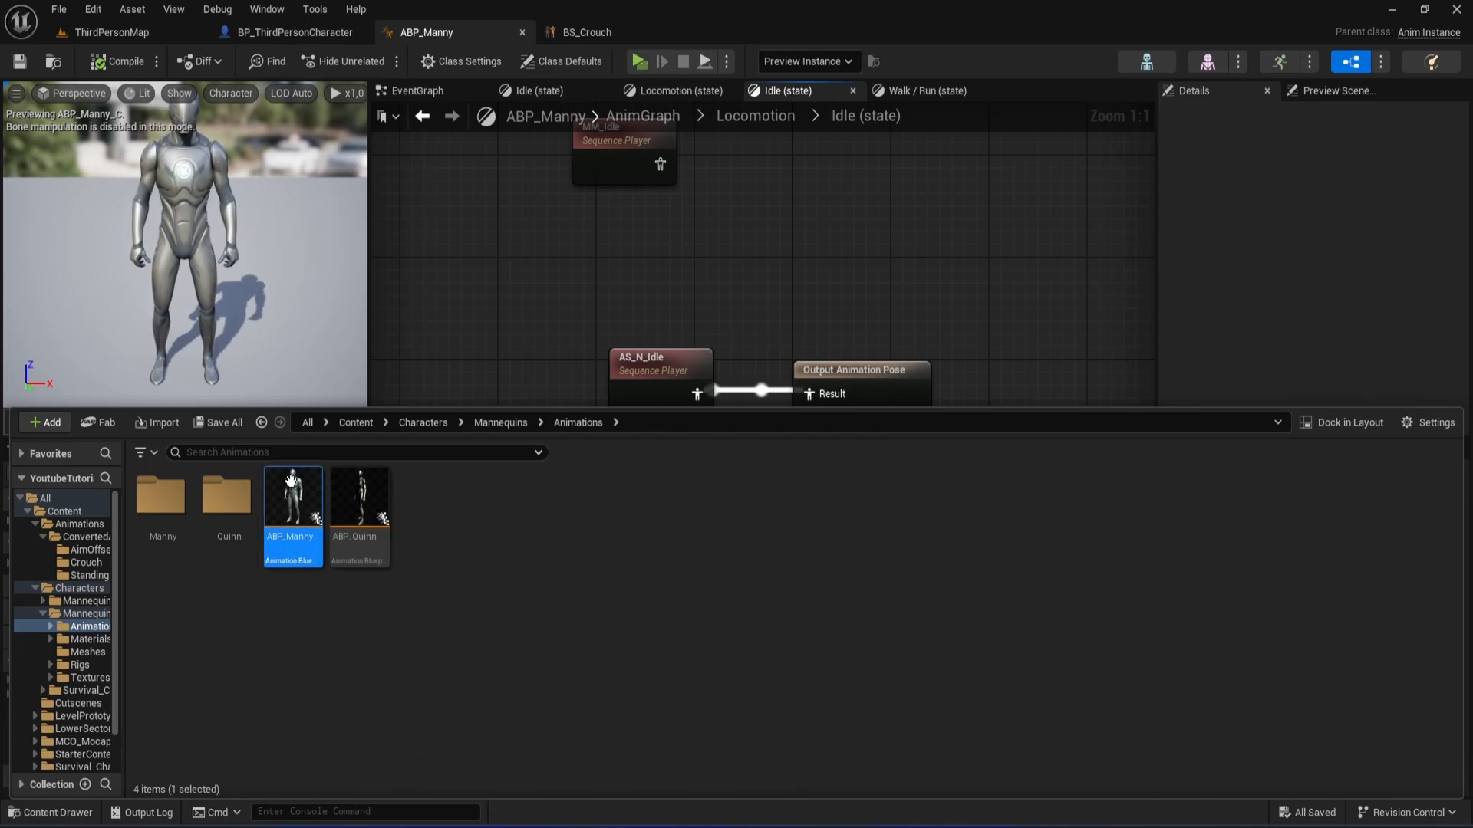
click(492, 215)
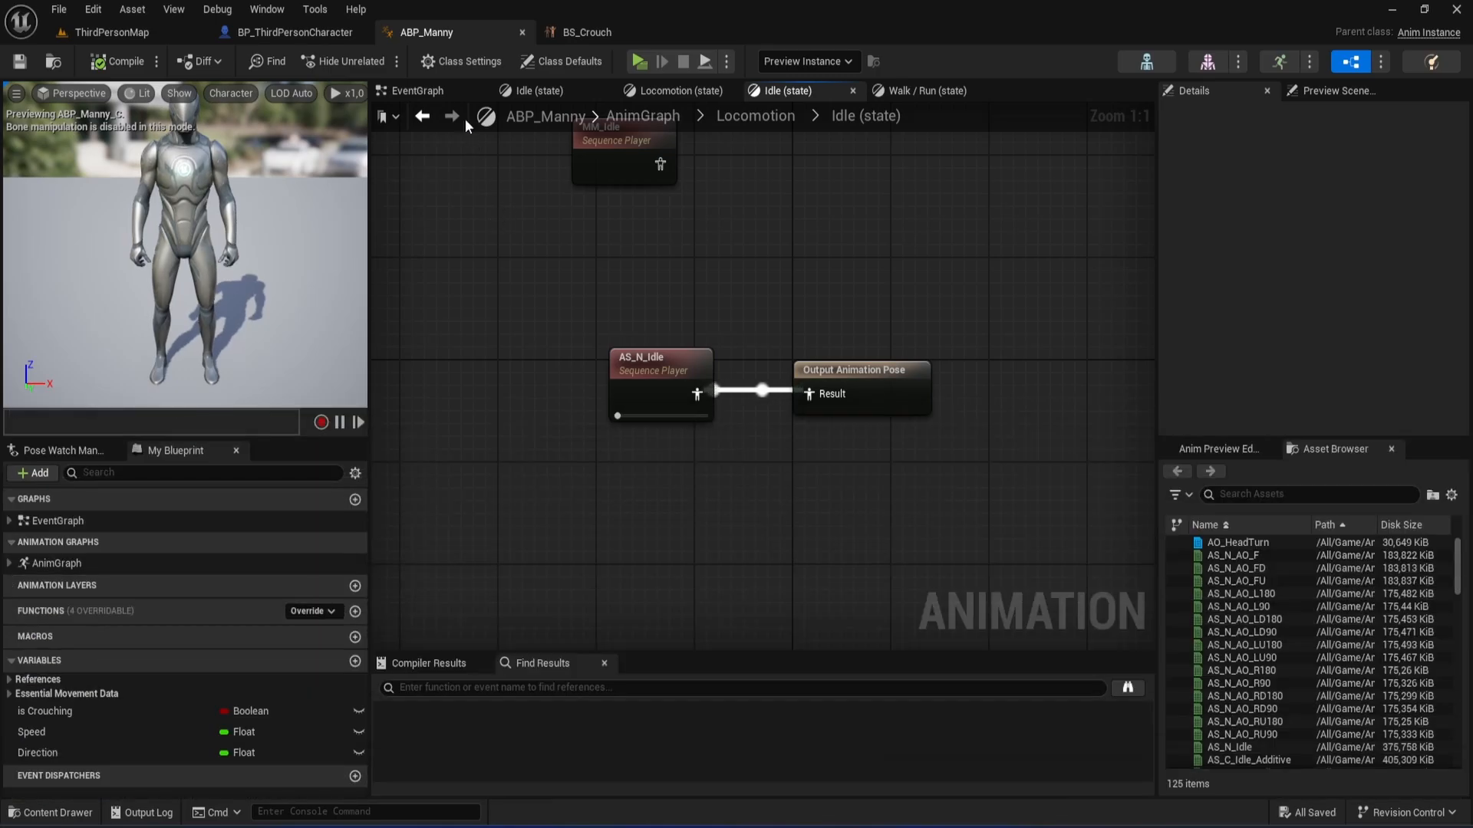
Open ABP_Manny's EventGraph and examine the Event Blueprint Update Animation node and its character validity check.
click(414, 90)
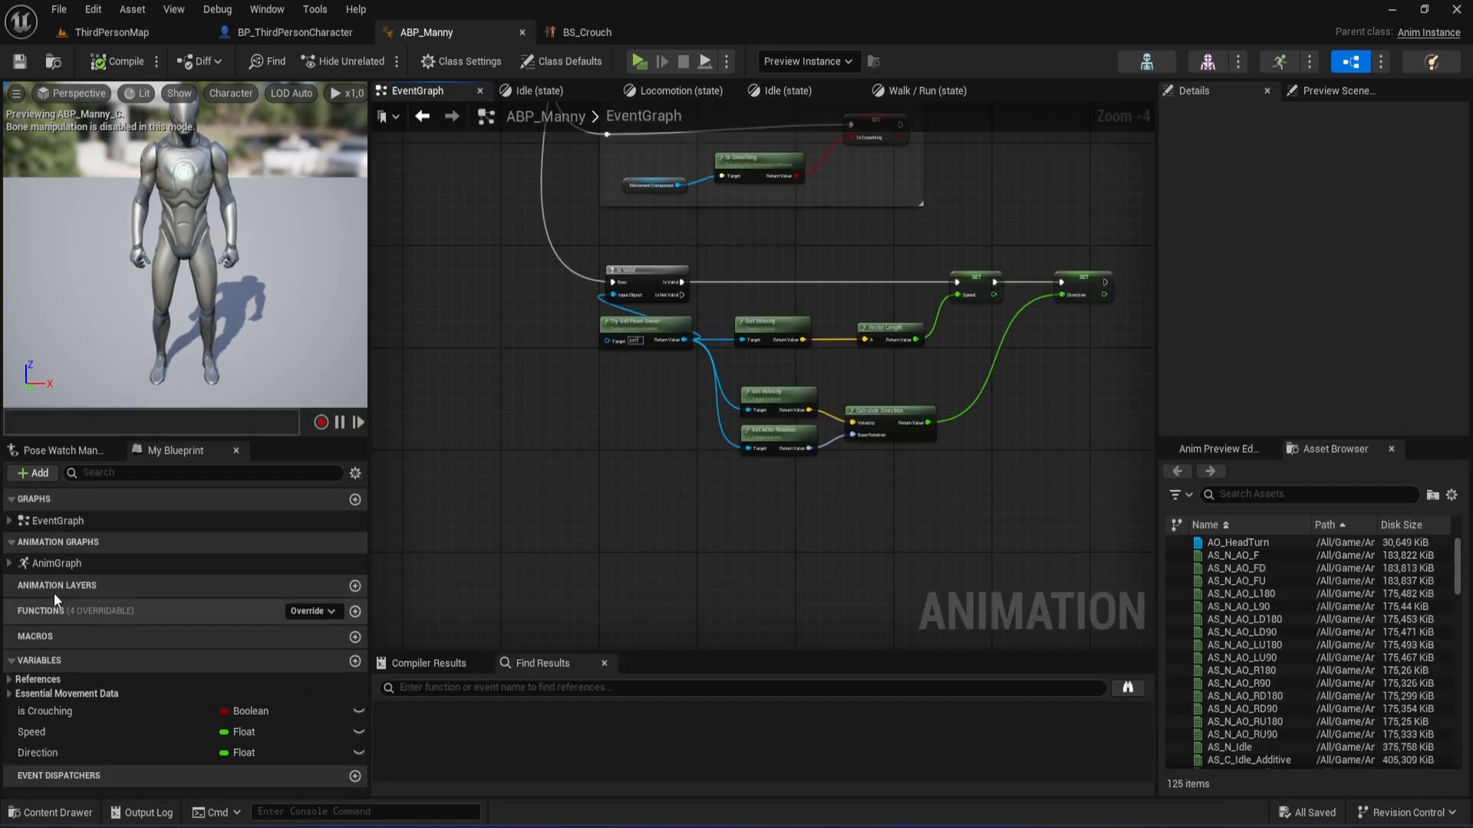
click(78, 502)
click(77, 499)
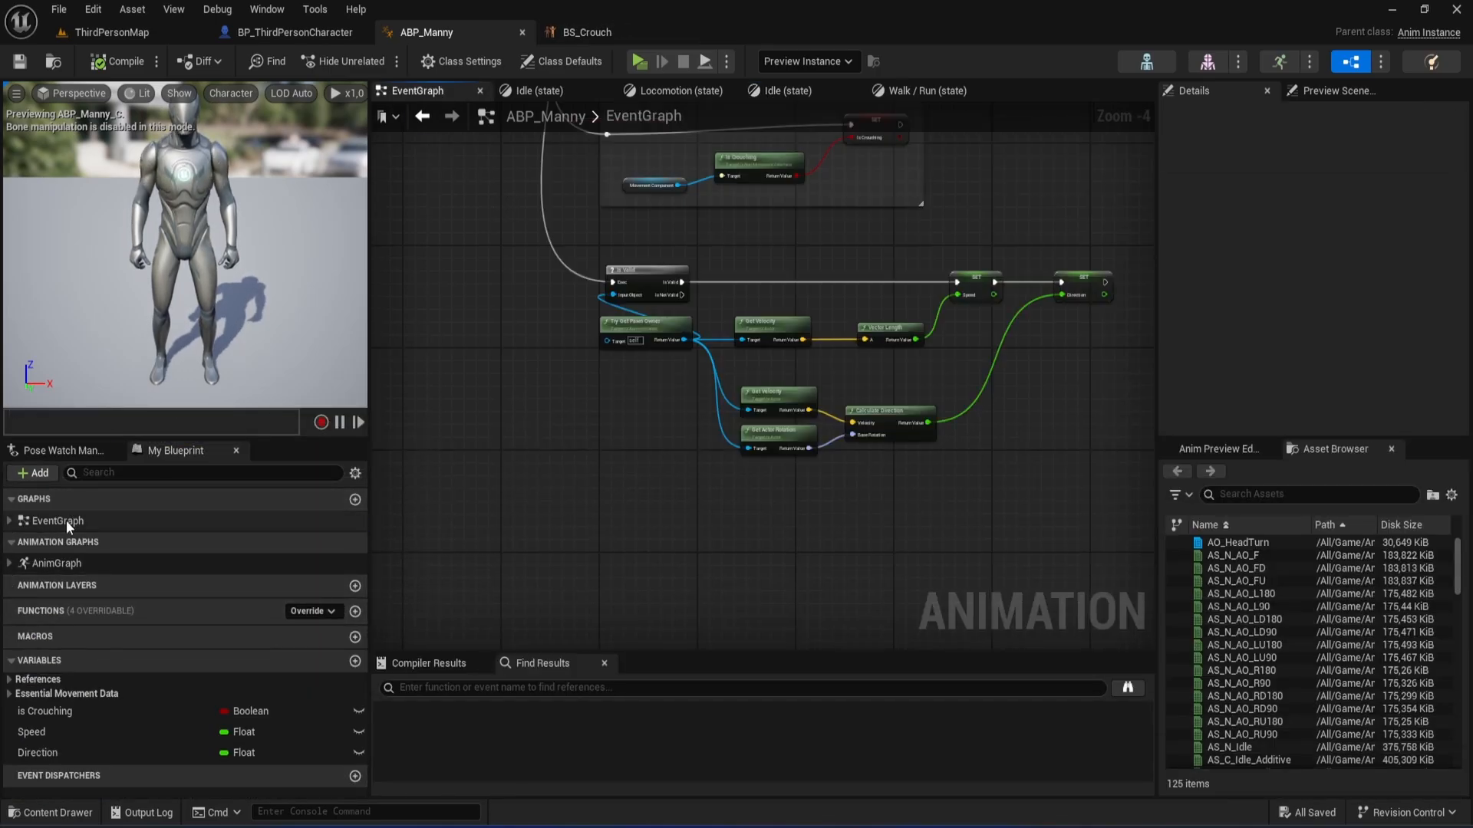
double_click(65, 522)
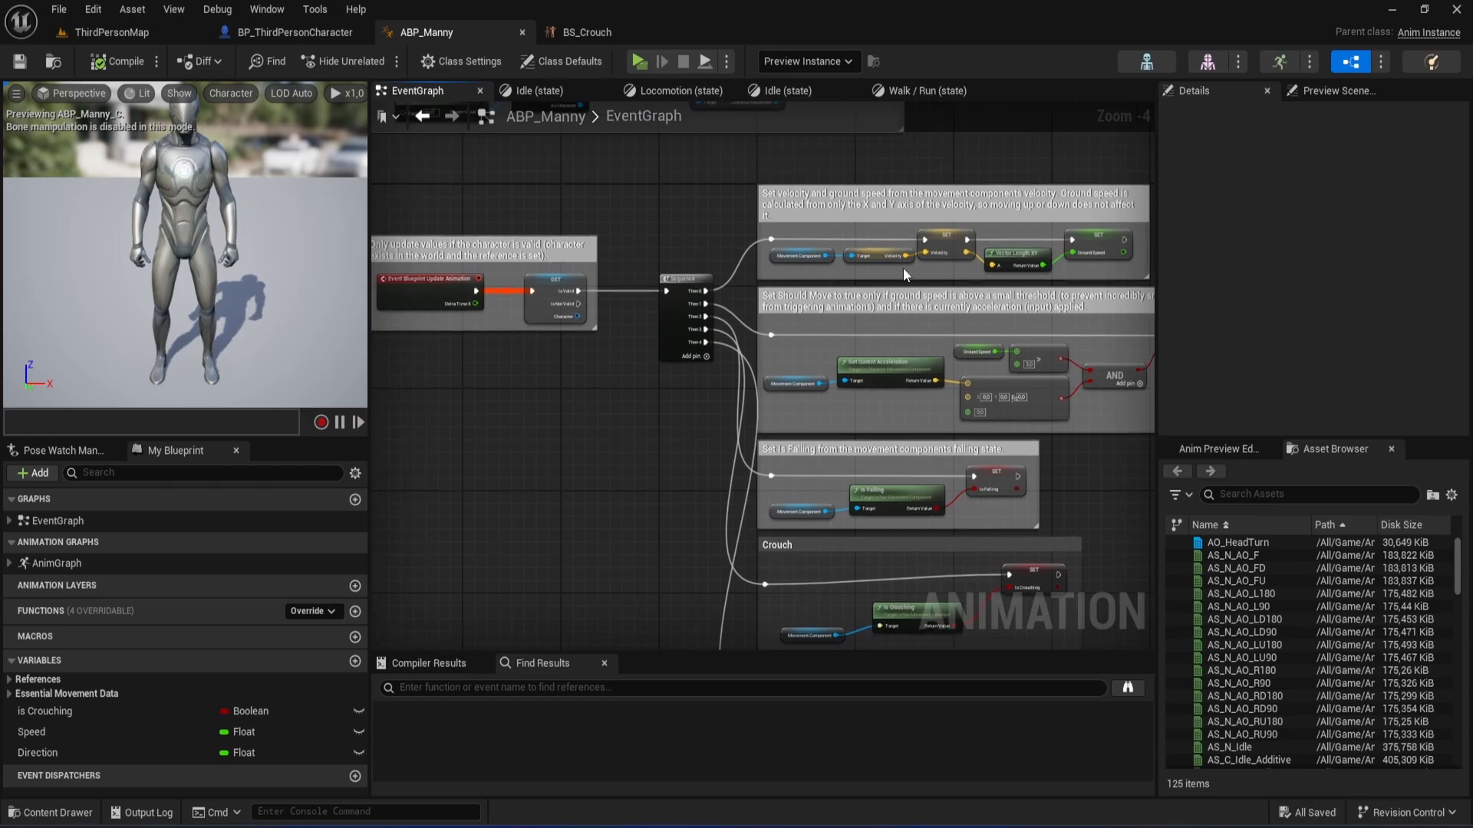
scroll(904, 268, down, 2)
drag(718, 410, 594, 231)
click(481, 369)
right_drag(400, 296, 542, 375)
scroll(542, 376, up, 6)
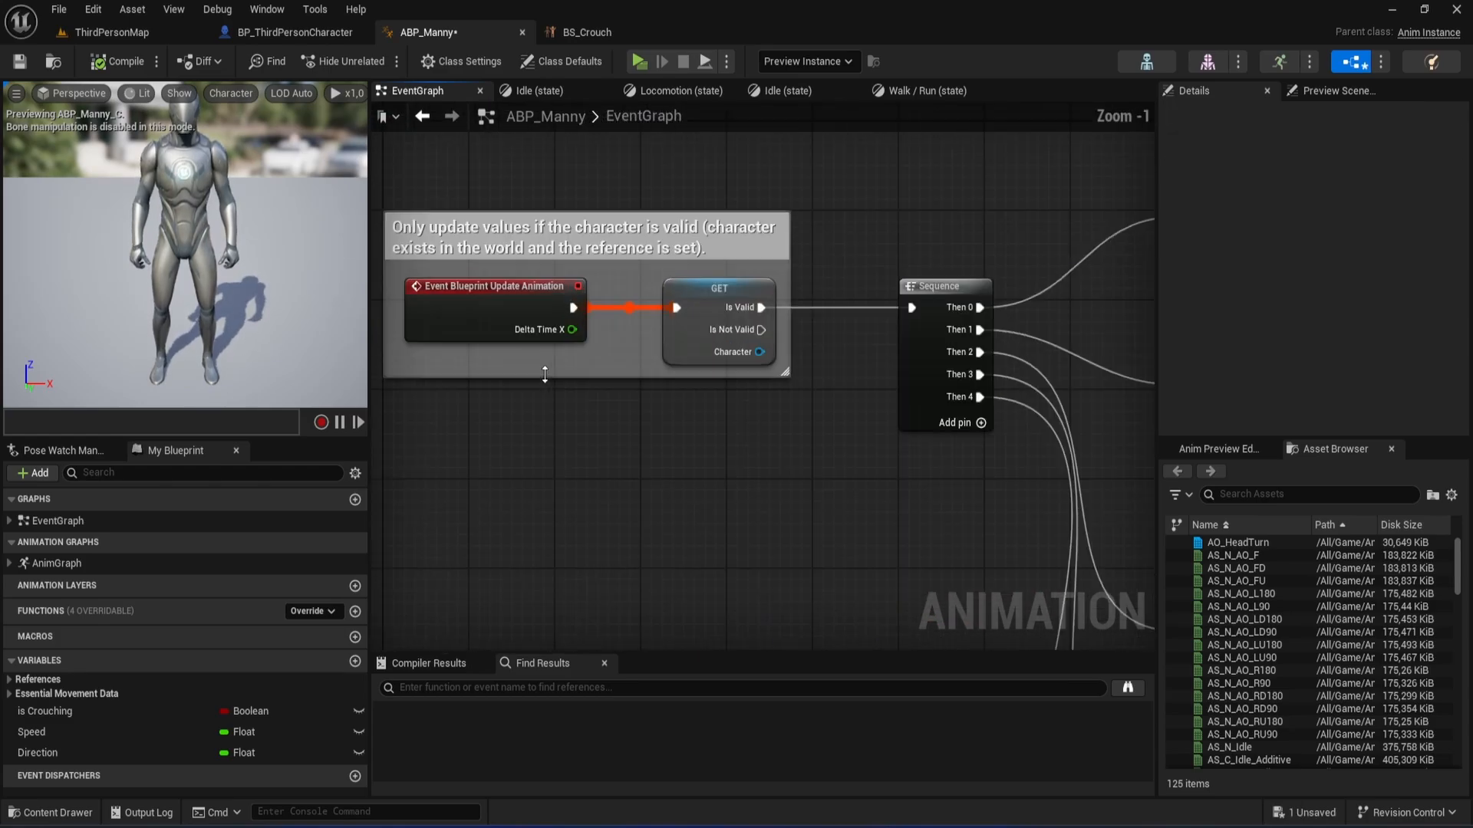
Add a Then 5 output to the Sequence node that follows the character validity check.
right_drag(802, 493, 489, 459)
click(690, 237)
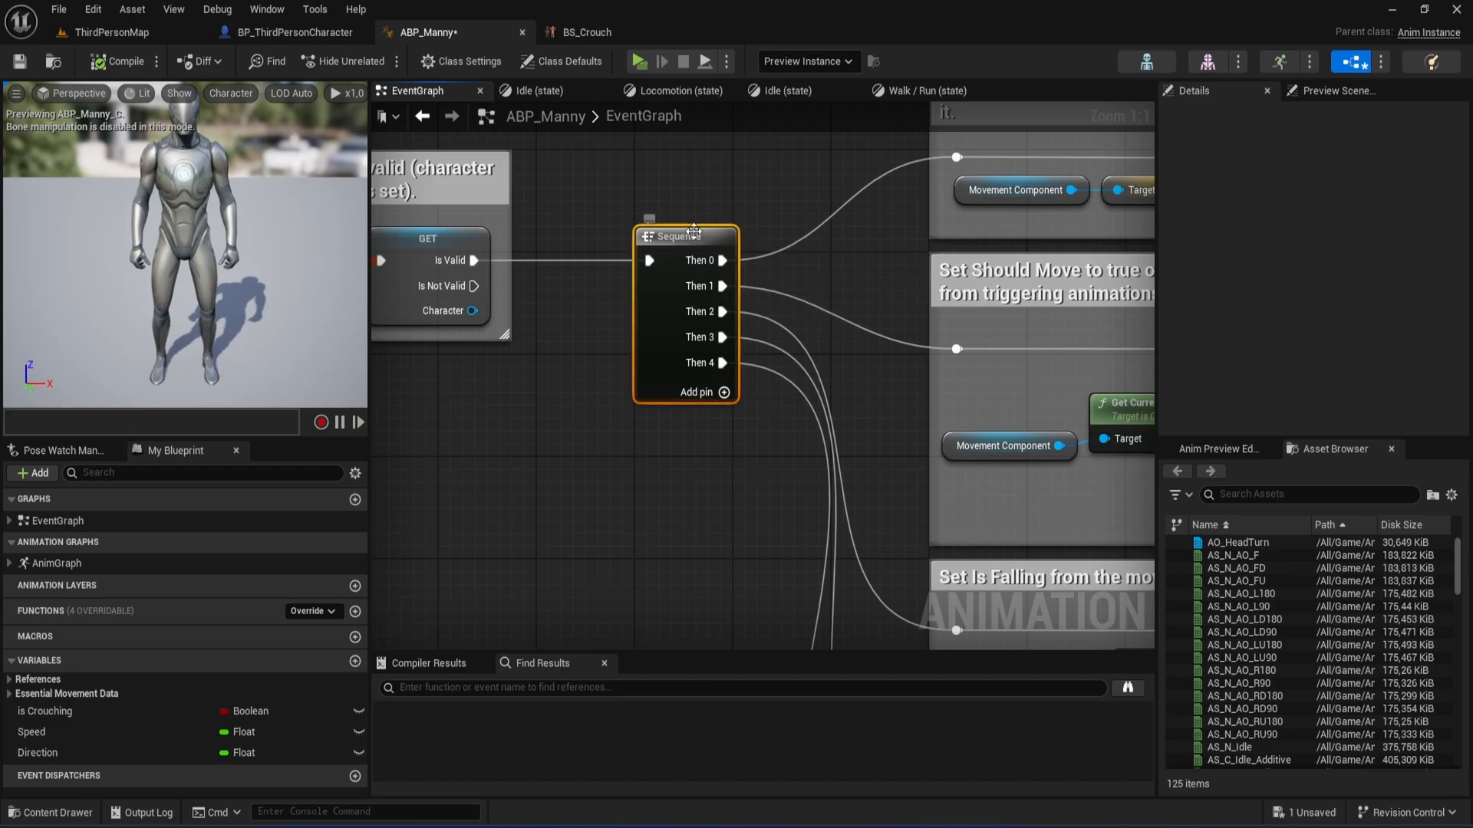
right_drag(746, 214, 598, 158)
click(576, 338)
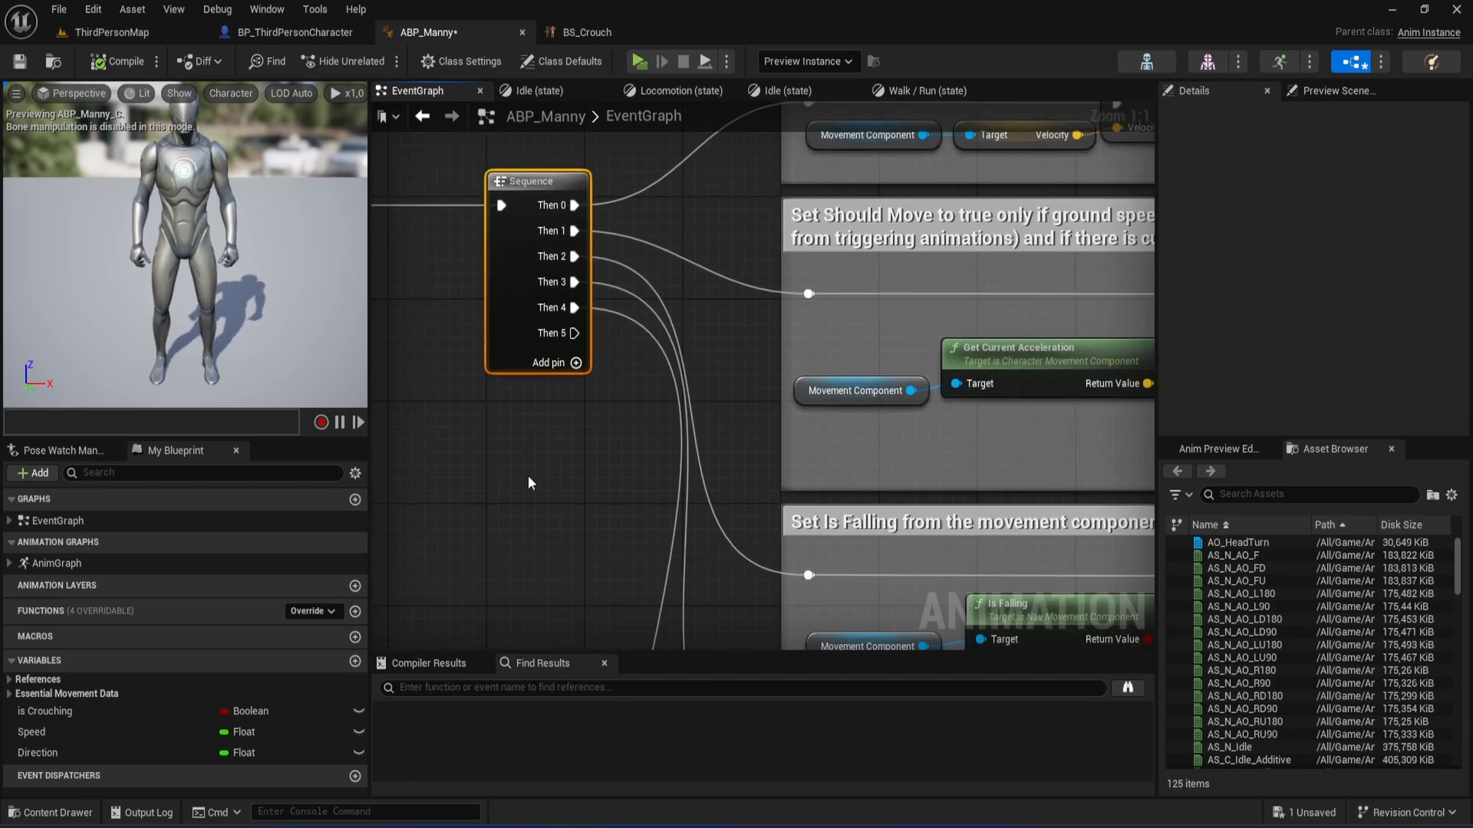
Examine the Is Valid node and the speed and direction calculation driven by the Sequence's Then 4 output.
right_drag(552, 530, 473, 363)
scroll(506, 356, down, 1)
scroll(473, 363, down, 1)
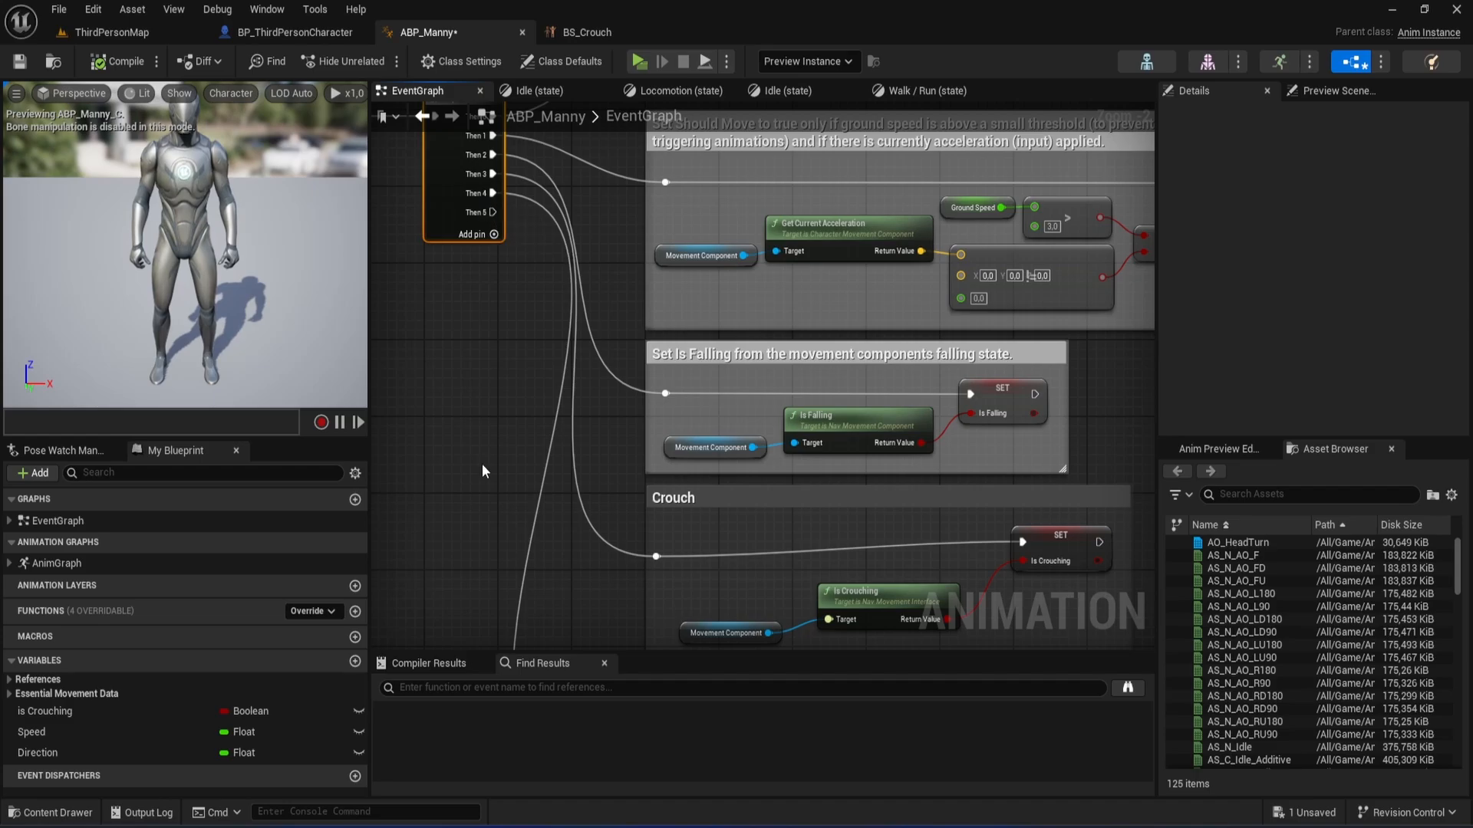
right_drag(482, 463, 388, 127)
right_drag(538, 306, 692, 114)
scroll(558, 297, up, 2)
click(620, 304)
scroll(674, 389, down, 2)
scroll(658, 411, down, 2)
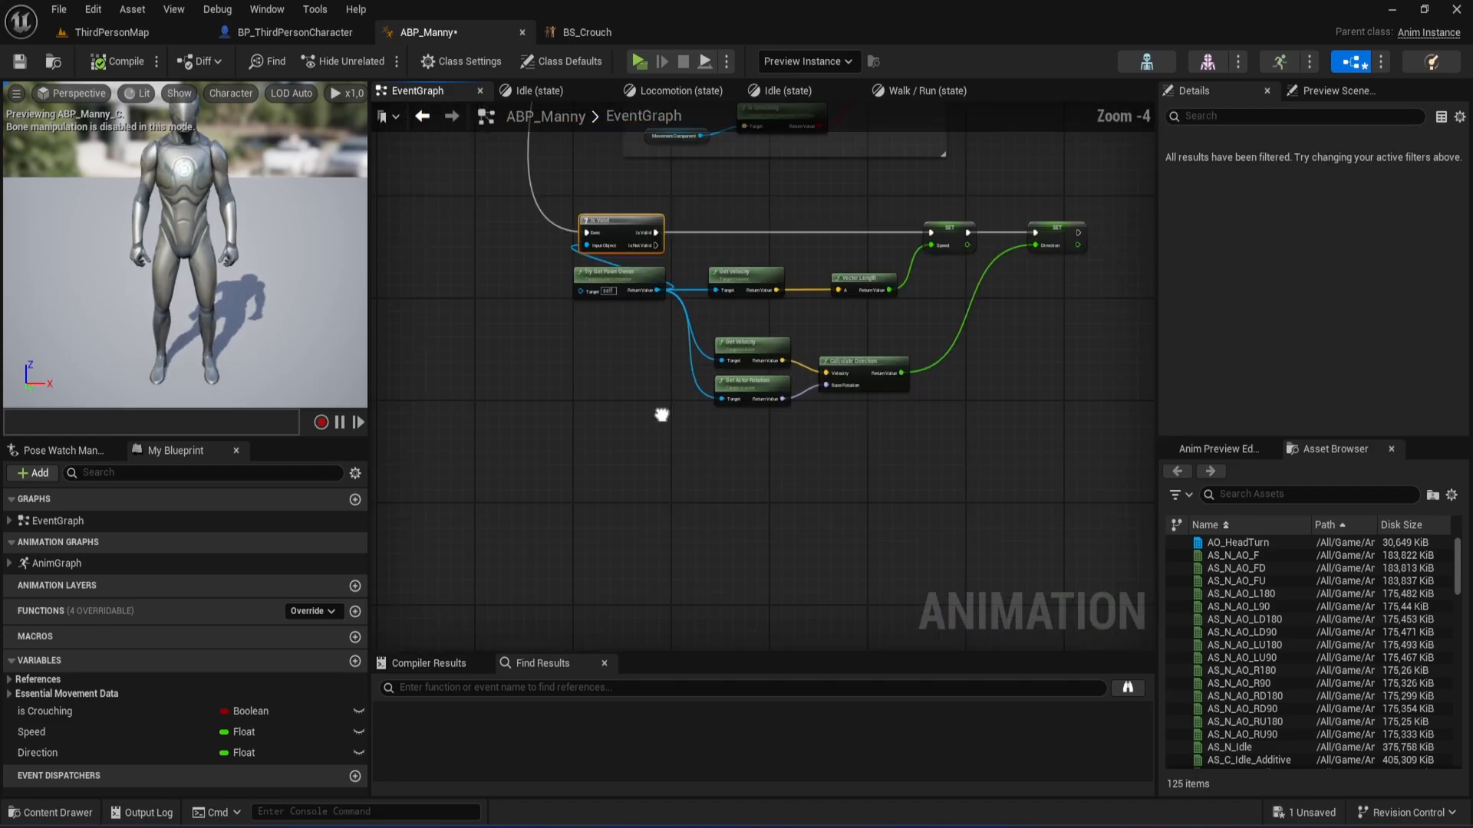
Add a second Is Valid node with execution pins below the existing speed and direction calculation.
right_click(644, 522)
text(is val)
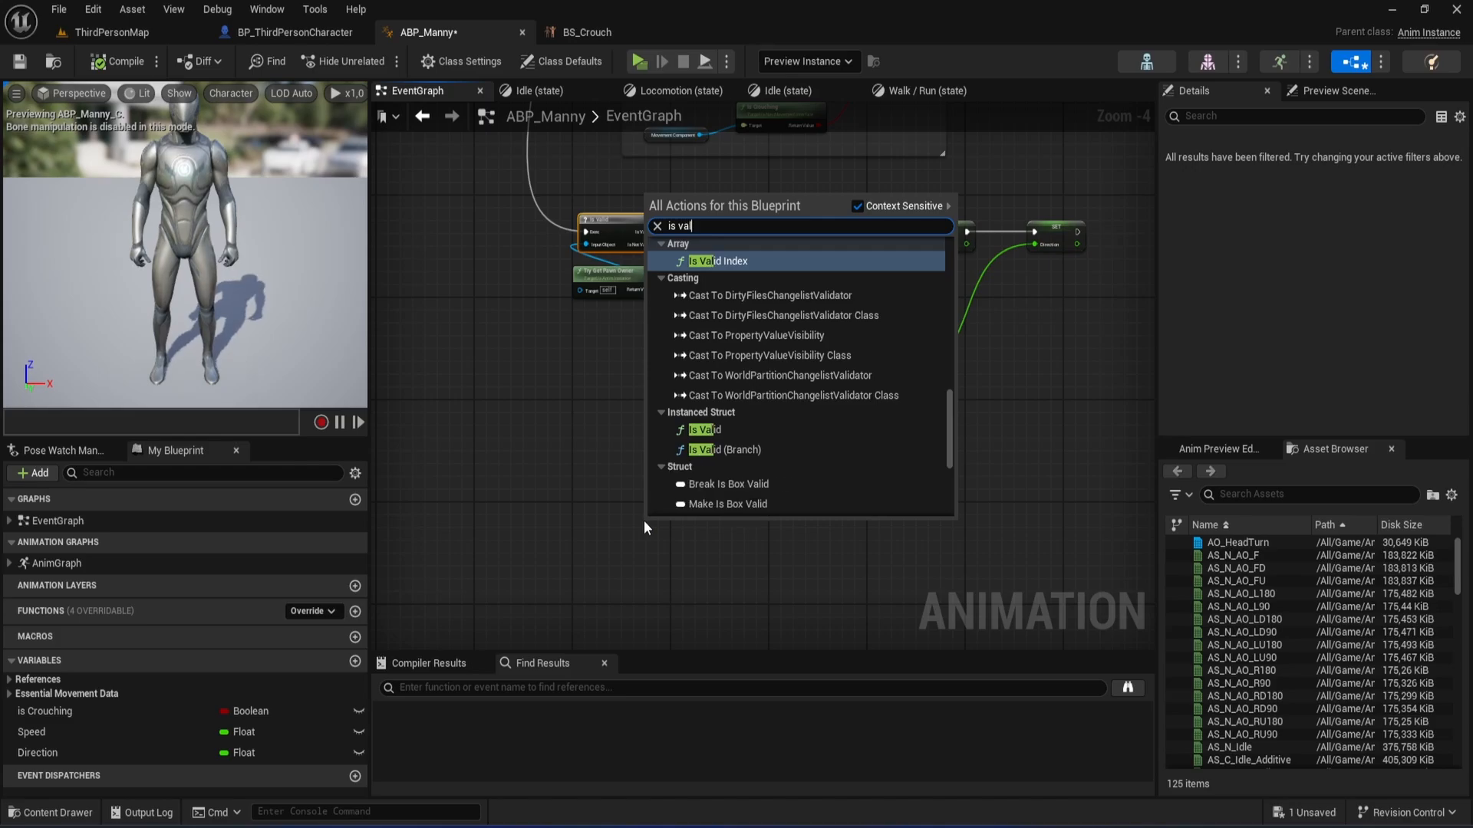
text(id)
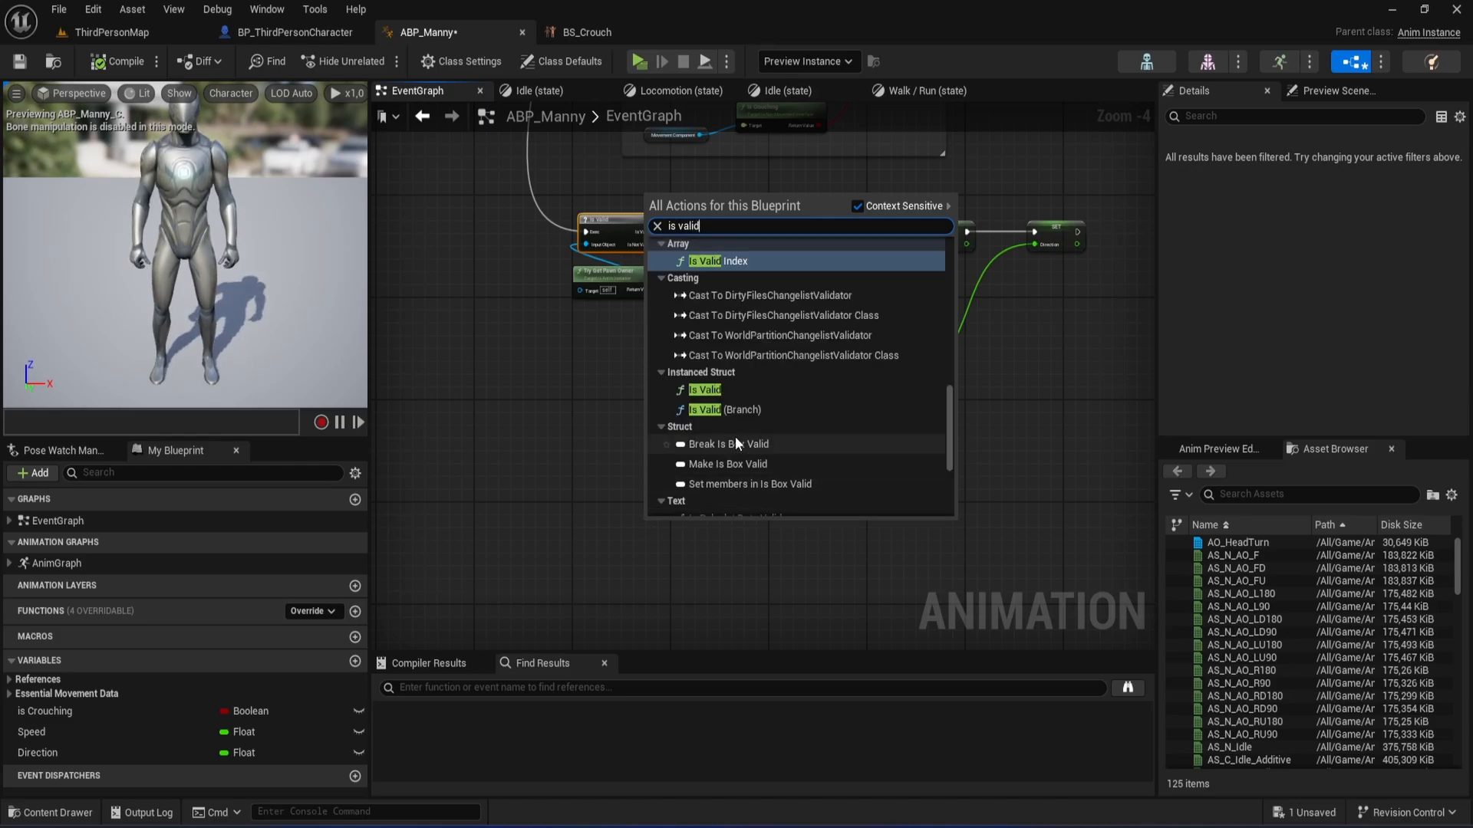
scroll(771, 426, down, 10)
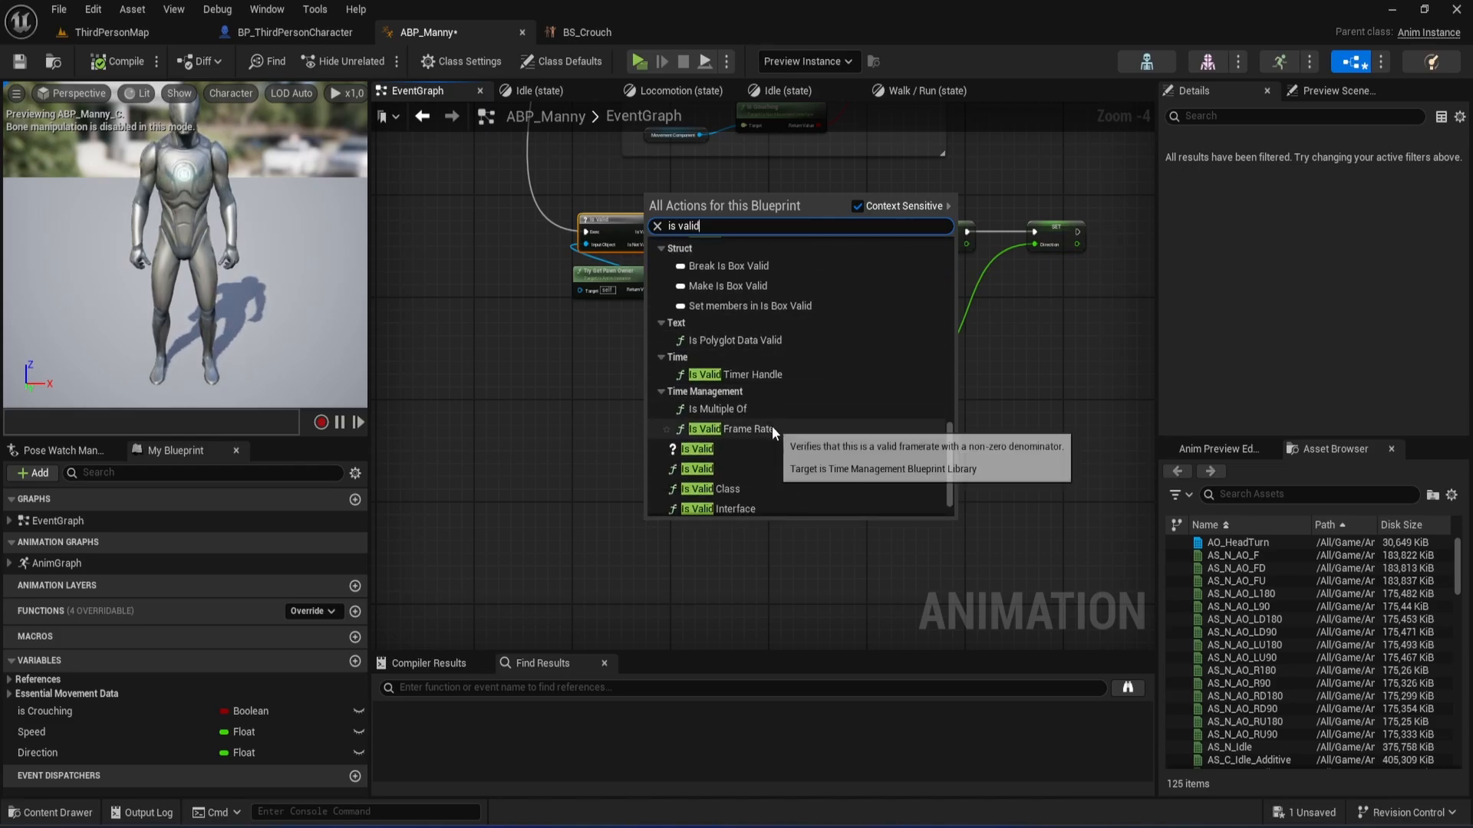
key(Escape)
key(ctrl+v)
drag(694, 520, 665, 444)
scroll(593, 390, up, 2)
click(613, 216)
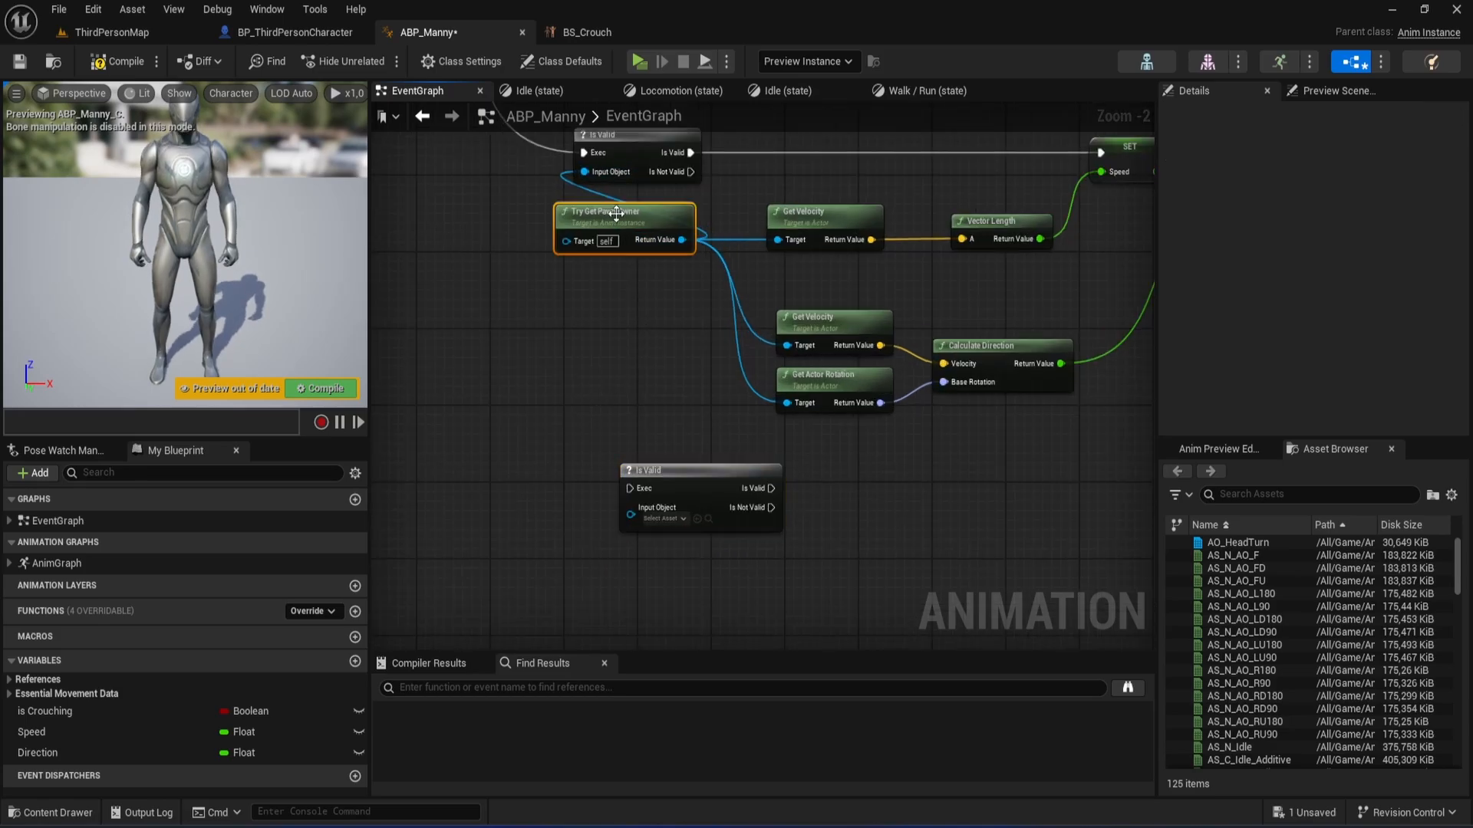
right_drag(662, 388, 597, 305)
right_click(554, 558)
text(ge)
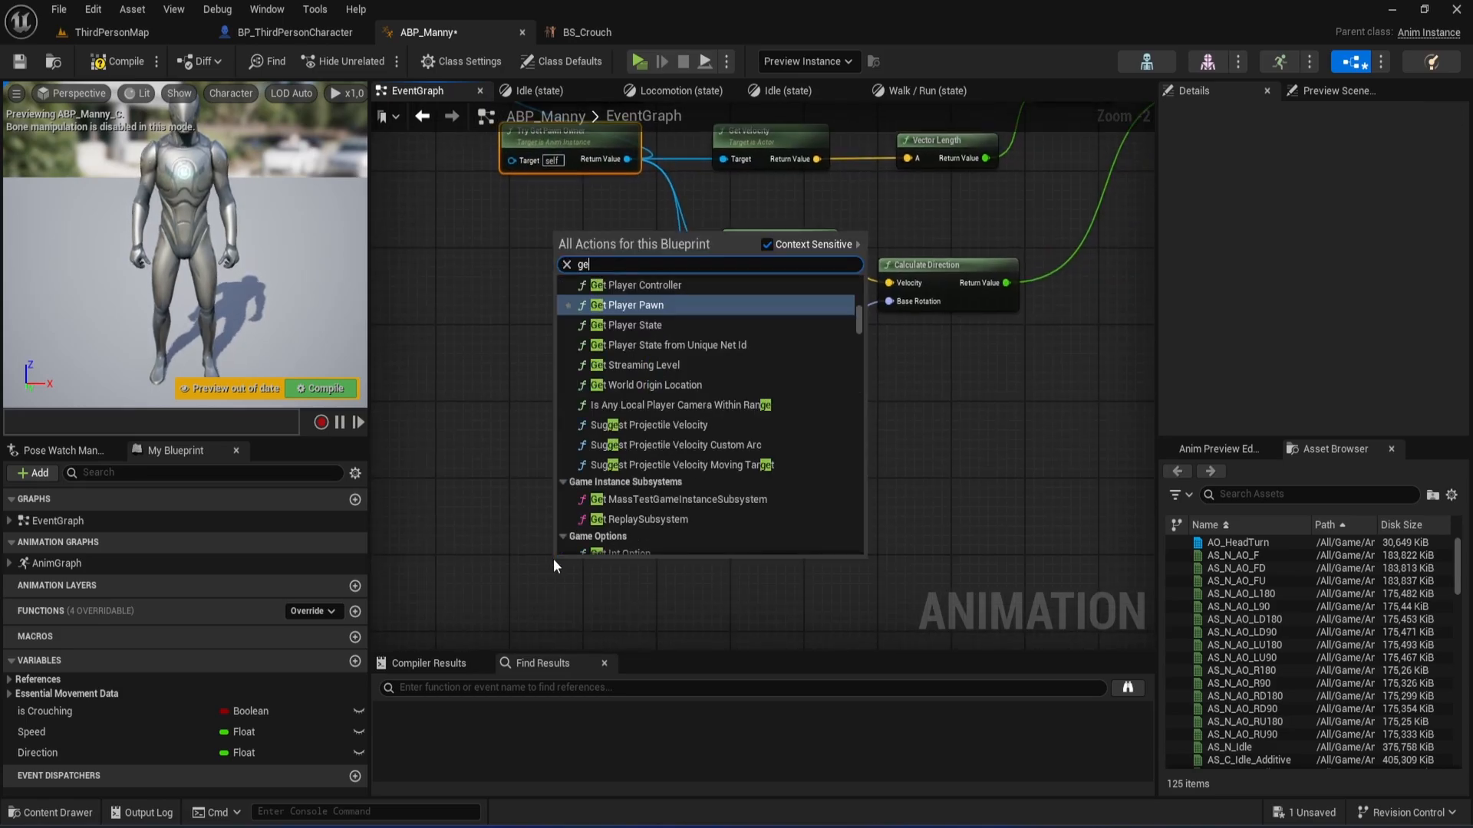
text(try)
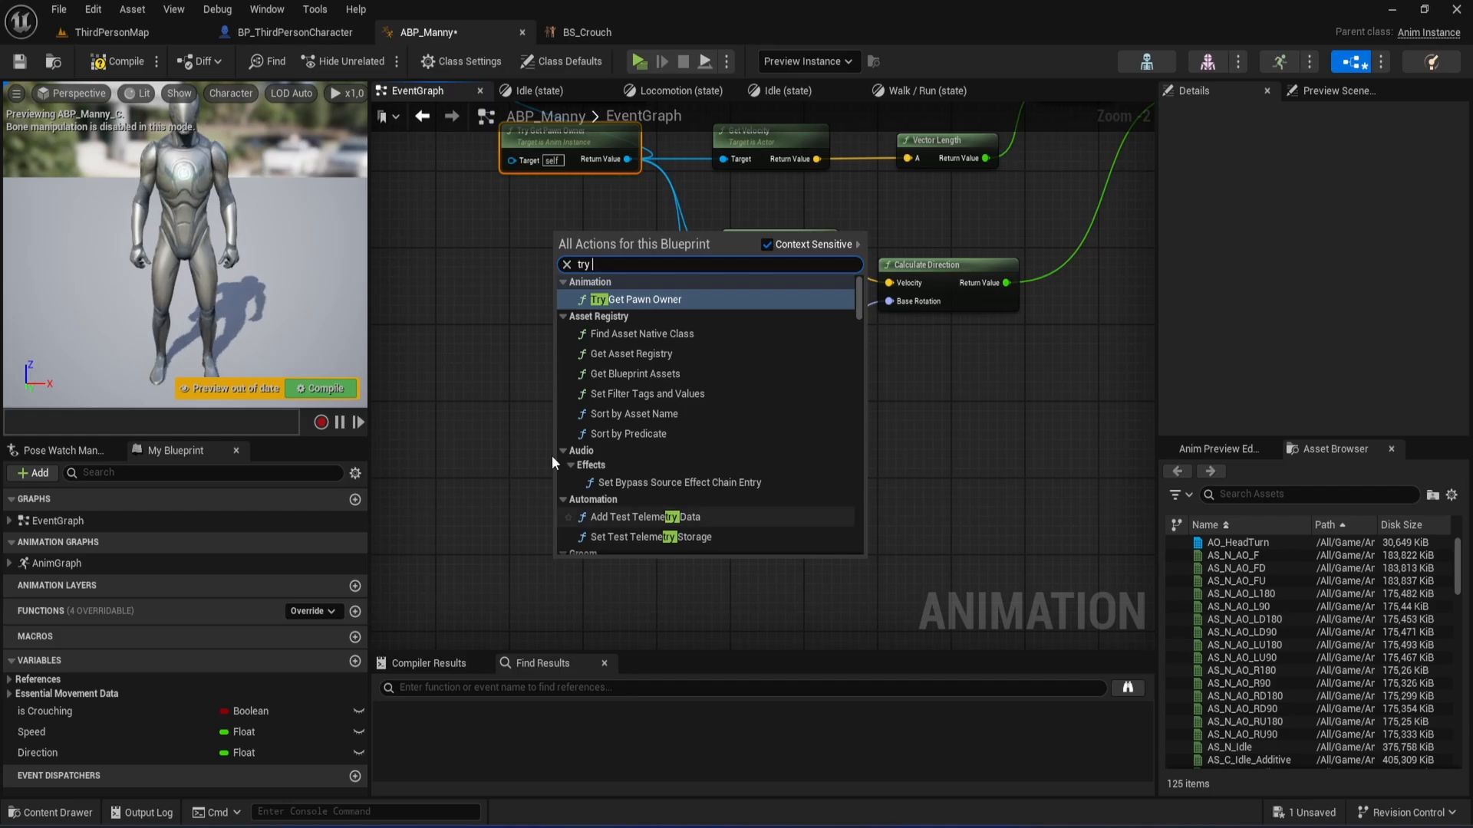
click(453, 379)
Add a Try Get Pawn Owner node below the new Is Valid node and connect its Return Value to the Input Object.
right_click(577, 514)
text(try )
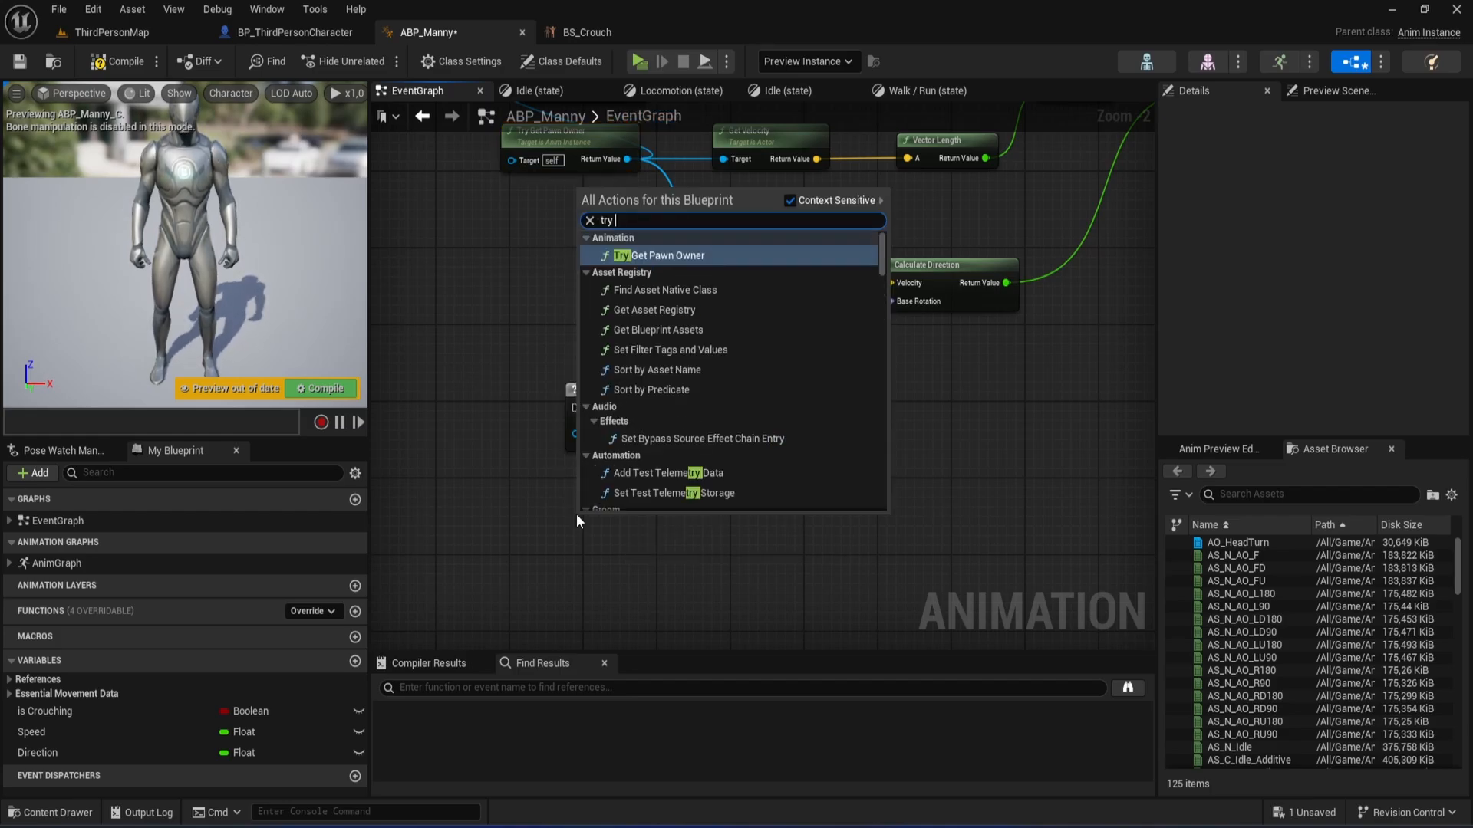
text(get pawn)
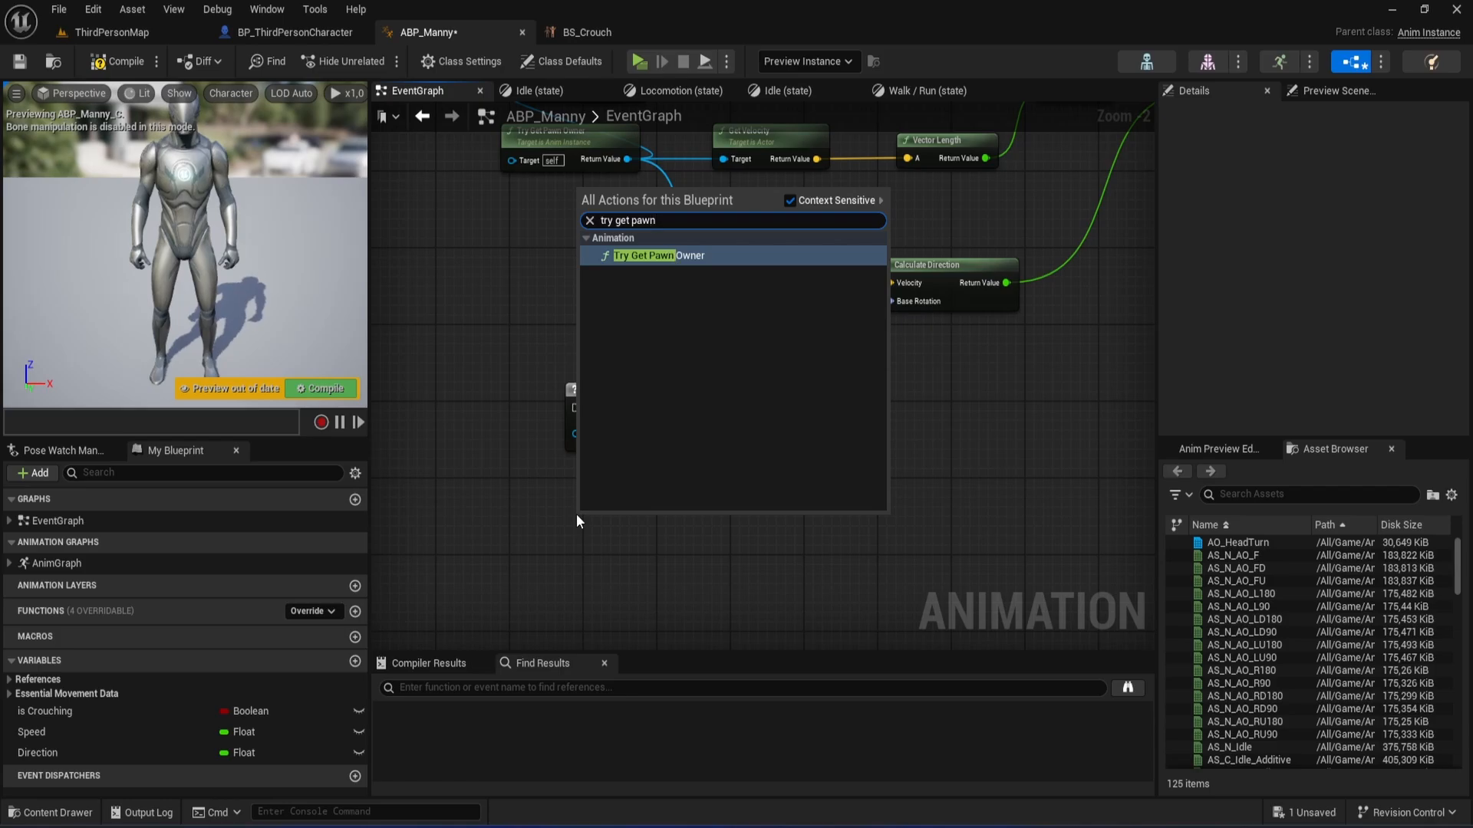
text( ow)
key(Return)
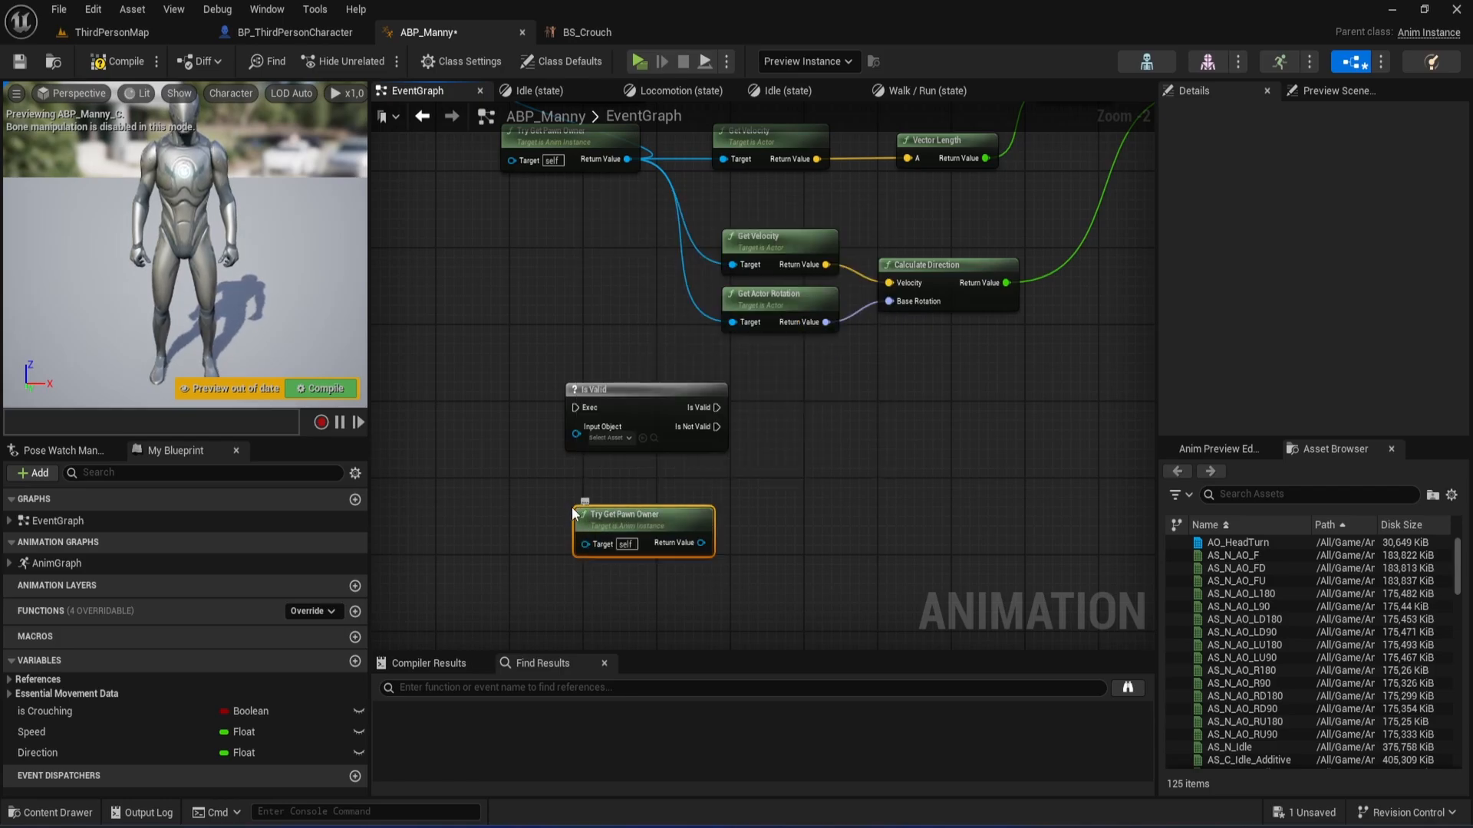
drag(650, 515, 576, 434)
Connect the Sequence node's Then 5 output to the Exec input of the new Is Valid node.
scroll(590, 441, down, 4)
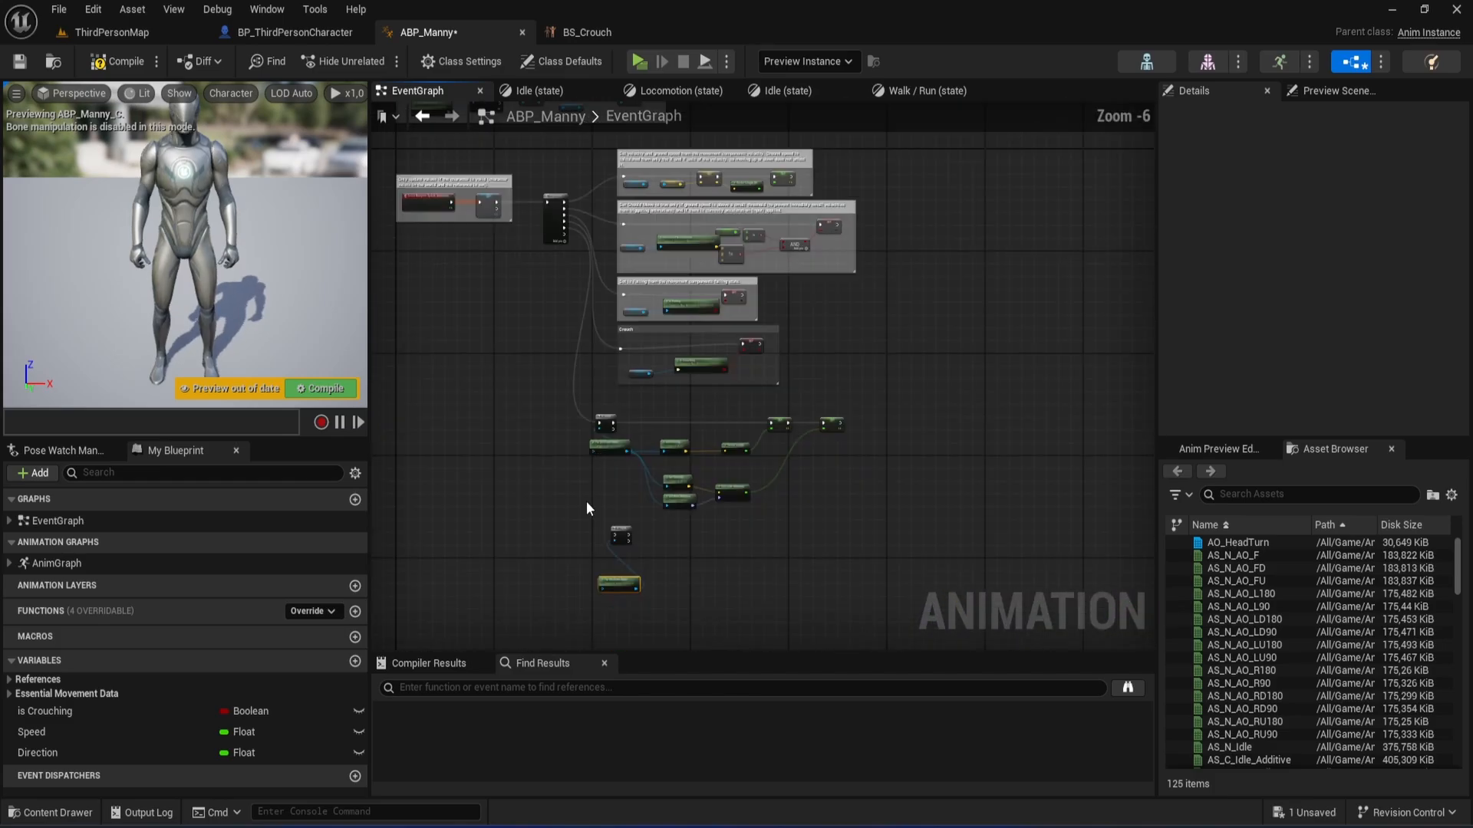
scroll(564, 236, up, 2)
drag(567, 236, 653, 316)
scroll(653, 316, up, 1)
right_drag(873, 372, 670, 513)
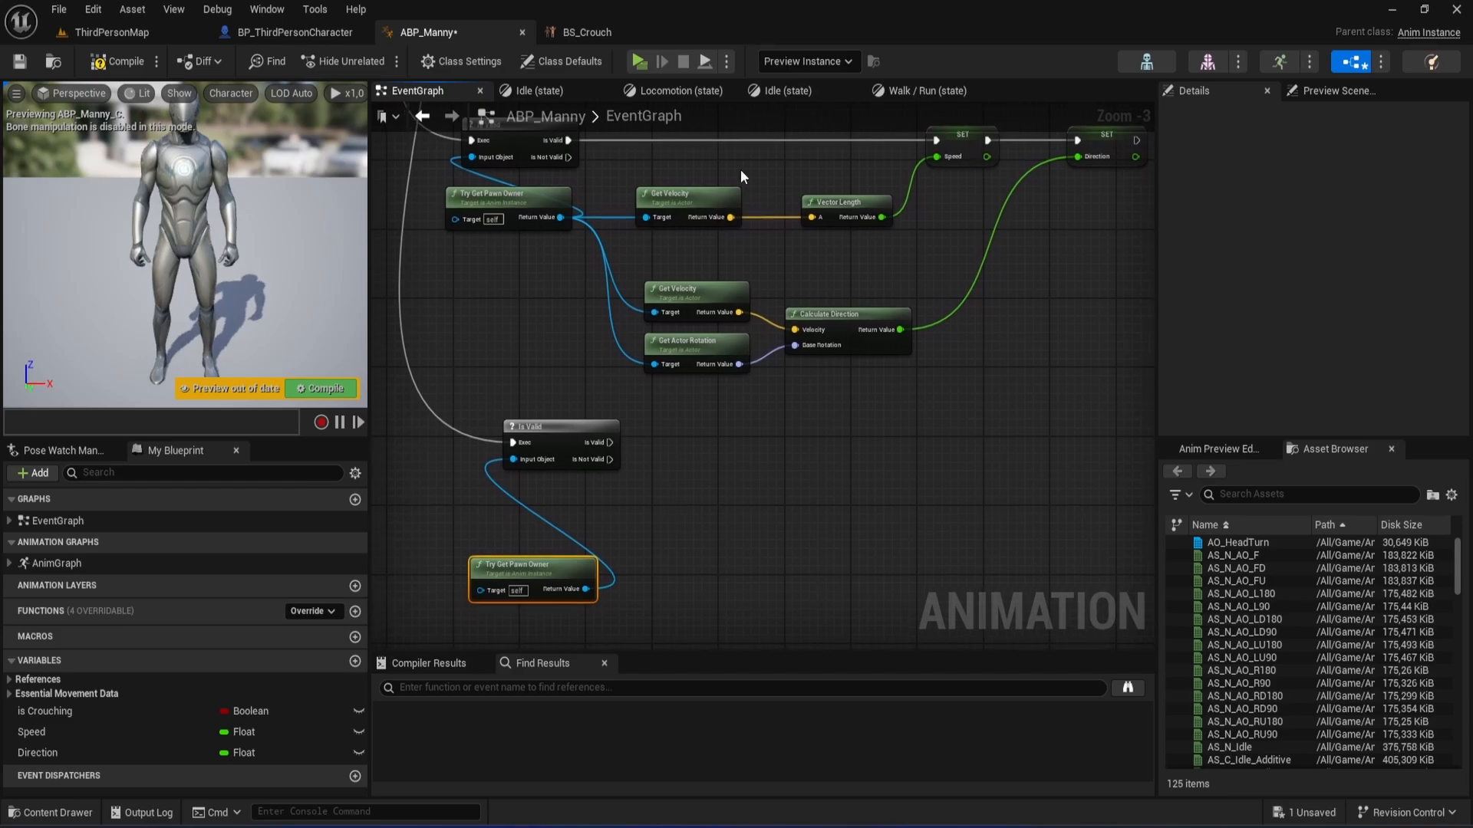
Add a Get Velocity node fed by the new Try Get Pawn Owner's Return Value and place it beside the new Is Valid node.
drag(584, 589, 732, 481)
text(get velo)
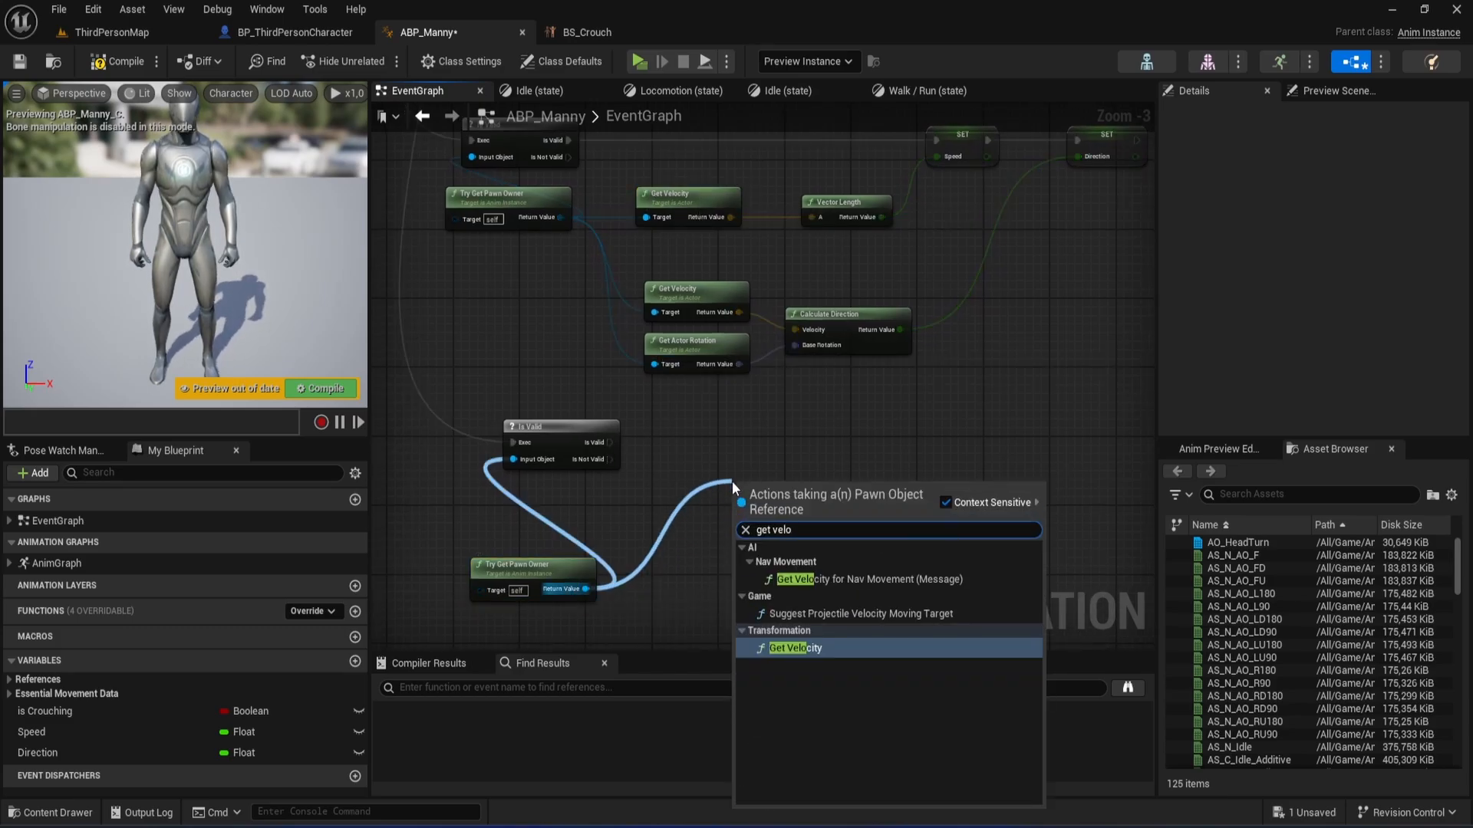
key(Return)
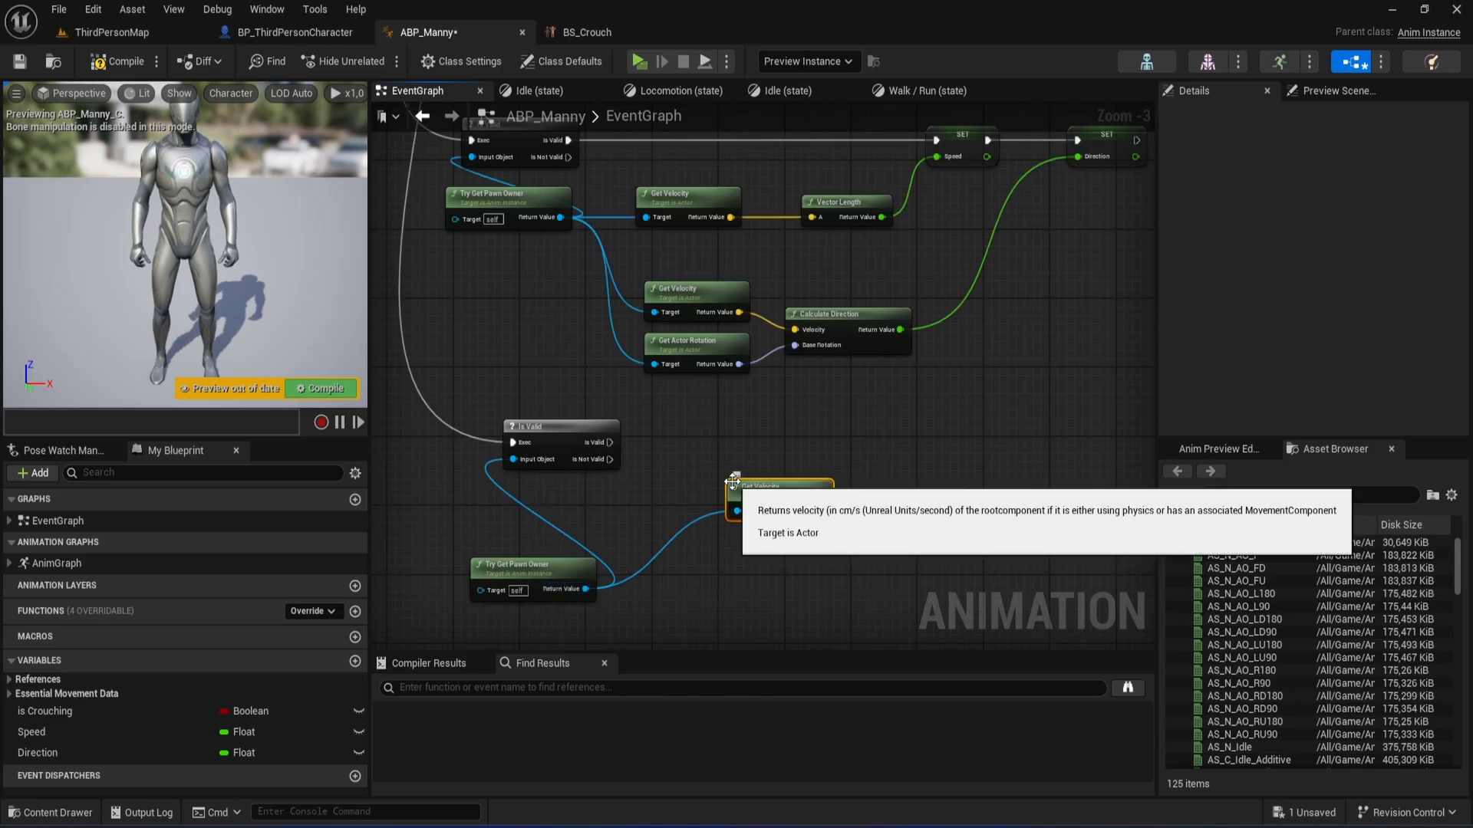
drag(749, 492, 740, 493)
Duplicate the new Get Velocity node below the original and connect its Target to the new Try Get Pawn Owner's Return Value.
right_drag(765, 570, 720, 480)
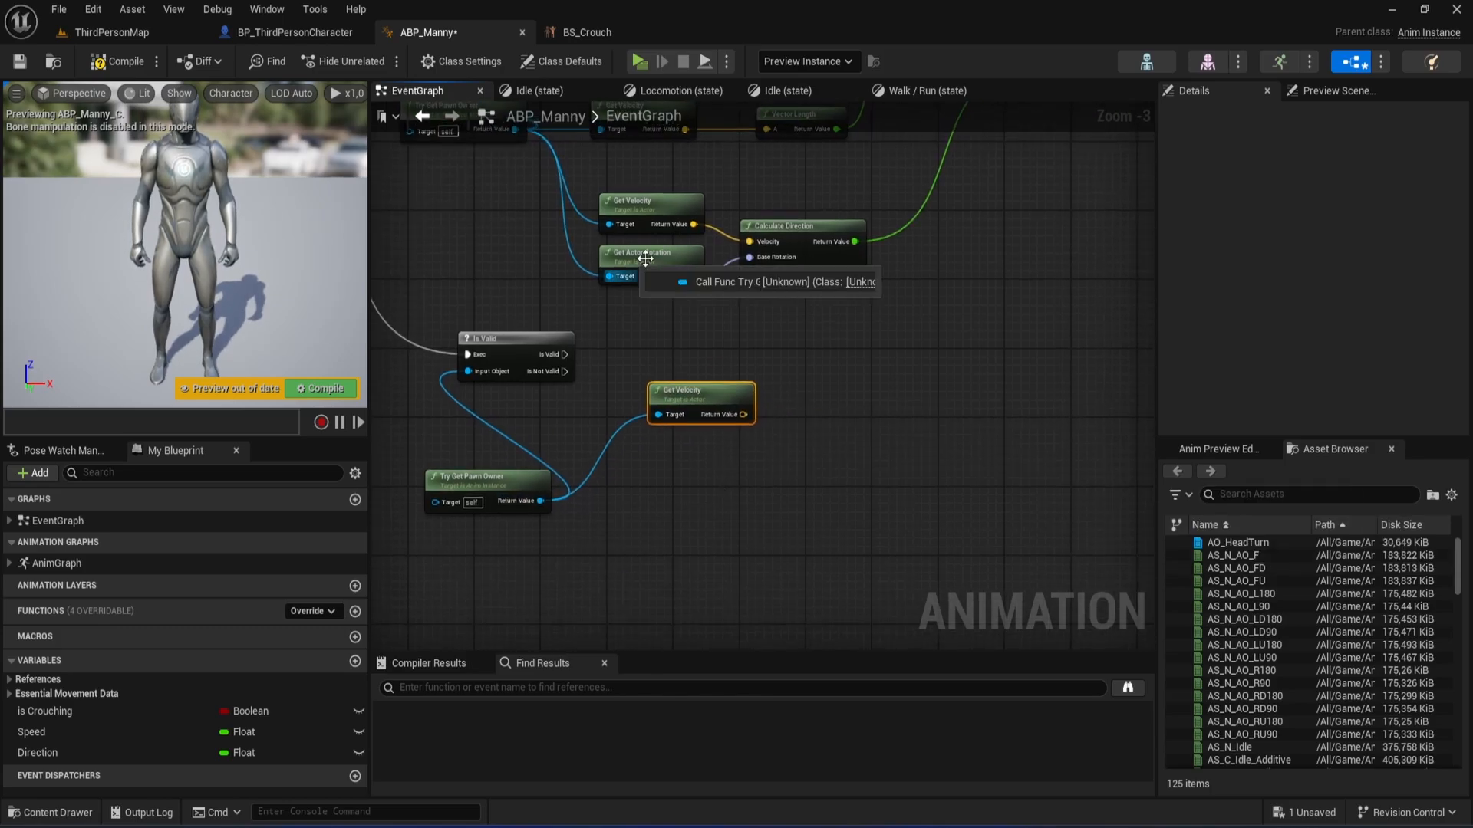
right_drag(721, 391, 735, 409)
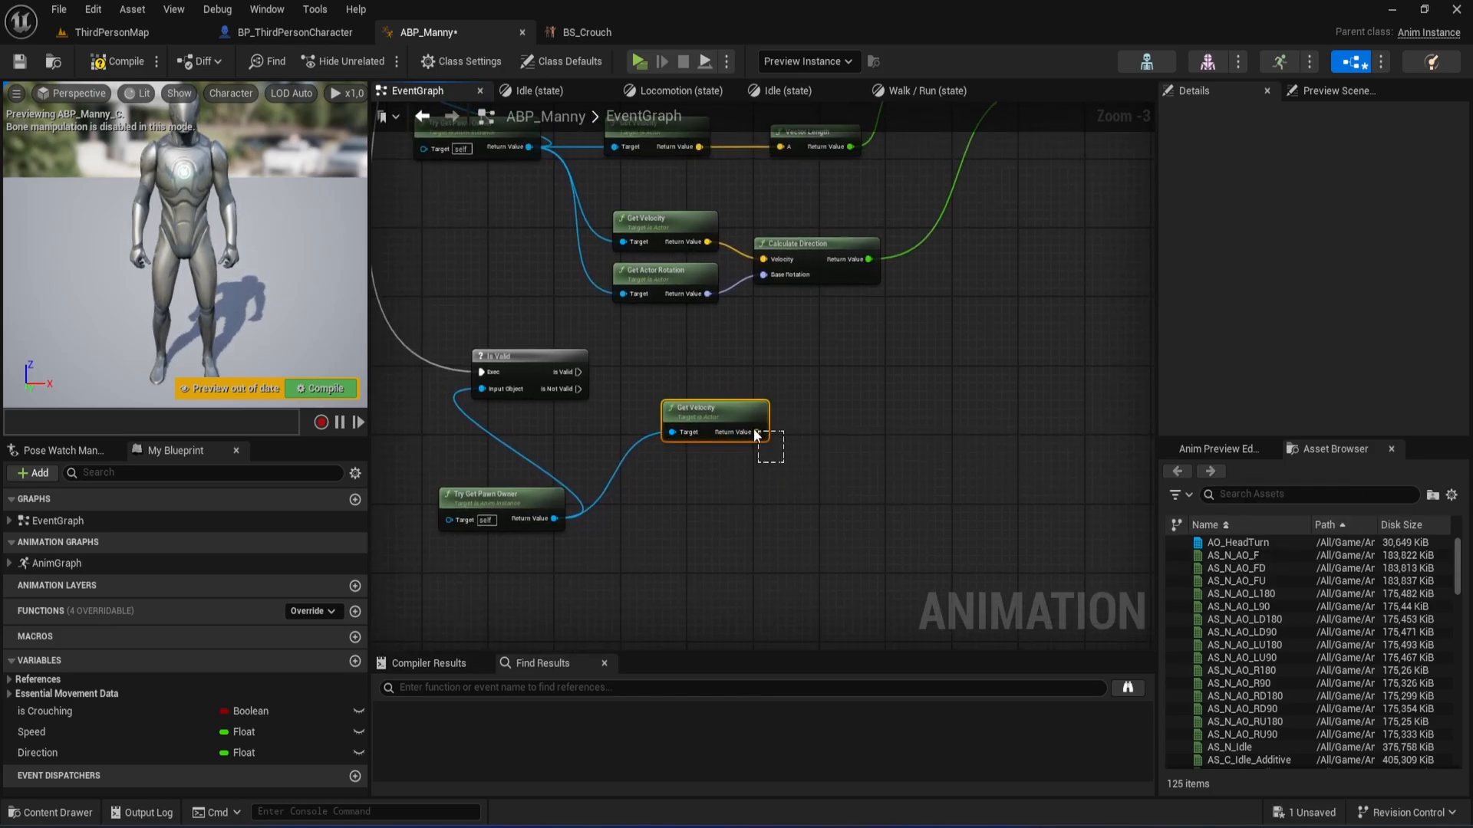
key(ctrl+c)
key(ctrl+v)
drag(700, 506, 710, 508)
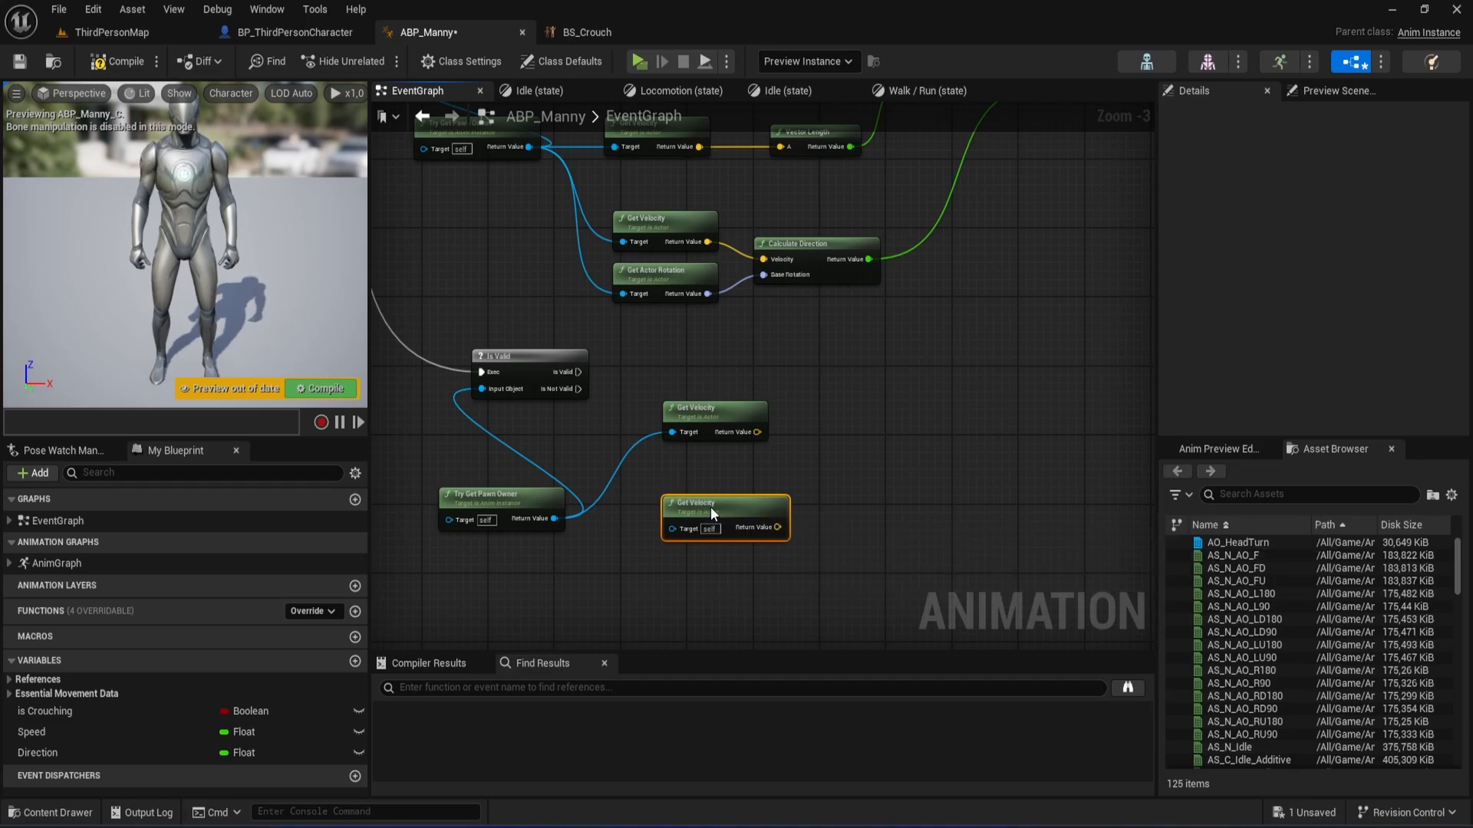
scroll(690, 493, up, 2)
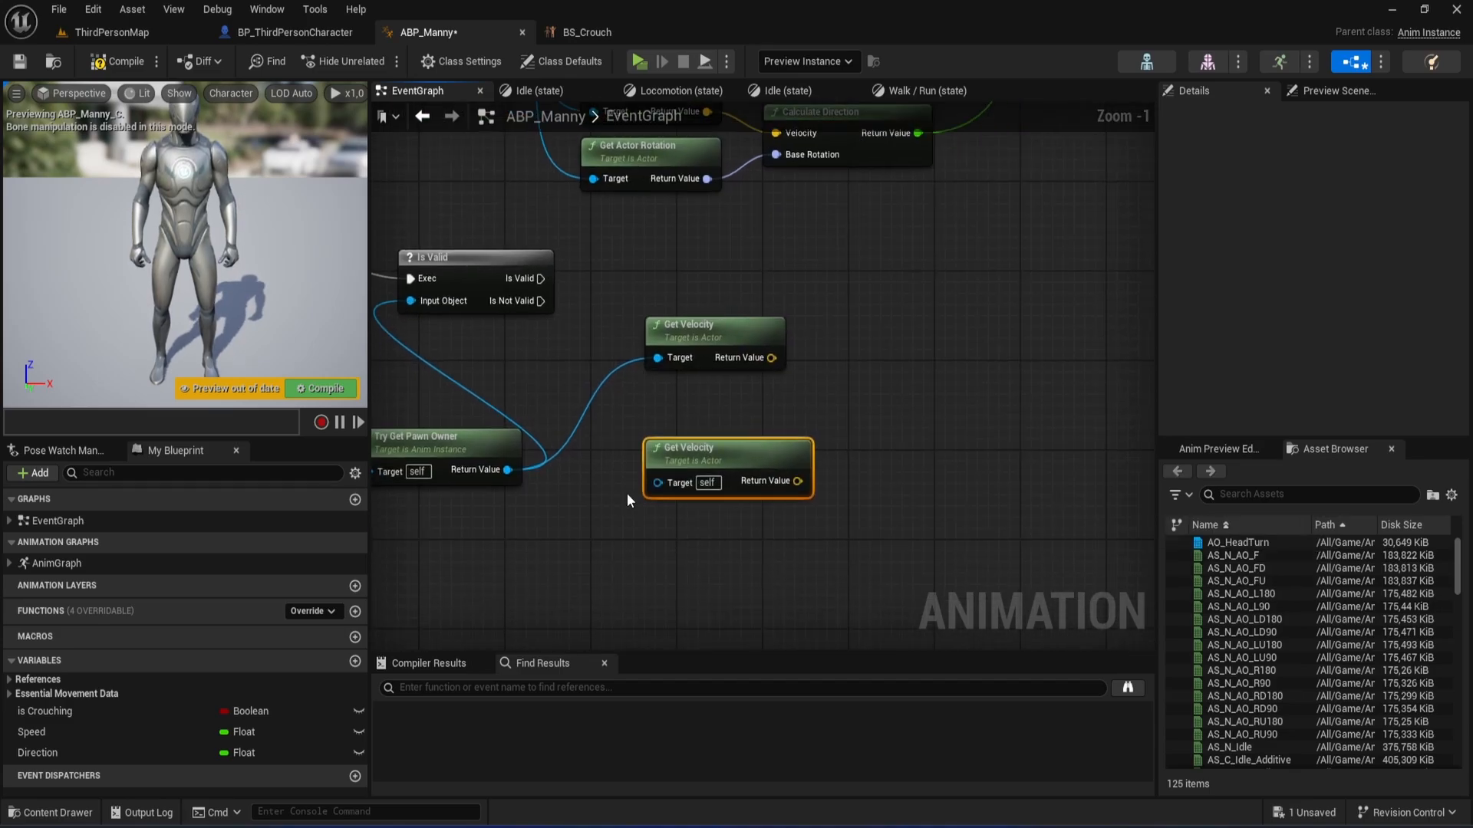
drag(509, 469, 661, 481)
right_drag(670, 279, 643, 561)
drag(670, 279, 694, 323)
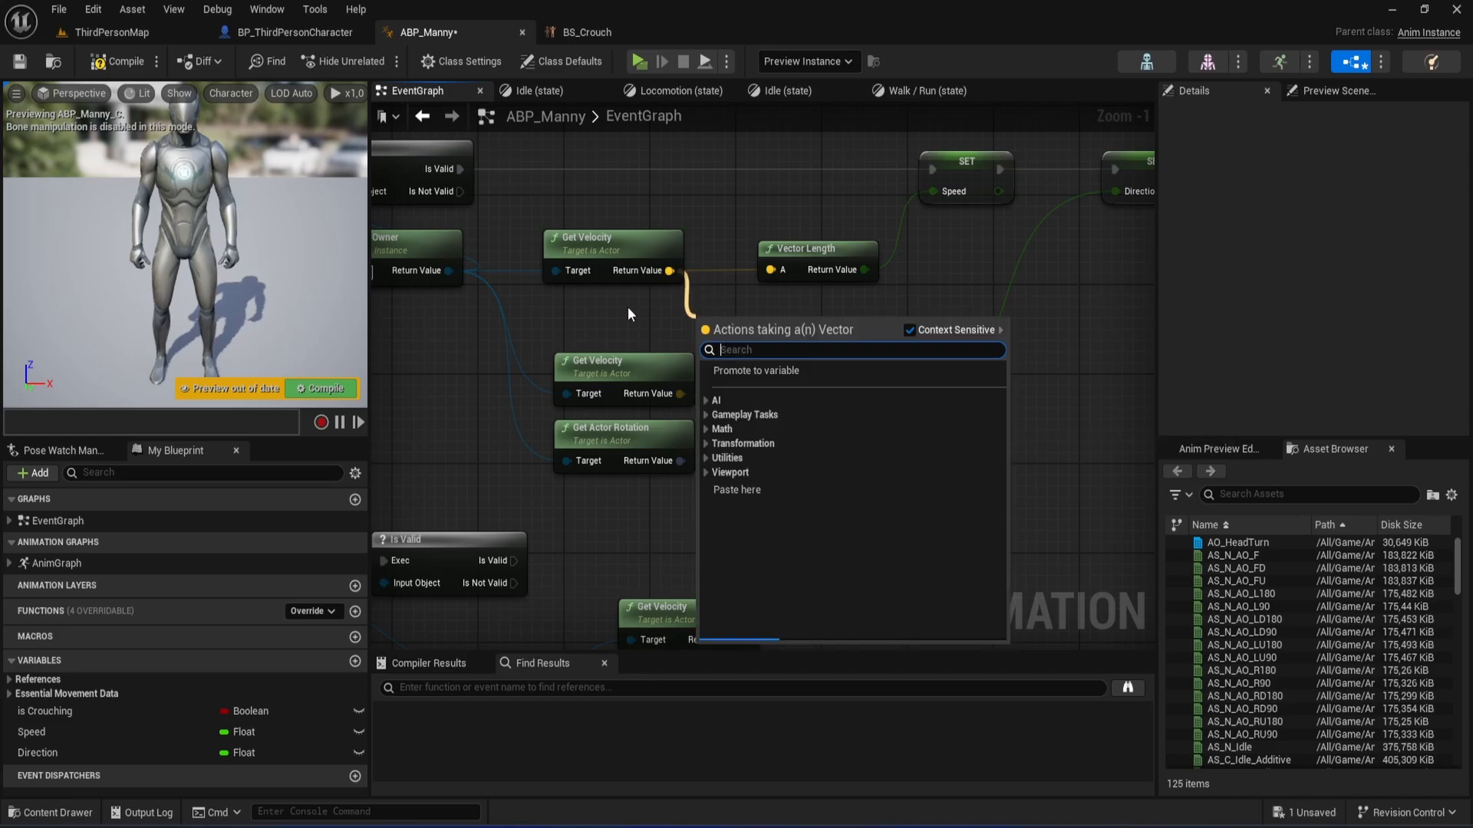
click(643, 295)
Add a Get Actor Rotation node fed by the new Try Get Pawn Owner and place it directly under the duplicated Get Velocity.
right_drag(705, 386, 687, 308)
scroll(827, 587, down, 1)
right_drag(827, 587, 795, 423)
scroll(796, 423, down, 1)
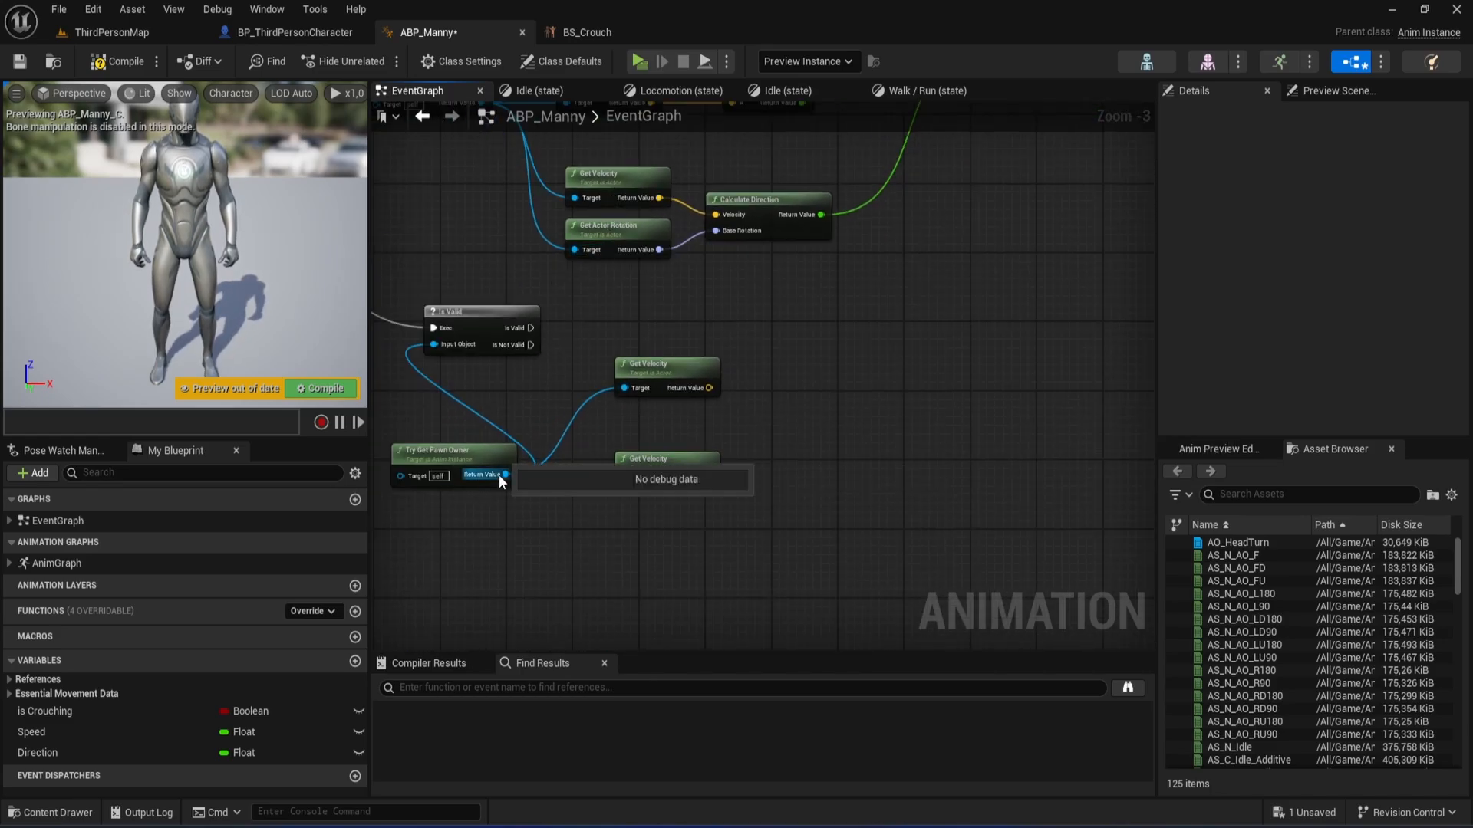
drag(506, 474, 635, 545)
text(get actor rota)
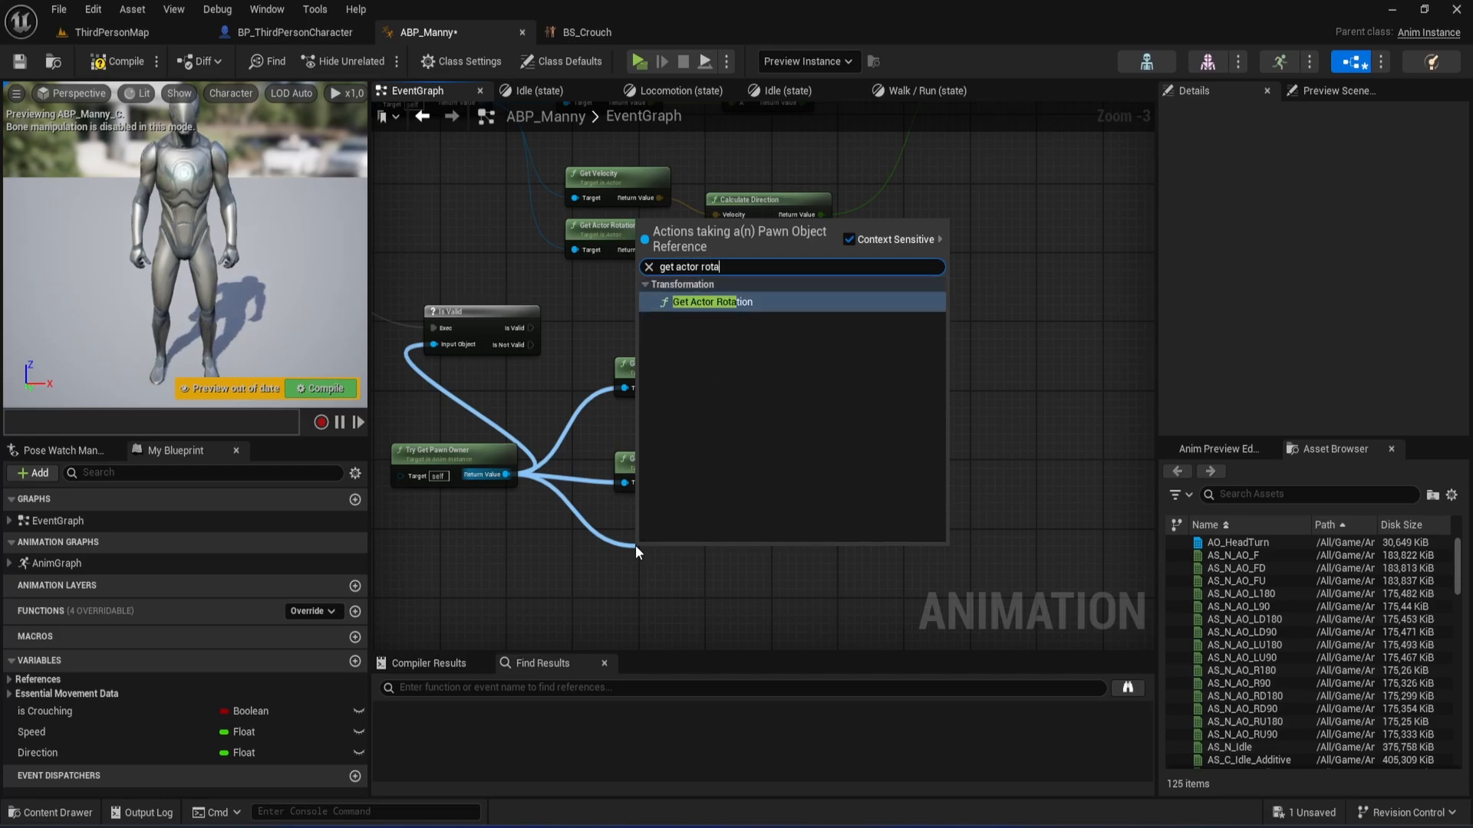
key(Return)
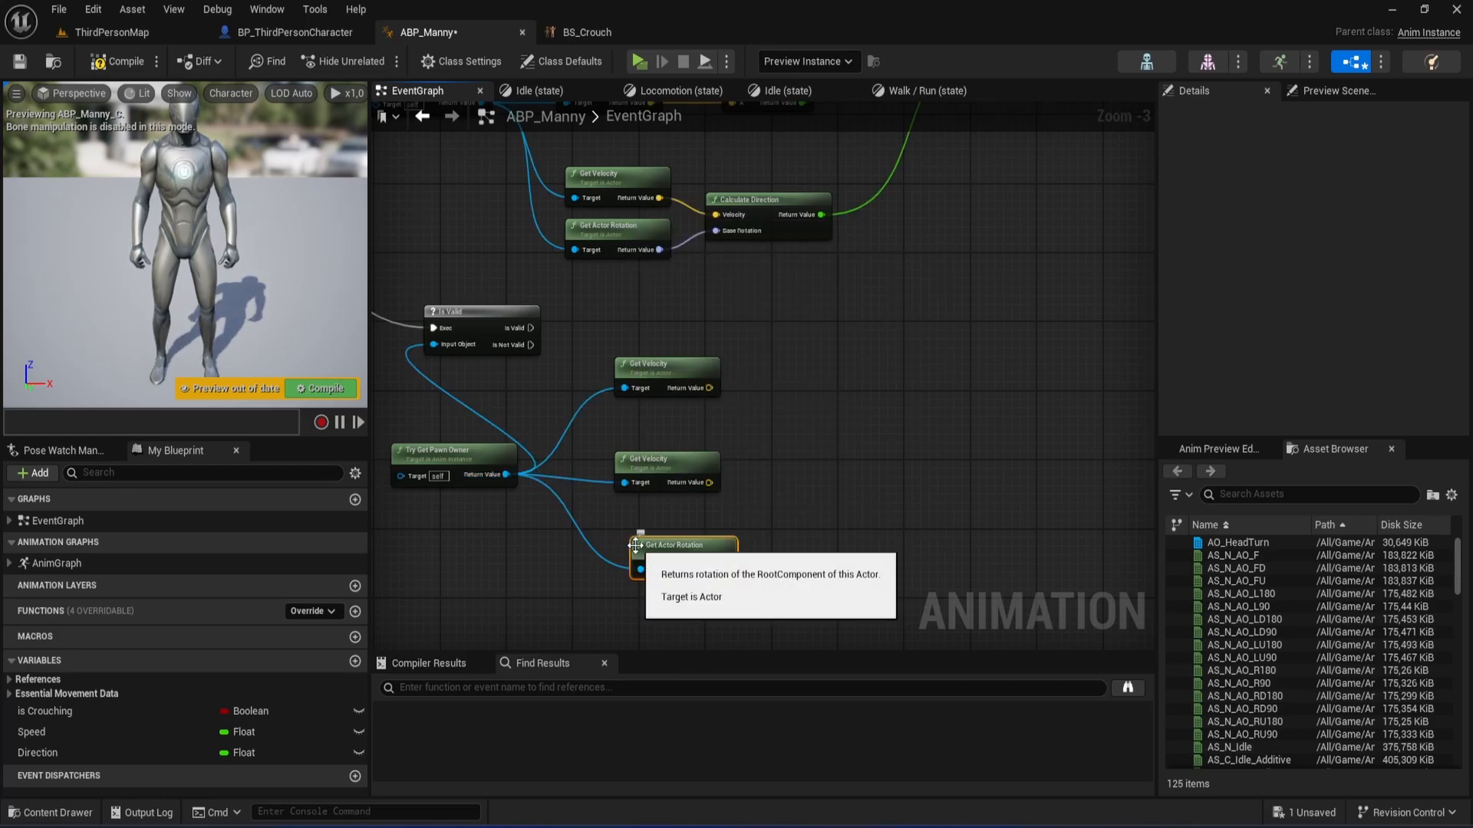
drag(686, 549, 671, 507)
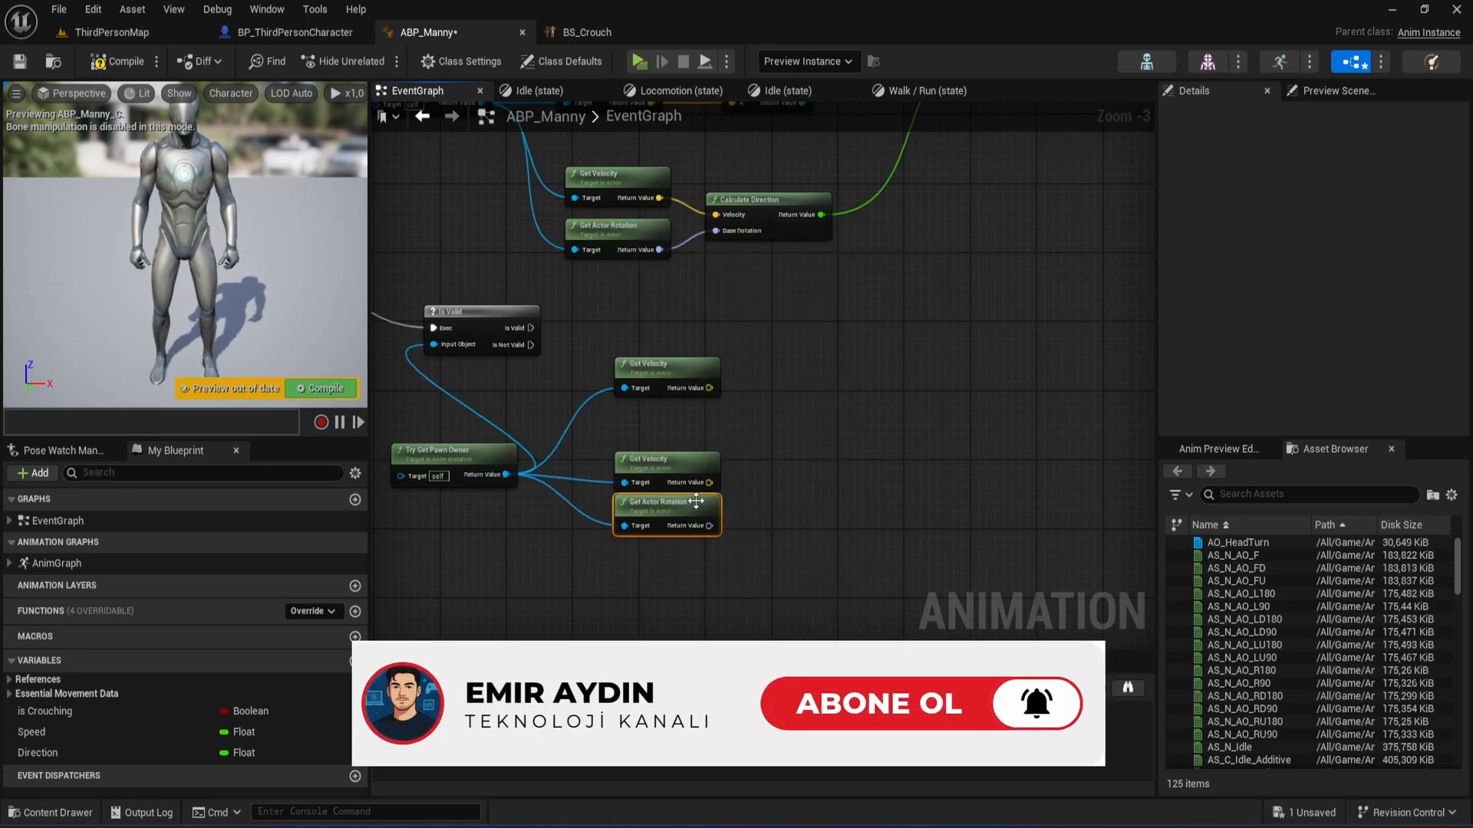
Add a Calculate Direction node from the new Get Actor Rotation and connect the duplicated Get Velocity to its Velocity input.
click(810, 466)
right_drag(810, 467, 677, 523)
drag(579, 584, 688, 525)
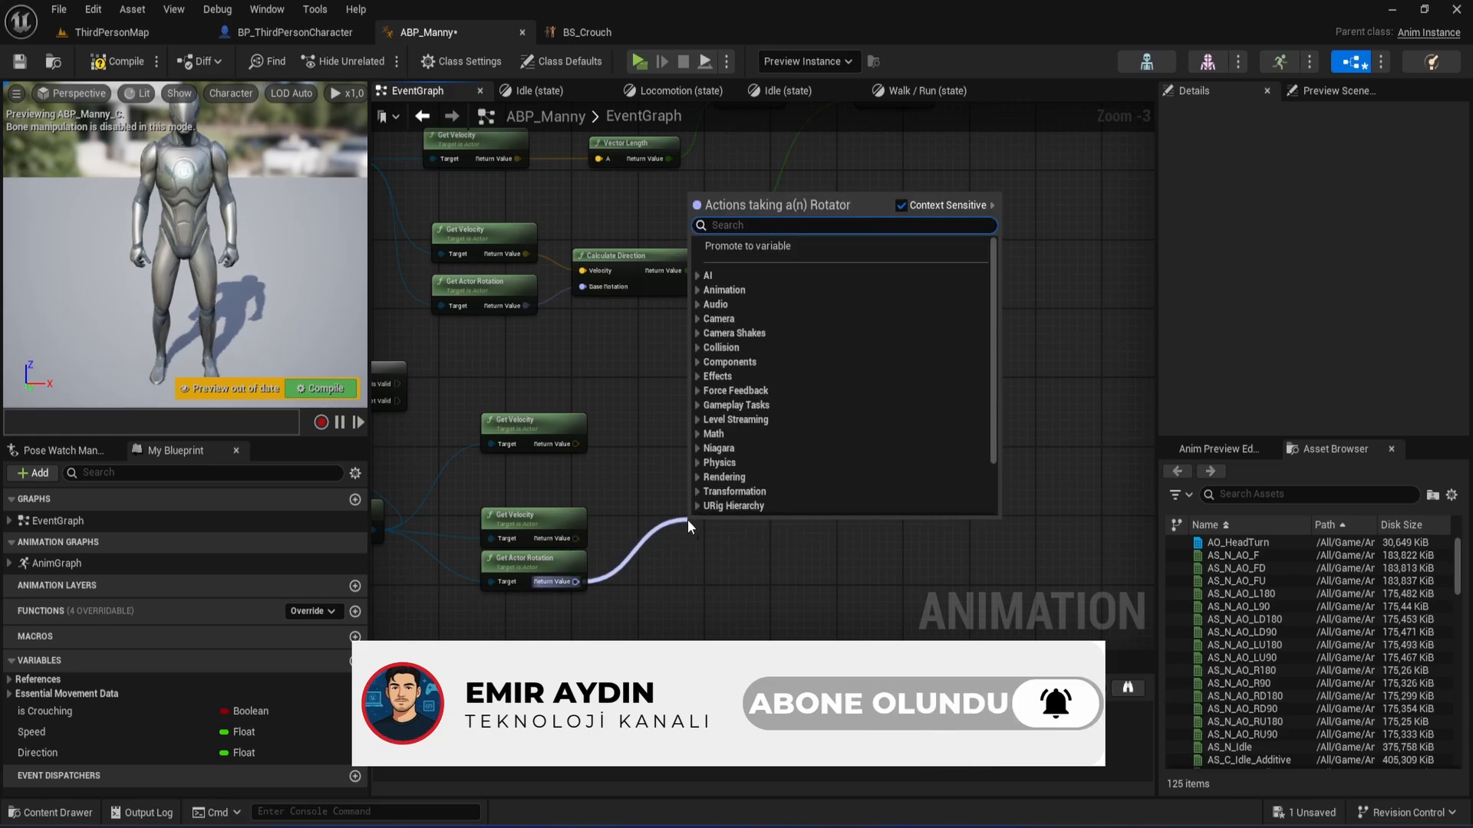
text(calculate dir)
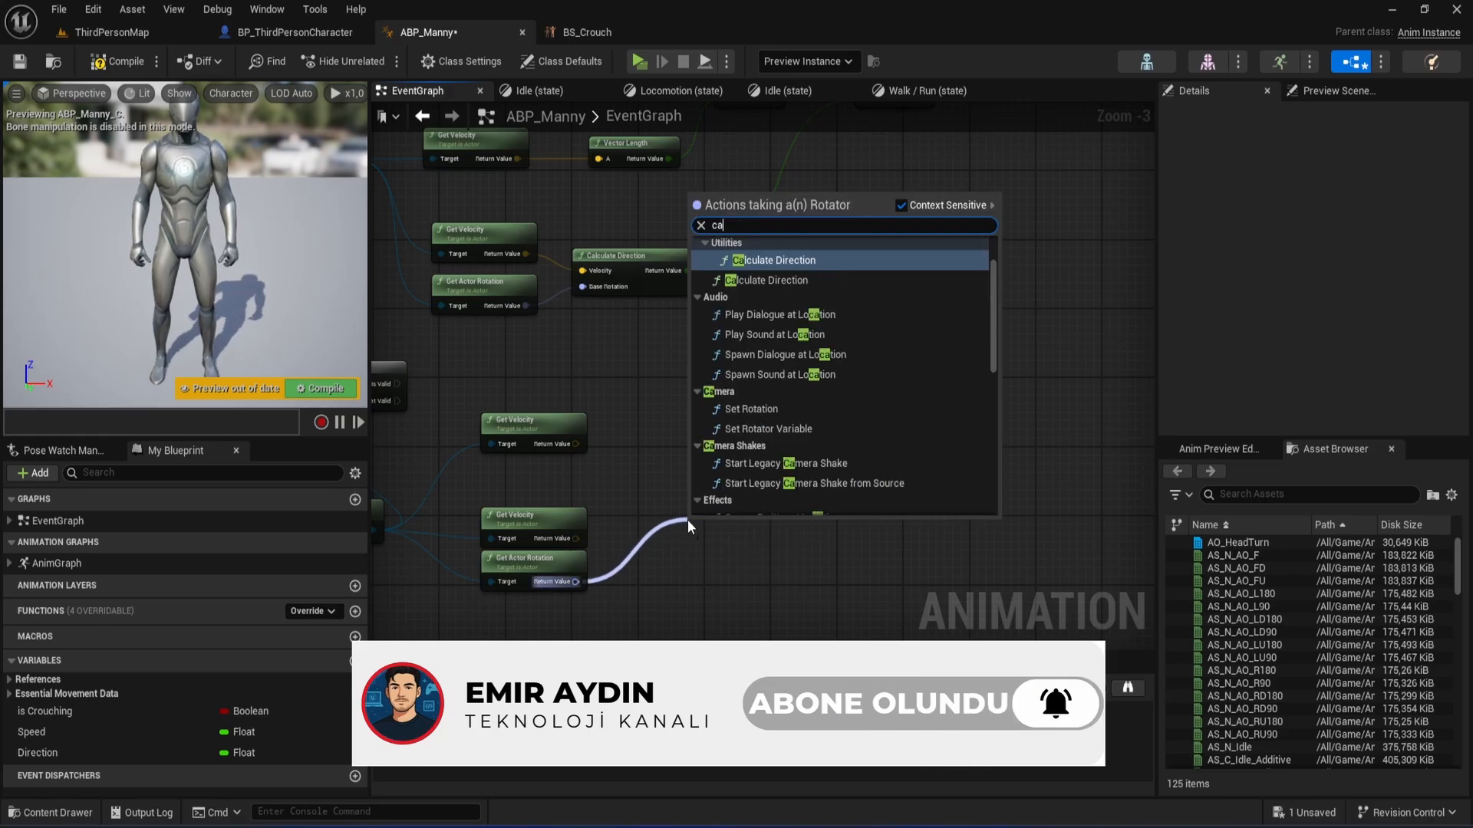
key(Return)
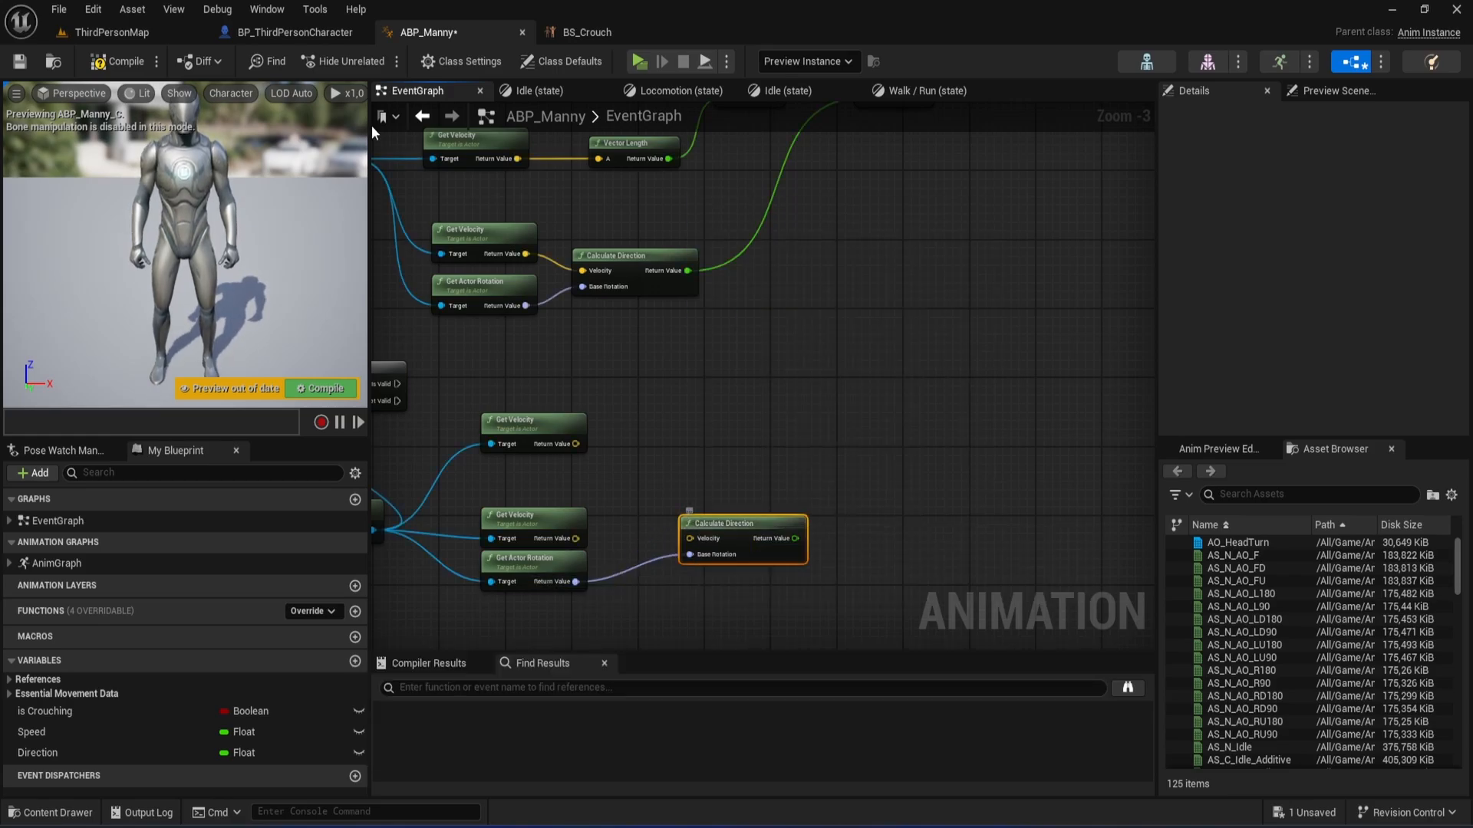
scroll(663, 550, up, 3)
drag(532, 533, 680, 516)
click(718, 460)
Try adding another Calculate Direction node, targeting the Anim Instance, from the full action list and delete it.
right_drag(718, 460, 692, 336)
right_click(590, 593)
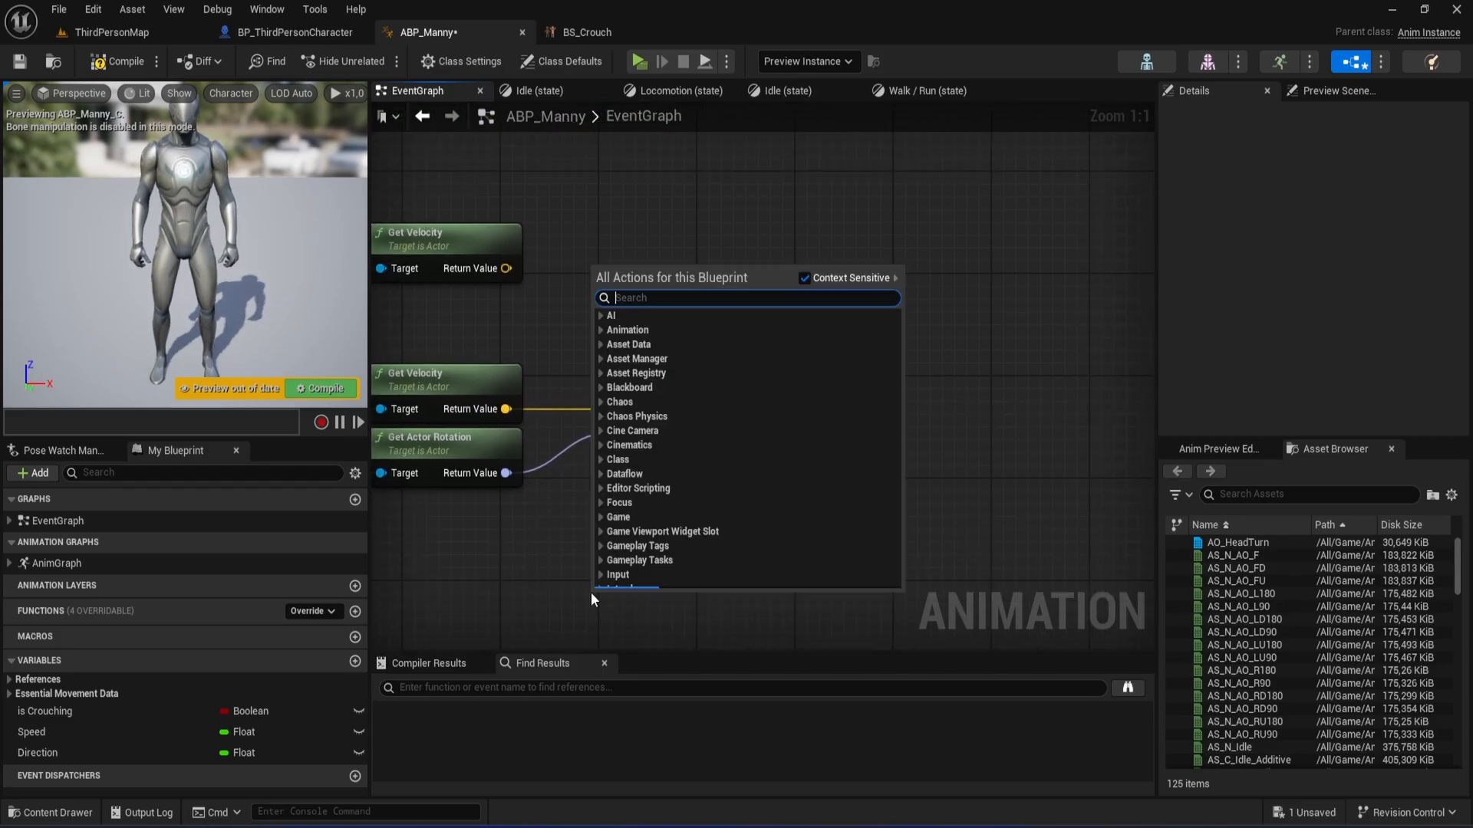
text(calculate)
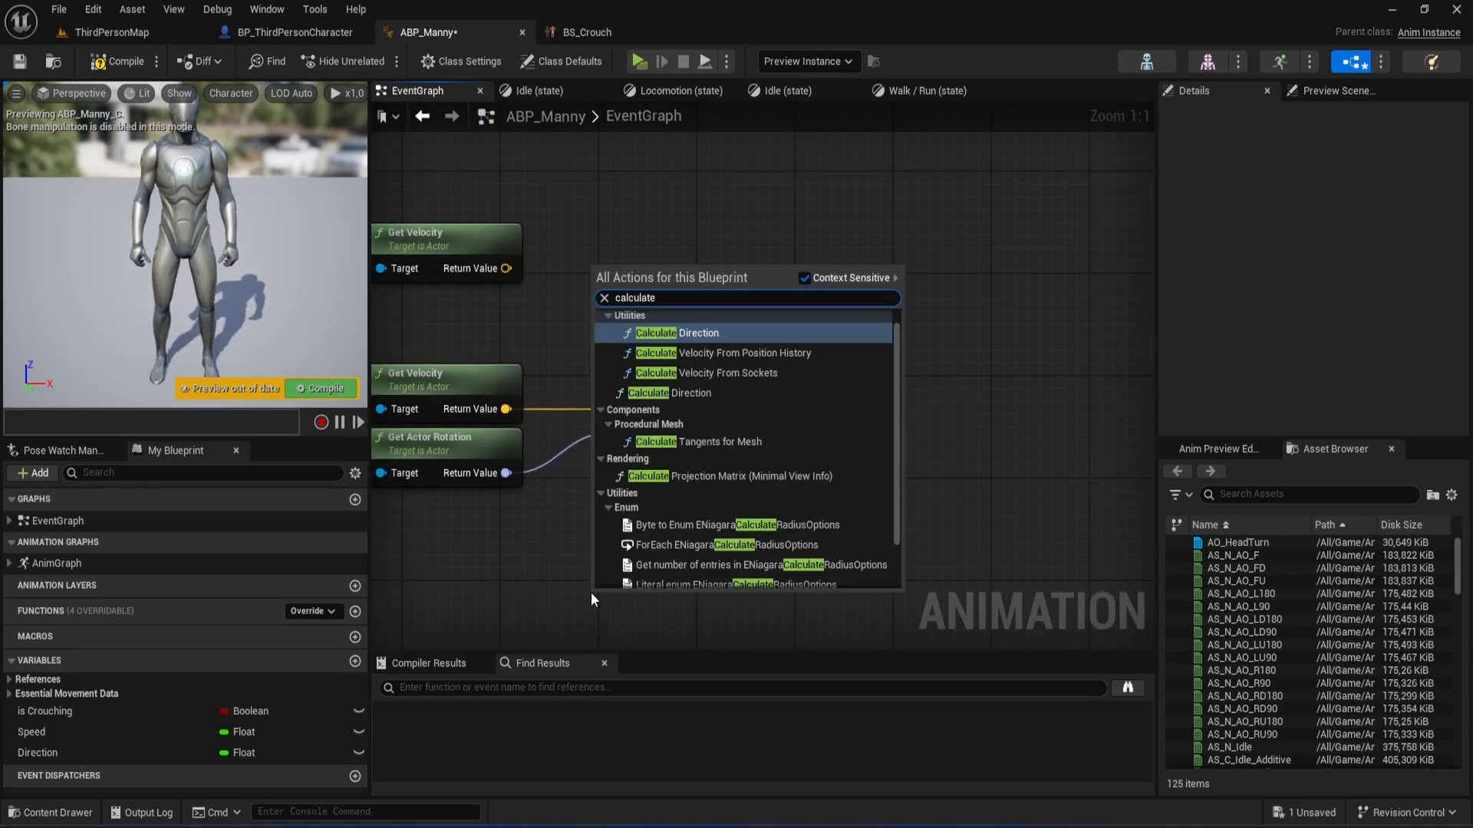
text( direction)
key(Return)
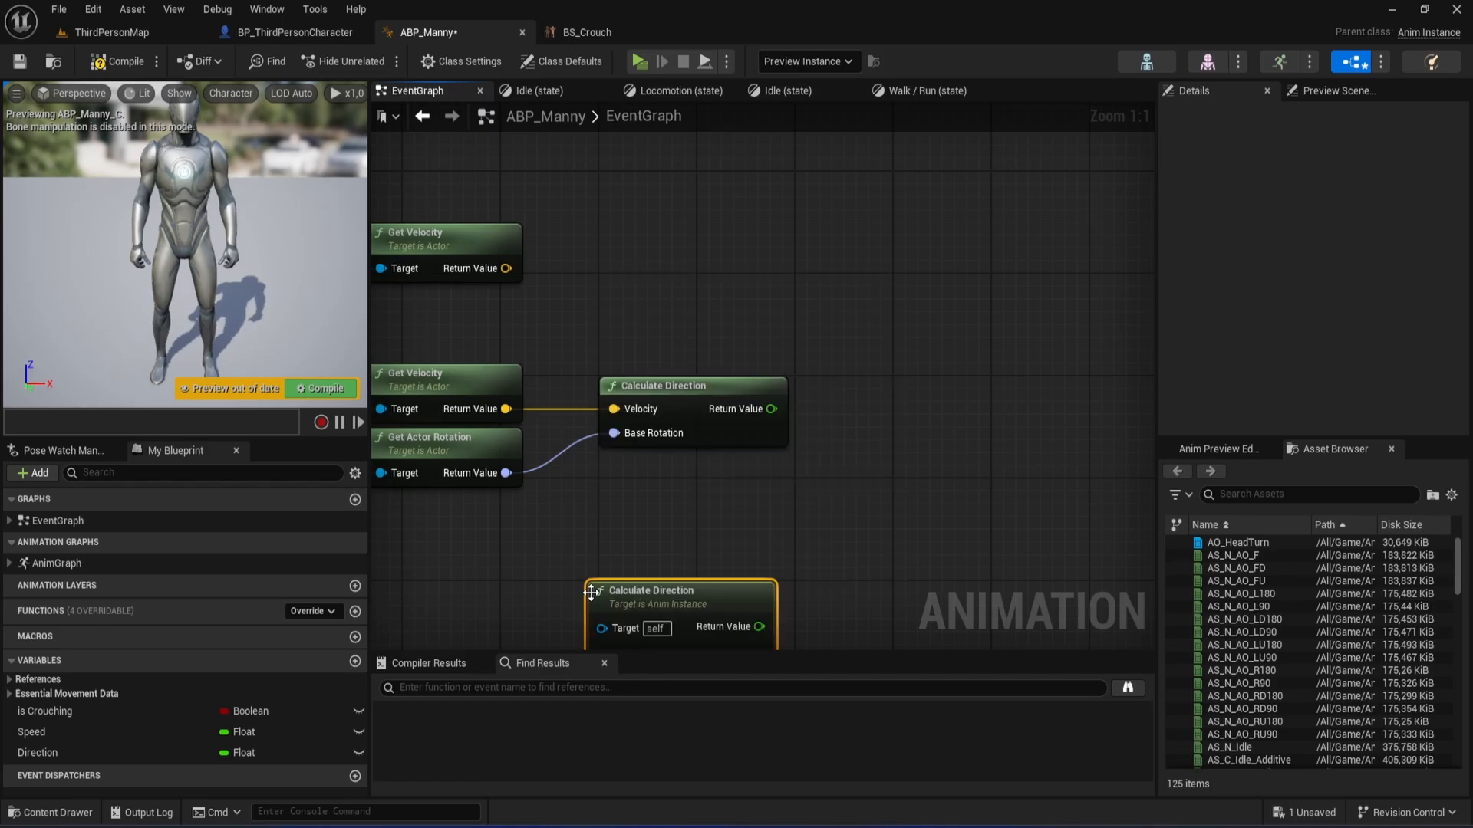
right_drag(712, 564, 682, 505)
drag(682, 505, 691, 442)
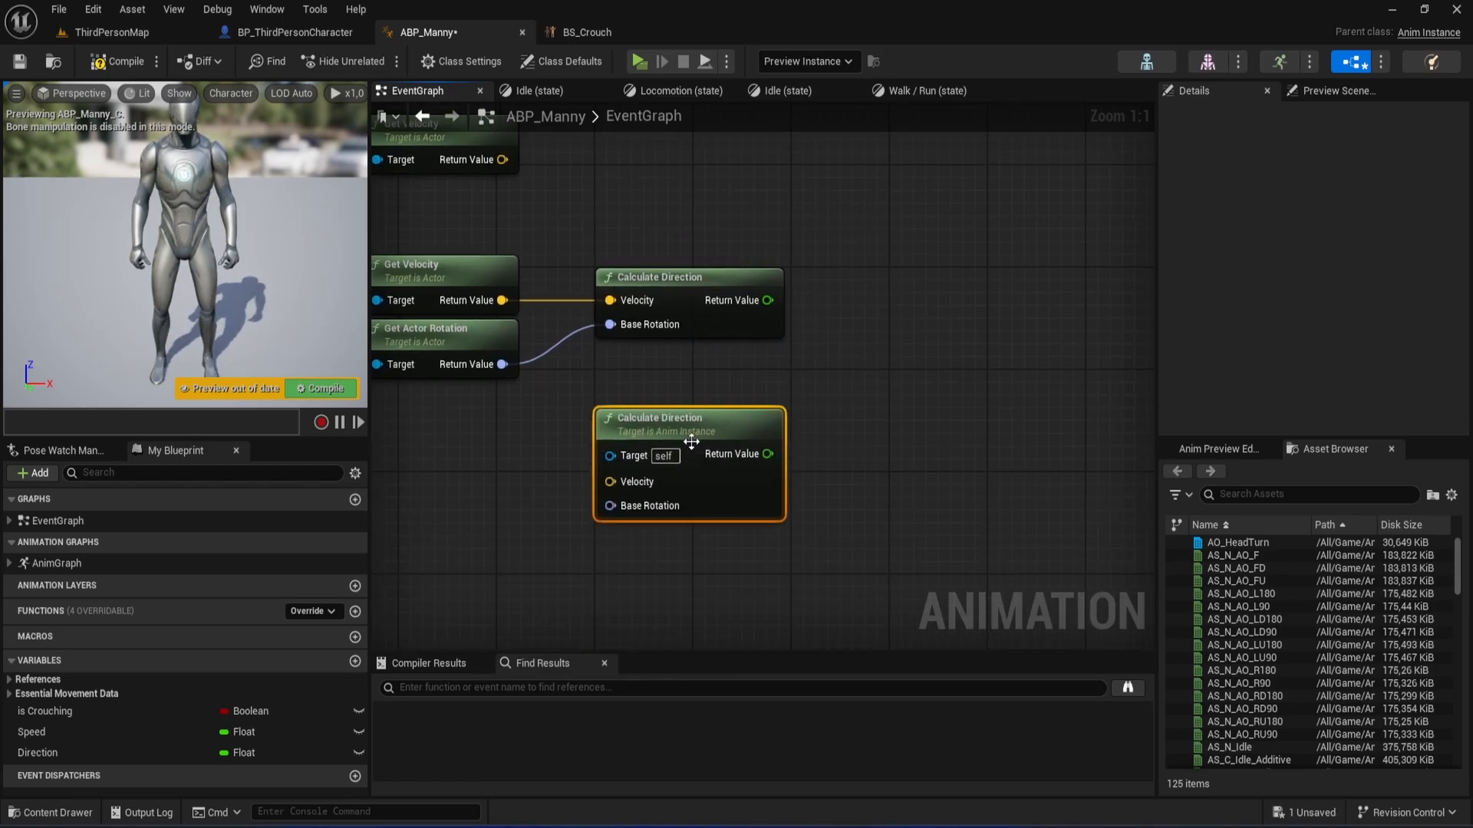
key(Delete)
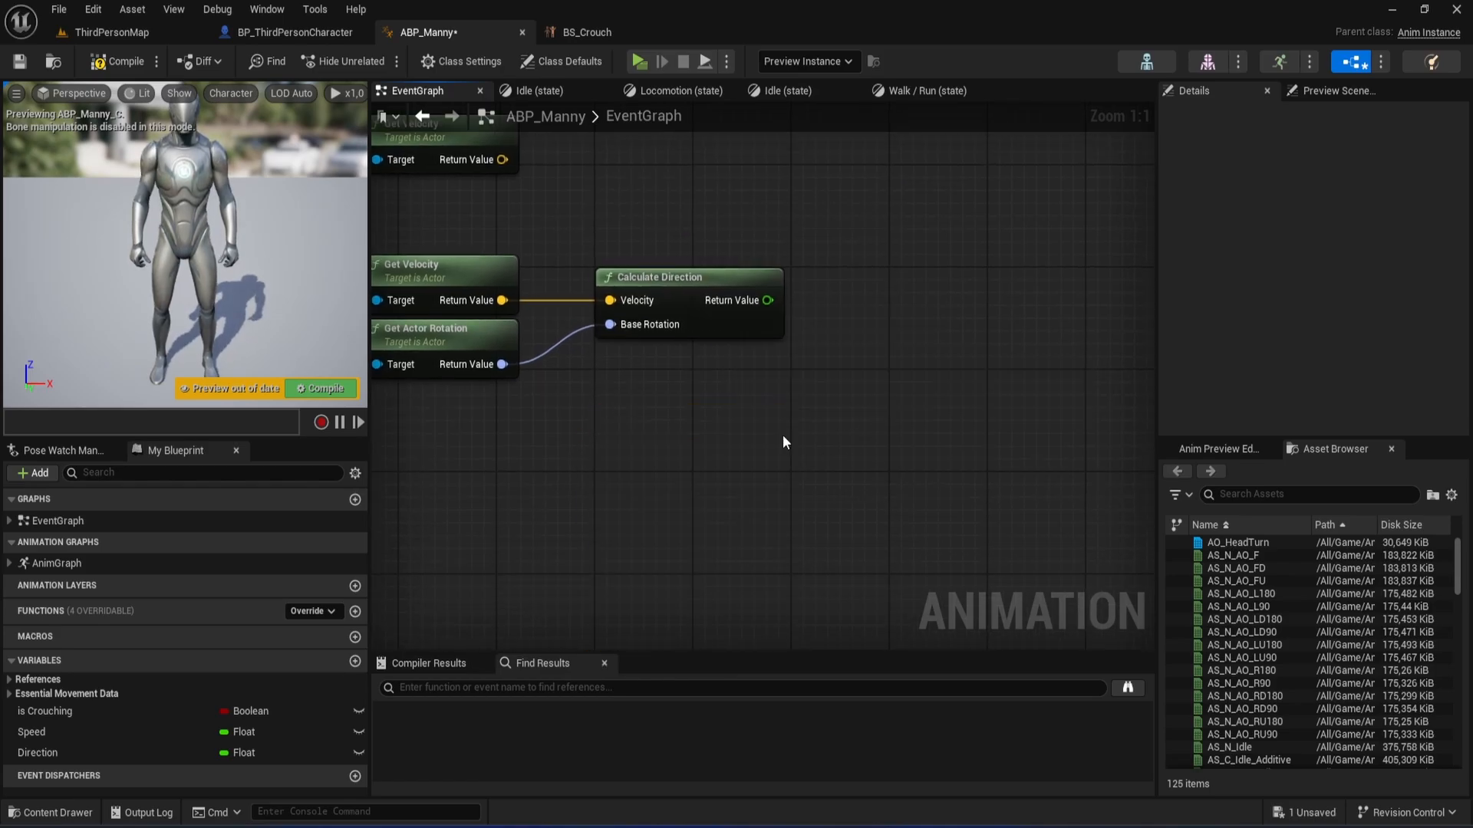
right_drag(783, 437, 800, 469)
scroll(787, 430, down, 5)
scroll(721, 439, up, 2)
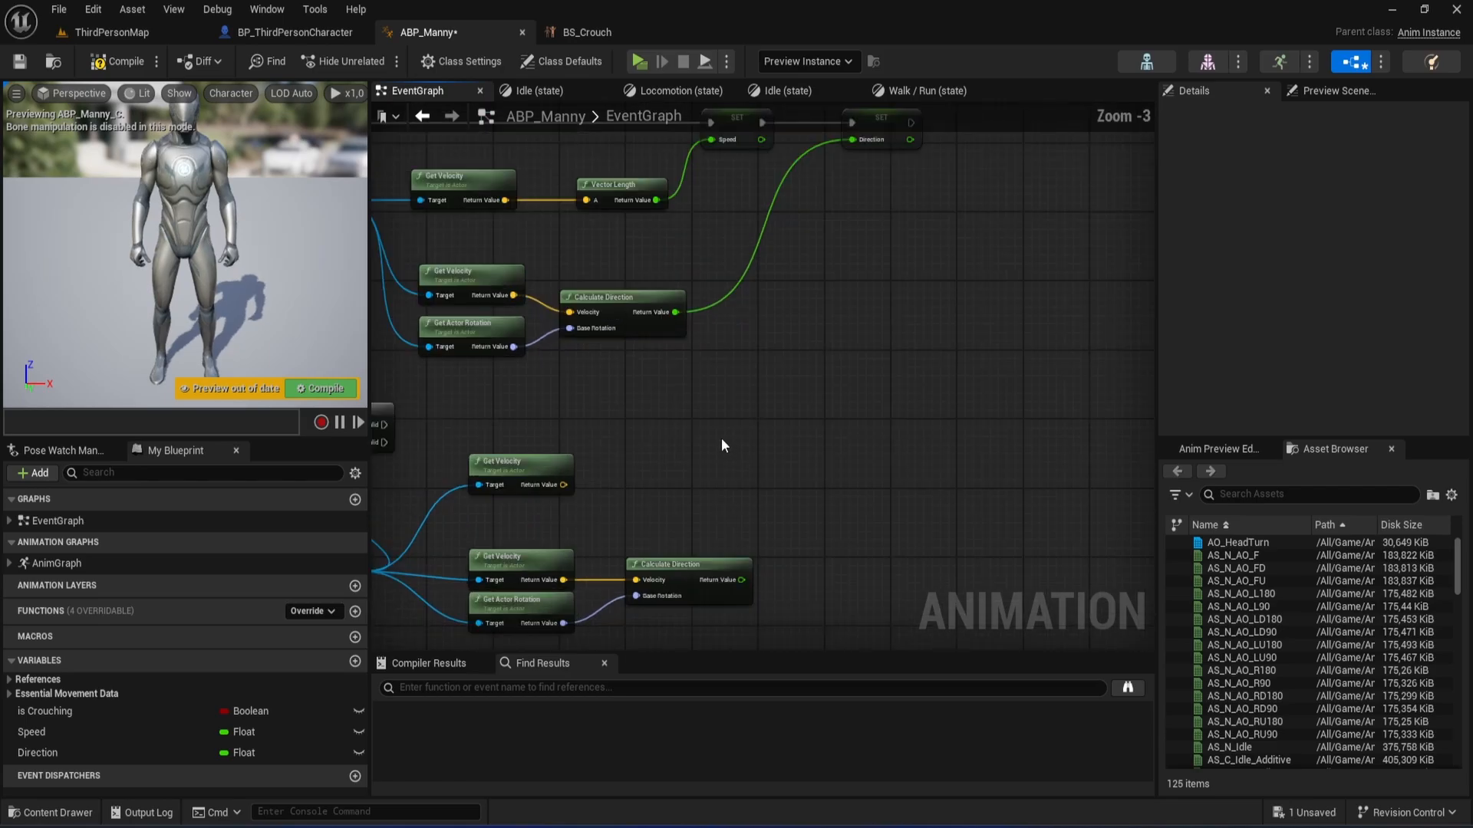
mouse_move(724, 441)
right_down()
mouse_move(752, 564)
mouse_move(762, 509)
mouse_move(742, 435)
right_up()
click(732, 239)
drag(587, 445, 770, 438)
click(615, 460)
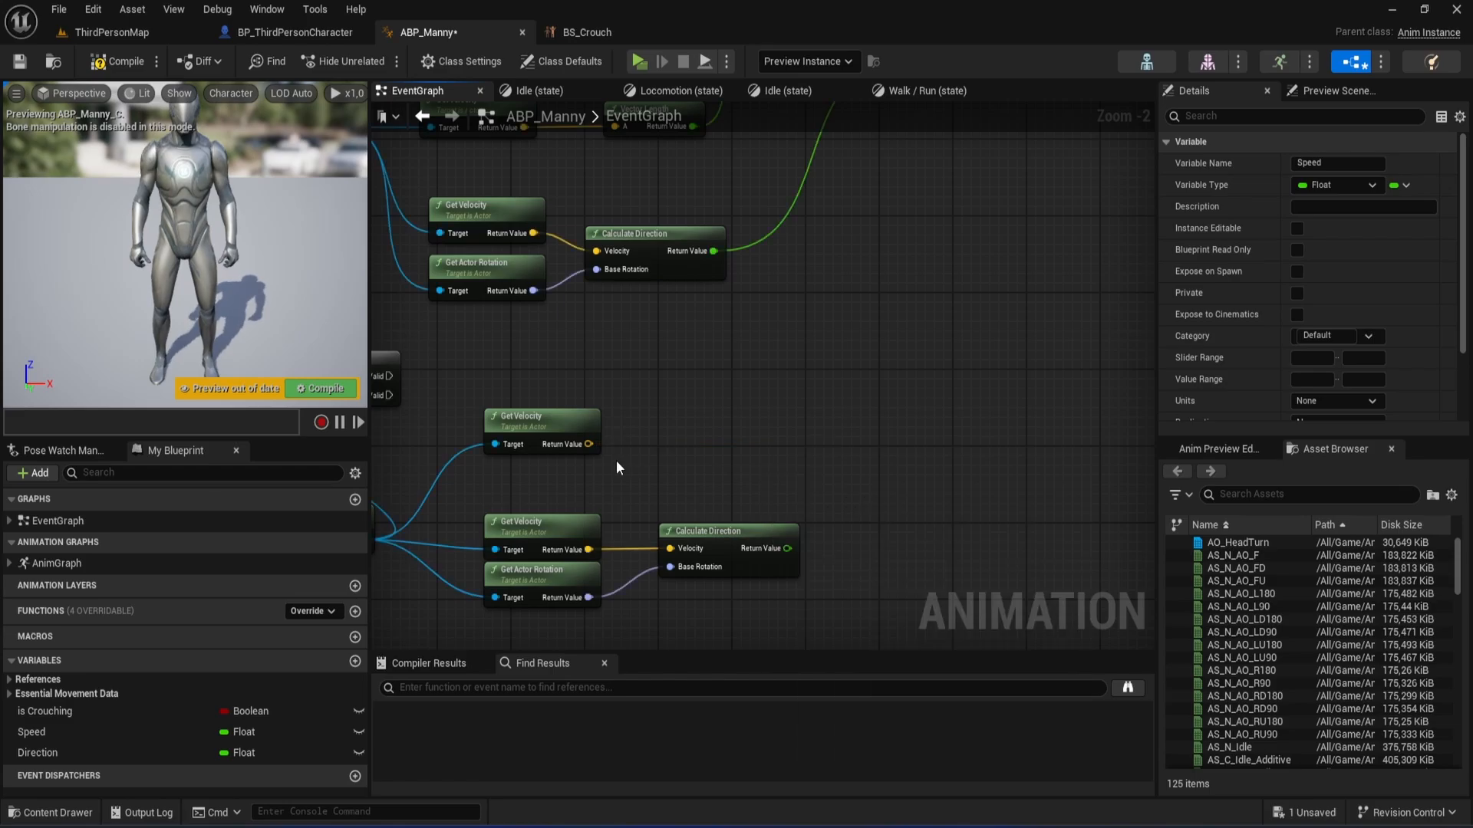
Promote the Return Value of the upper new Get Velocity node to a variable with its own Set node.
drag(588, 444, 847, 416)
click(880, 496)
right_drag(835, 342, 842, 524)
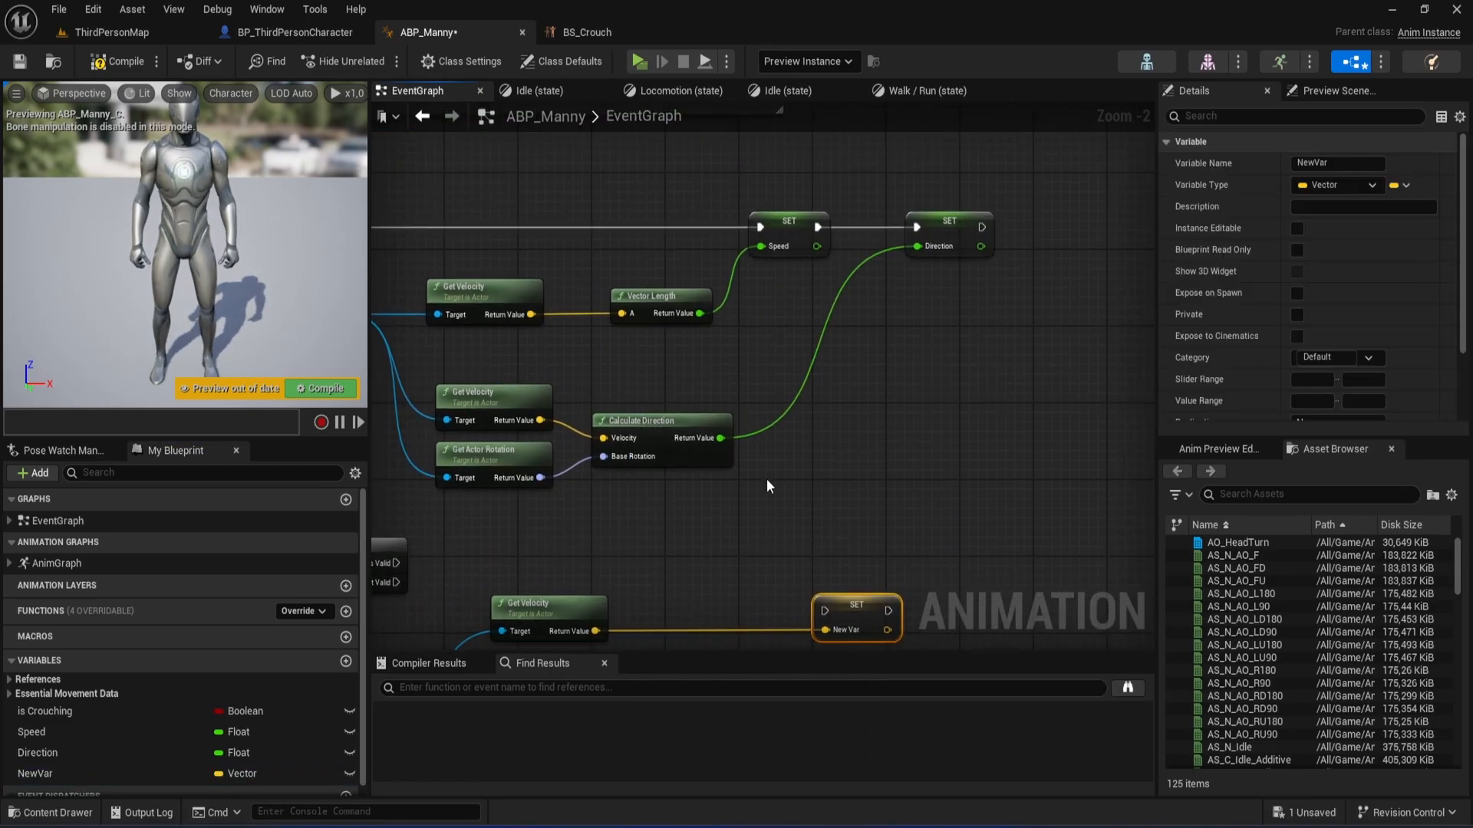
Add a Vector Length node fed by the upper new Get Velocity node and place it above the wire to the Set node.
right_drag(742, 515, 818, 466)
right_drag(713, 598, 657, 504)
drag(620, 485, 689, 489)
text(vek)
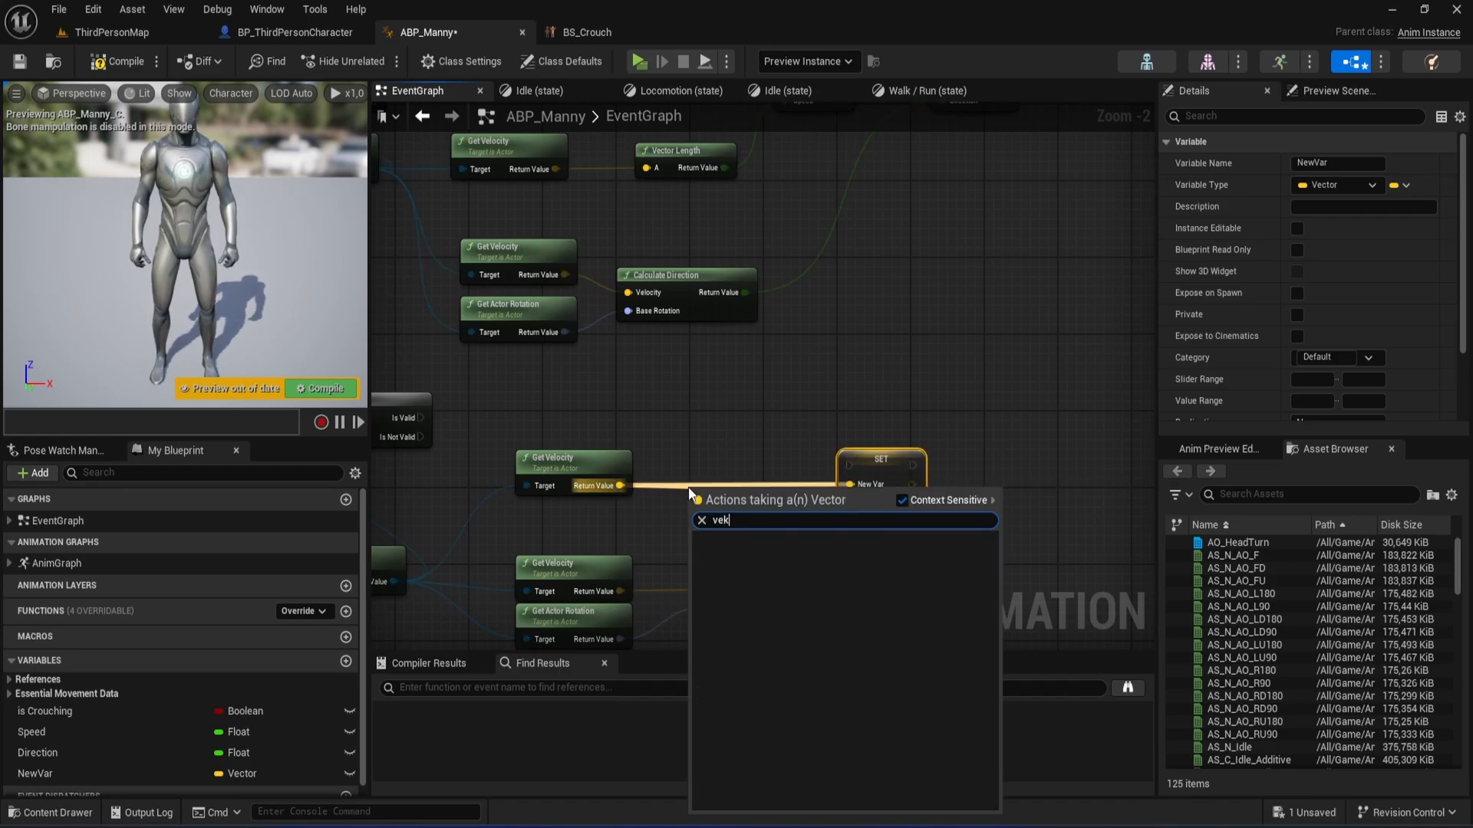
key(BackSpace)
text(ctor)
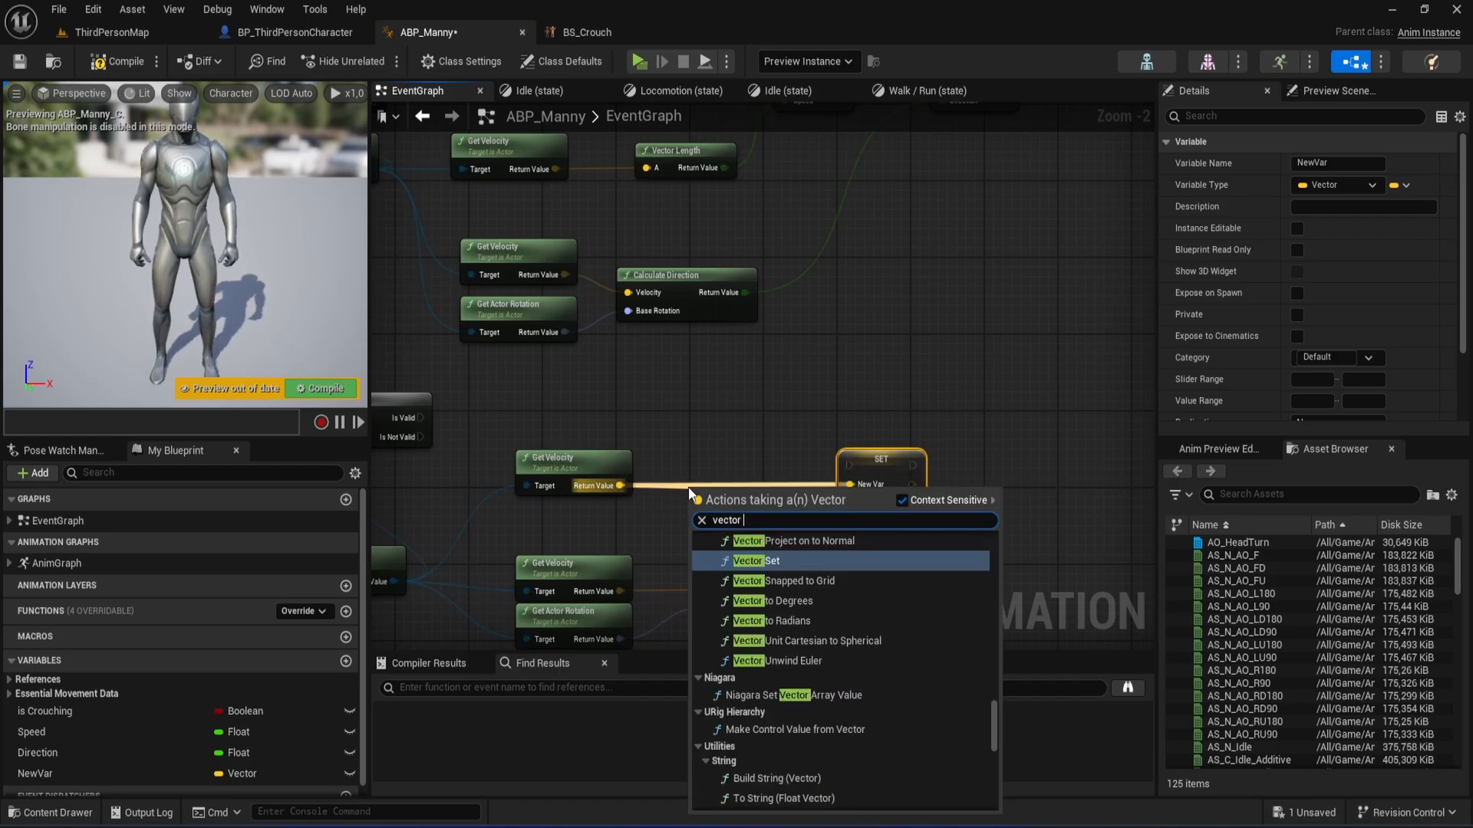
text( leng)
key(Return)
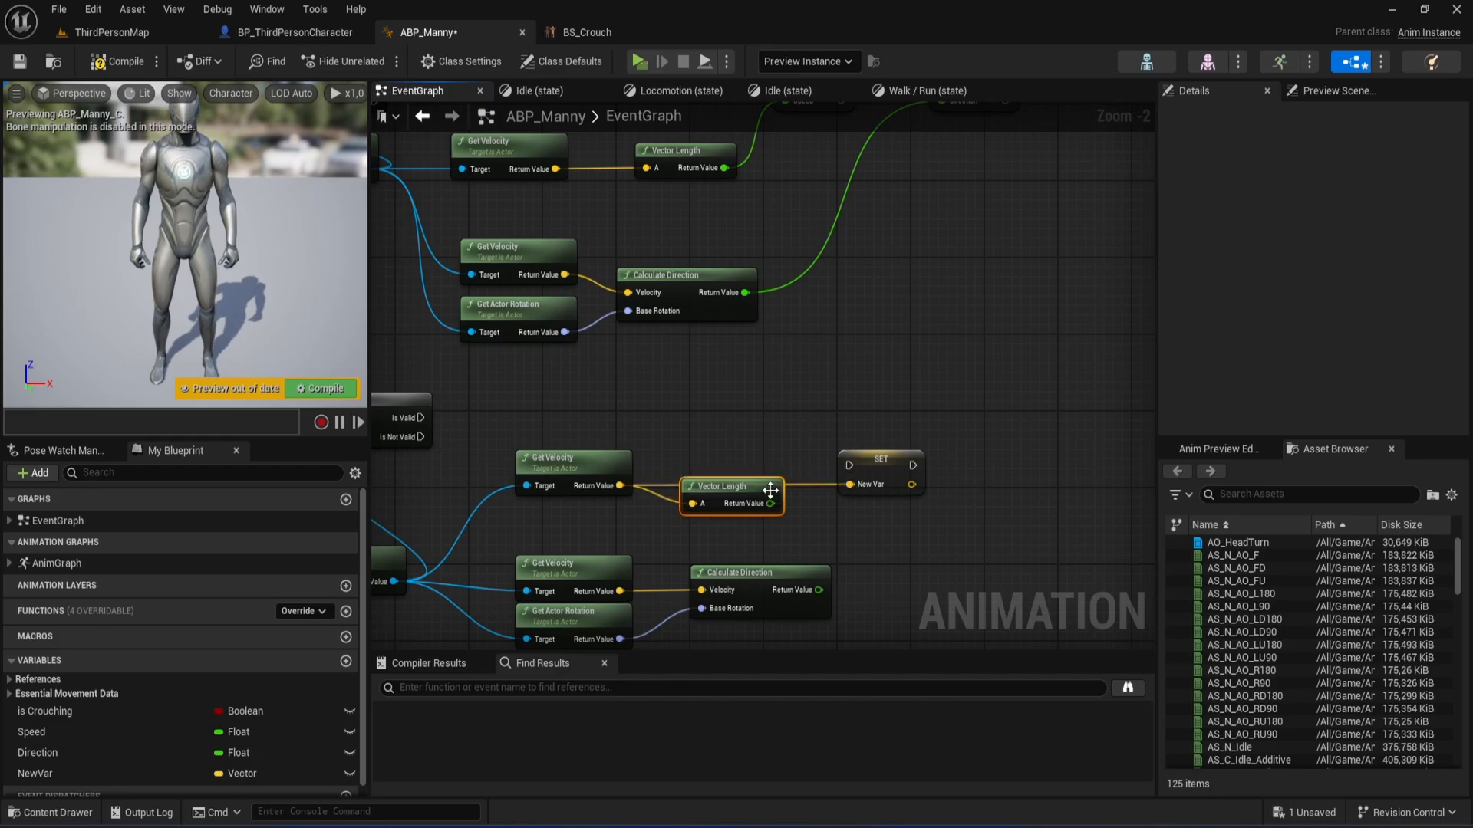
click(967, 454)
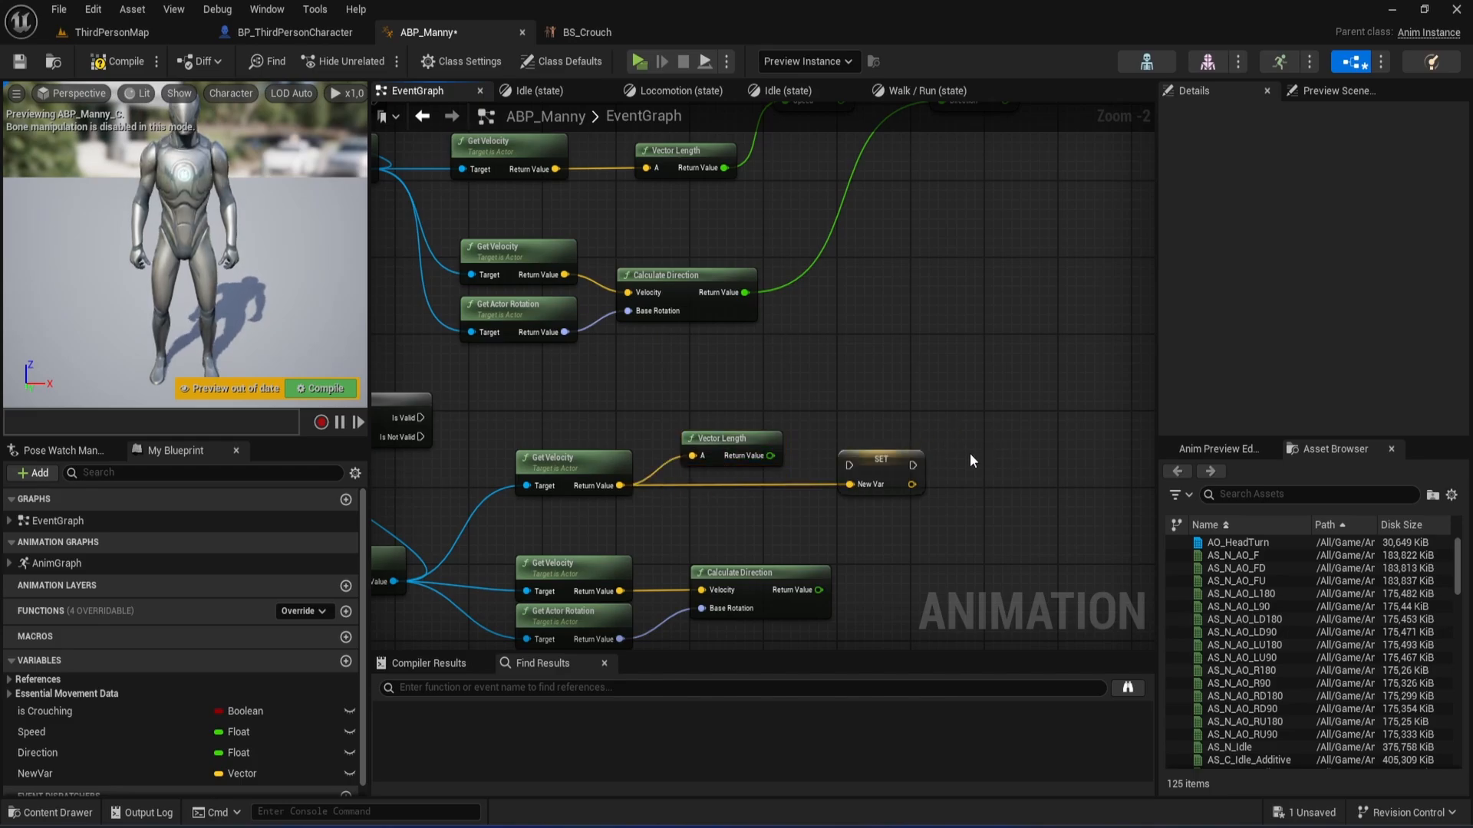
Delete the Set node of the NewVar vector and remove the NewVar variable from the blueprint.
click(894, 486)
key(Delete)
scroll(205, 767, down, 1)
click(103, 759)
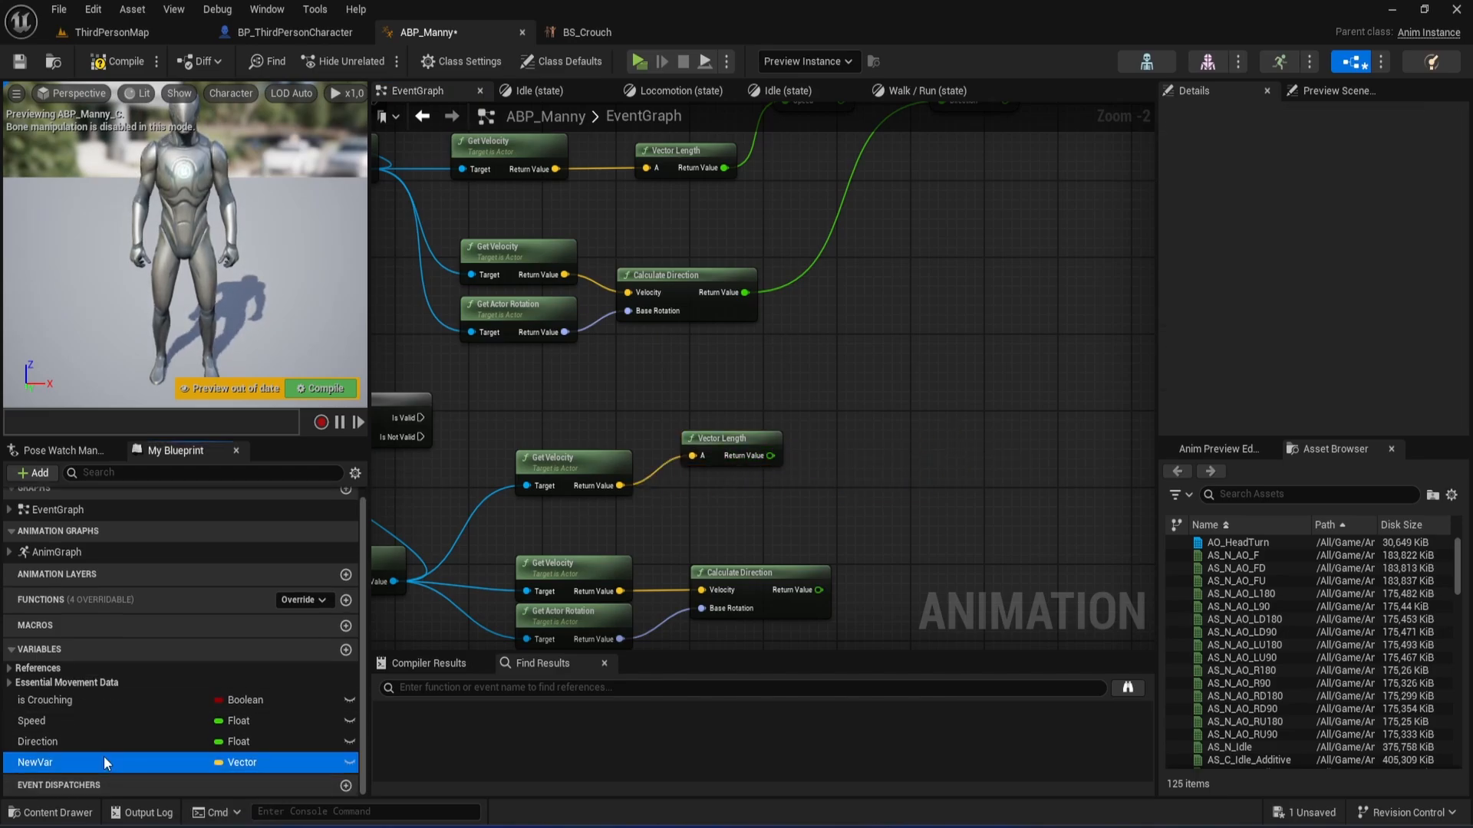
key(Delete)
Promote the new Vector Length node's Return Value to a float variable with its own Set node and name it Speed 2.
drag(757, 459, 849, 445)
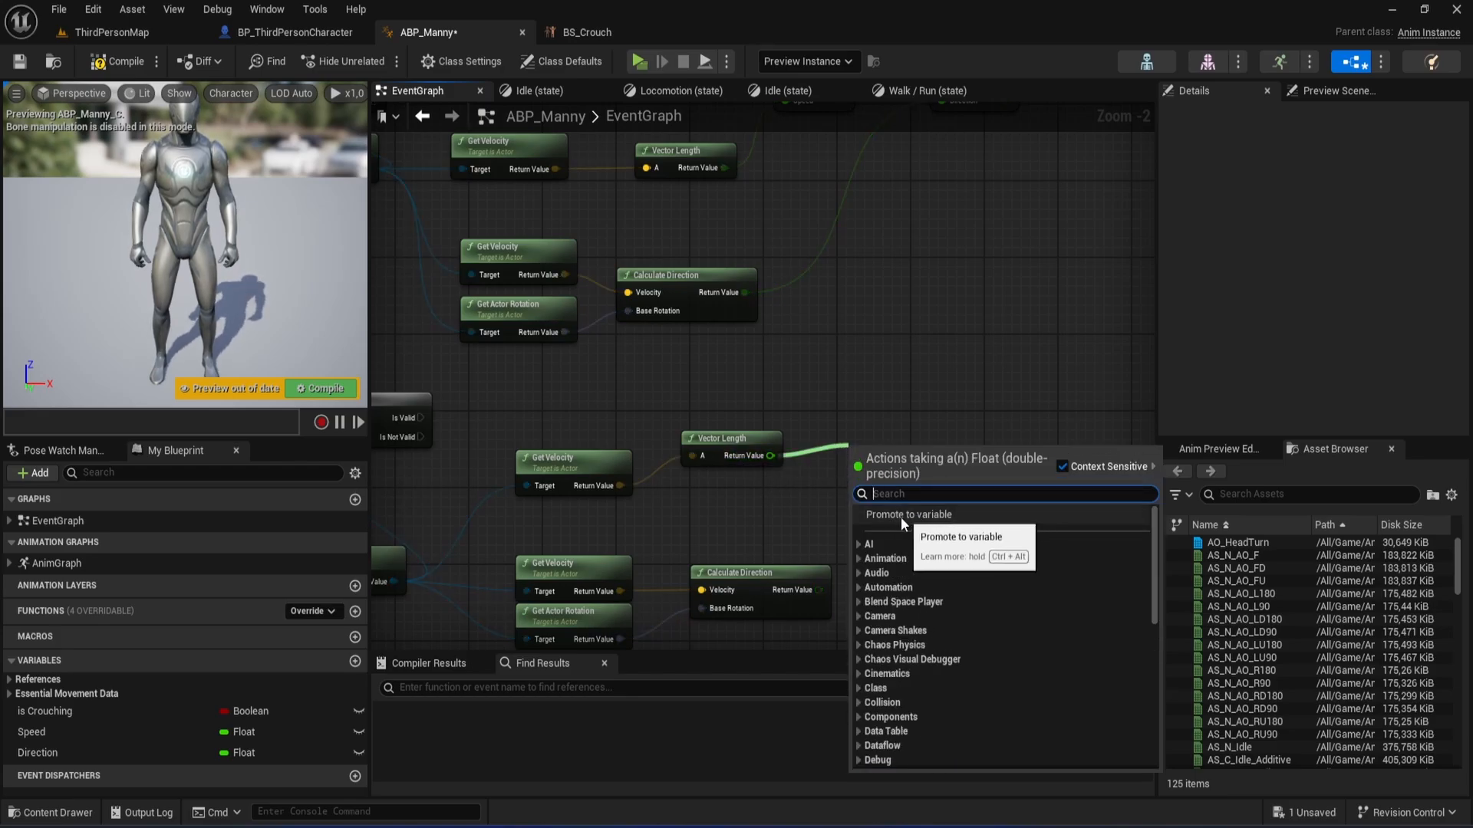
key(Escape)
click(945, 517)
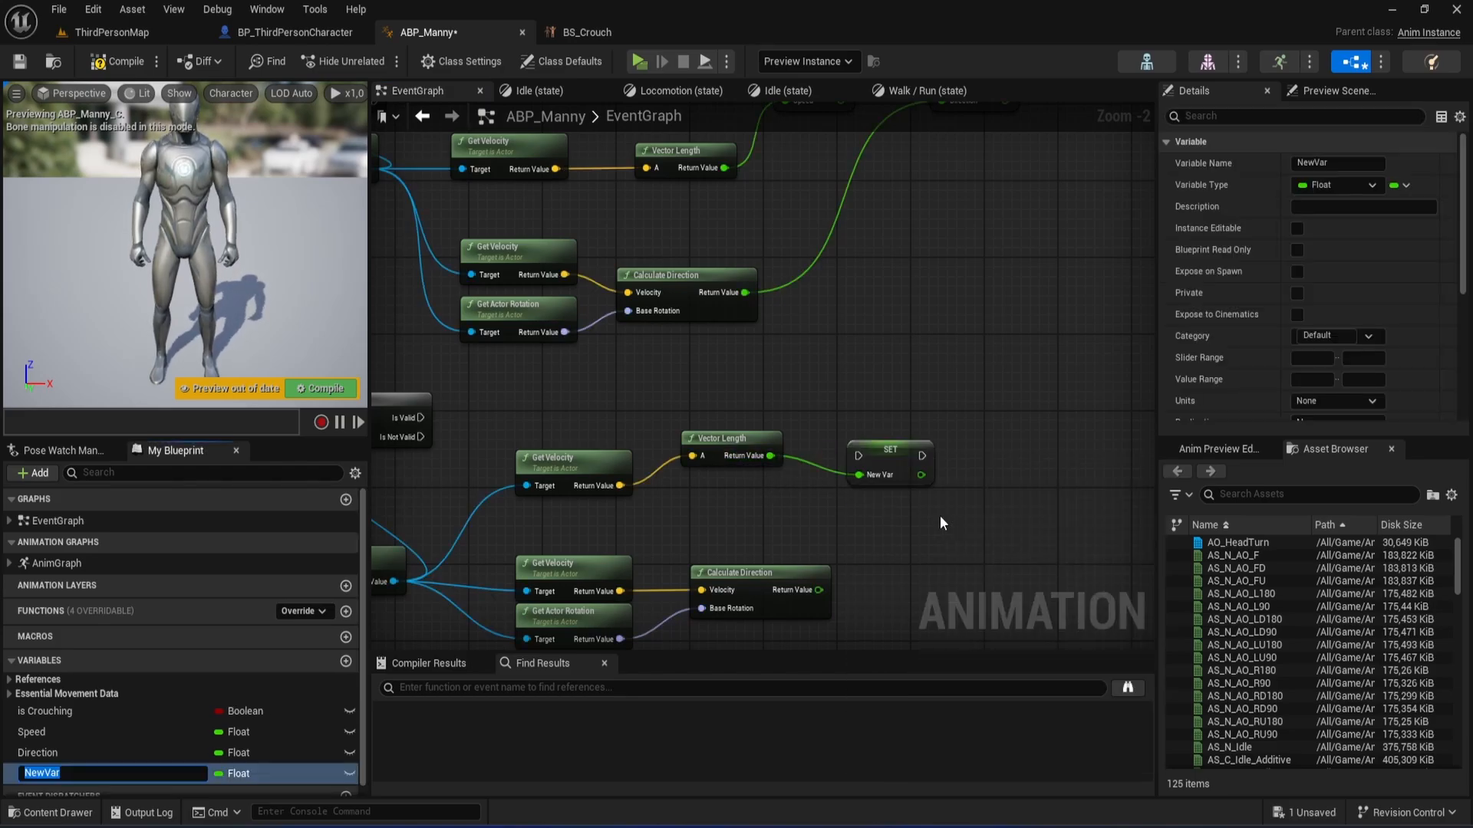
double_click(1350, 162)
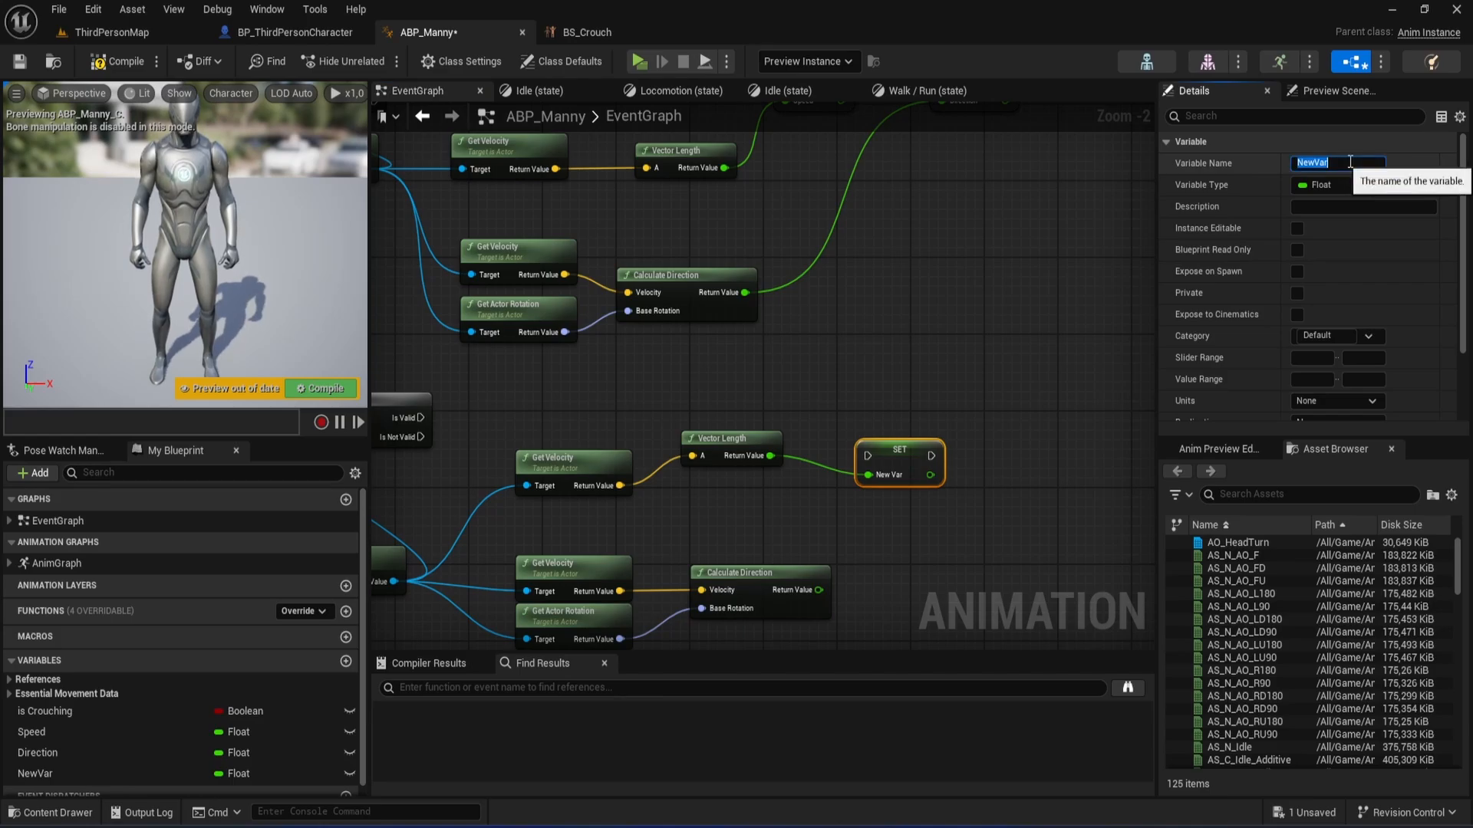
text(Speed )
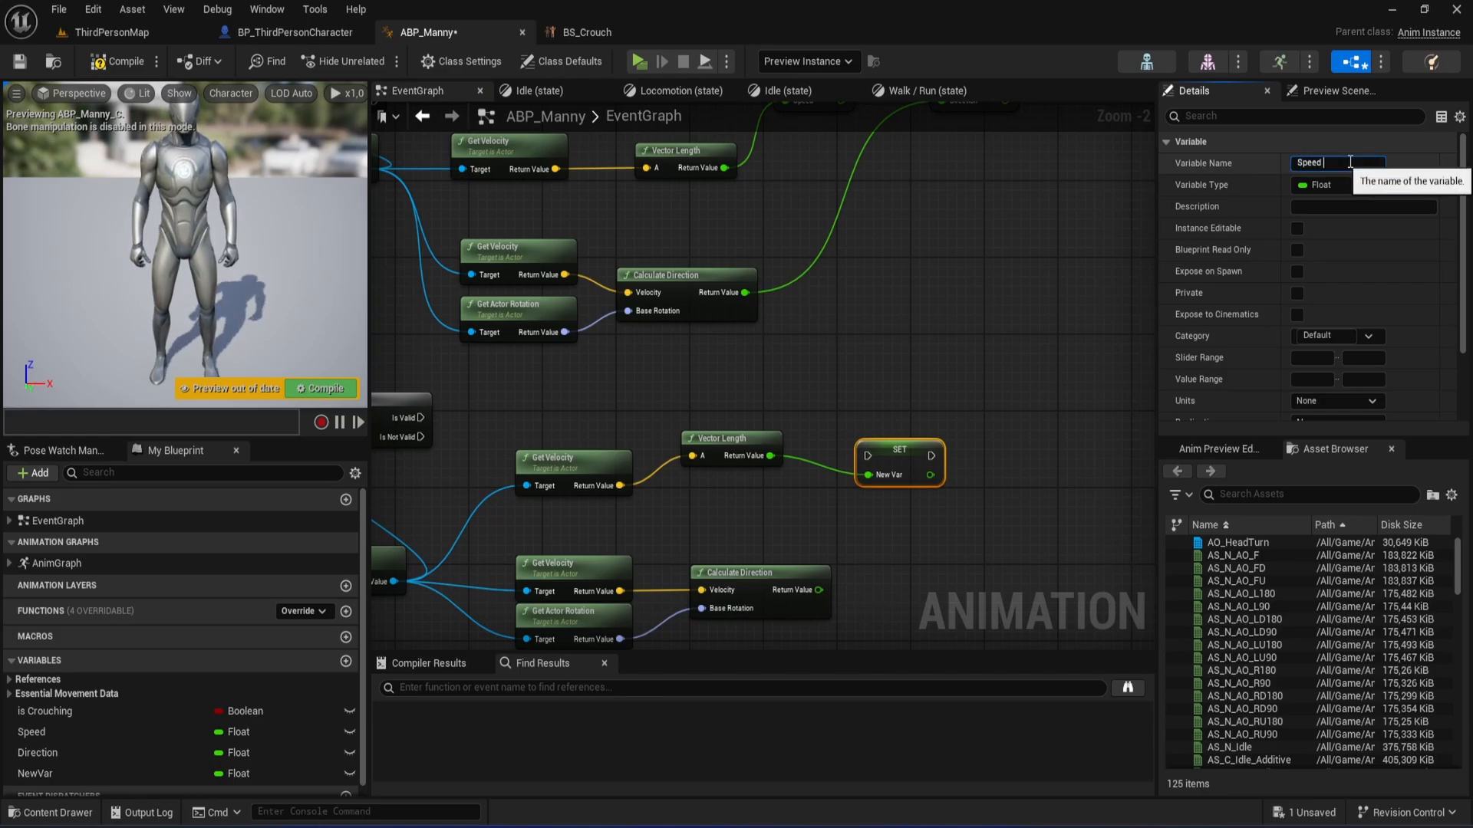
text(2)
key(Return)
Promote the Return Value of the lower Calculate Direction node to a variable with its own Set node.
right_drag(981, 175, 768, 288)
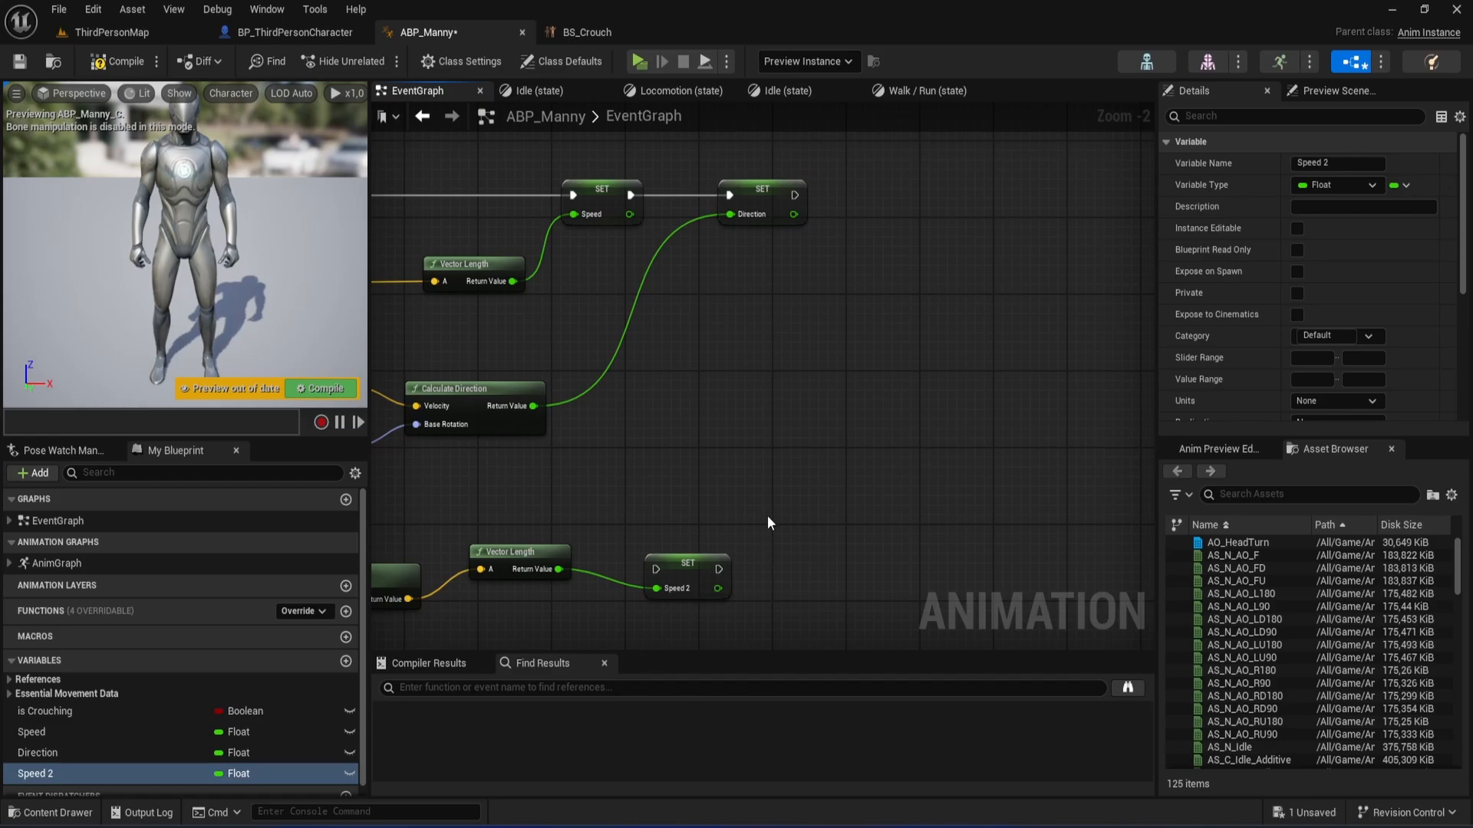
right_drag(767, 515, 784, 499)
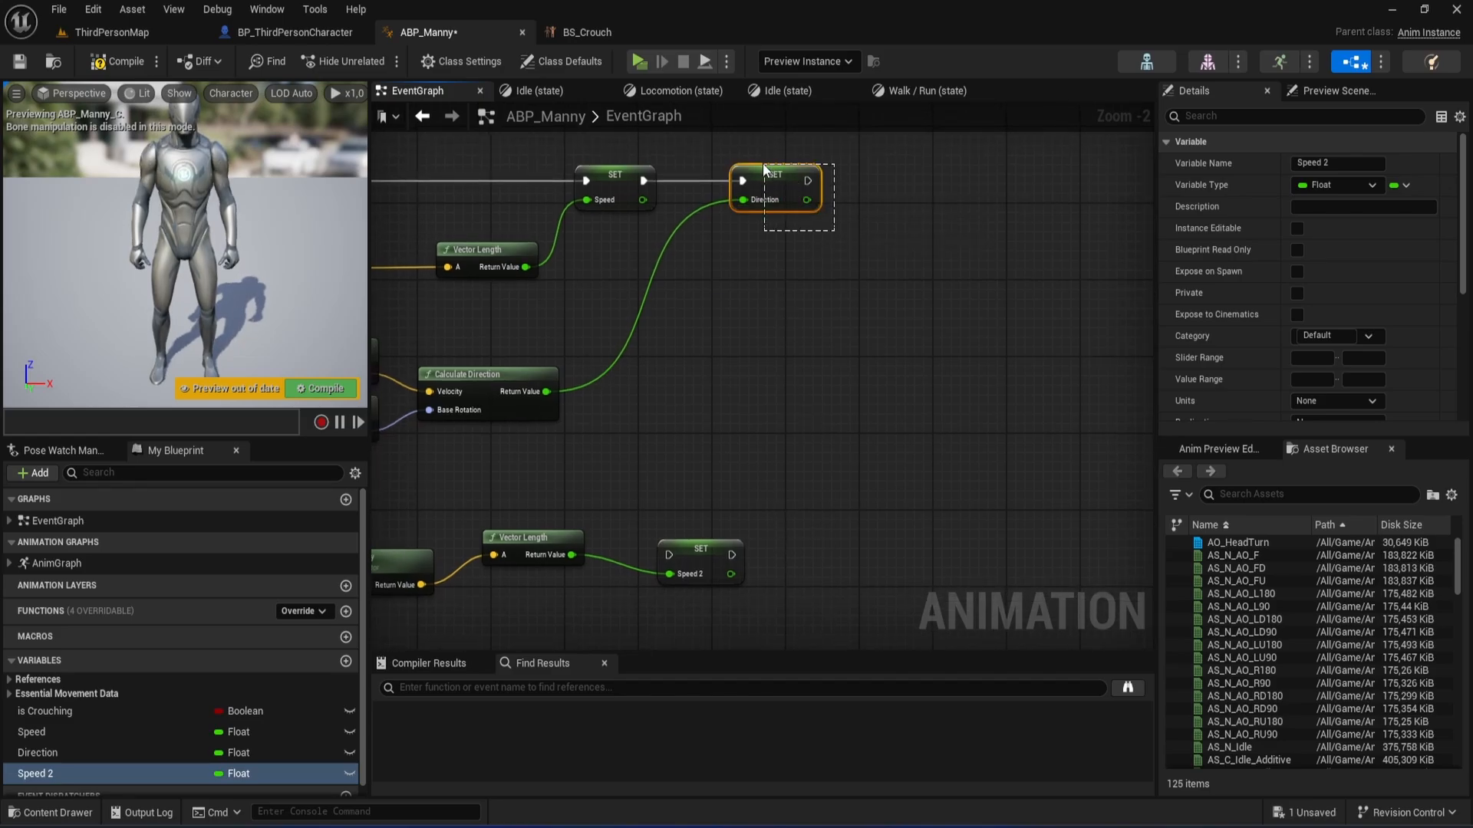
drag(764, 169, 765, 171)
right_drag(817, 398, 859, 213)
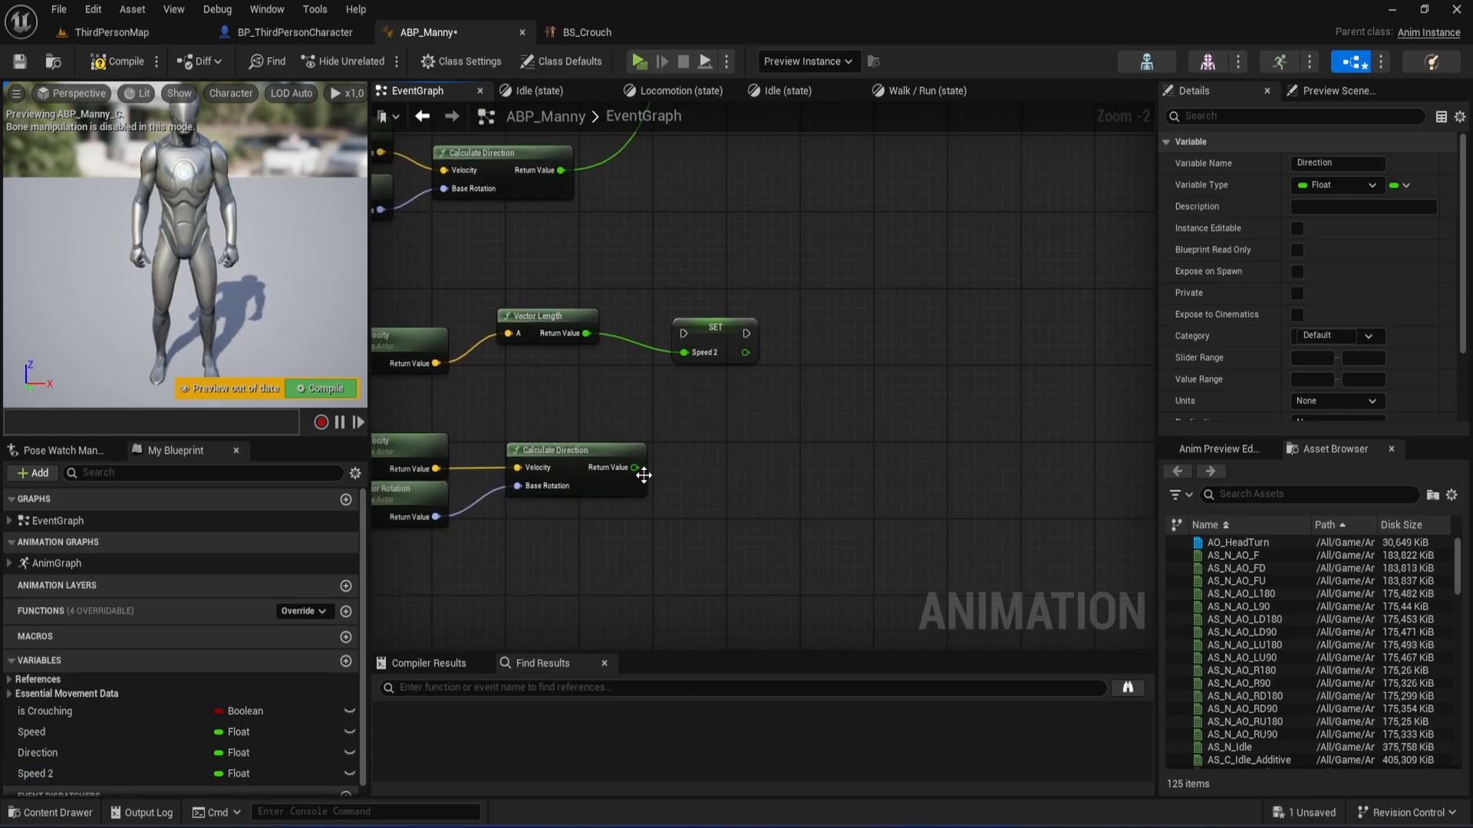
drag(643, 476, 764, 417)
click(782, 523)
Align the new Vector Length node and wire the lower Is Valid output through Set Speed 2 to the new direction Set node.
right_drag(566, 322, 663, 411)
drag(663, 411, 663, 440)
right_drag(596, 407, 881, 330)
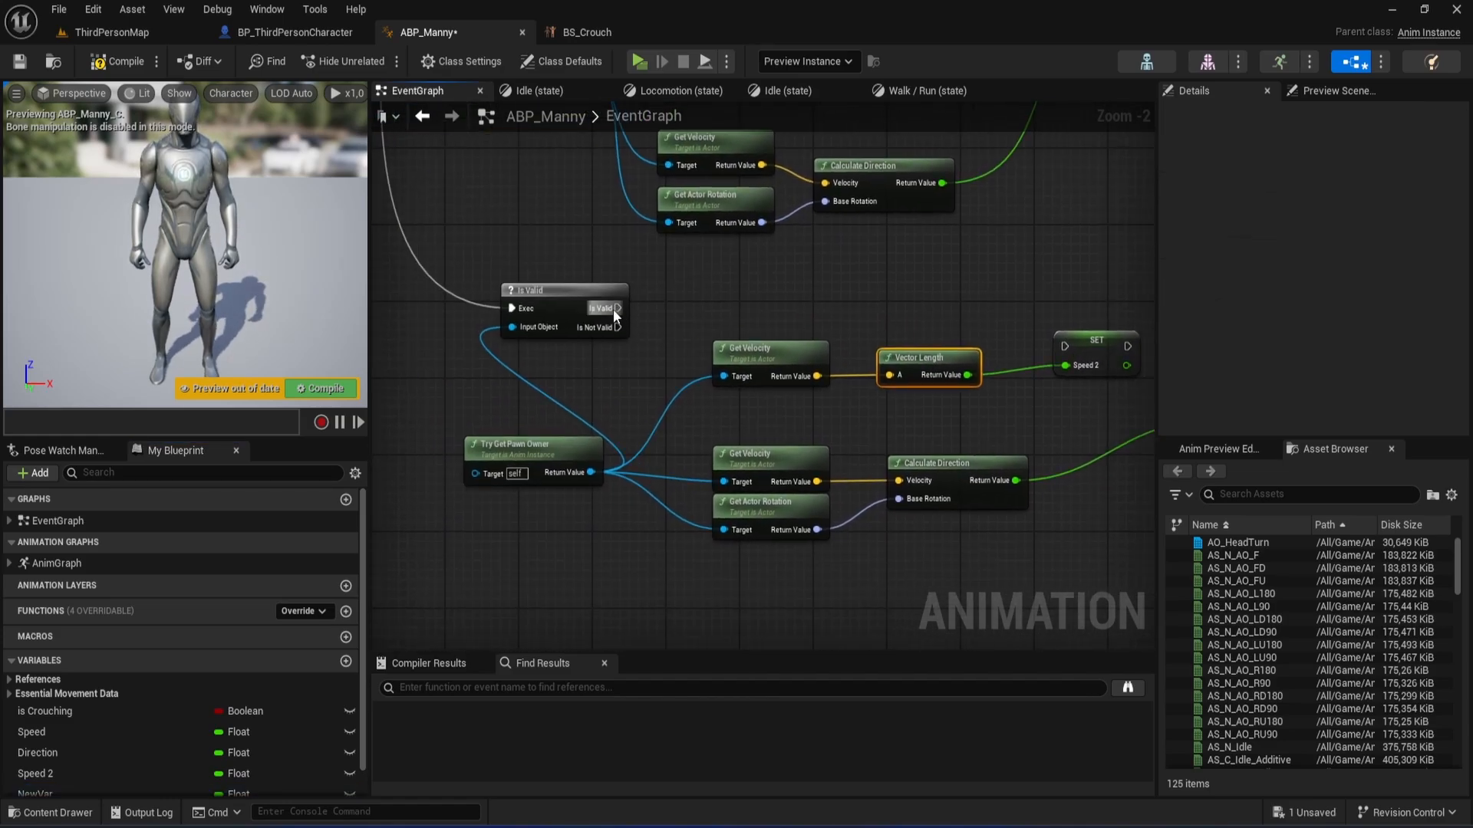
drag(613, 310, 1089, 311)
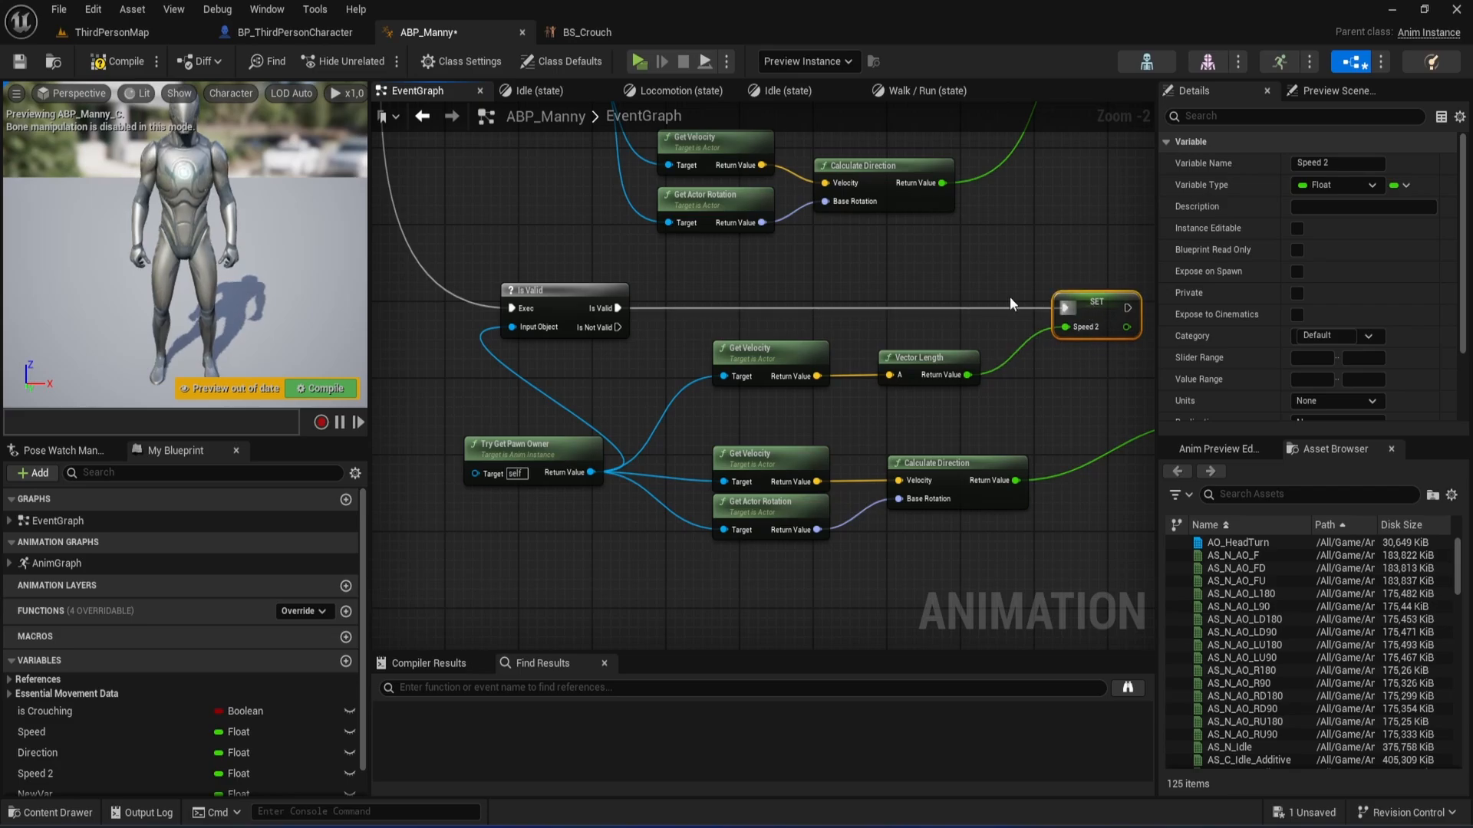
right_drag(1009, 296, 634, 319)
drag(837, 421, 885, 379)
drag(752, 330, 896, 363)
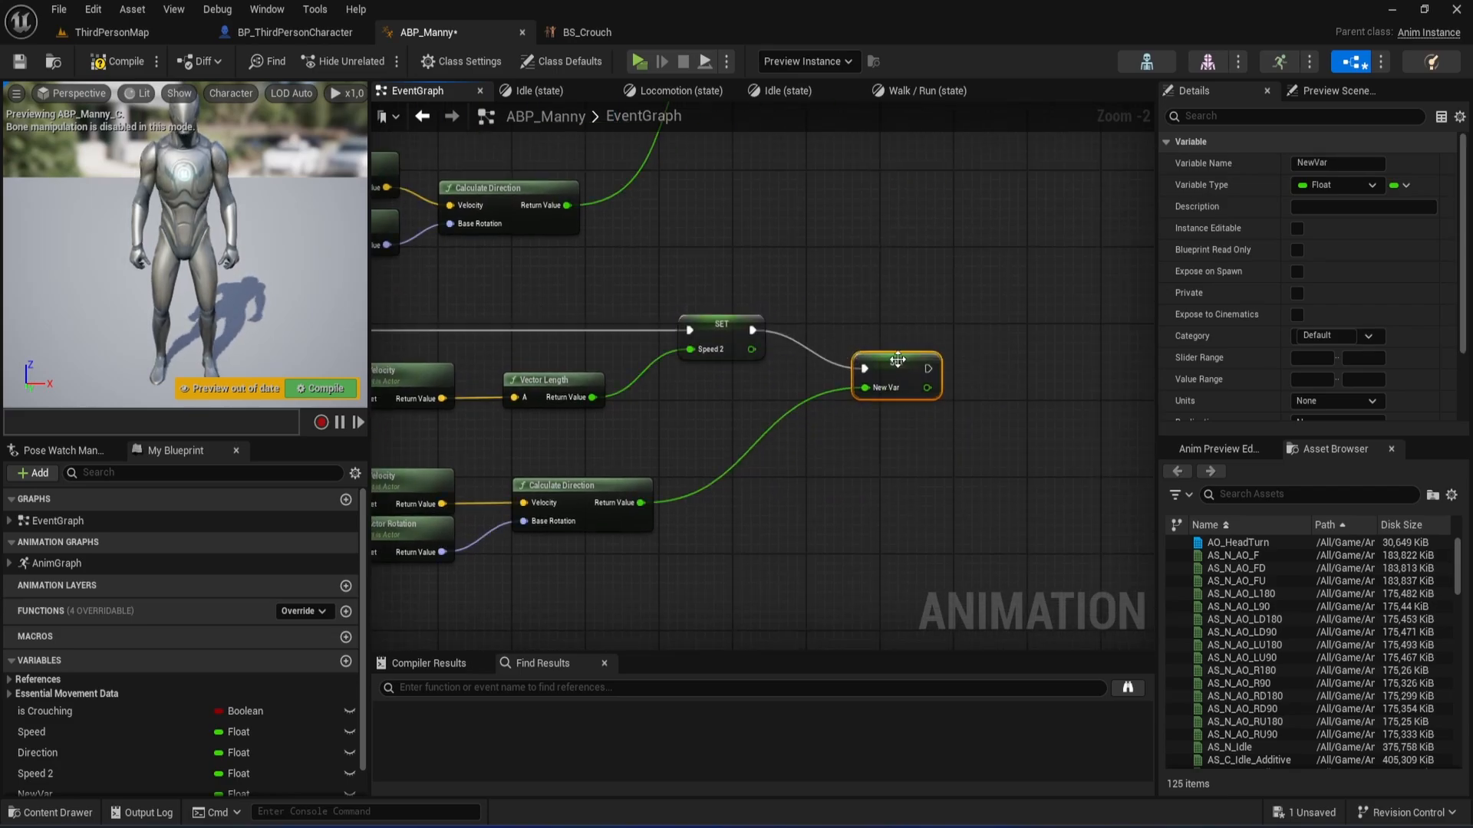
Rename the promoted direction variable to Direction 2 and align its Set node with Set Speed 2.
click(1343, 166)
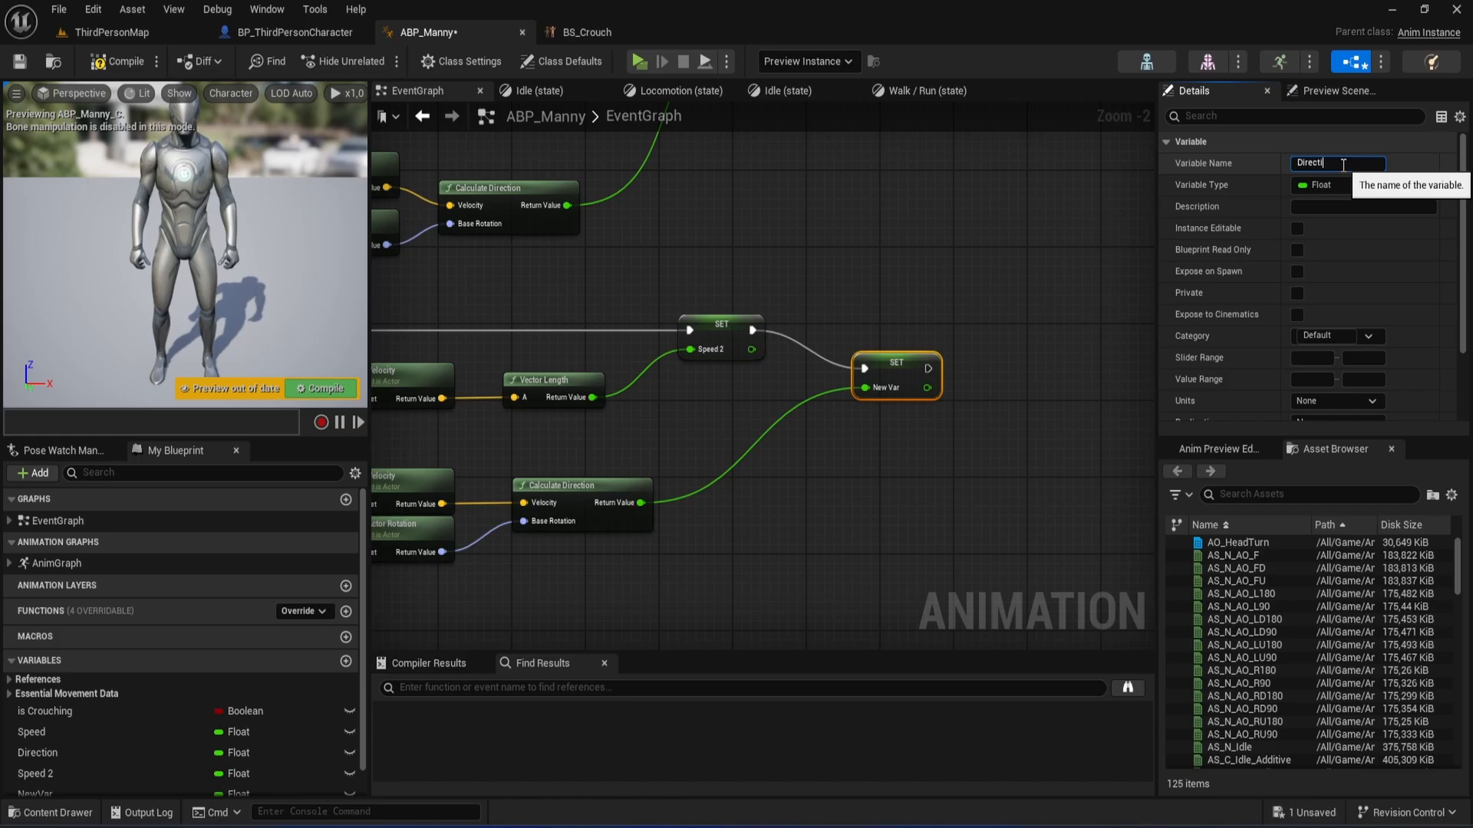
click(1343, 165)
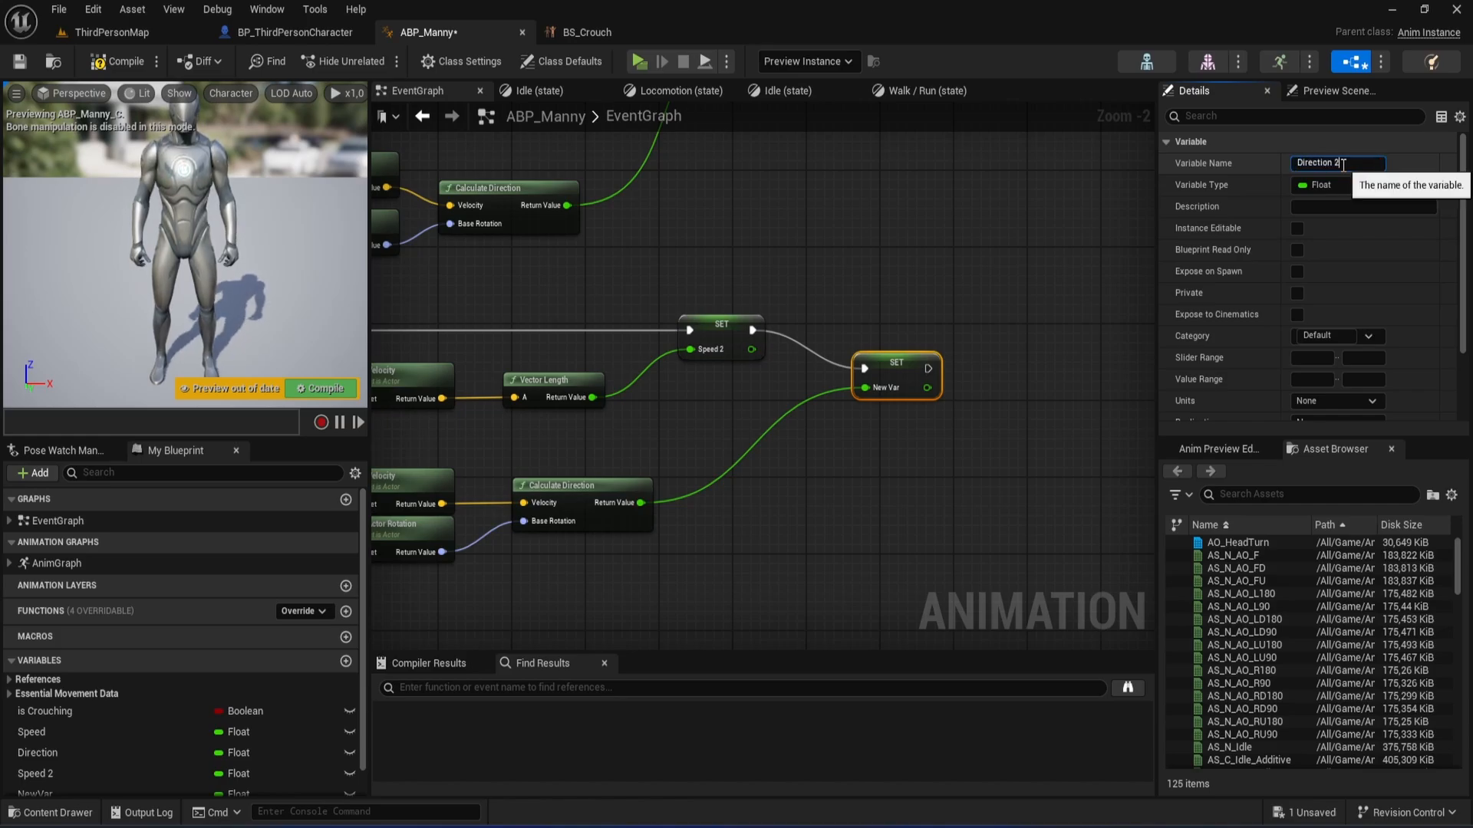
key(Return)
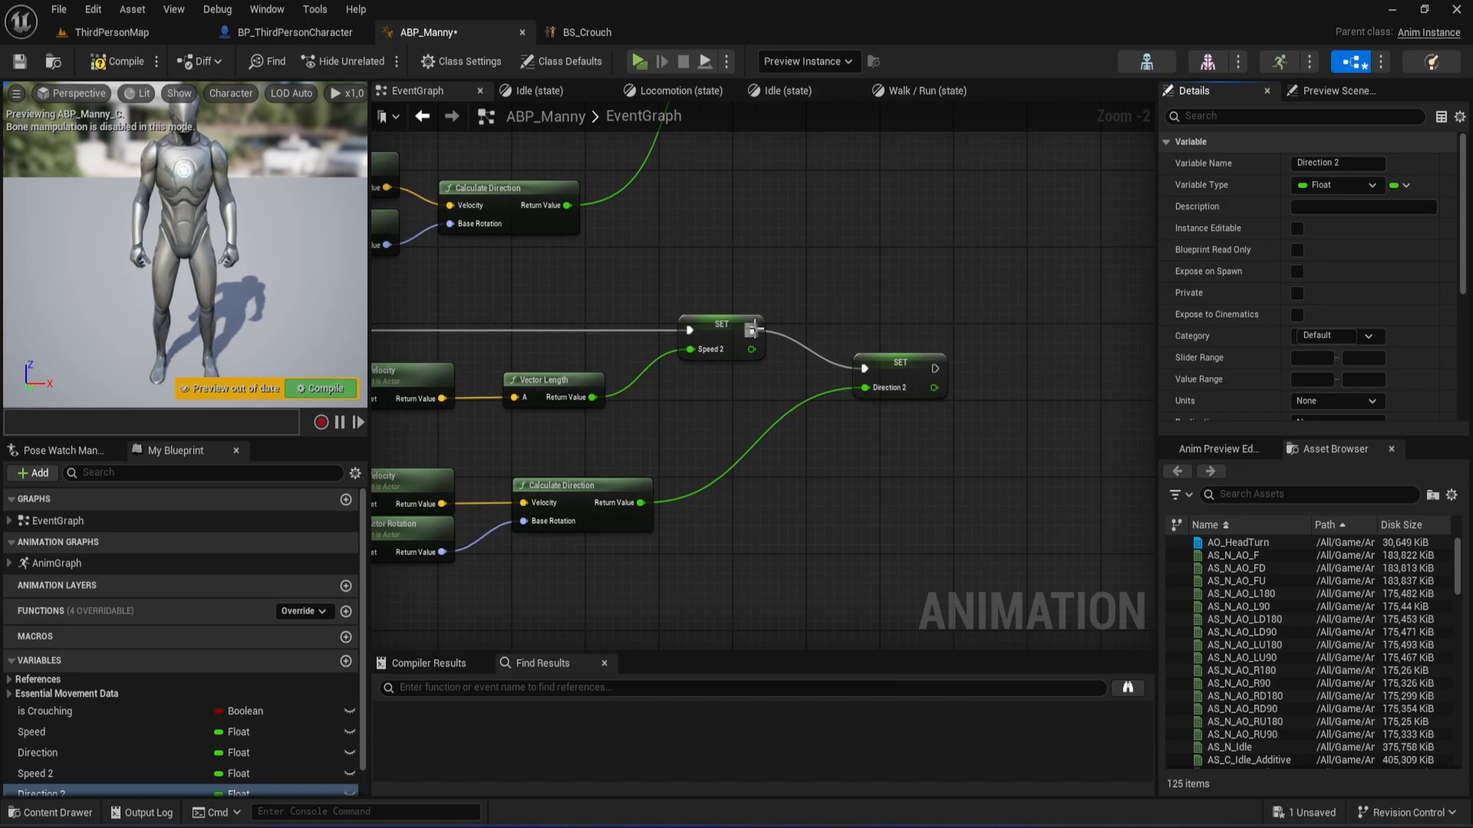
drag(904, 366, 906, 328)
scroll(831, 273, down, 2)
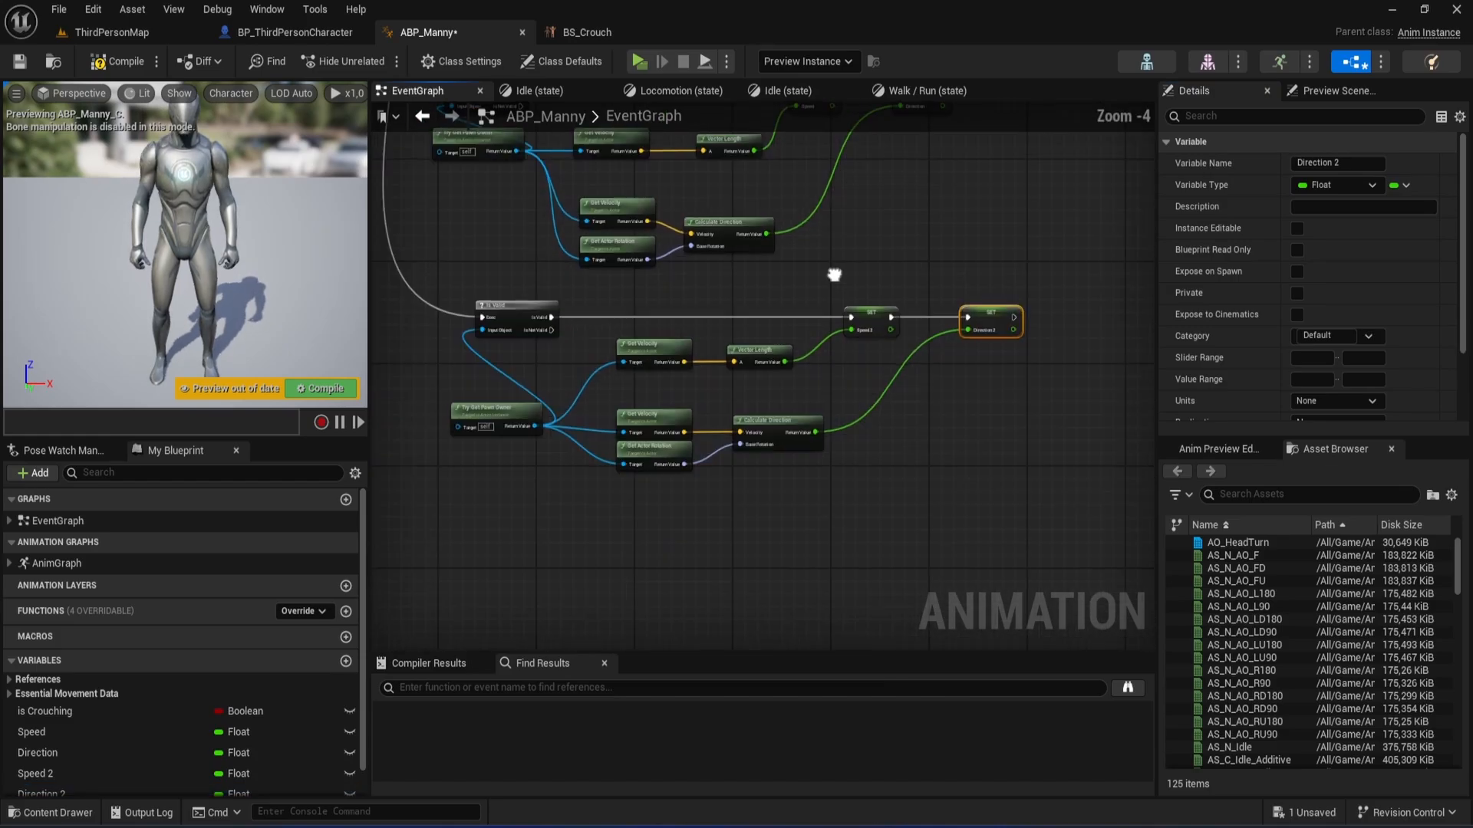
Delete the whole duplicated node chain from the lower Is Valid to Set Direction 2 and save the blueprint.
click(963, 455)
right_drag(963, 456, 1040, 432)
drag(1085, 487, 514, 278)
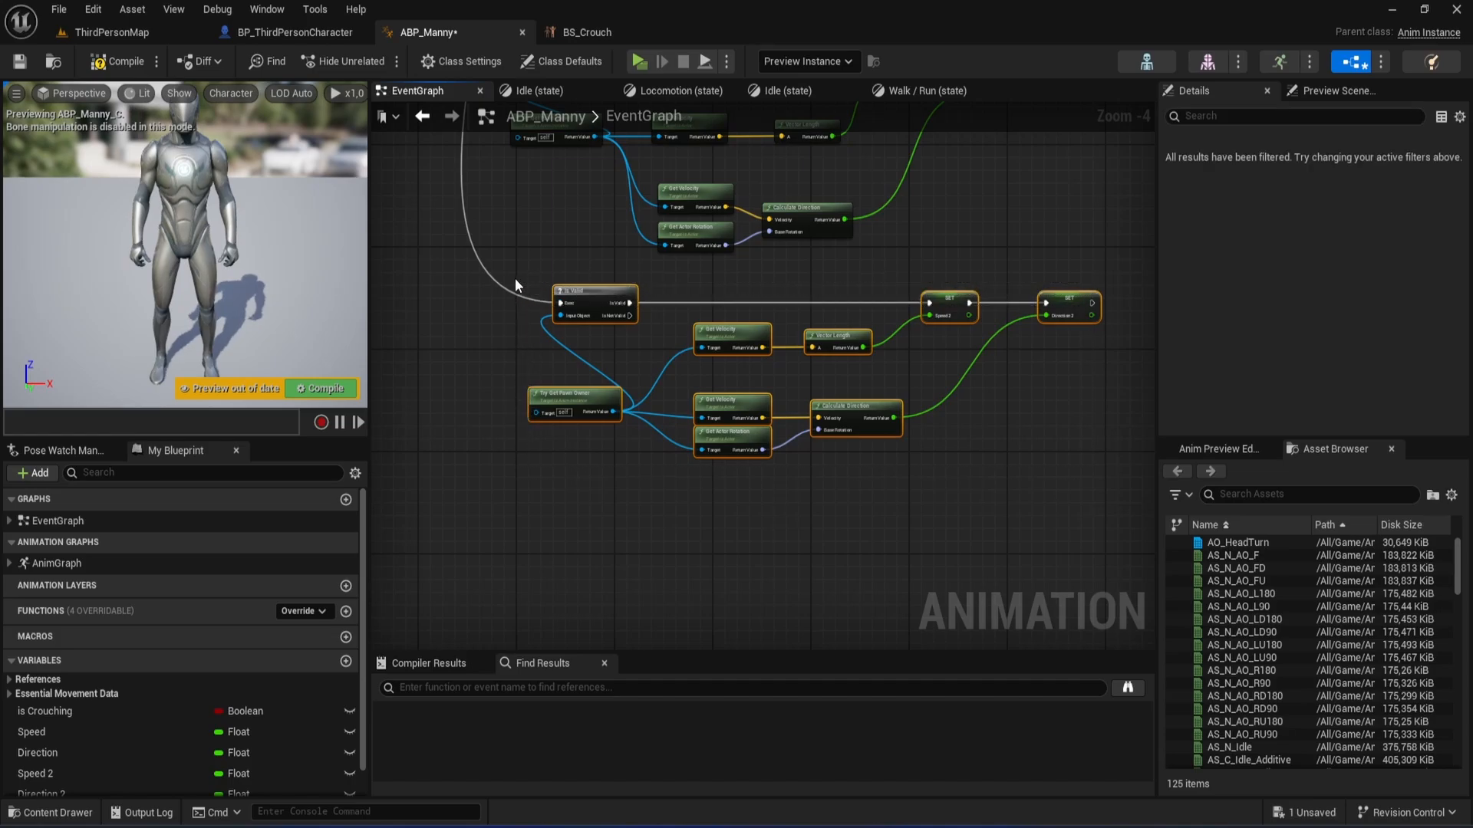
key(Delete)
click(20, 62)
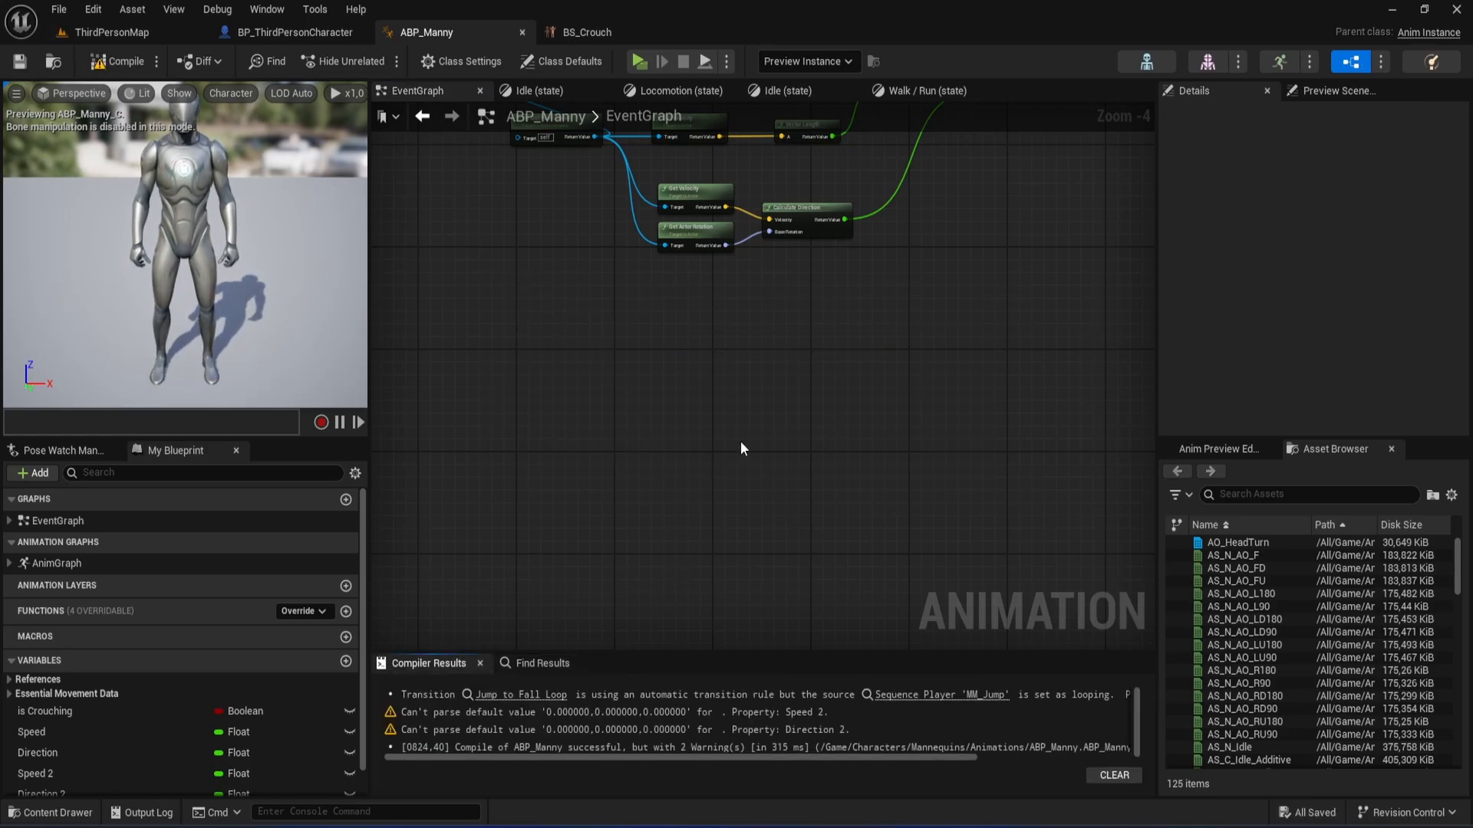
Examine the remaining EventGraph chain and the AnimGraph's pose chains, and inspect the Main States state machine.
right_drag(739, 441, 670, 534)
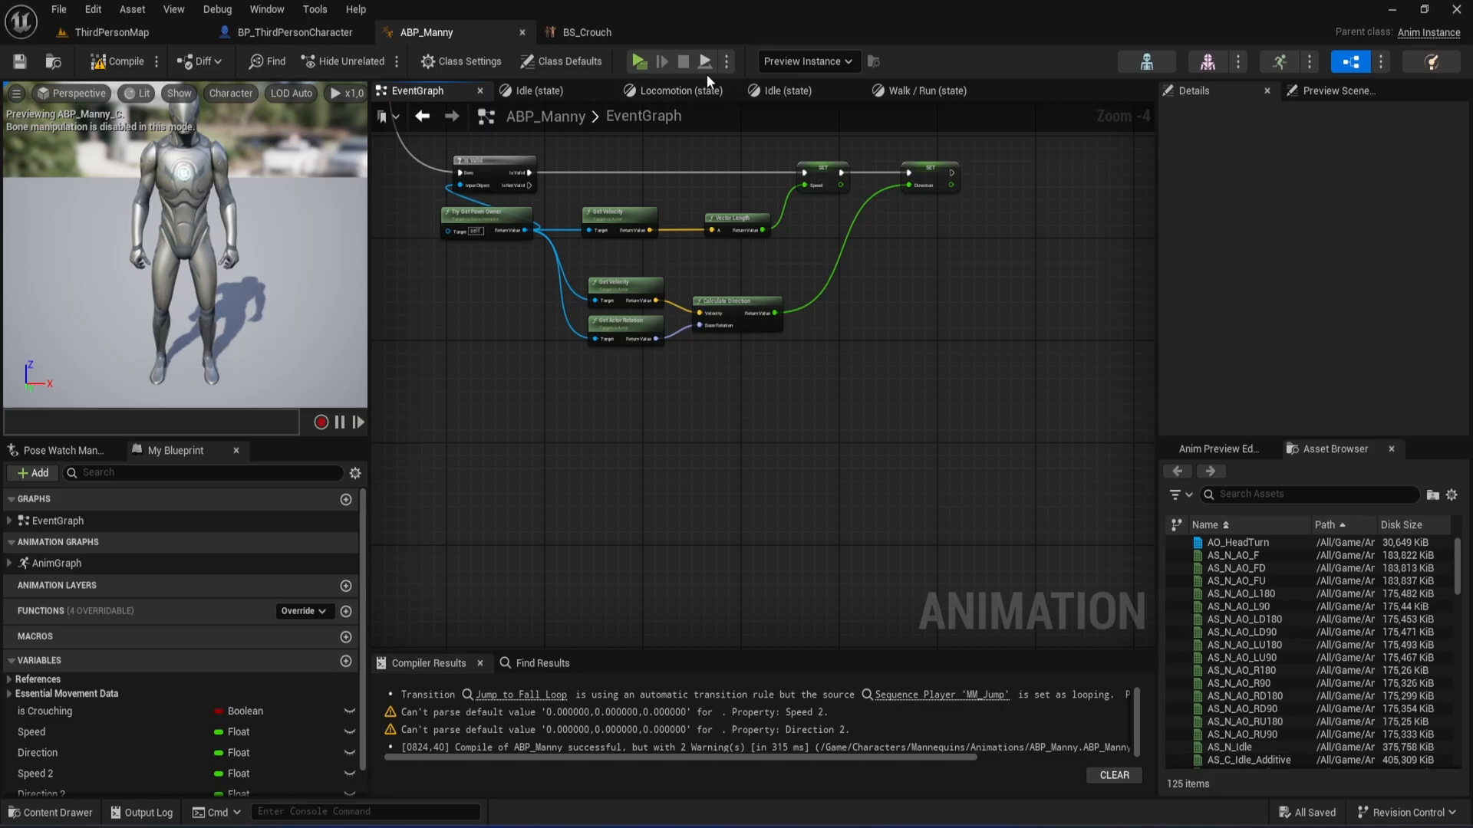
click(552, 91)
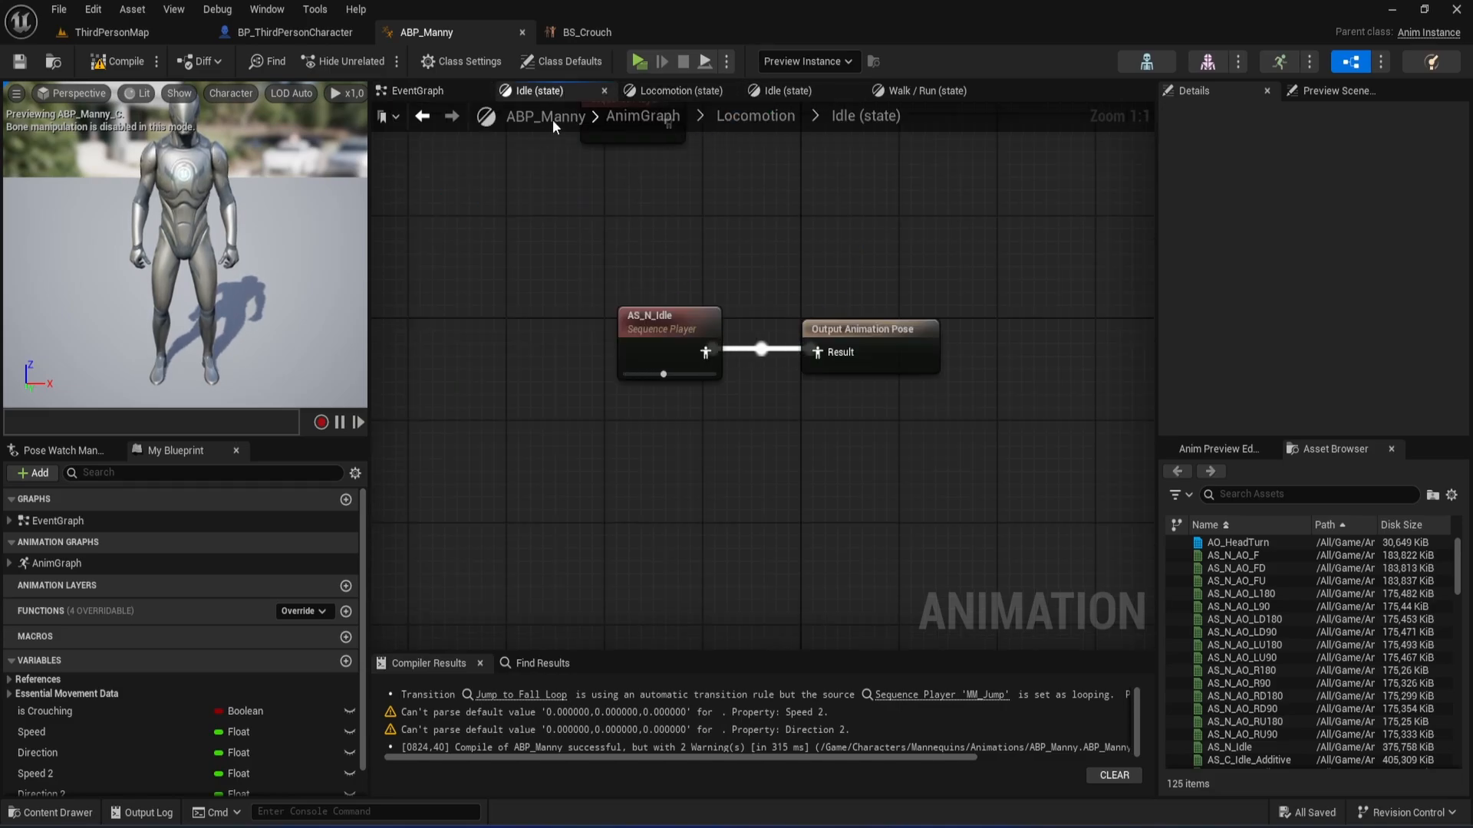
double_click(56, 563)
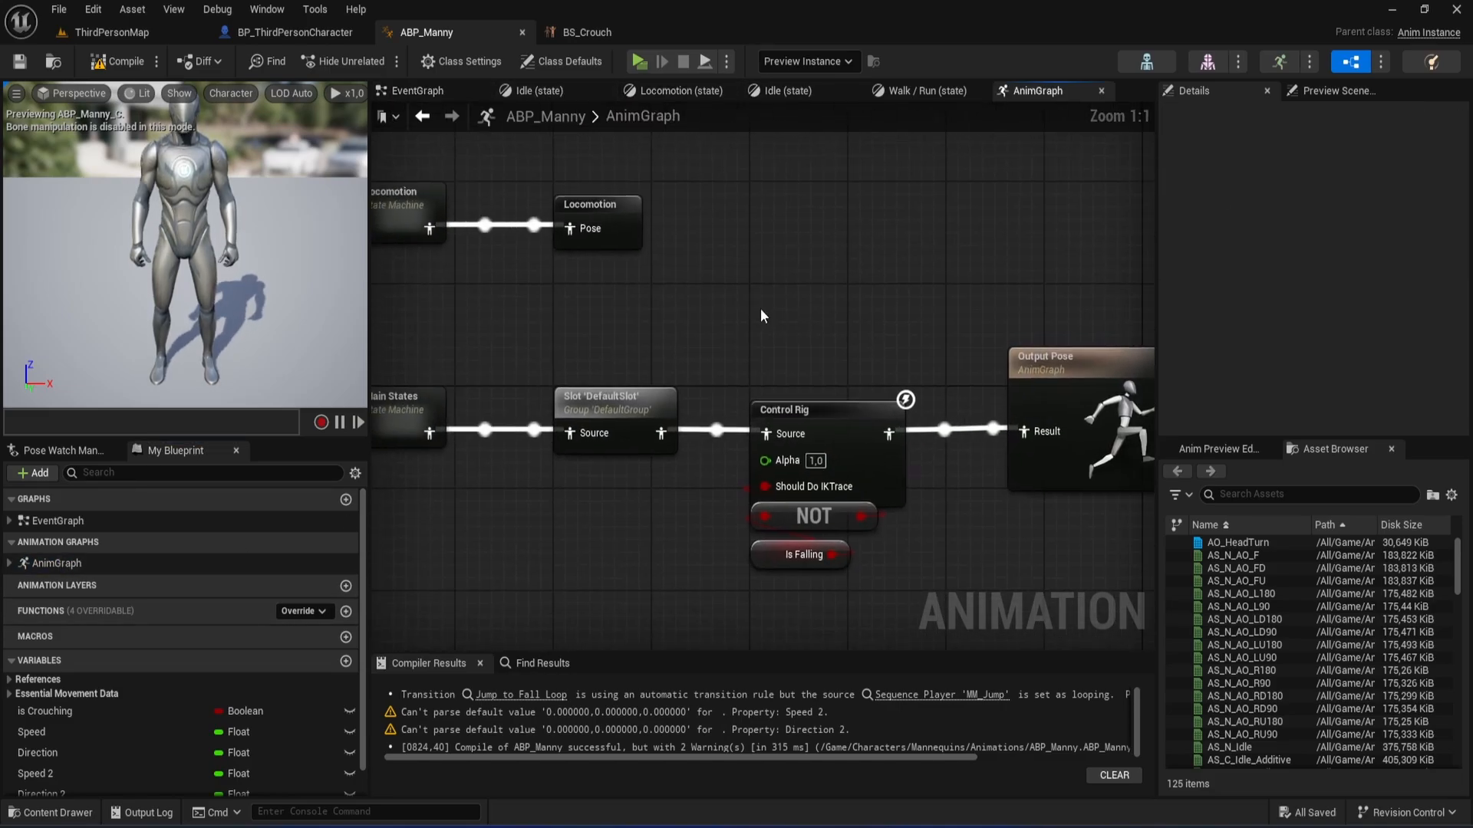
scroll(761, 311, down, 2)
drag(506, 330, 1041, 550)
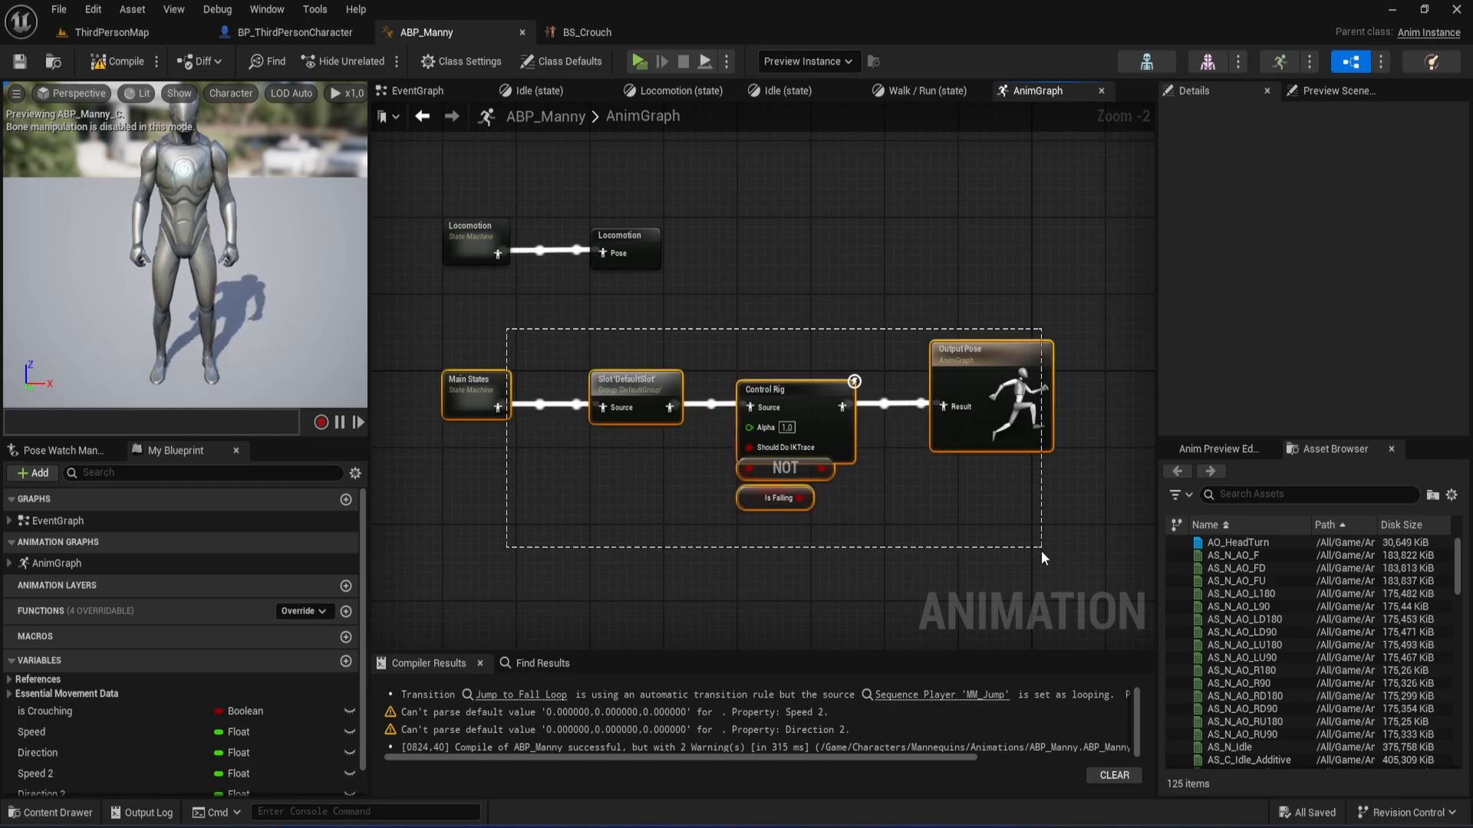
click(537, 326)
drag(446, 194, 649, 284)
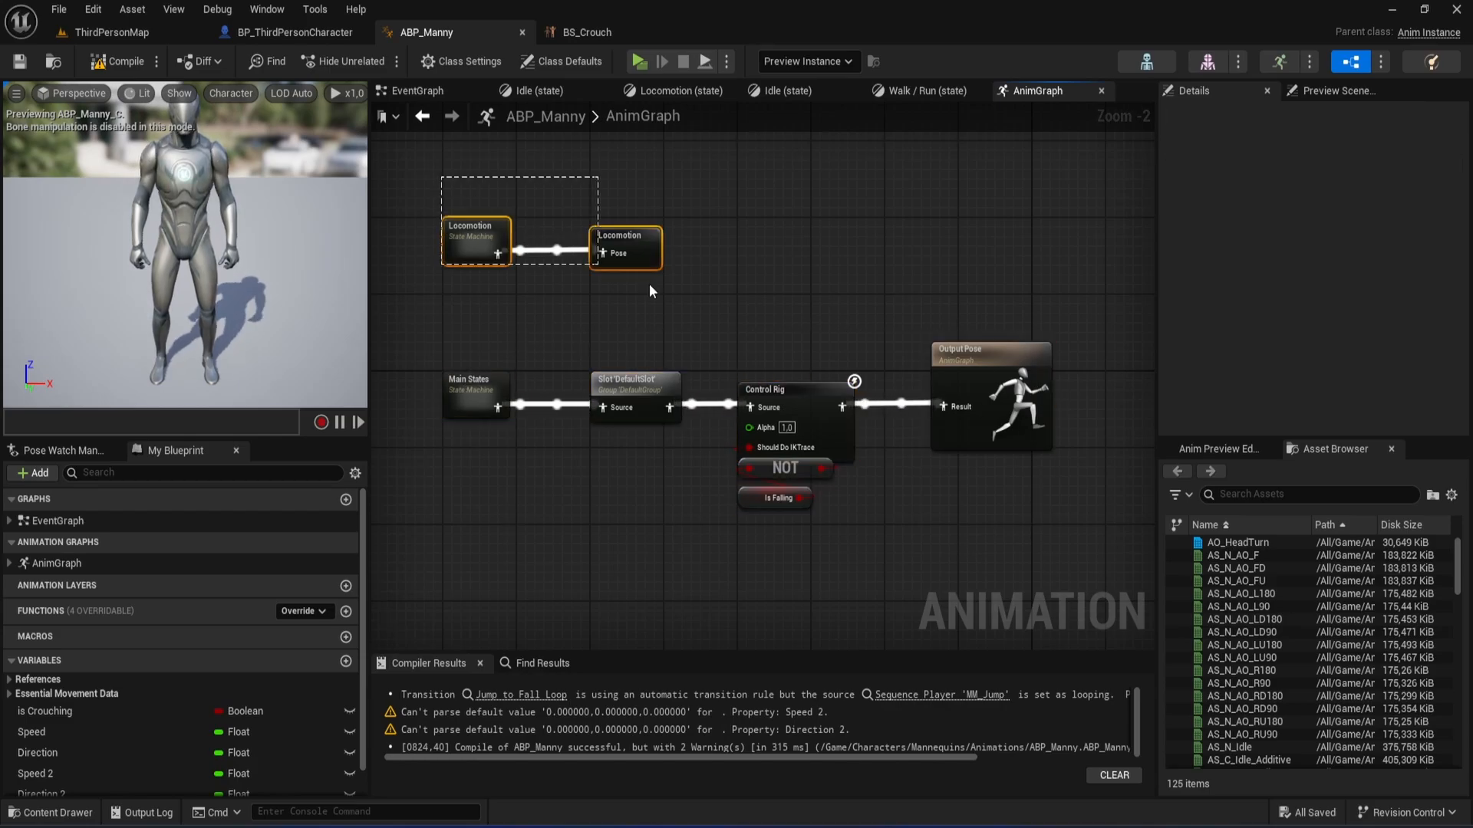
click(500, 335)
double_click(471, 390)
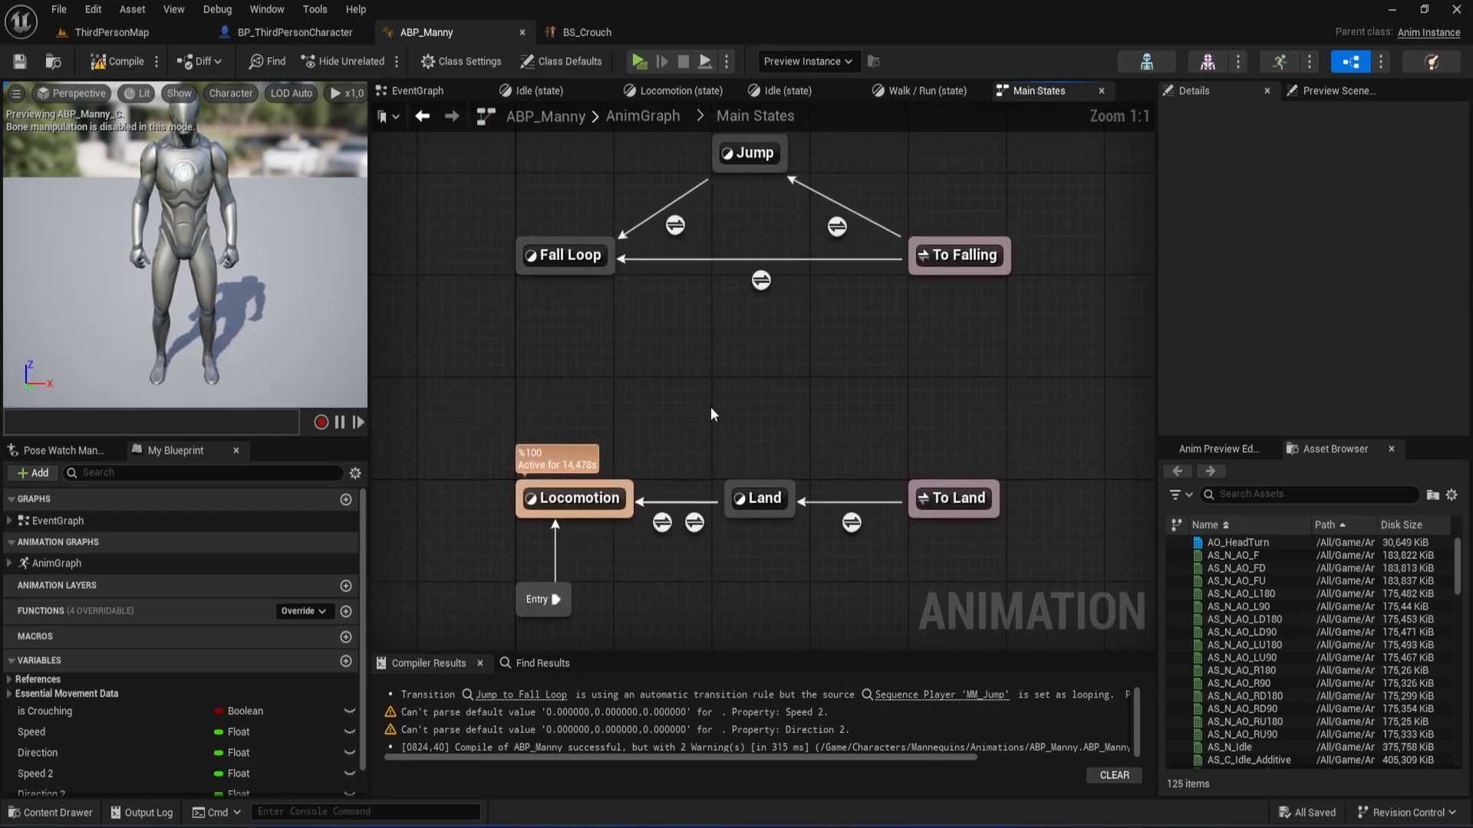
scroll(669, 325, down, 2)
right_drag(750, 448, 774, 371)
drag(634, 146, 634, 148)
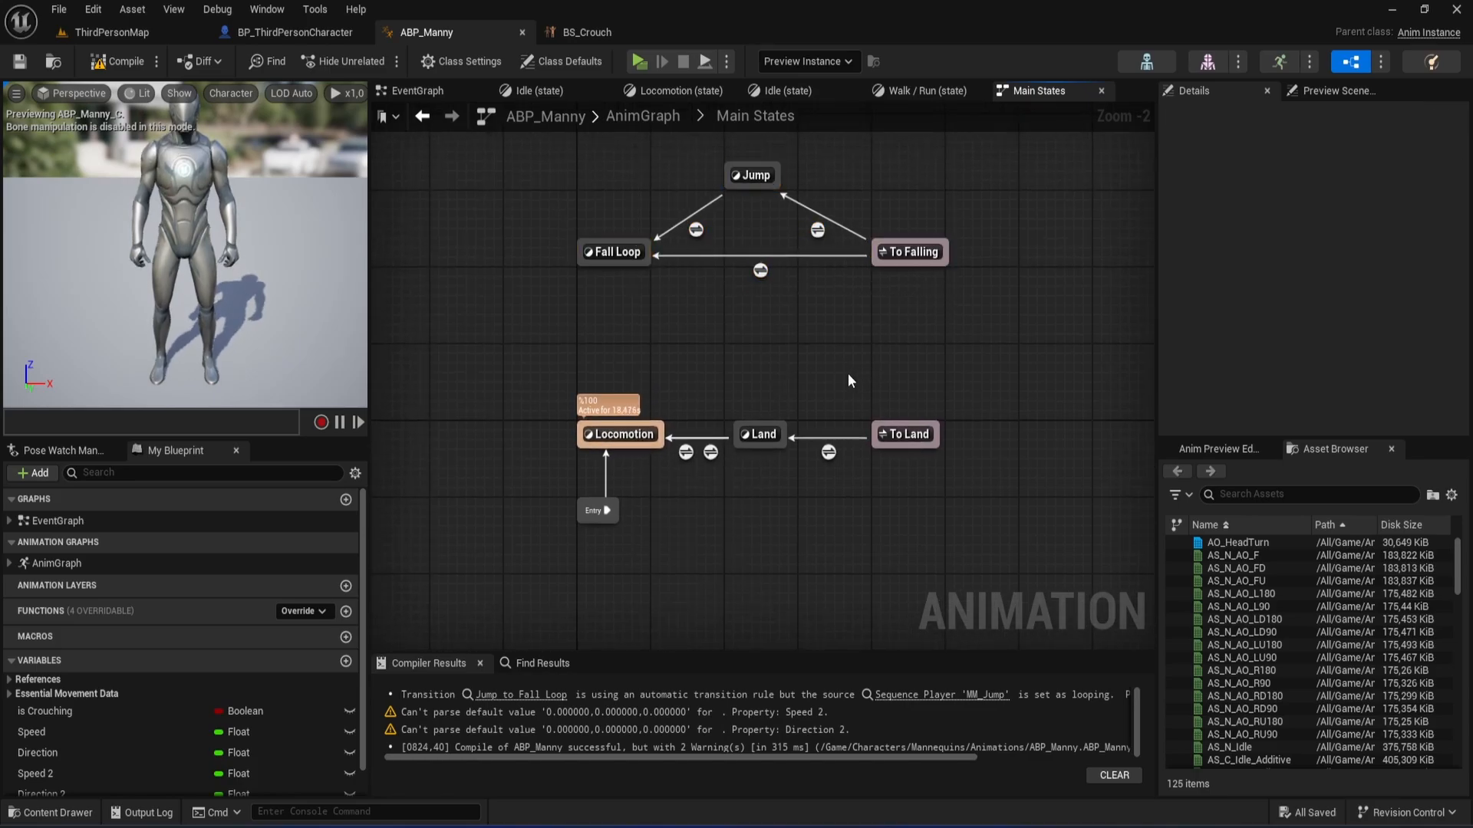
Open the Locomotion state in Main States and follow its cached pose into the Locomotion state machine.
double_click(620, 434)
double_click(613, 380)
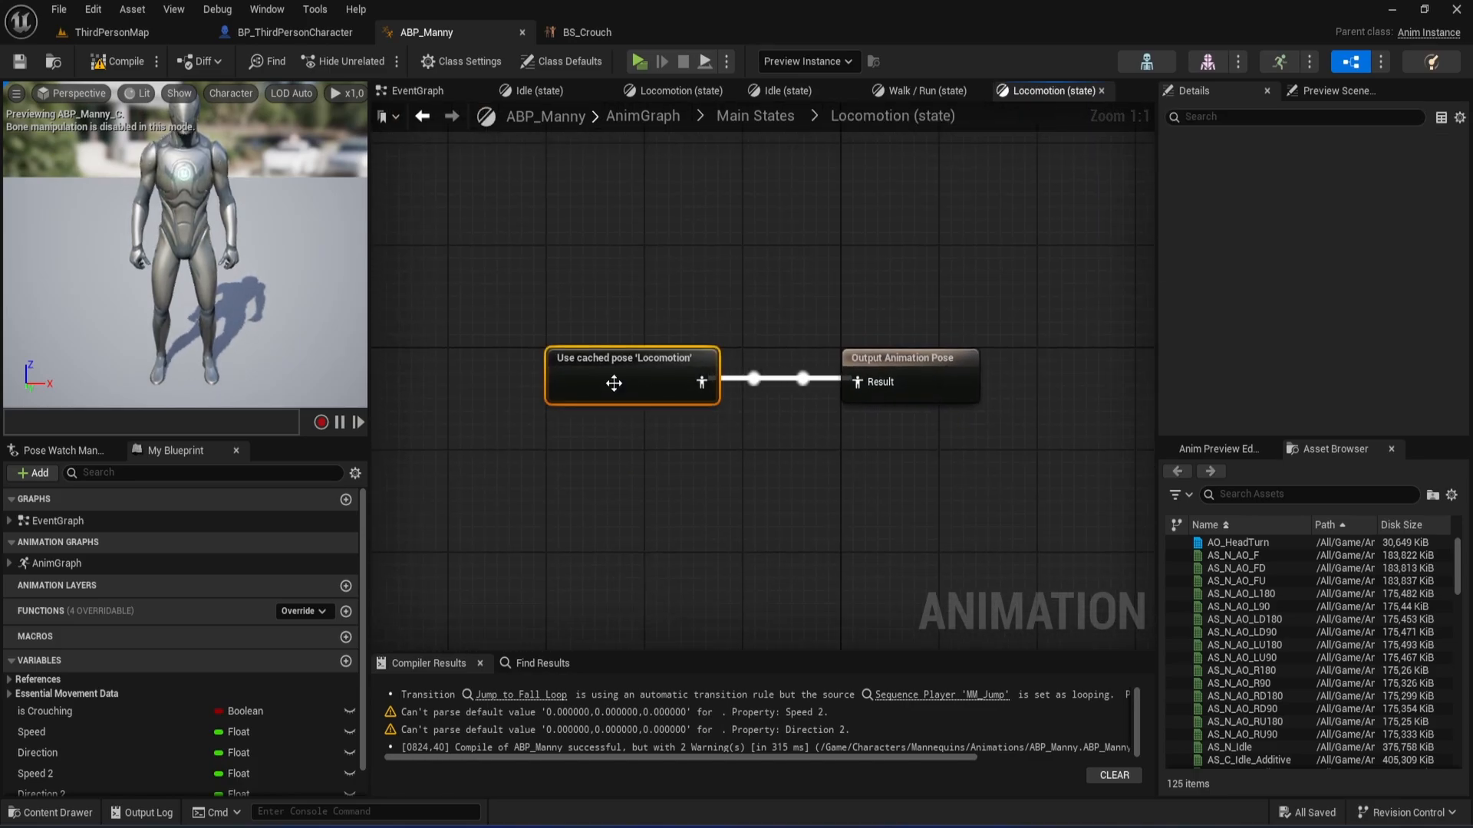
drag(686, 403, 675, 395)
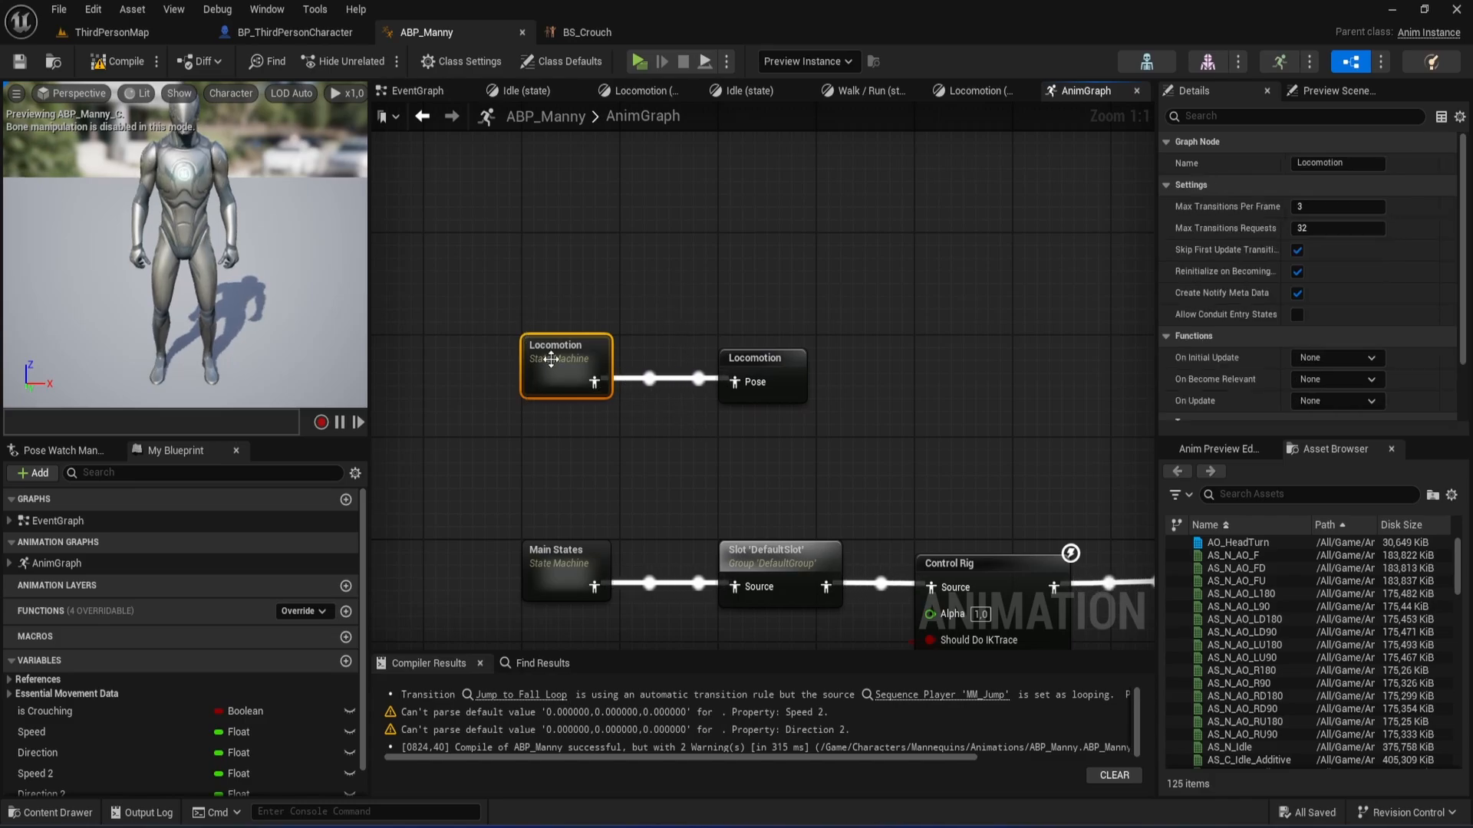
double_click(557, 374)
right_drag(495, 211, 436, 333)
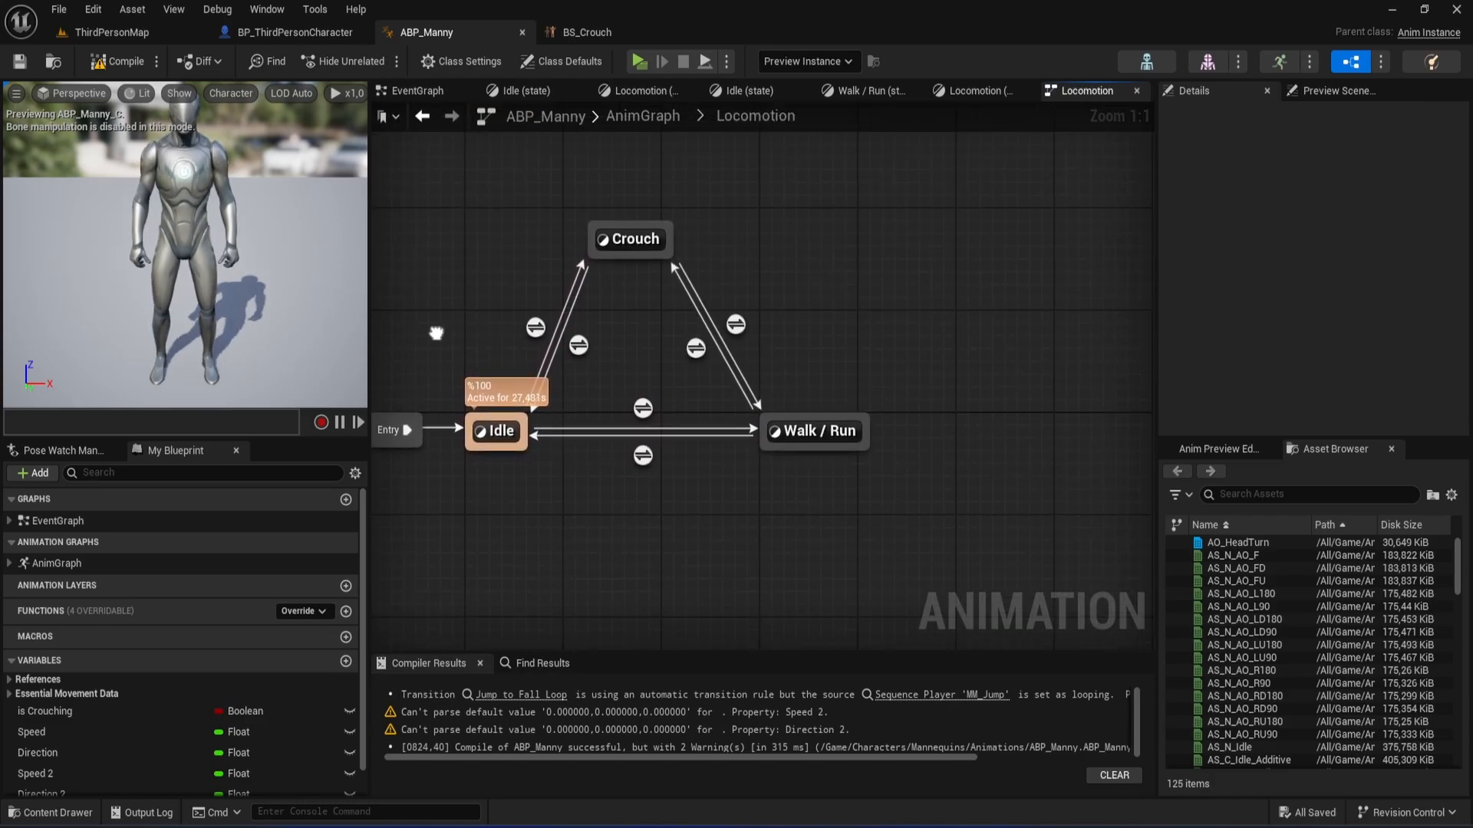
Check the Crouch state, then examine how the Walk / Run state feeds Direction and Speed into BS_Locomotion.
double_click(642, 241)
right_drag(651, 331, 698, 361)
key(alt+Left)
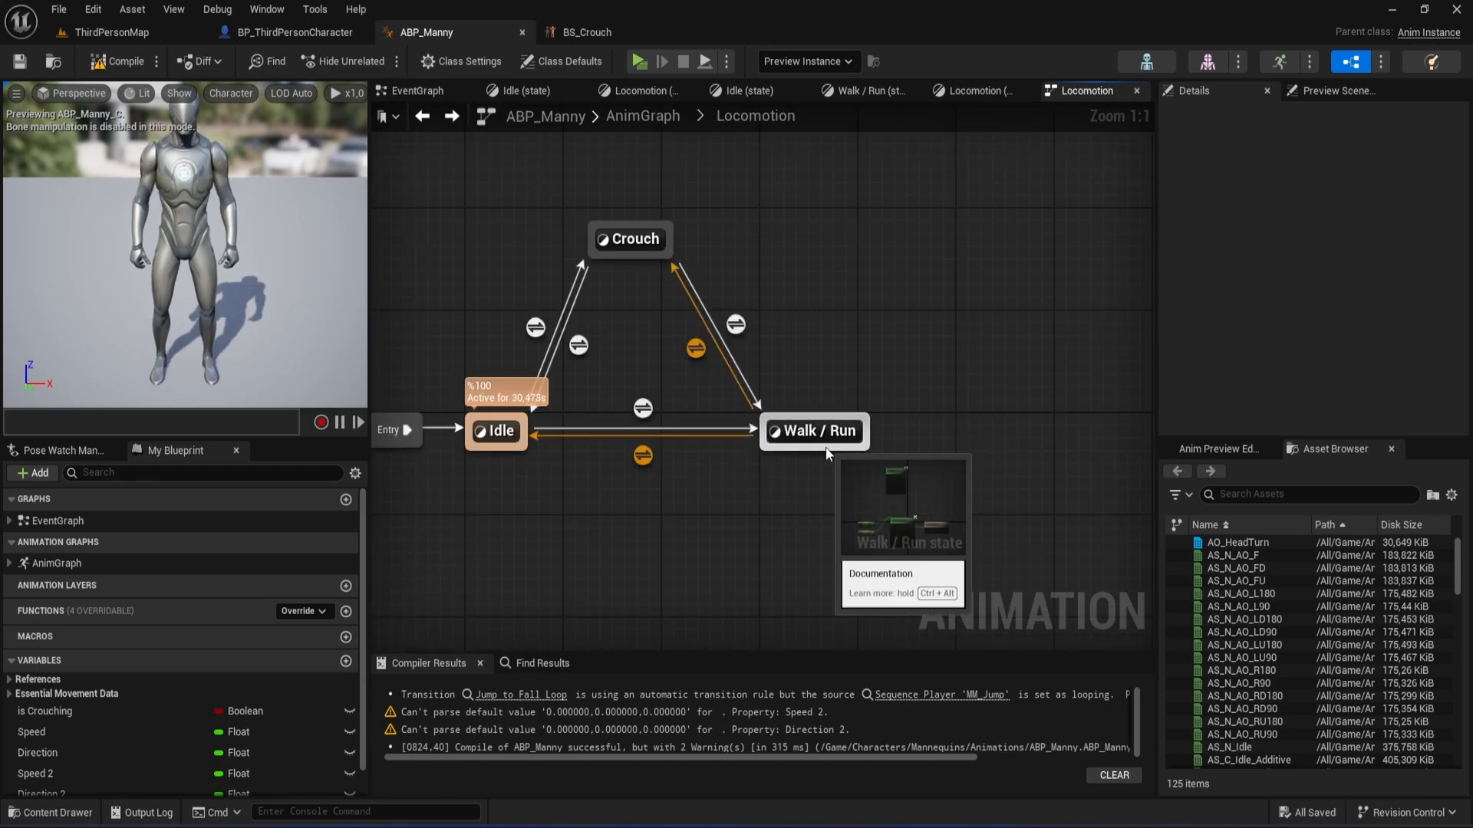
double_click(816, 434)
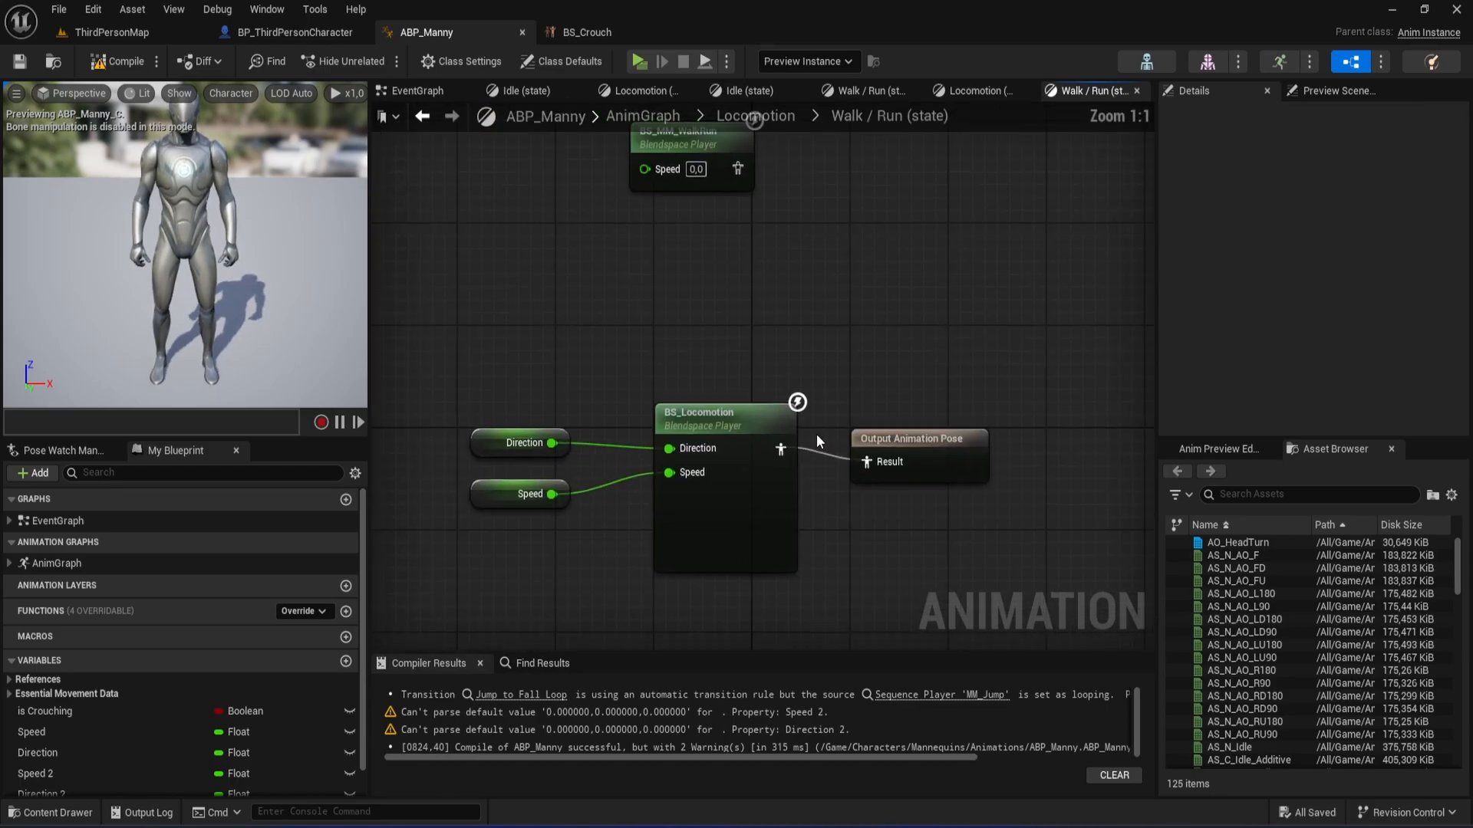
scroll(767, 323, down, 3)
drag(791, 322, 694, 291)
right_drag(793, 400, 746, 319)
drag(602, 315, 748, 464)
drag(583, 344, 568, 427)
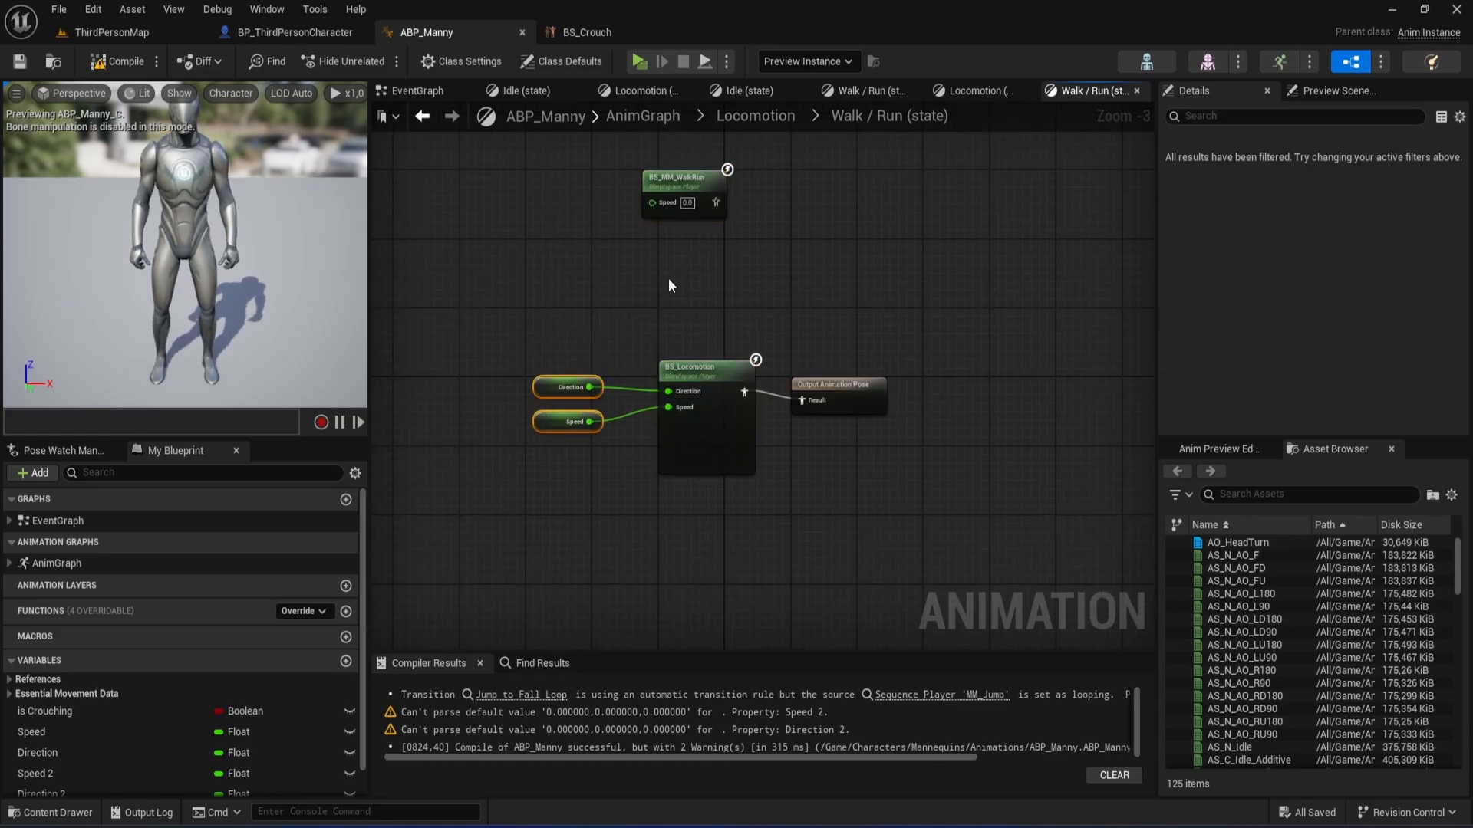
Return to the Locomotion state machine and open its Crouch state.
double_click(657, 288)
right_drag(604, 333, 689, 325)
double_click(711, 279)
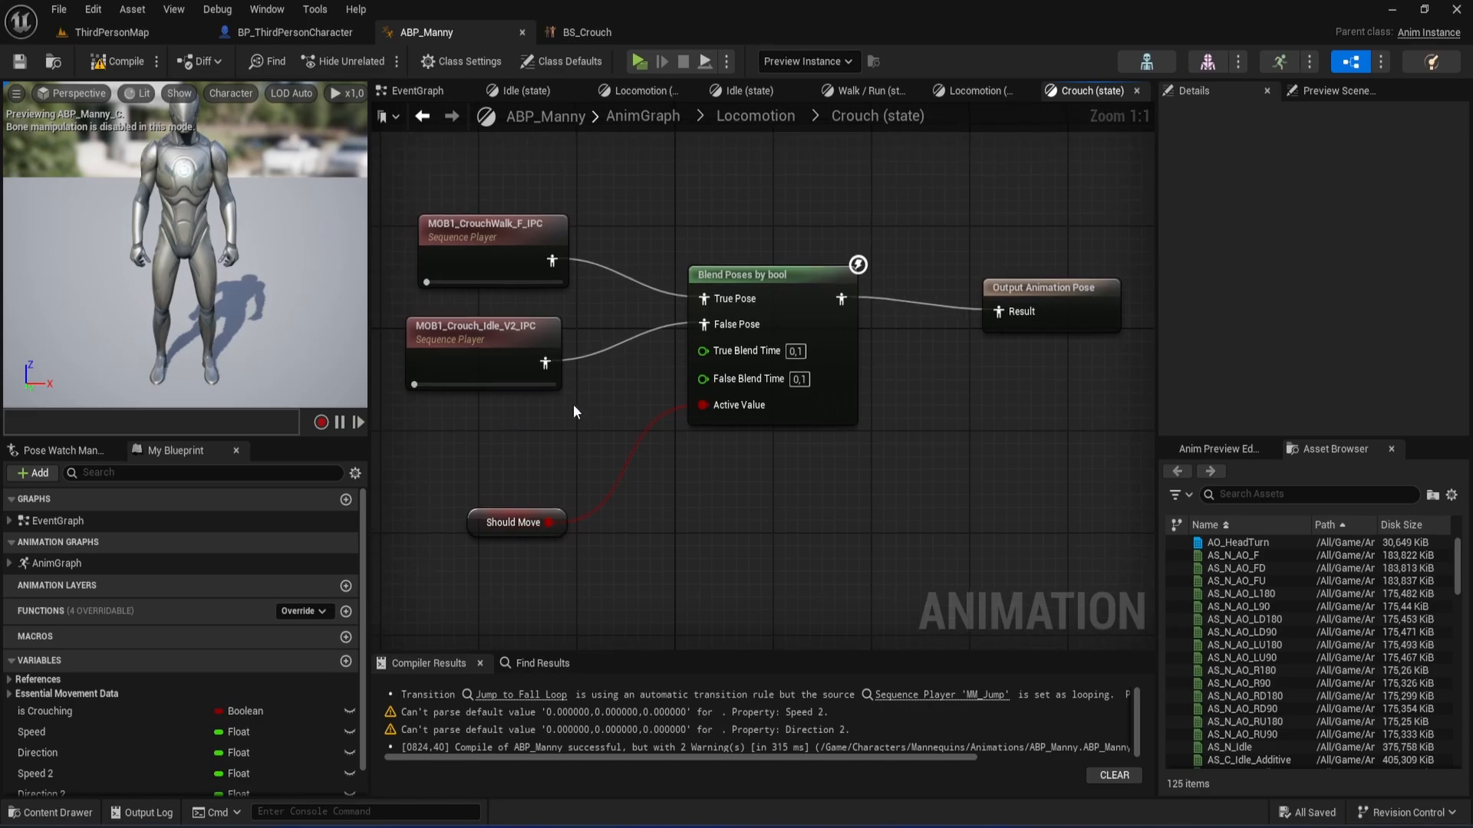
Delete the crouch walk and idle sequence players, the Blend Poses by bool node and Should Move from the Crouch state.
right_drag(597, 298, 735, 333)
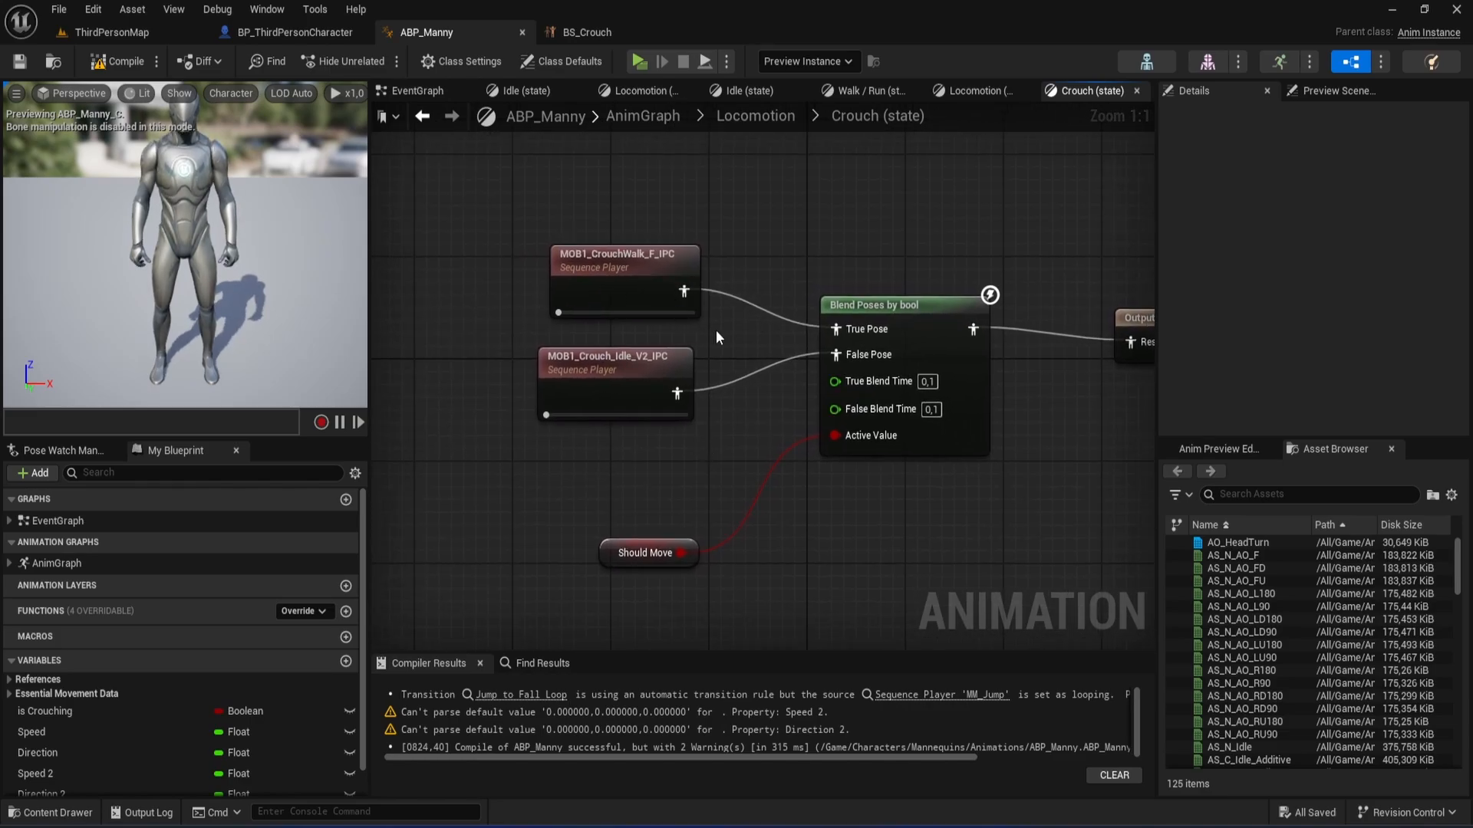
scroll(713, 291, down, 2)
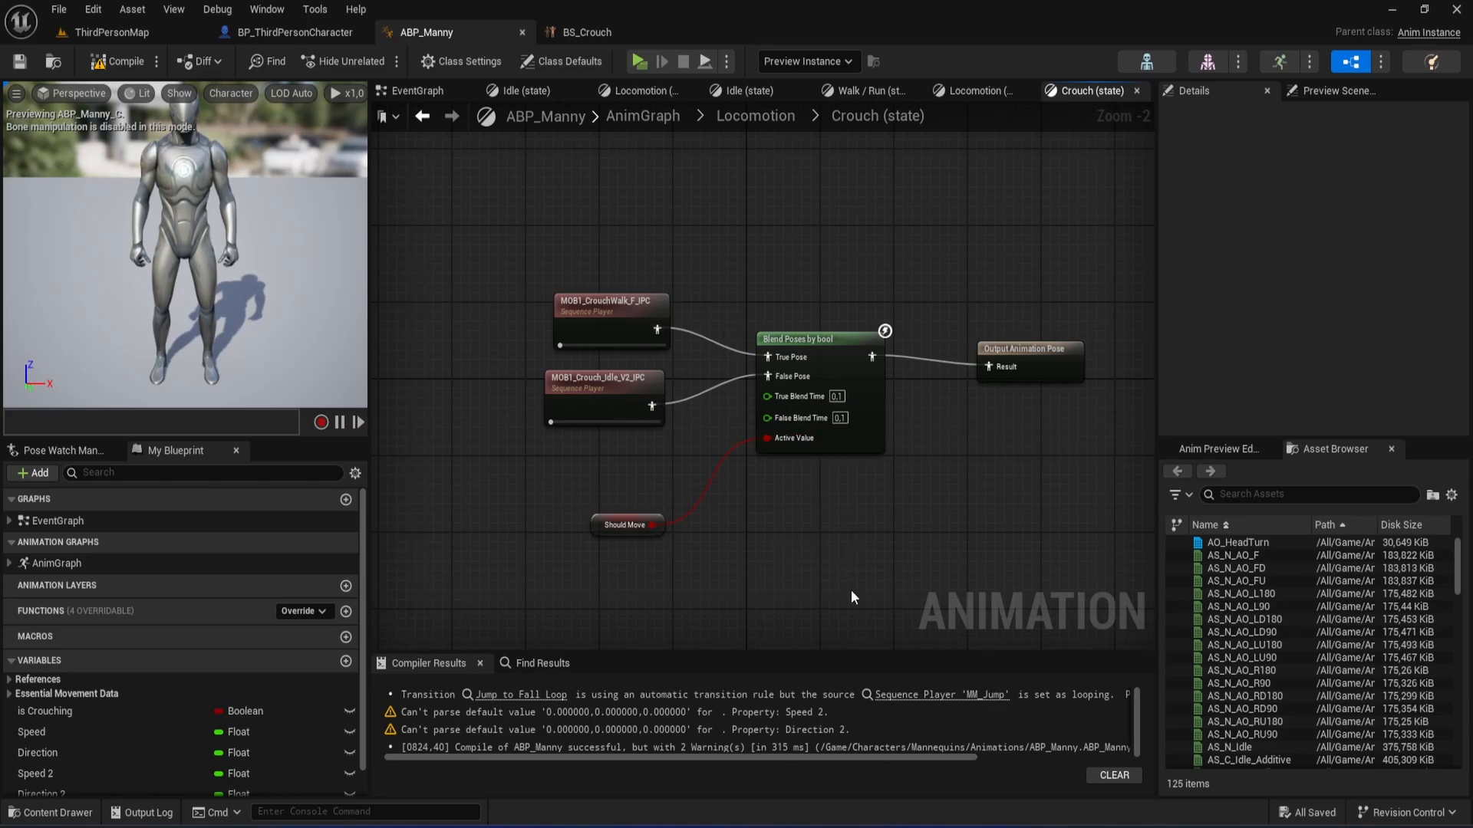
drag(850, 591, 517, 229)
key(Delete)
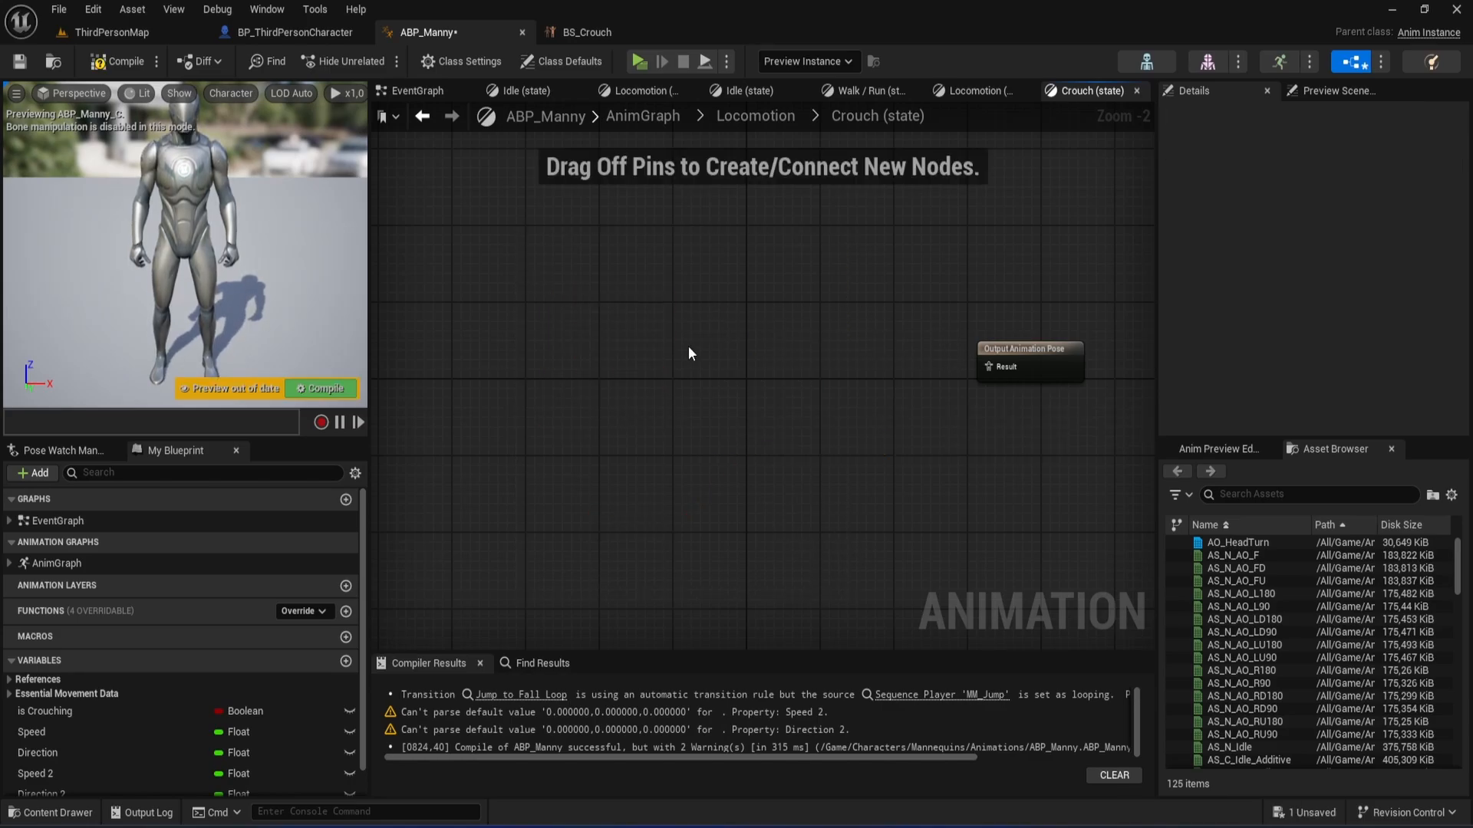
Add BS_Crouch from the Animations/ConvertedAnims/Crouch folder to the Crouch state and connect it to the Output Animation Pose.
scroll(694, 357, up, 2)
right_drag(743, 429, 623, 485)
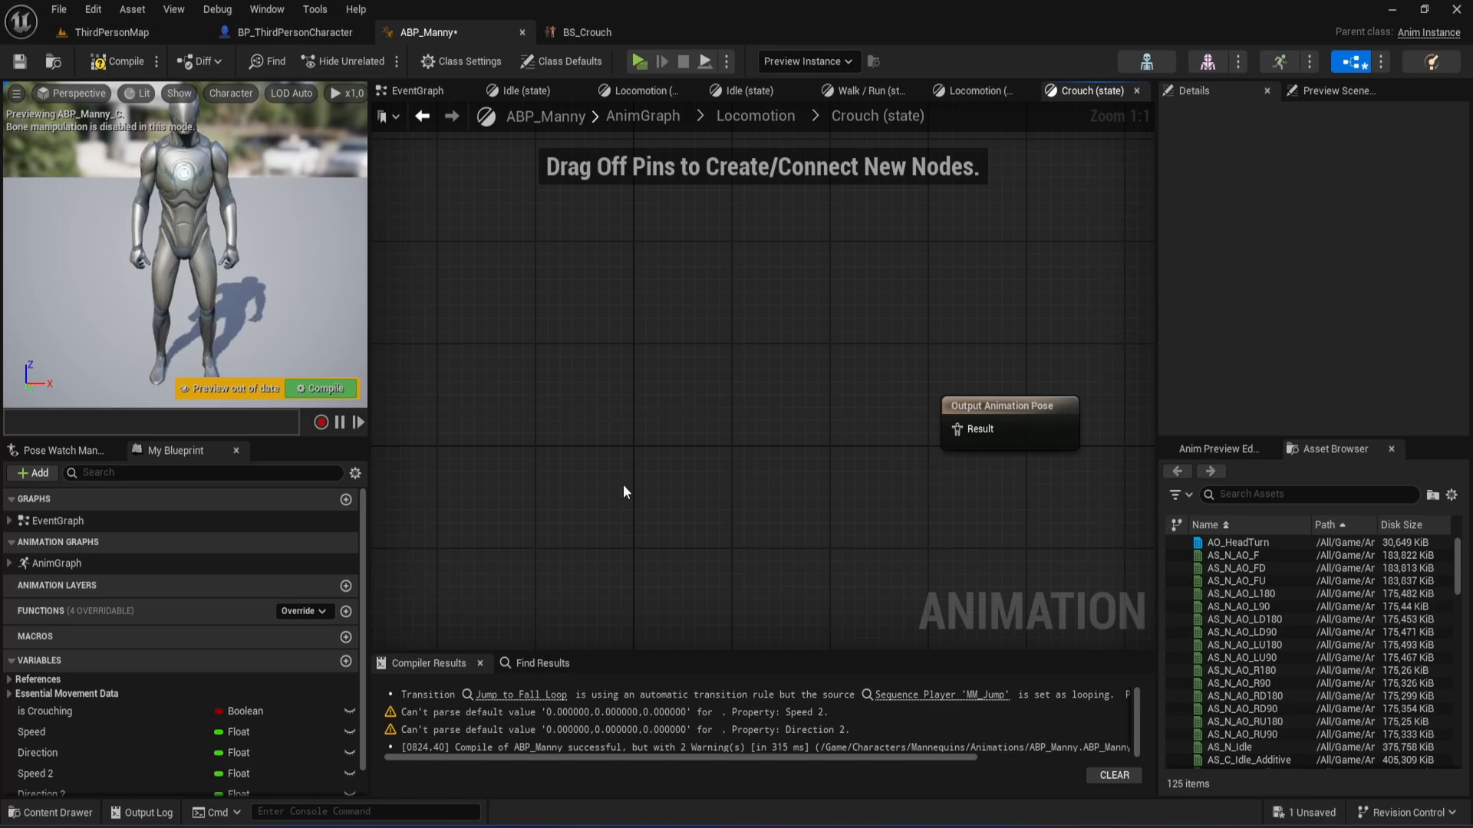
key(ctrl+space)
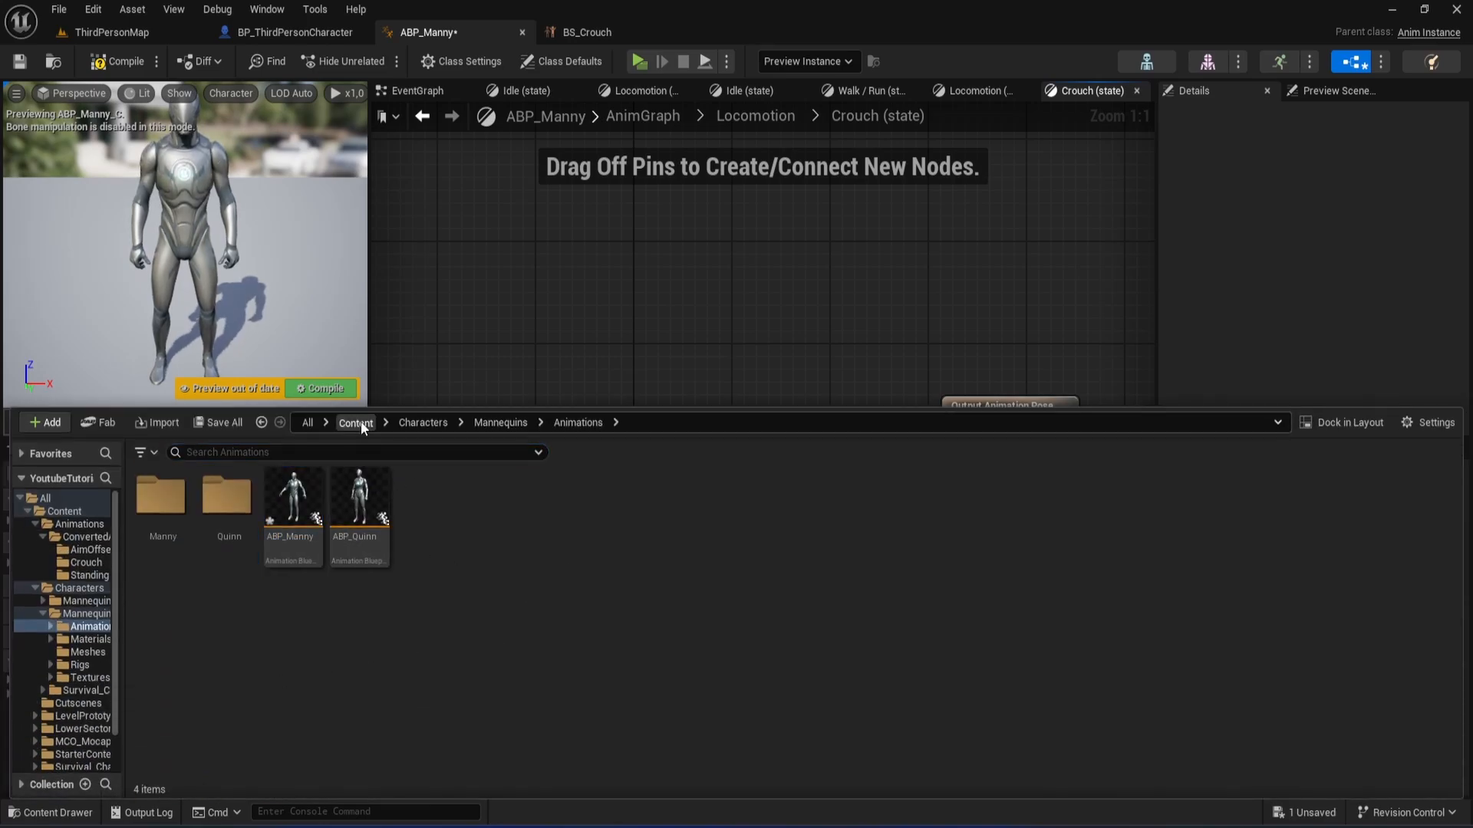
click(356, 423)
click(179, 500)
double_click(179, 500)
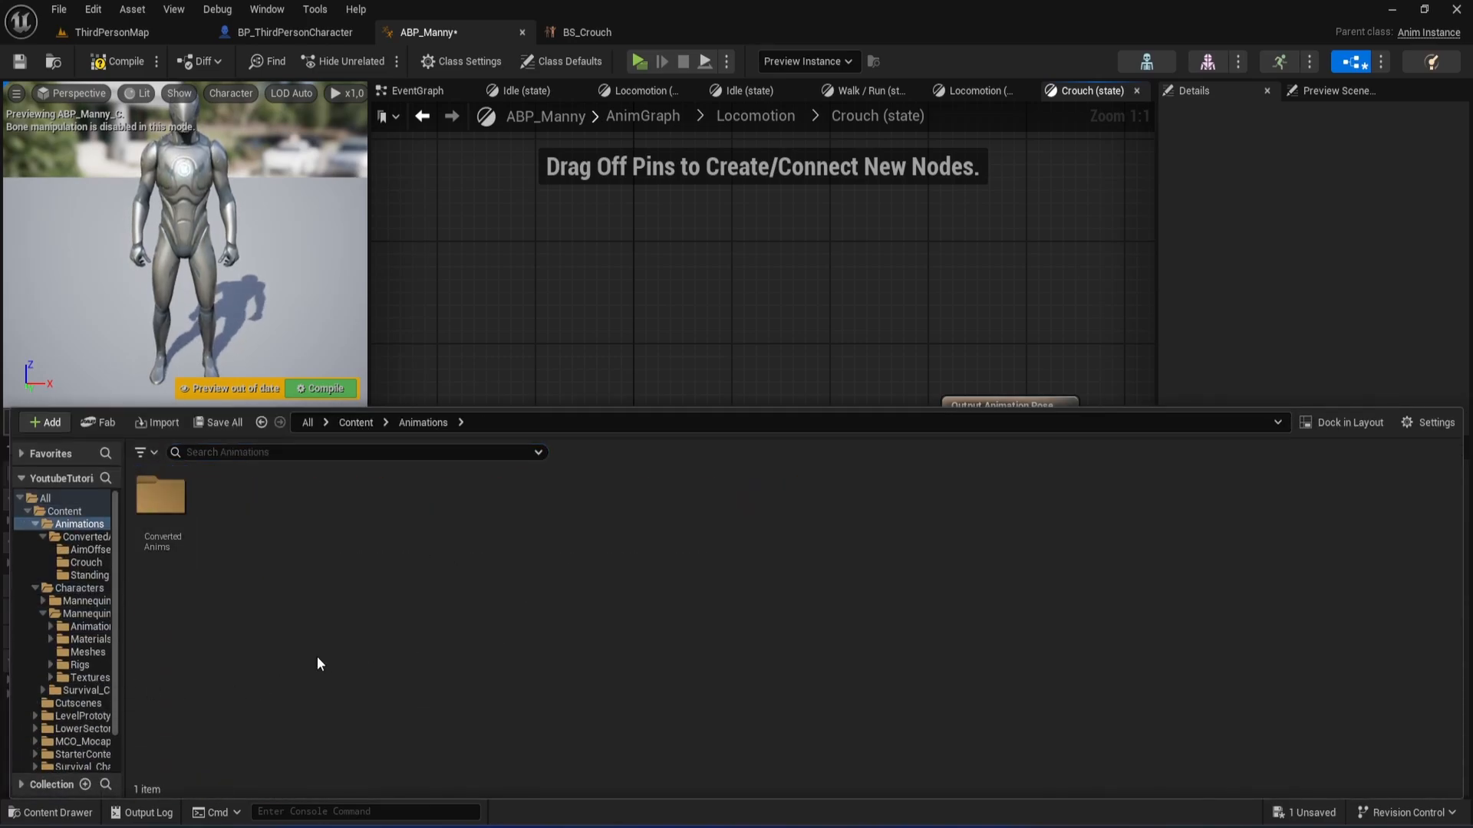
double_click(160, 494)
double_click(227, 497)
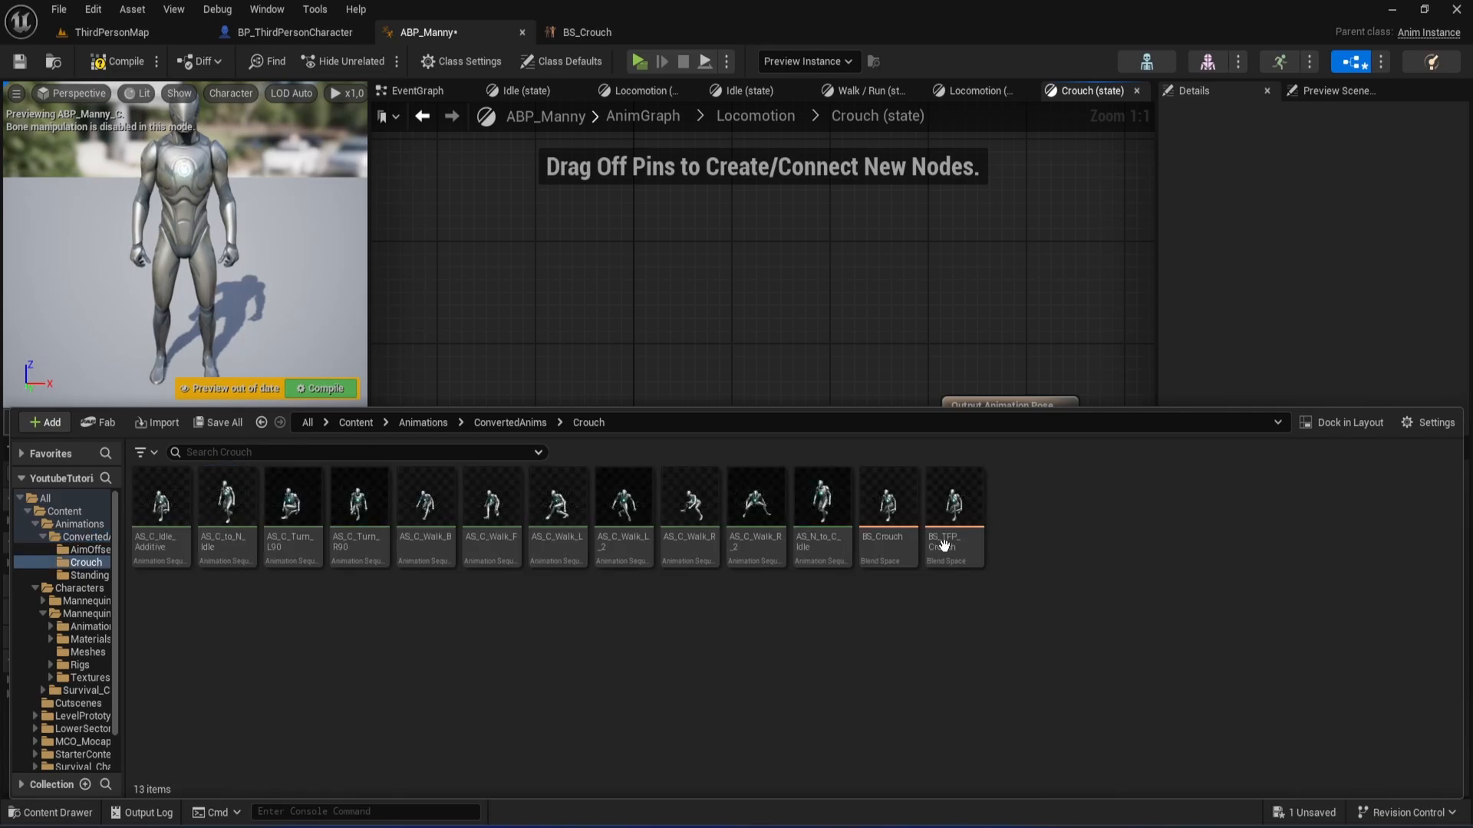
drag(893, 488, 717, 357)
drag(796, 388, 942, 401)
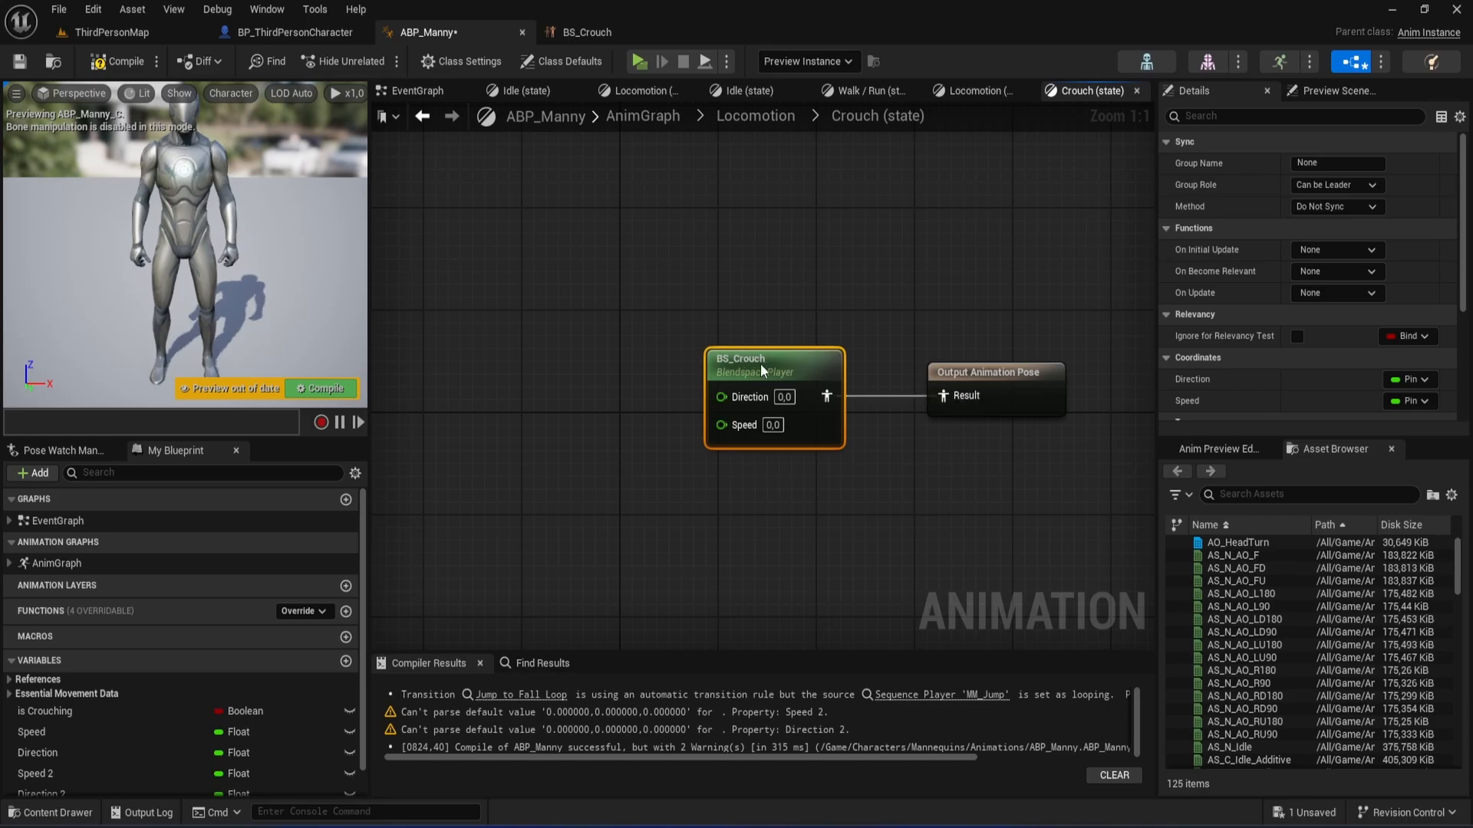
drag(761, 364, 785, 364)
scroll(236, 759, down, 1)
drag(83, 749, 746, 423)
drag(599, 413, 612, 451)
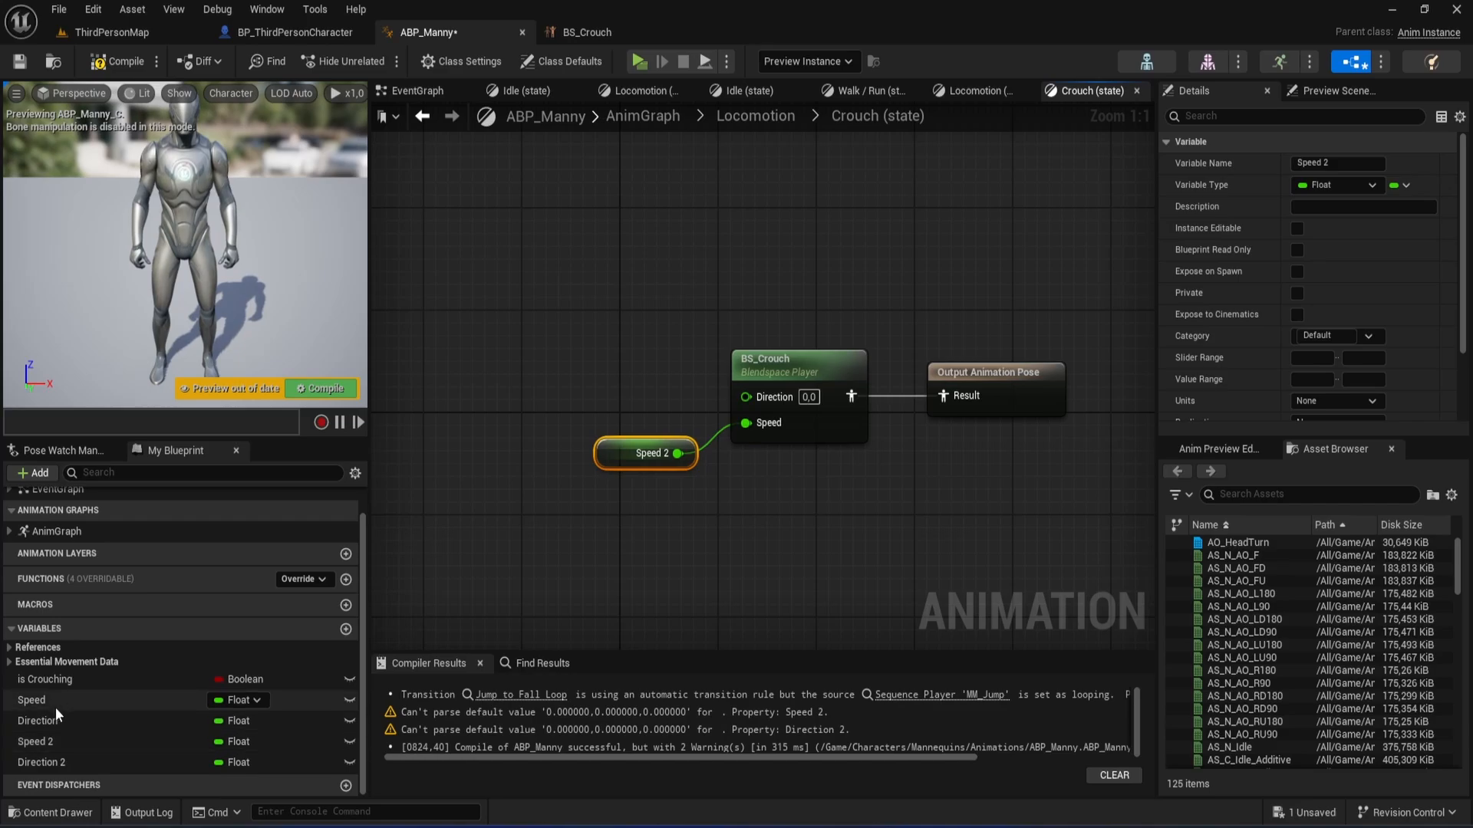
drag(55, 700, 589, 422)
key(Delete)
Delete the duplicate Speed 2 and Direction 2 variables from ABP_Manny.
click(43, 766)
key(Delete)
click(56, 757)
key(Delete)
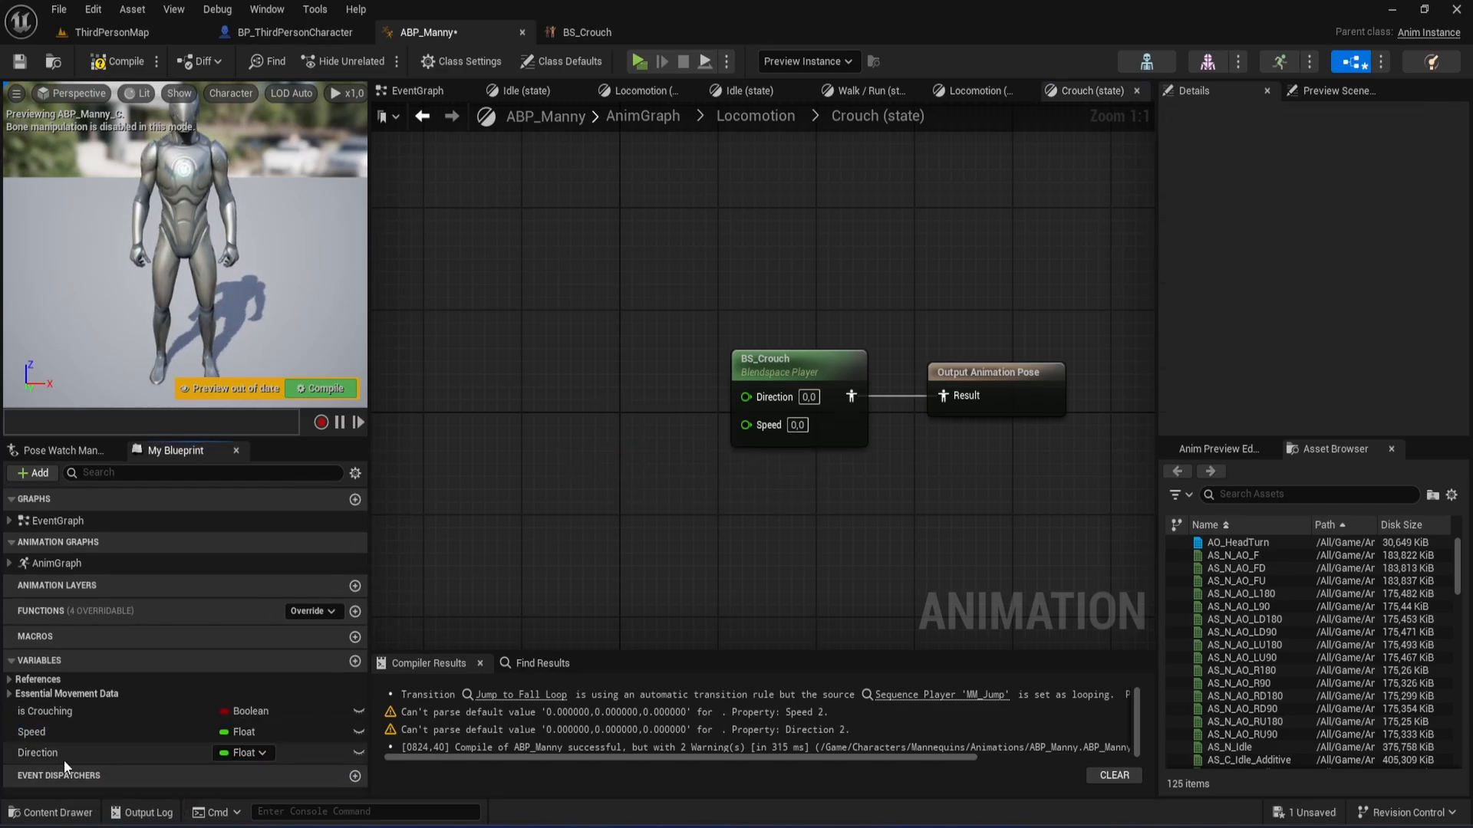
Feed the Speed and Direction variables into BS_Crouch's matching inputs, and compile and save ABP_Manny.
drag(32, 732, 745, 424)
drag(599, 414, 596, 463)
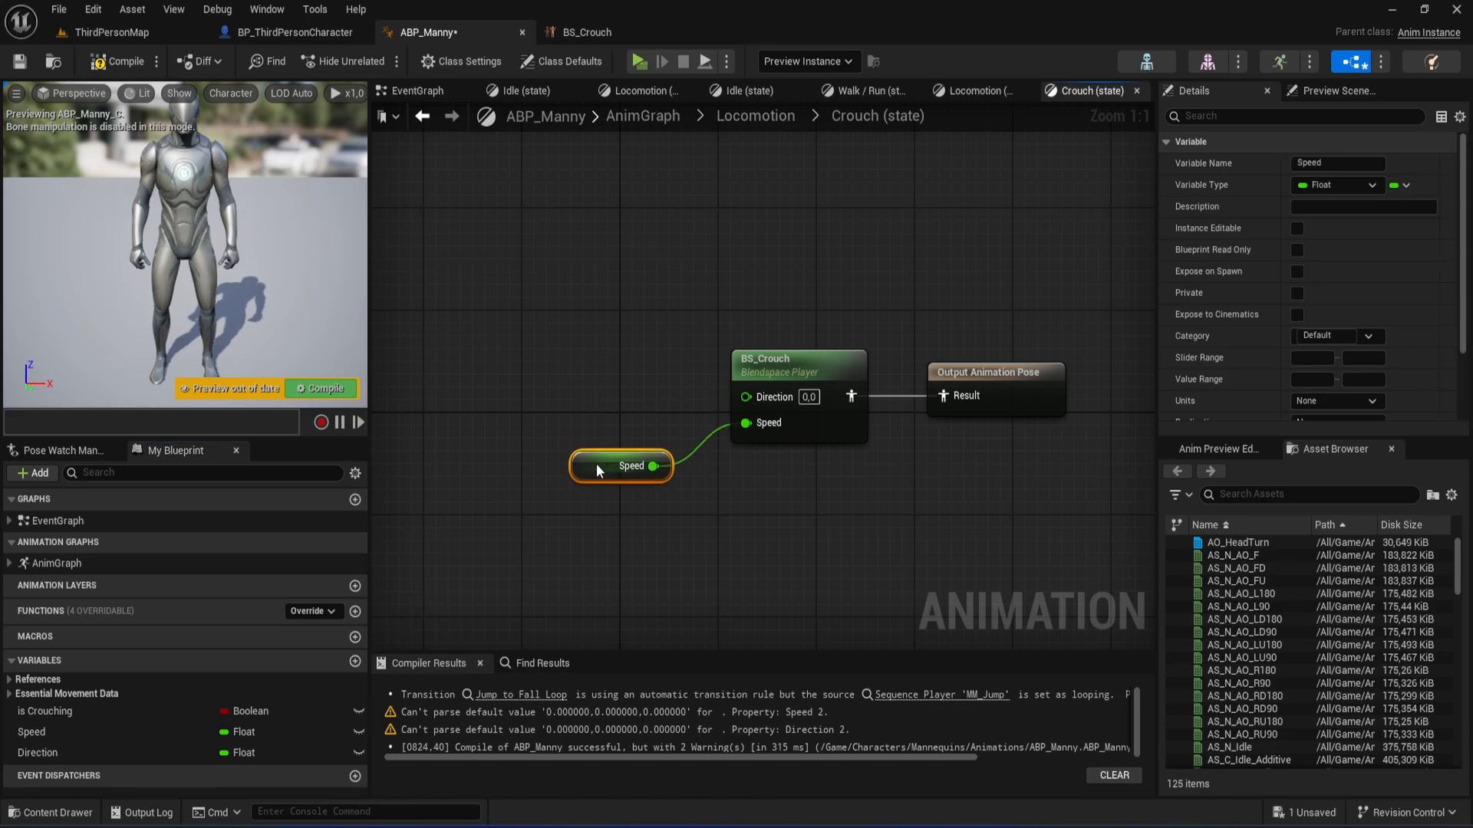
drag(38, 752, 746, 397)
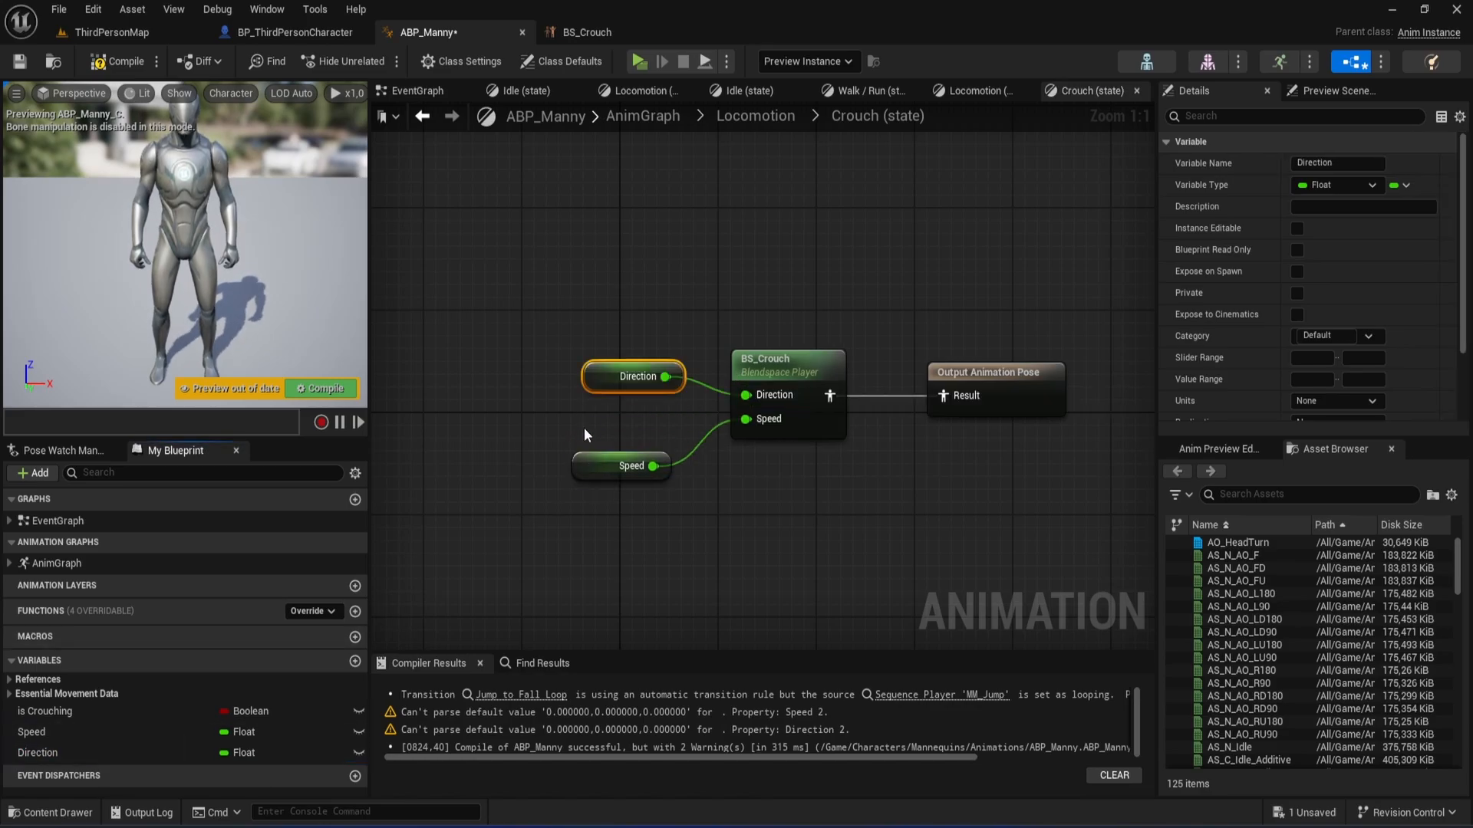
drag(608, 386, 583, 387)
click(117, 62)
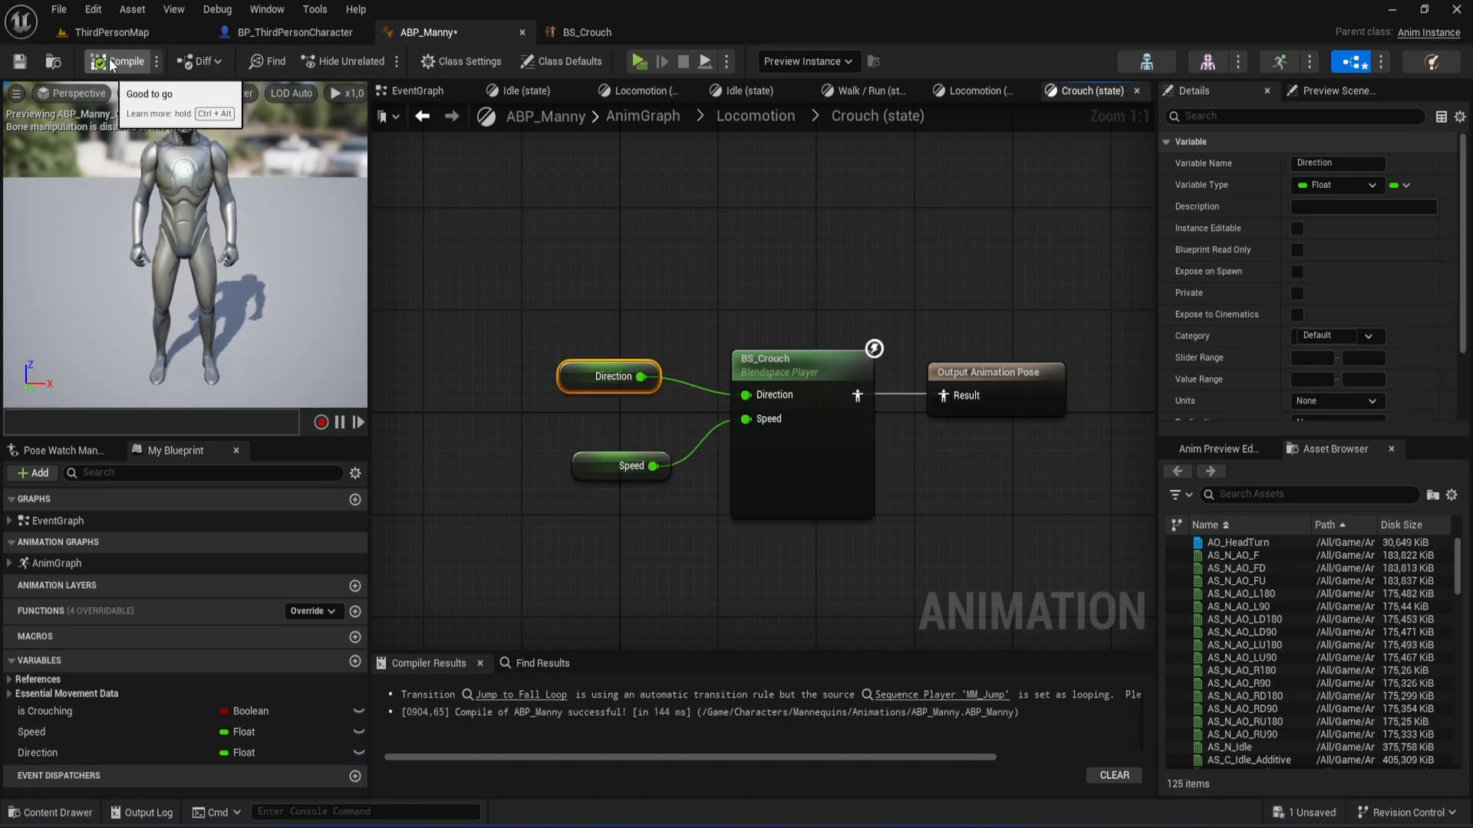
click(19, 63)
scroll(681, 330, down, 2)
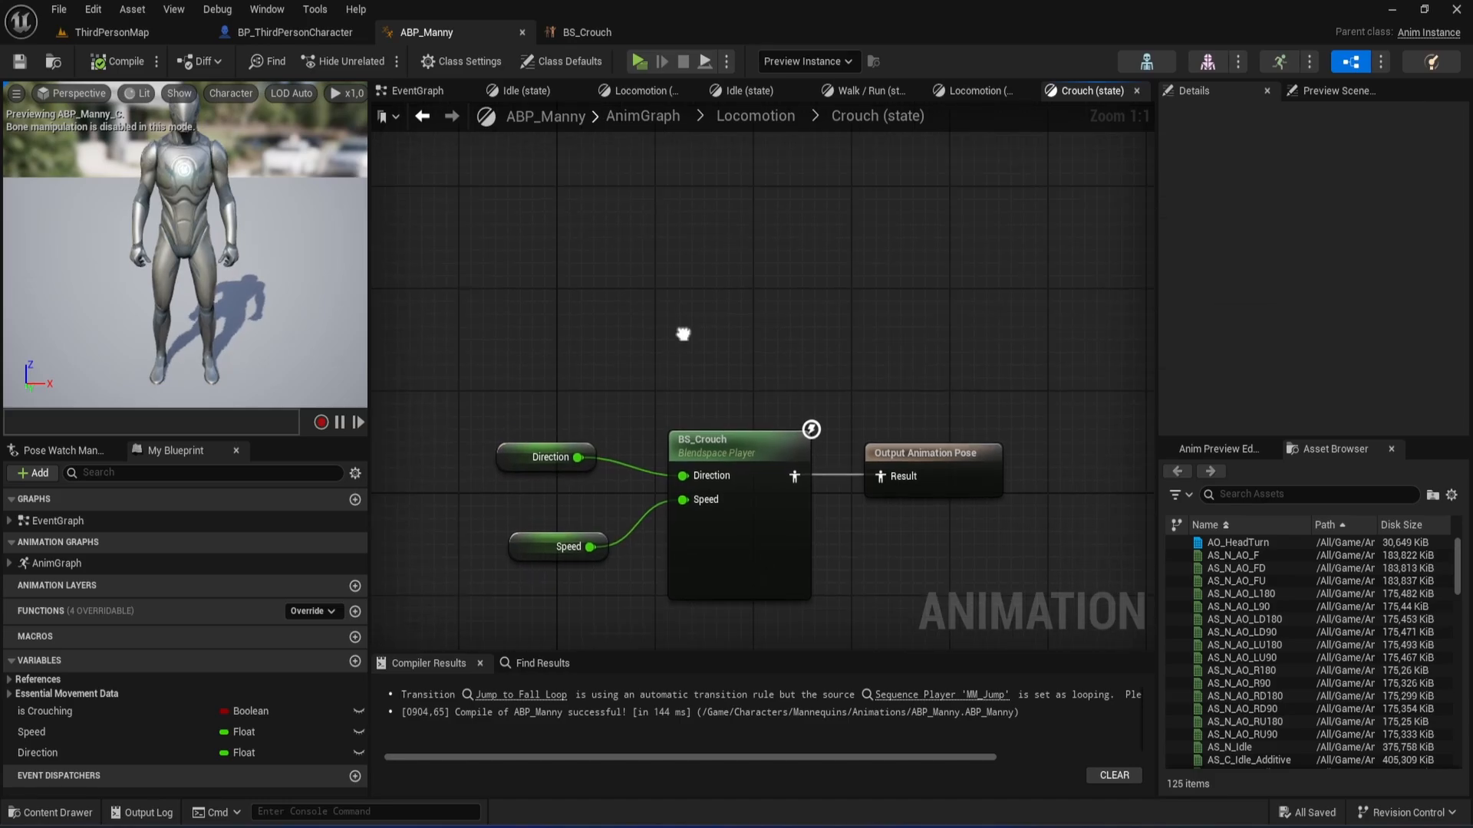
drag(608, 249, 685, 397)
drag(566, 397, 557, 370)
In BP_ThirdPersonCharacter's Character Movement component, enable Use Controller Desired Rotation, disable Orient Rotation to Movement, and compile.
click(295, 32)
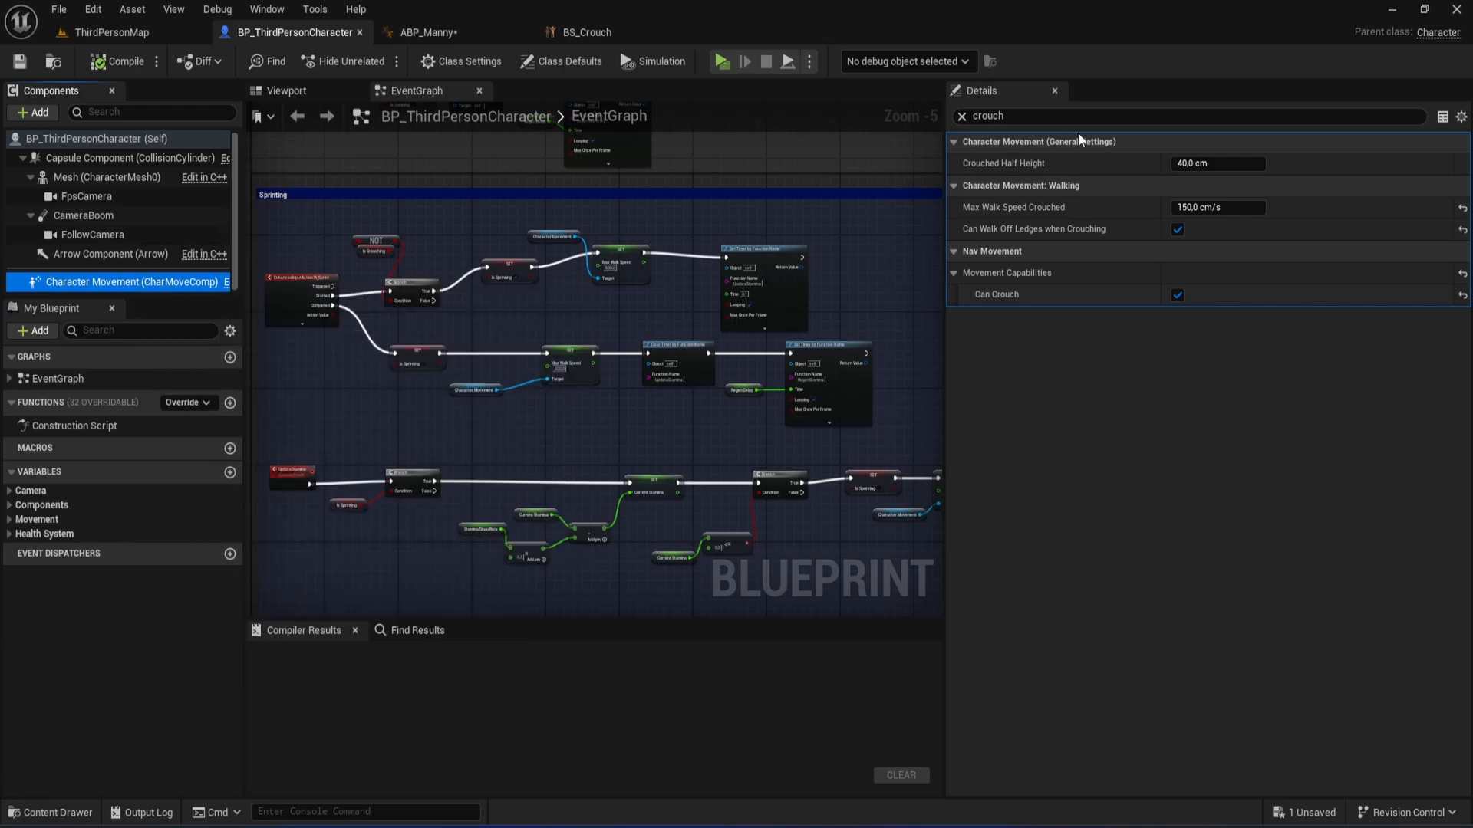
click(1048, 118)
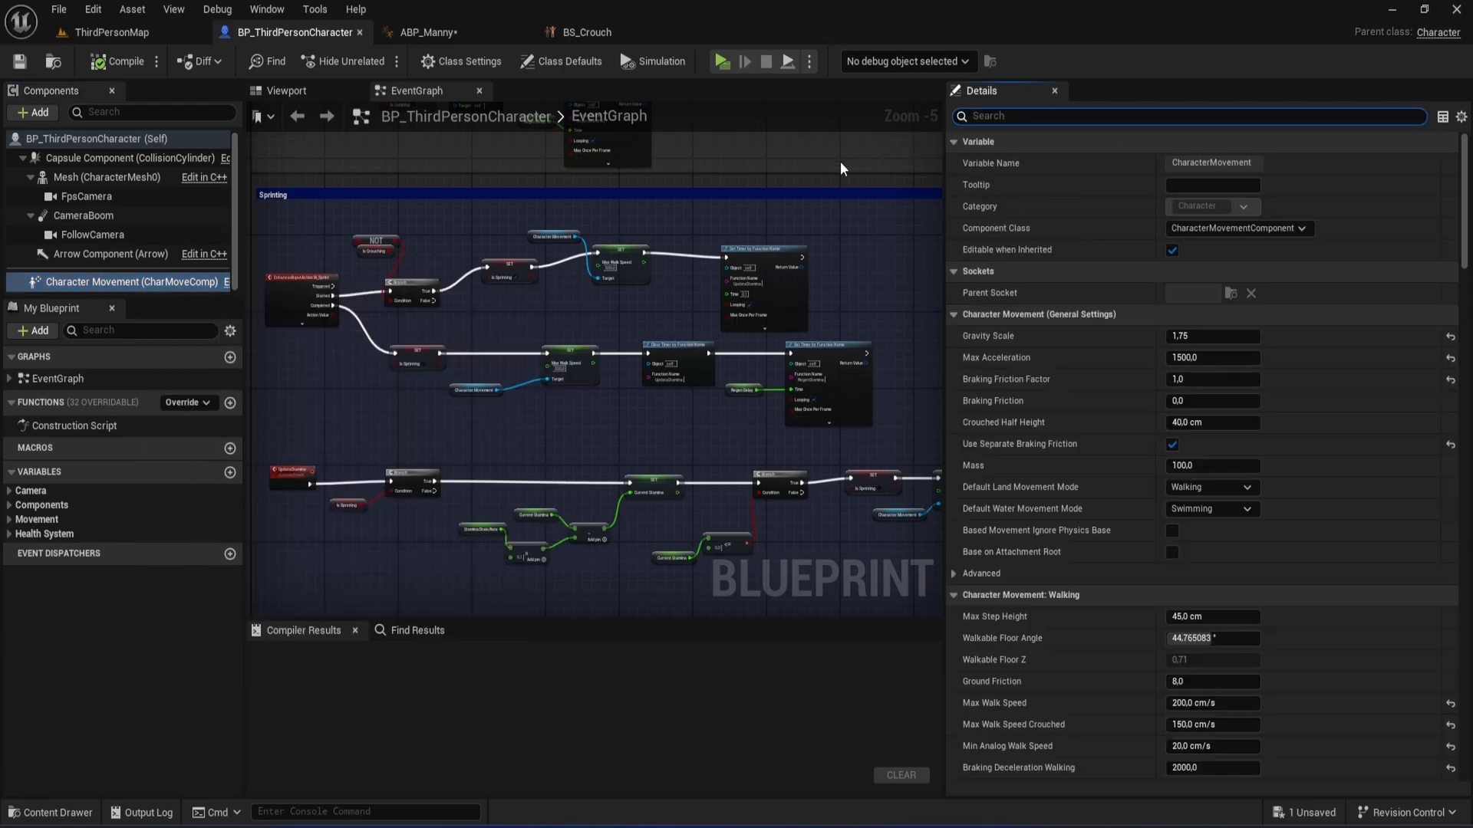
scroll(840, 161, down, 3)
click(131, 286)
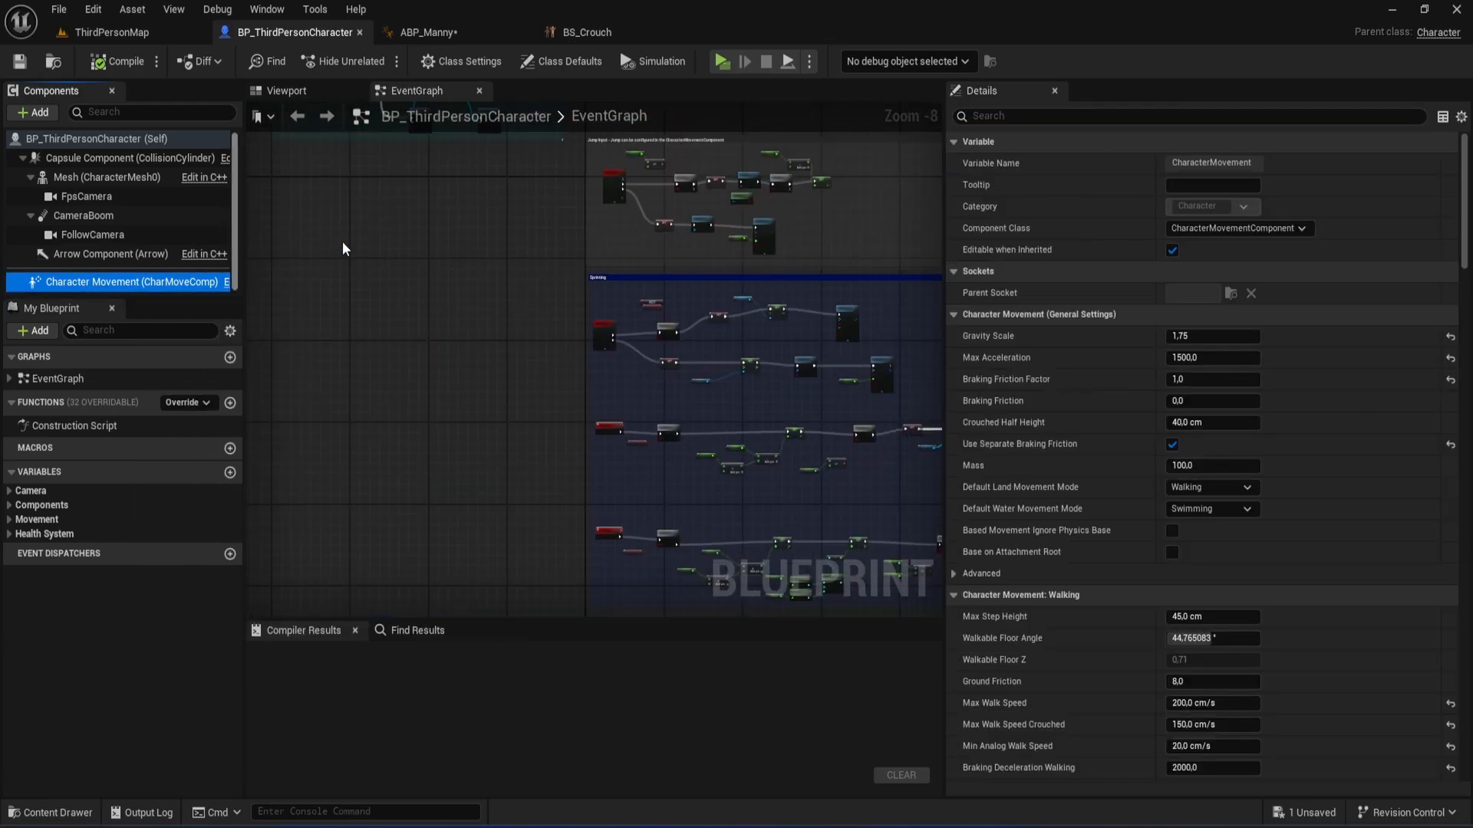
right_drag(424, 228, 609, 383)
click(88, 283)
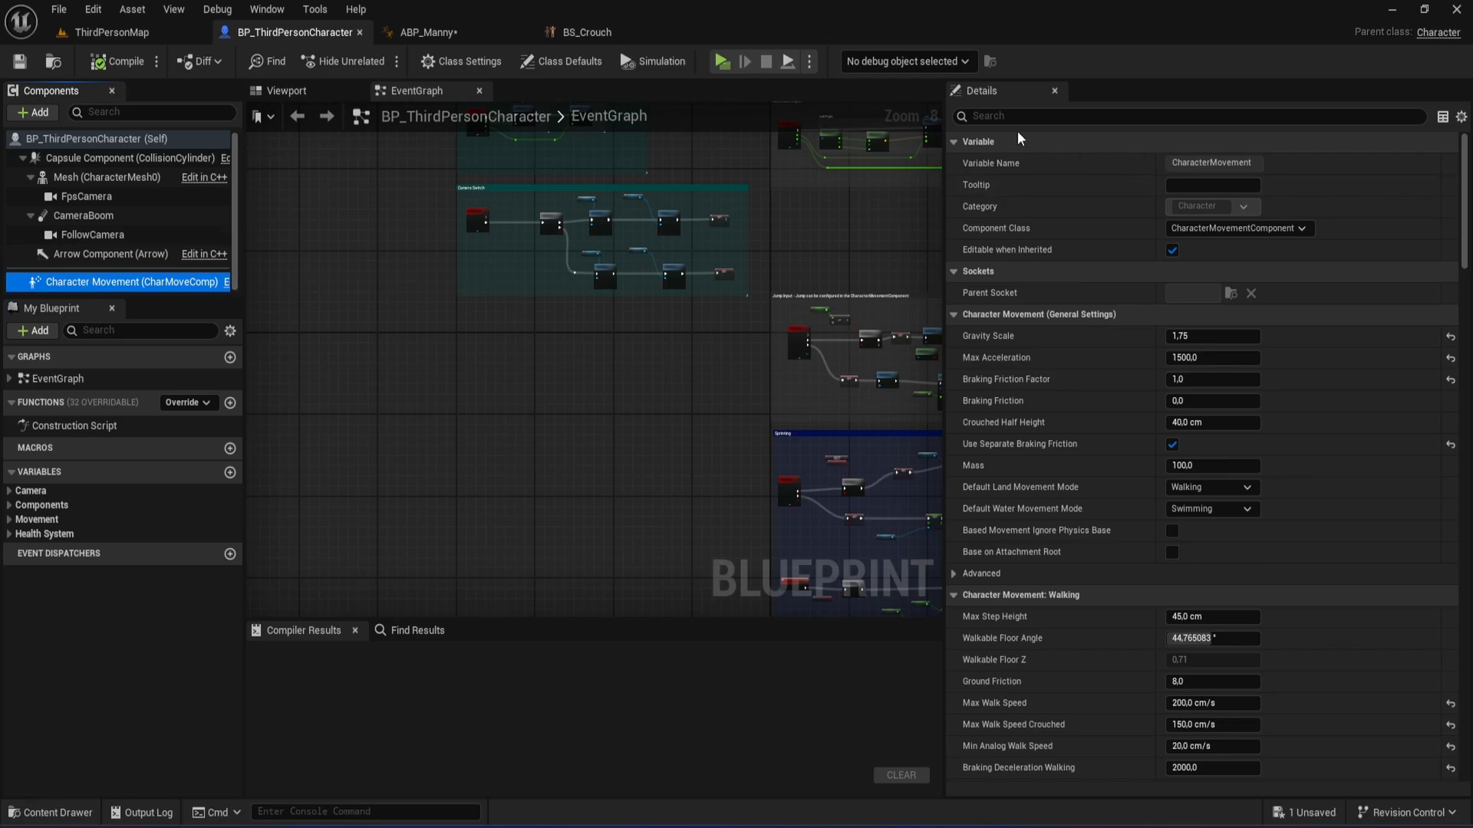
click(1048, 115)
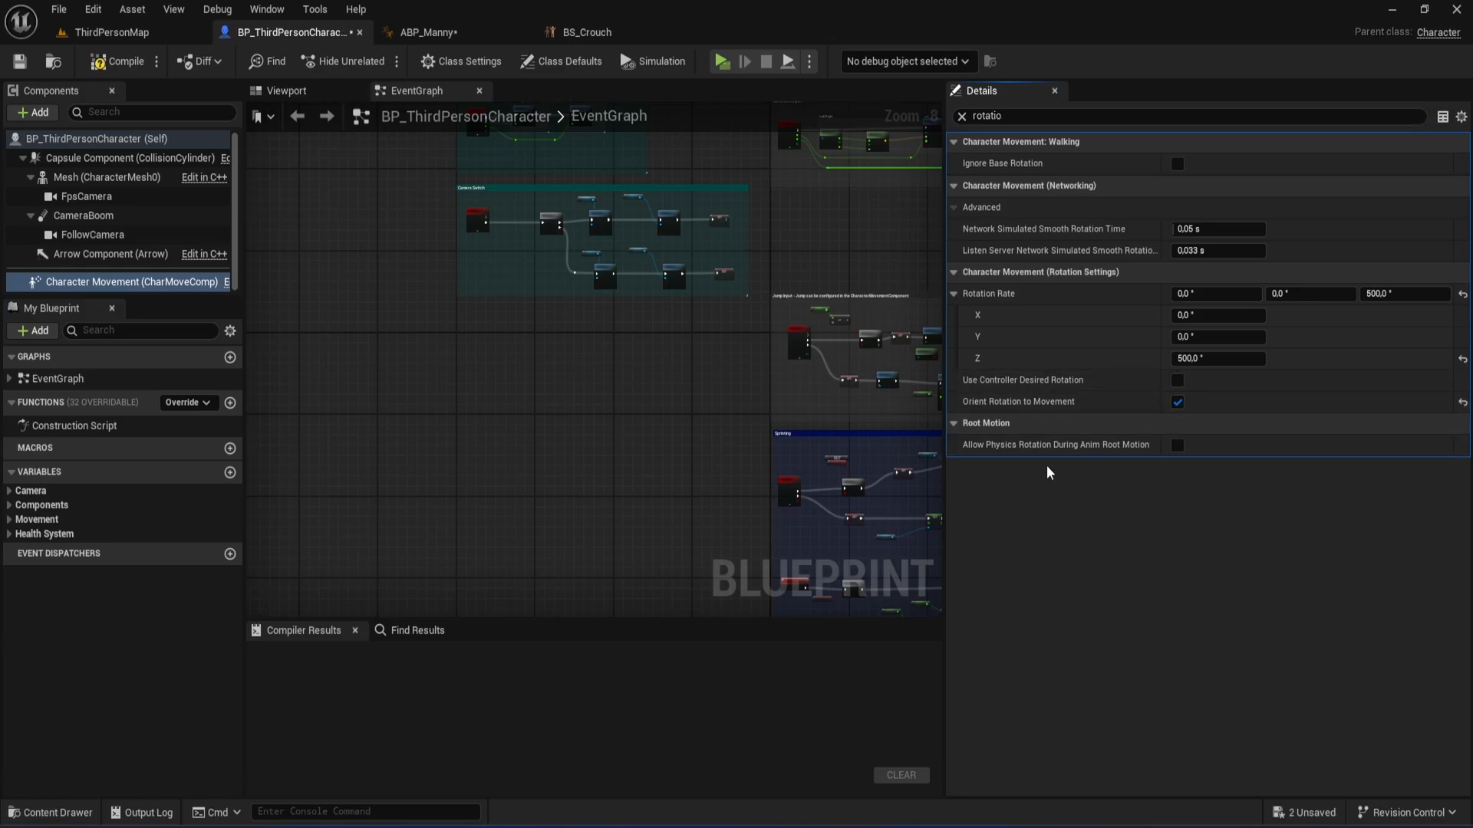
click(1177, 403)
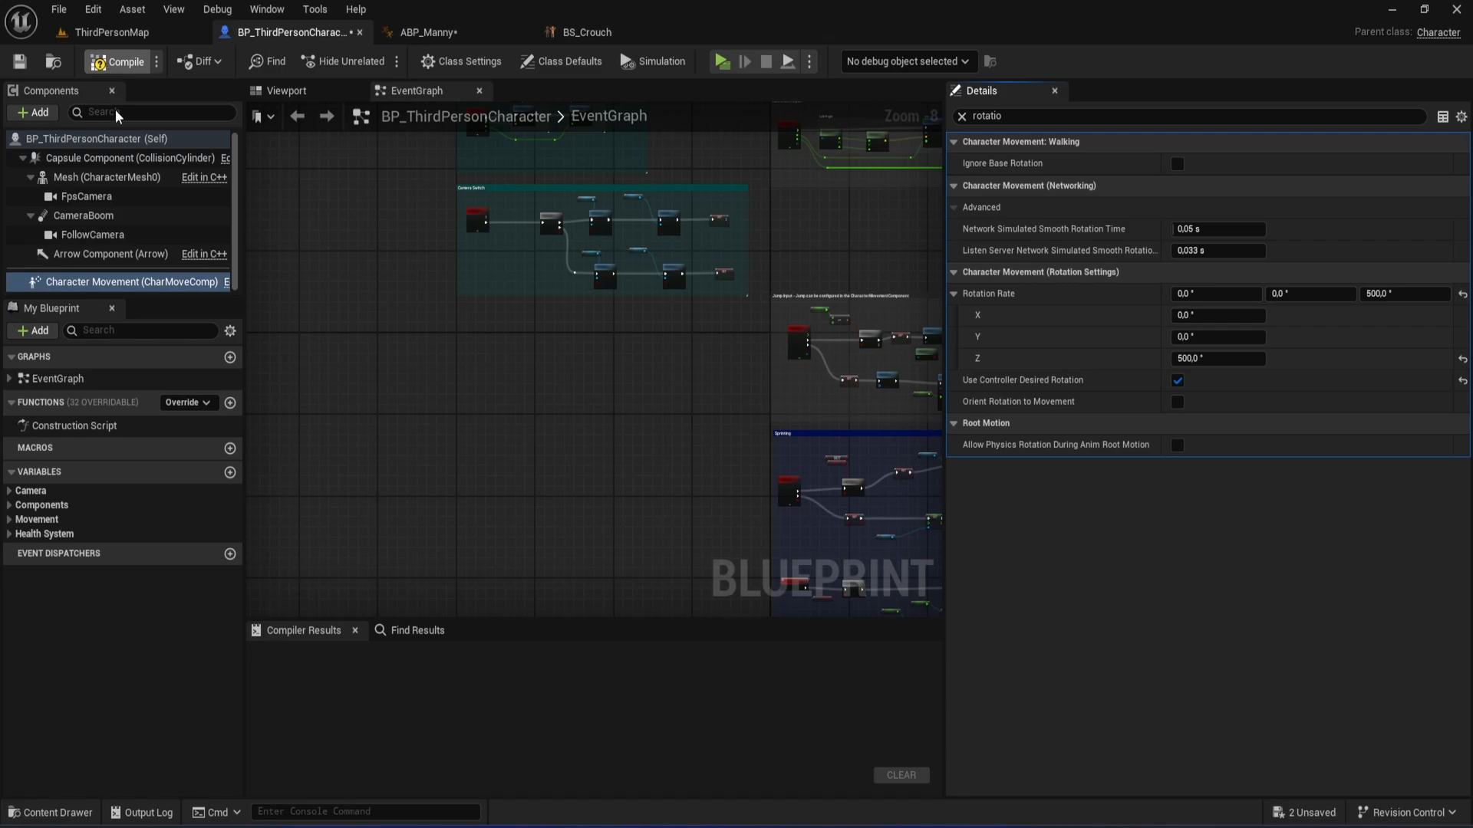
click(117, 62)
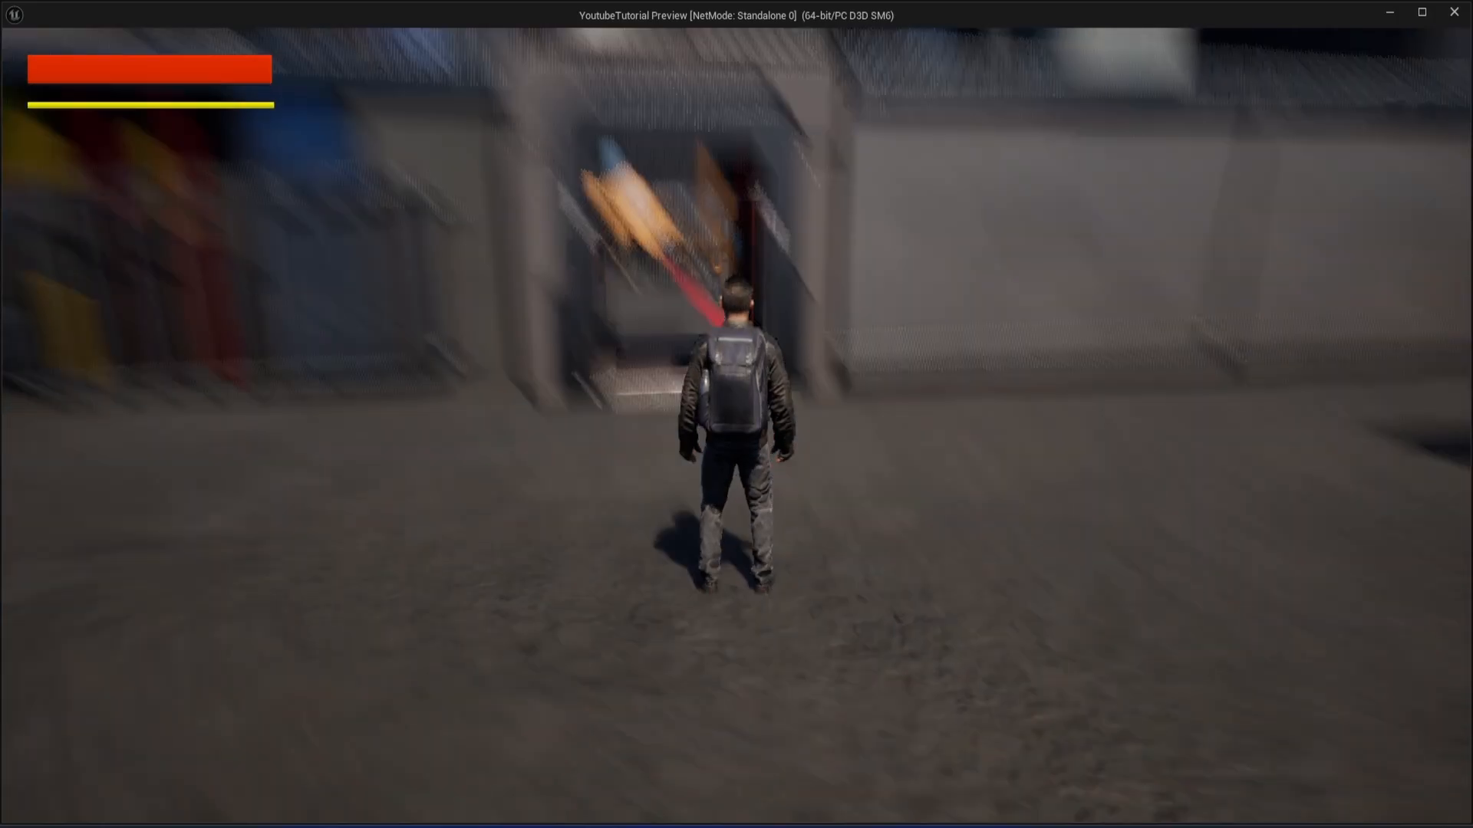
Play-test the level by walking forward, crouching, and crouch-walking forward and sideways to check the directional animations.
key(w)
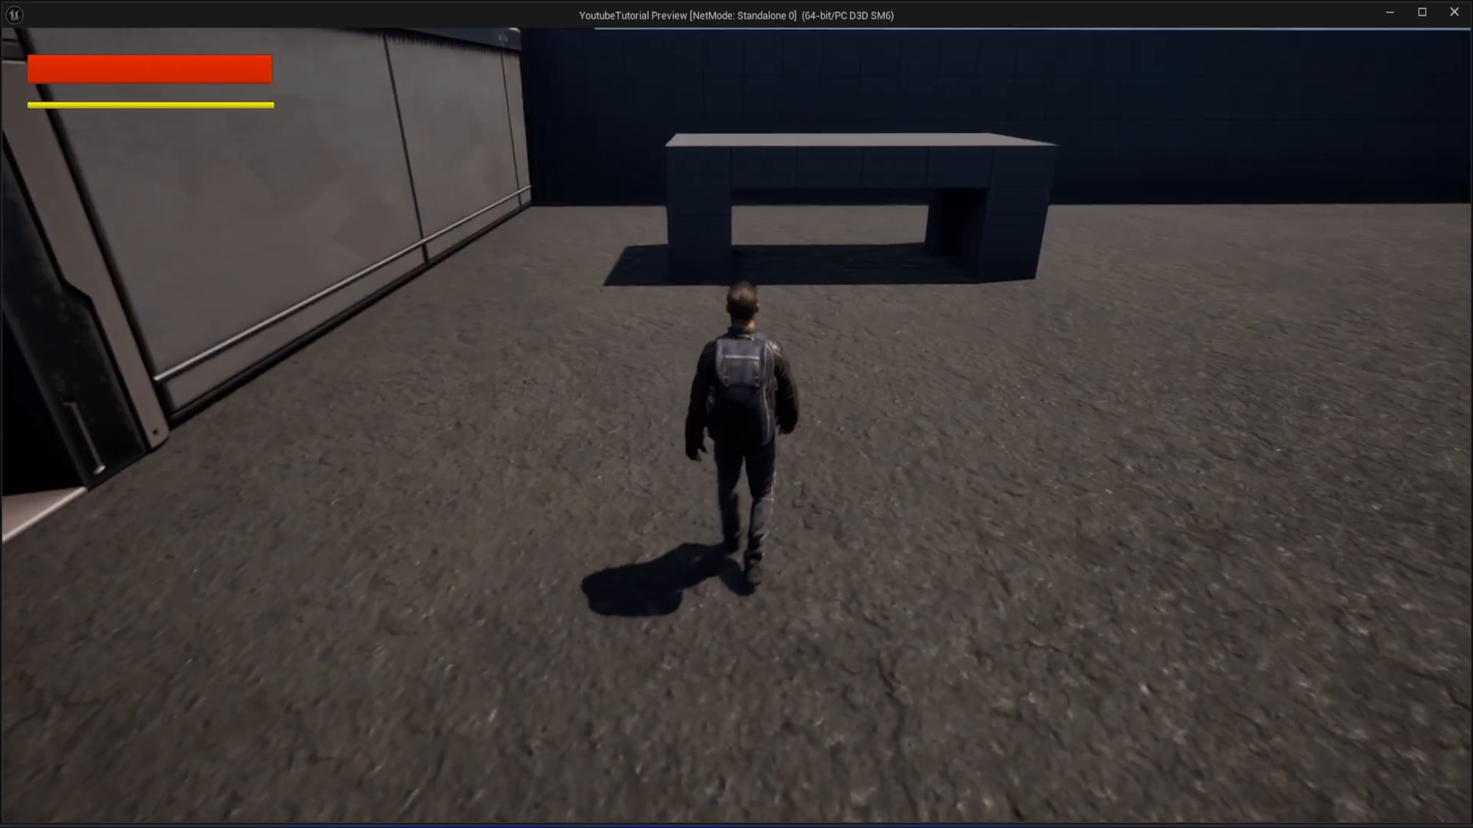
key(c)
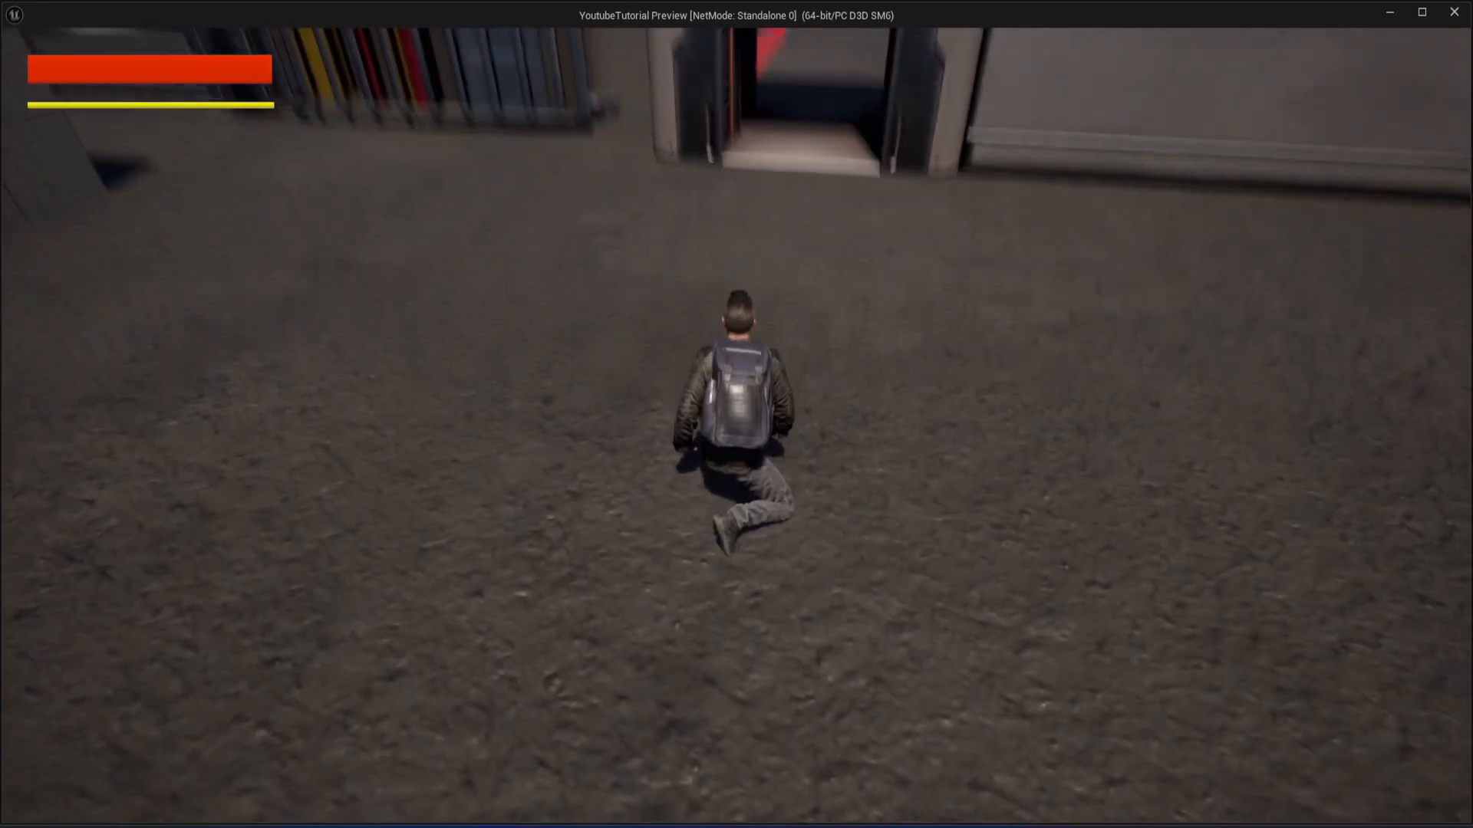
key(w)
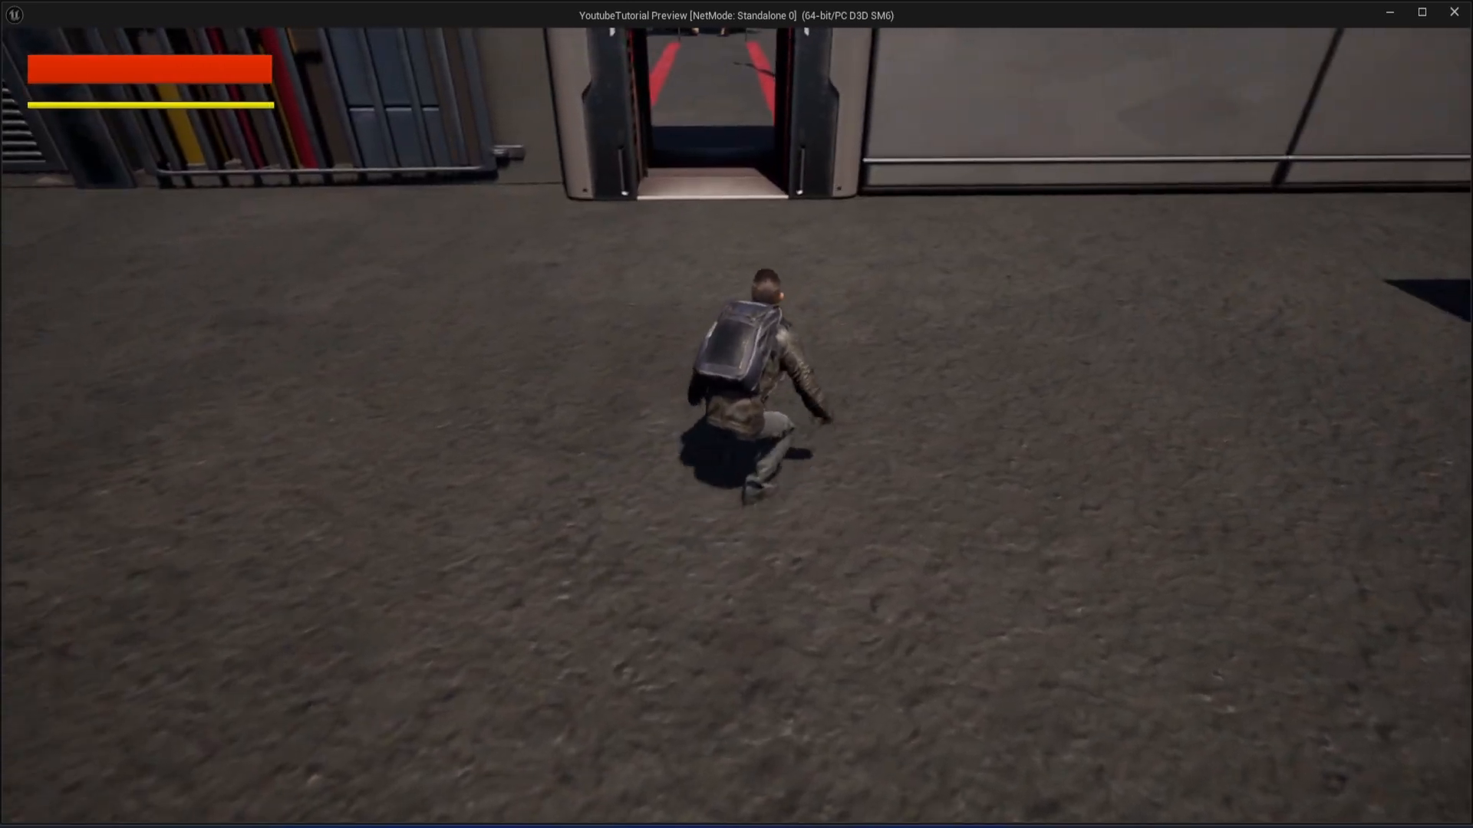
key(w)
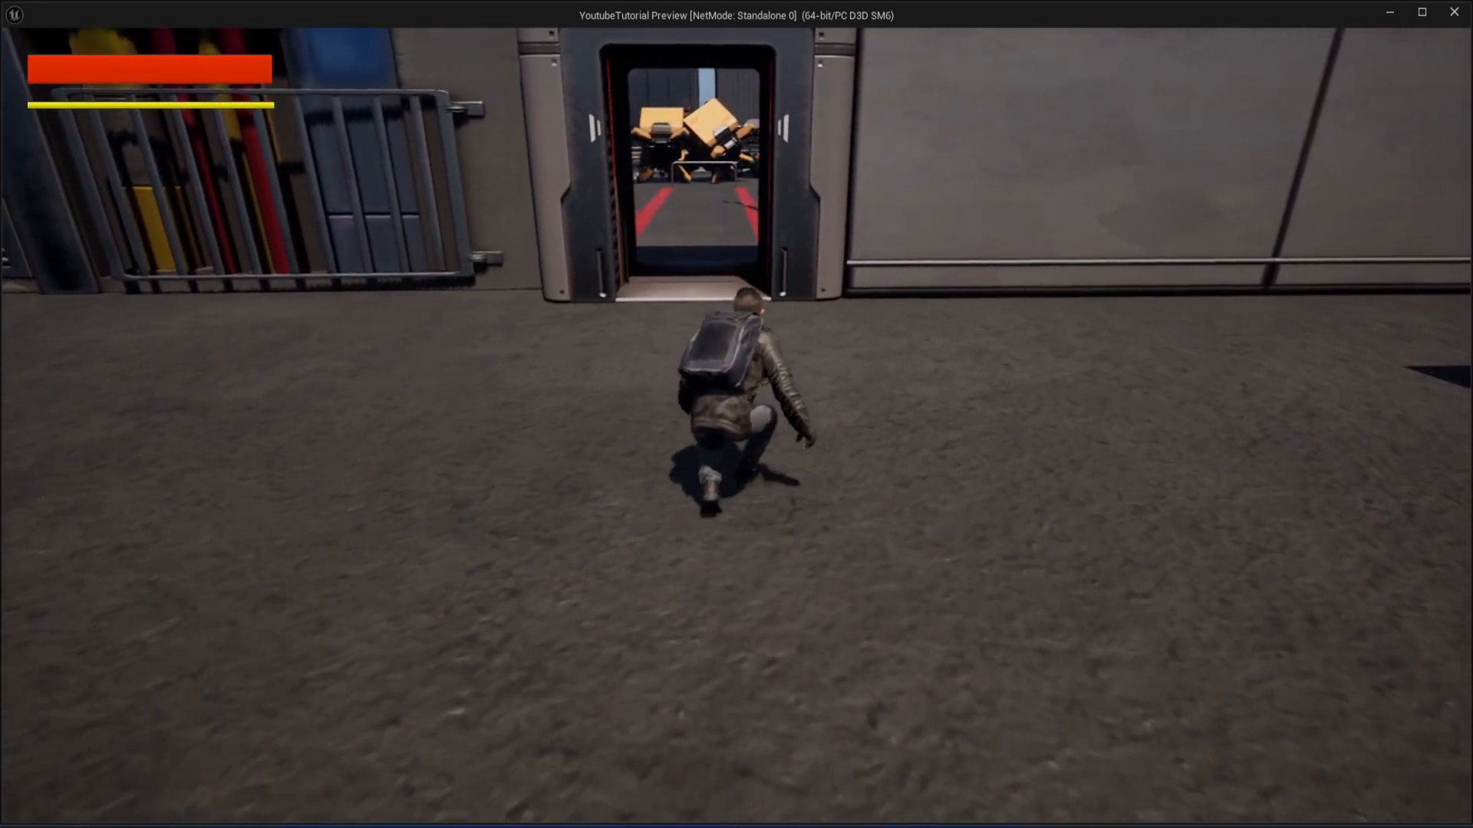
key(d)
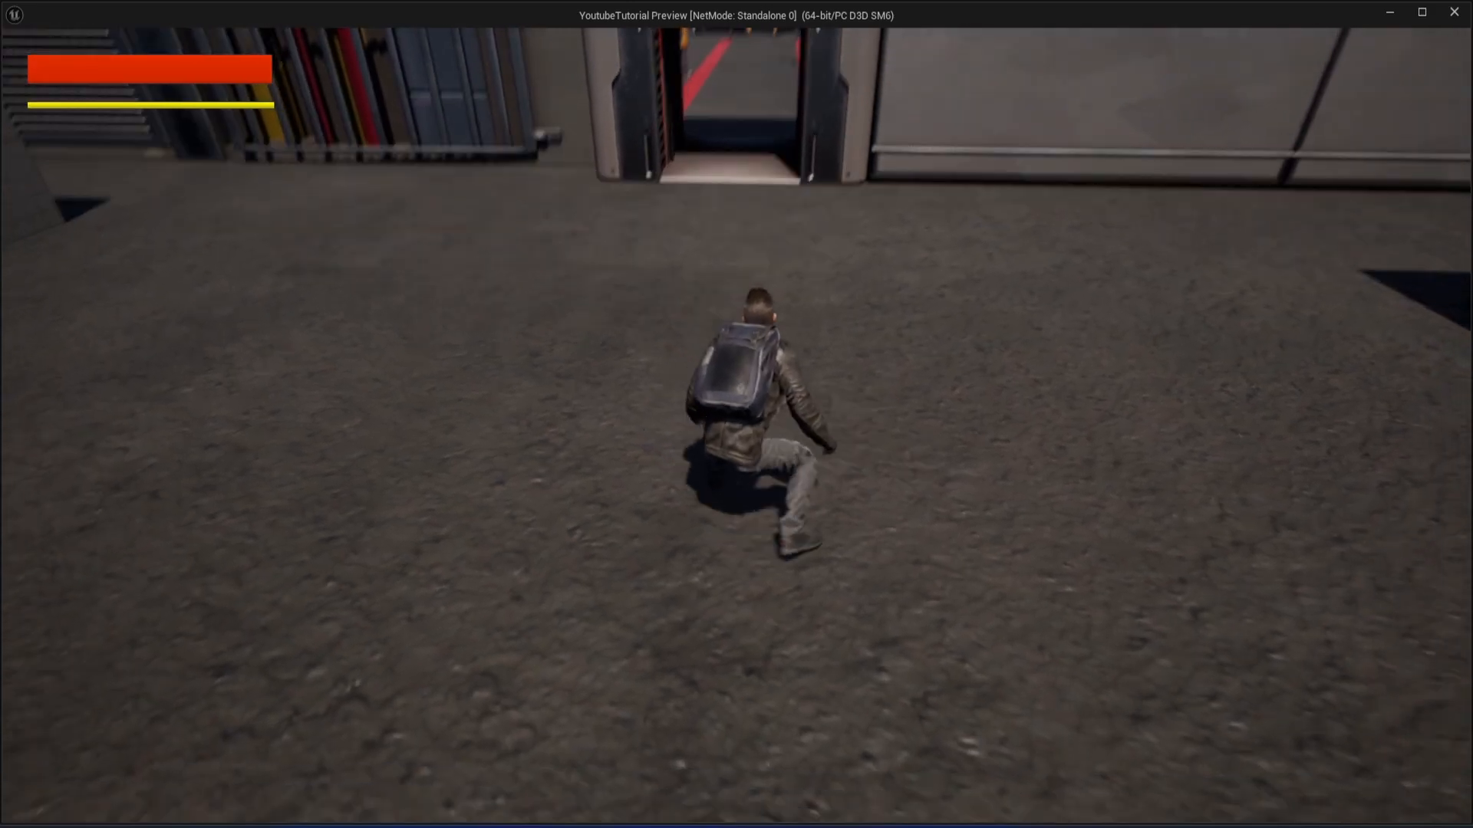
key(d)
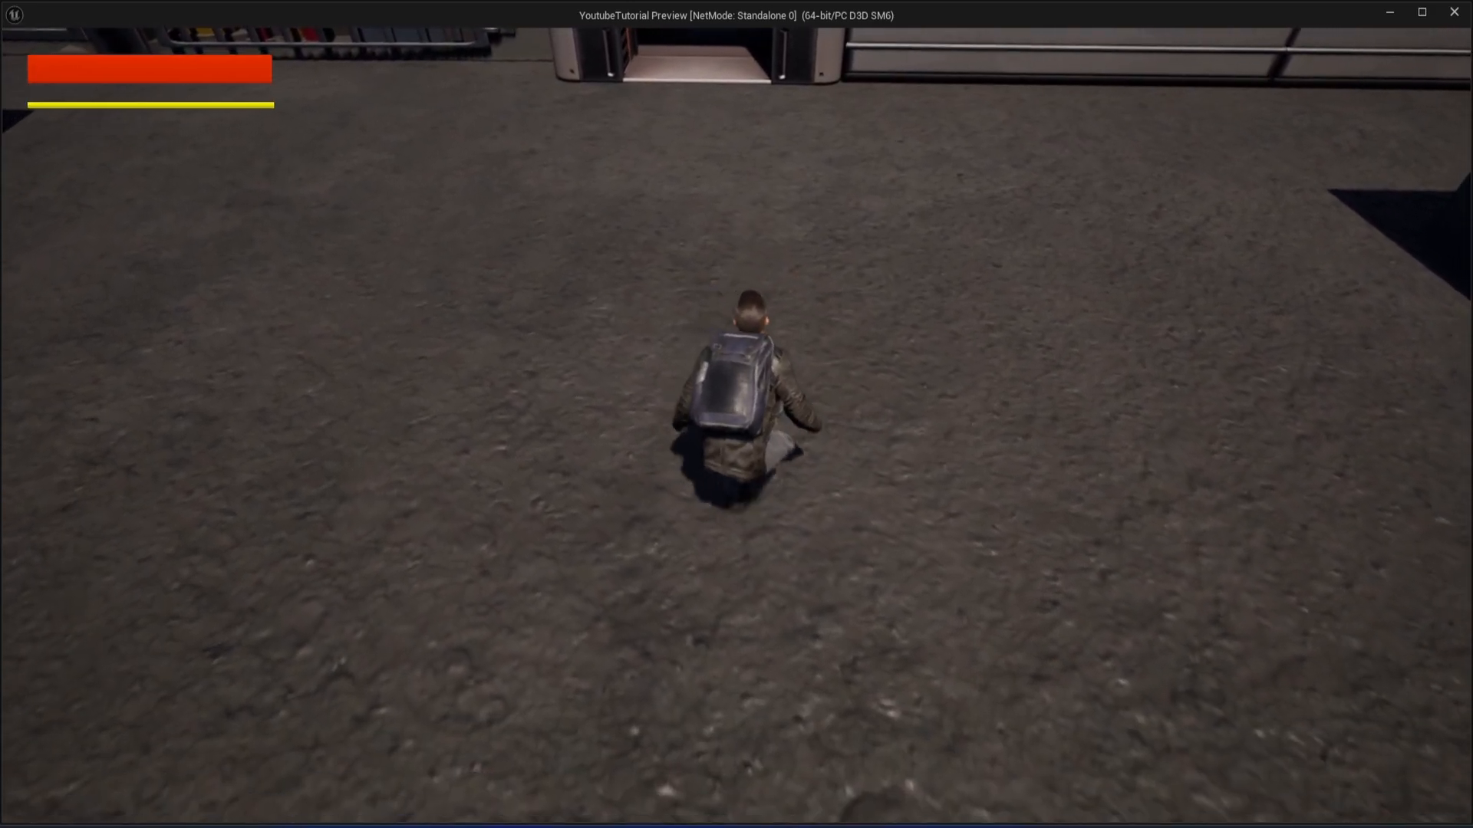
key(w)
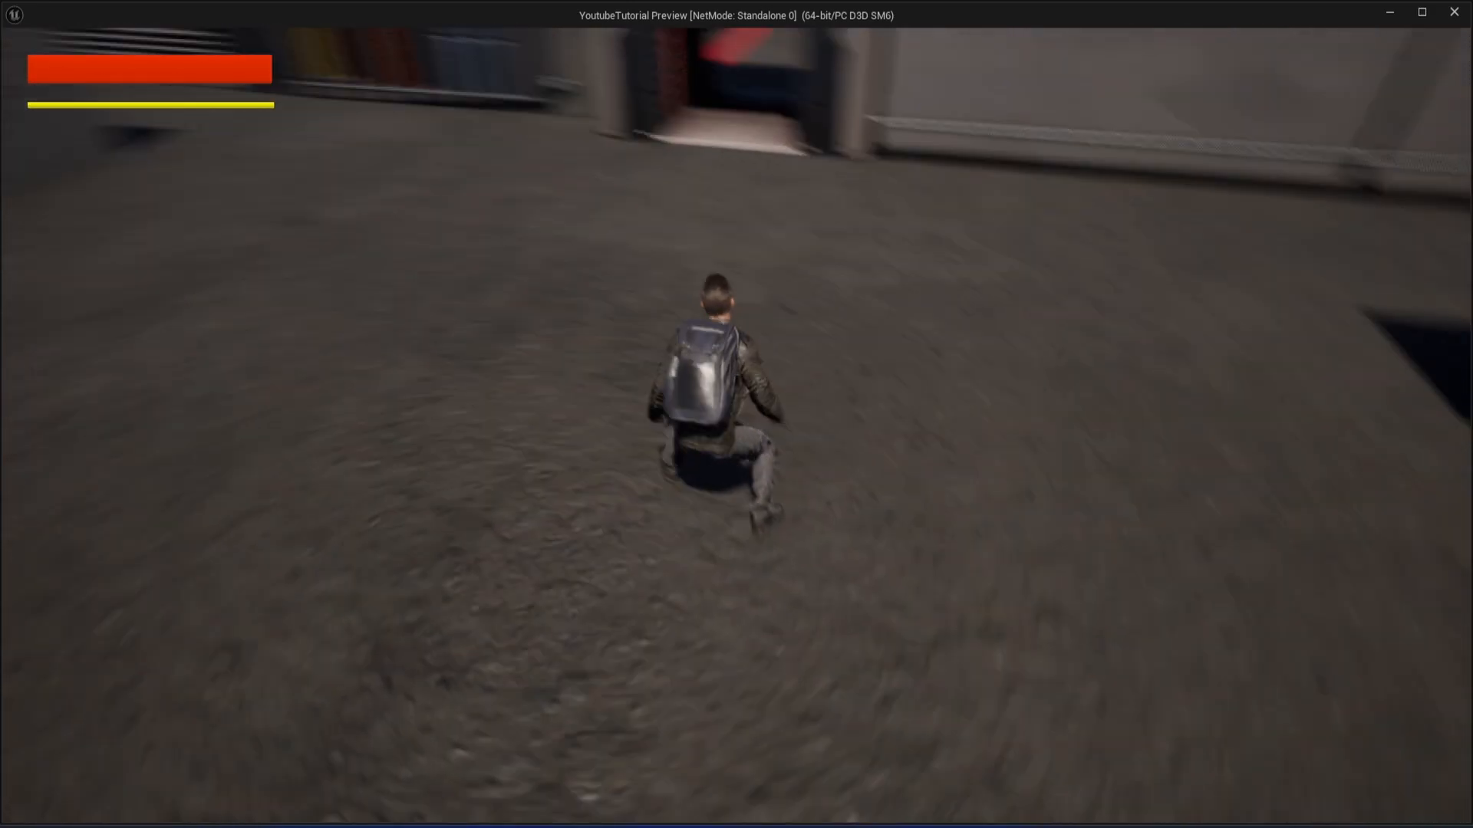
Stand up, jump and walk on, and crouch again to check the transitions between standing, jumping and crouching.
key(c)
key(space)
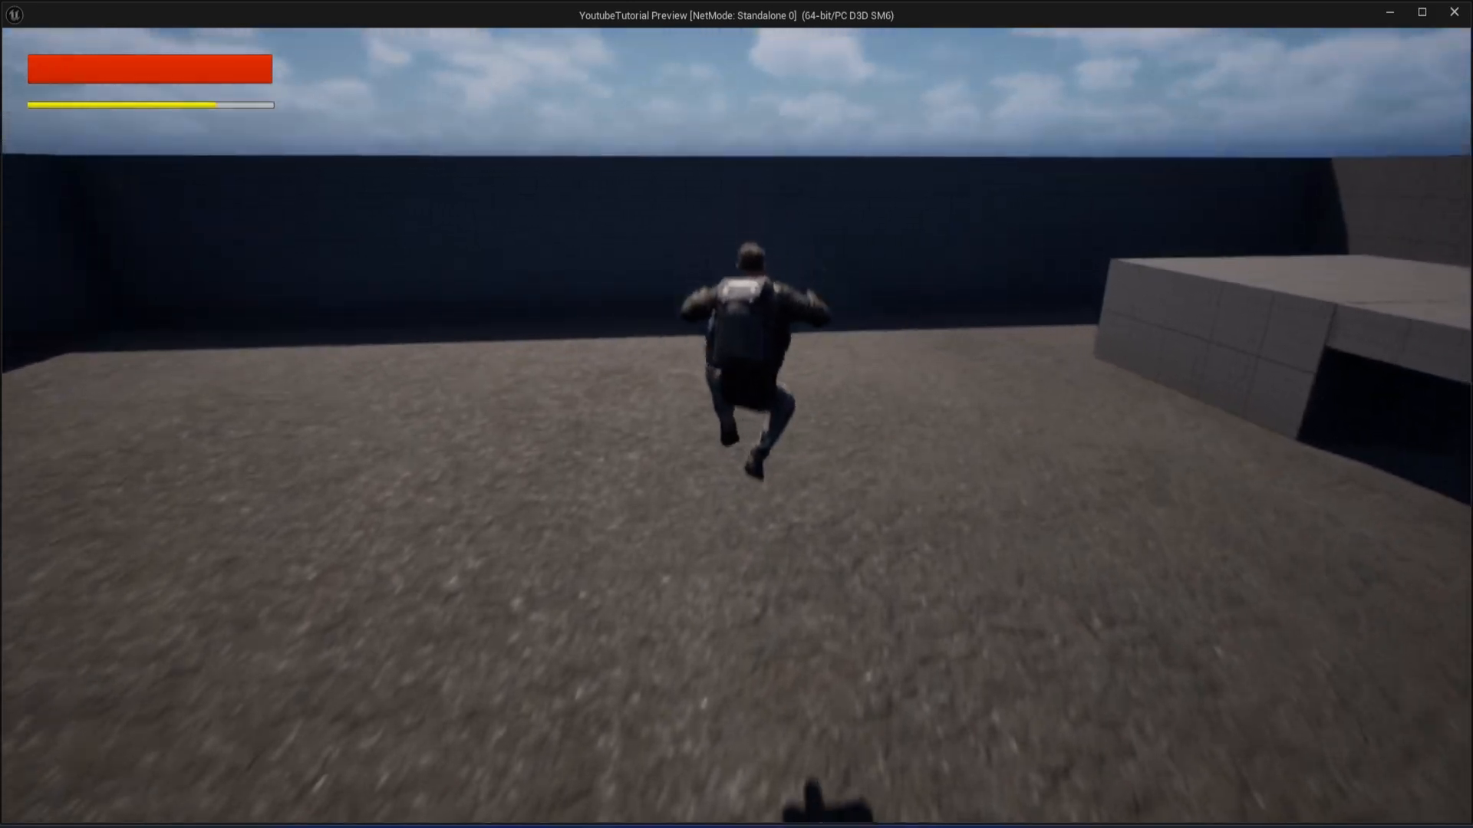
key(w)
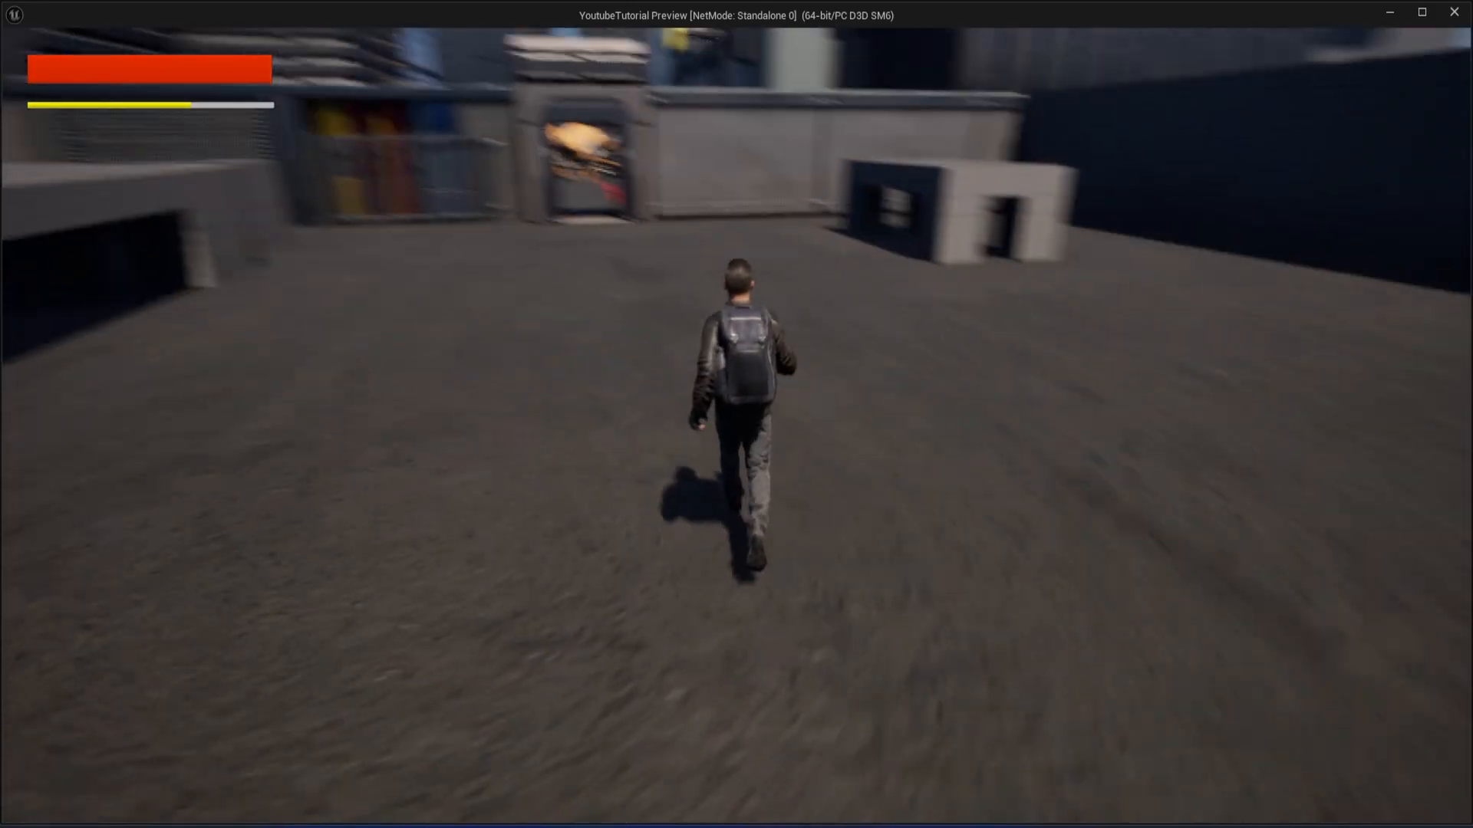
key(c)
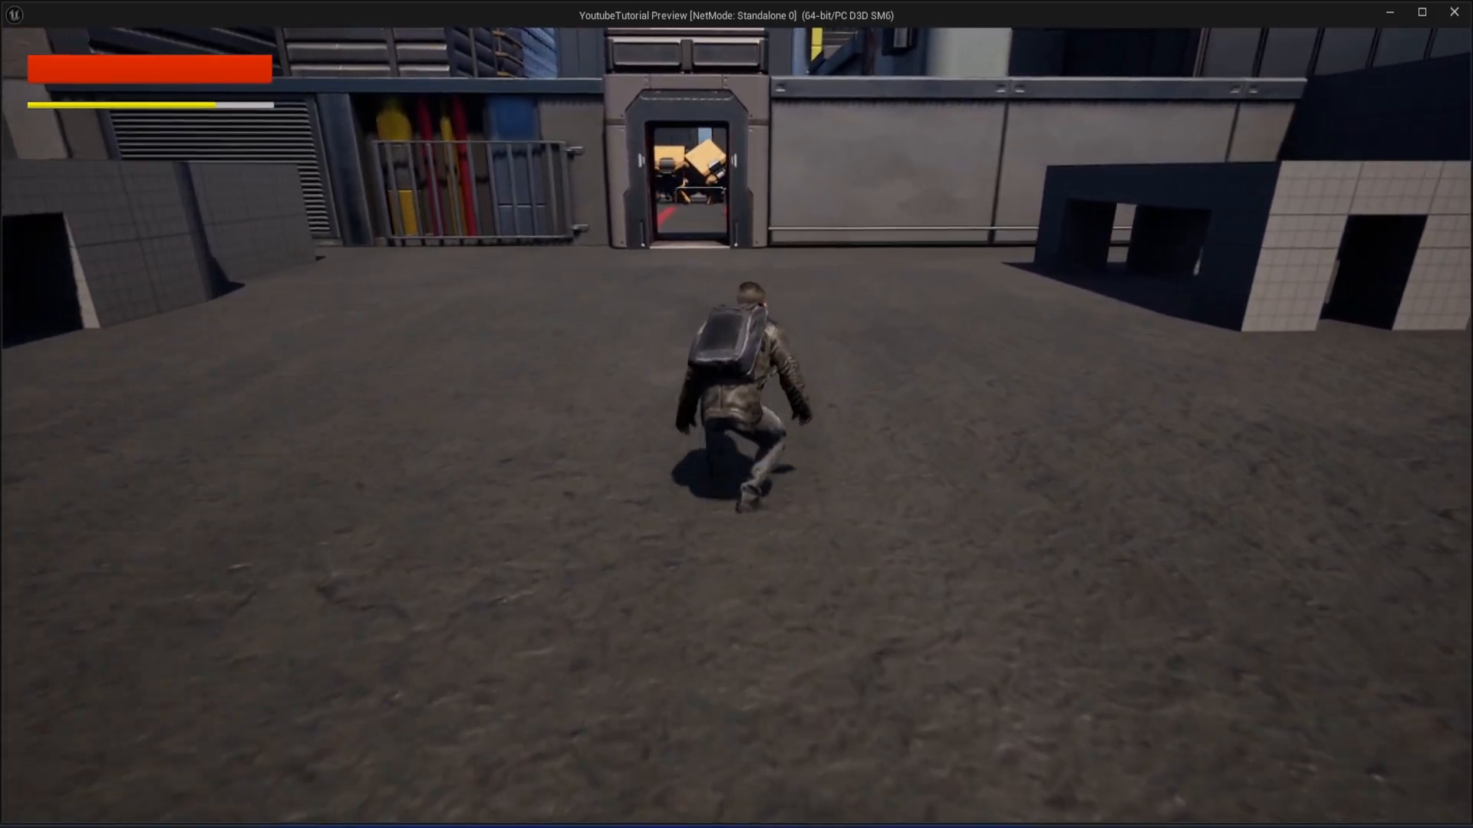
key(w)
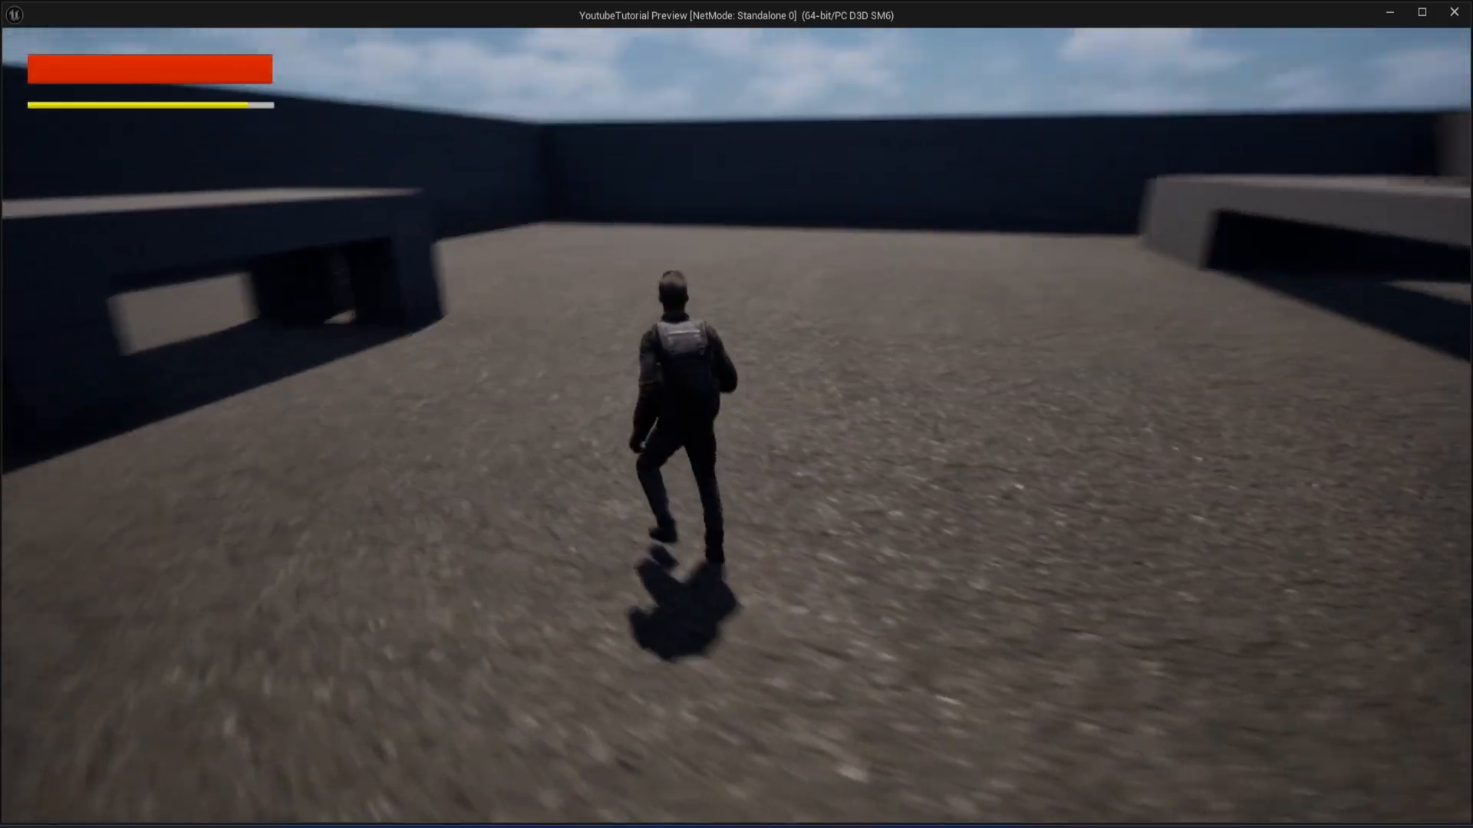
Test jumping while moving forward, and toggle the crouch on and off between forward walks.
key(w)
key(space)
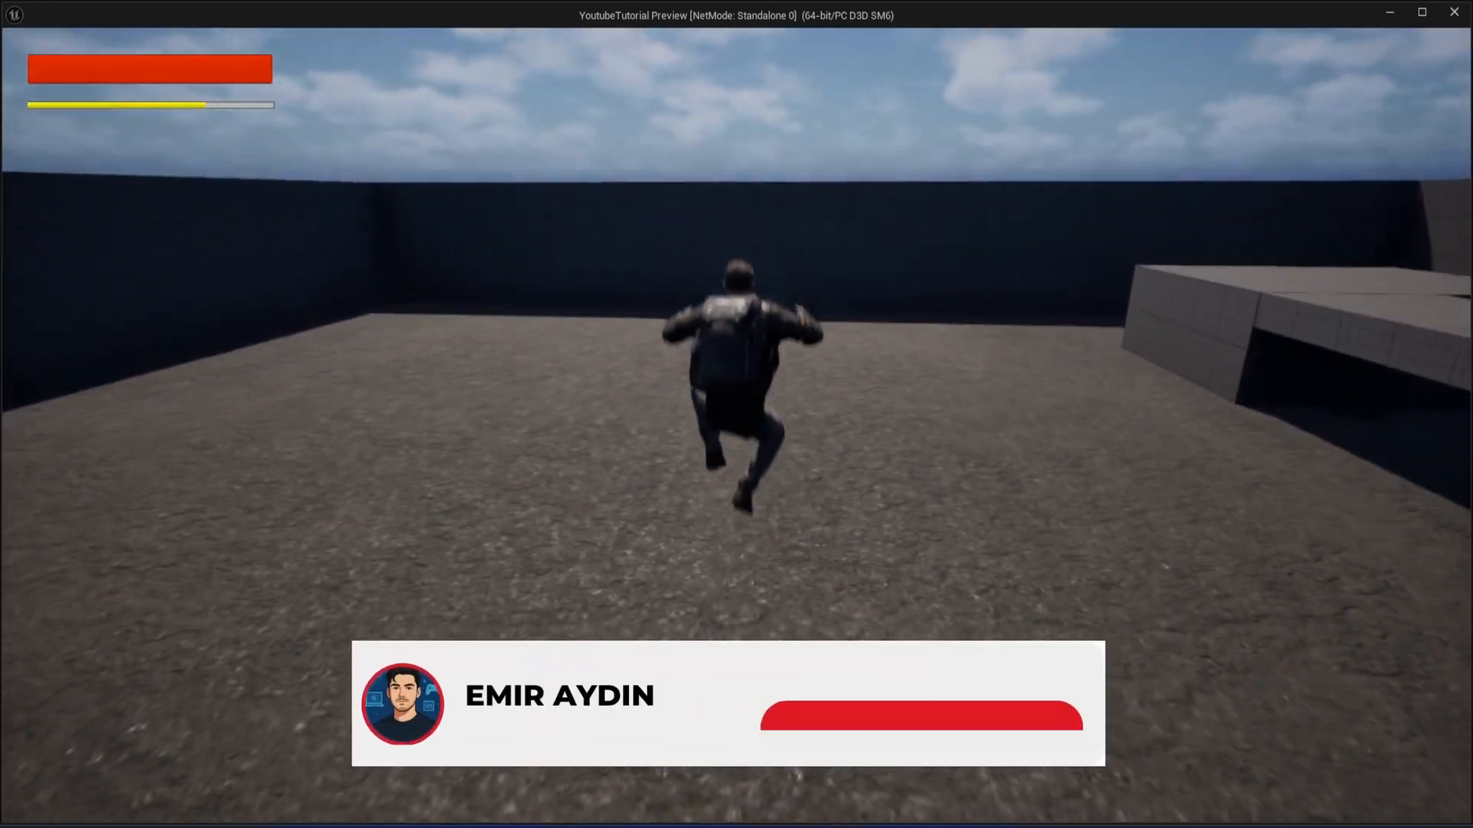
key(w)
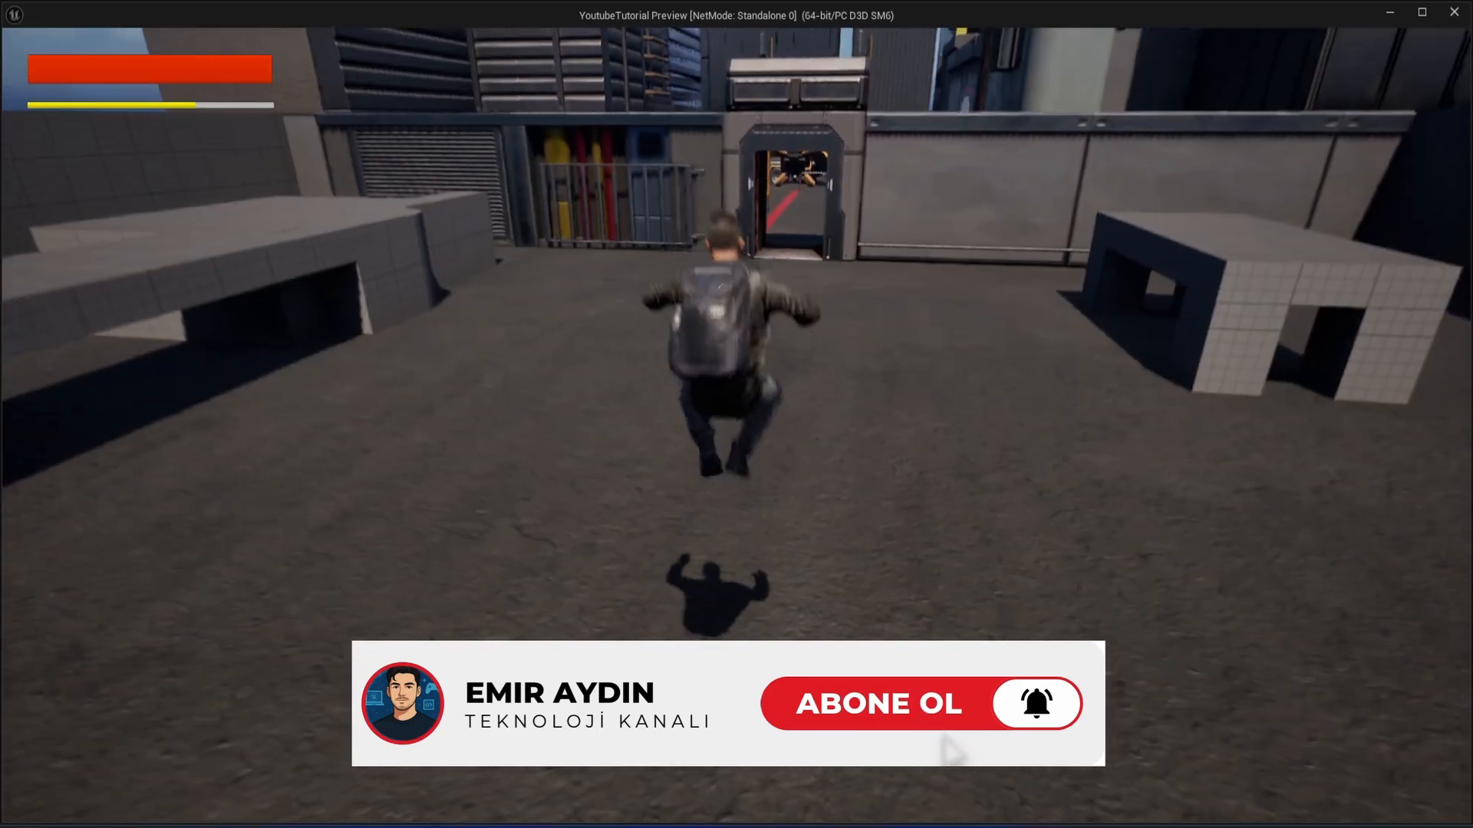
key(w)
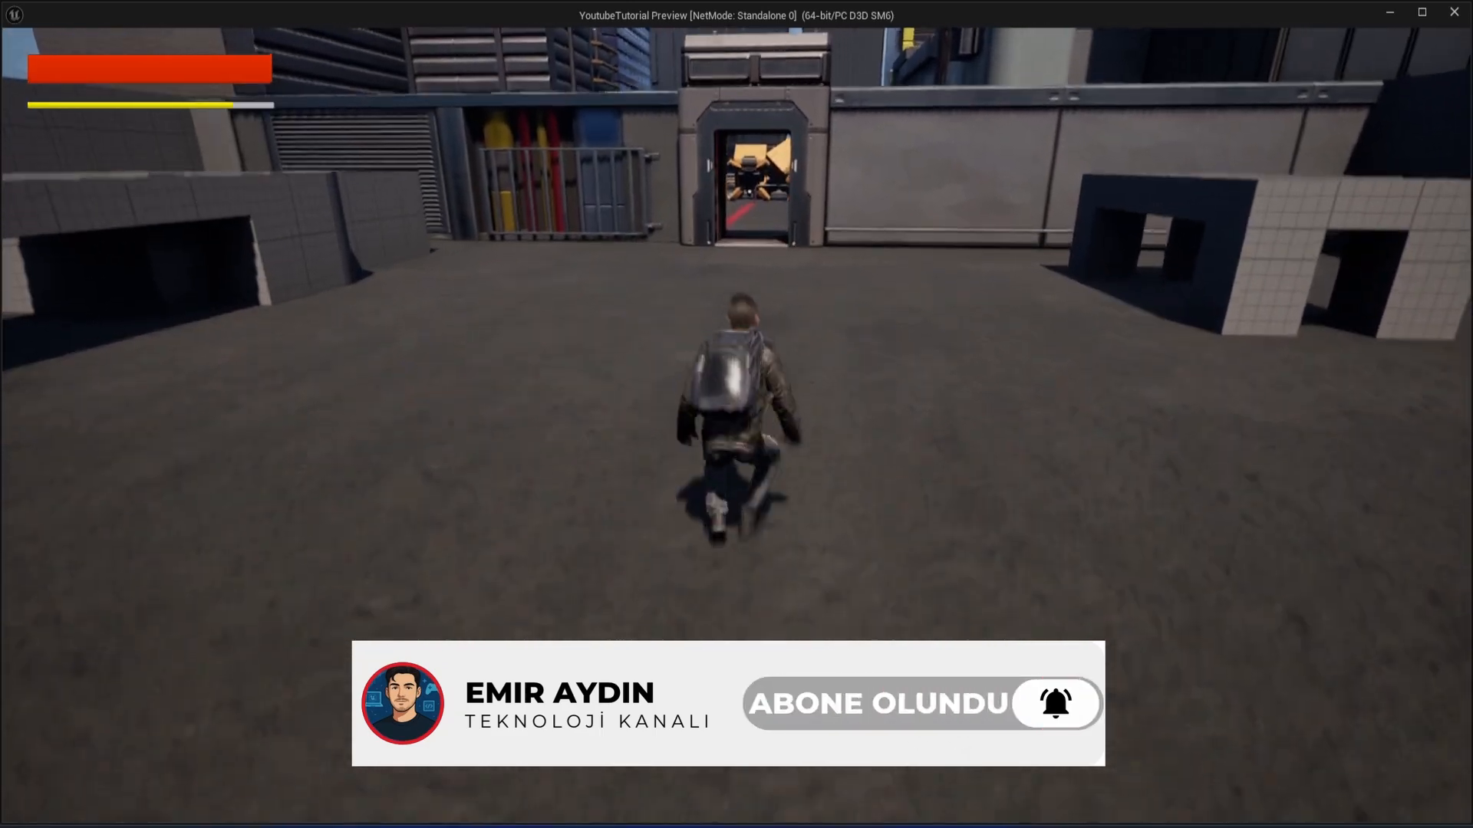
key(c)
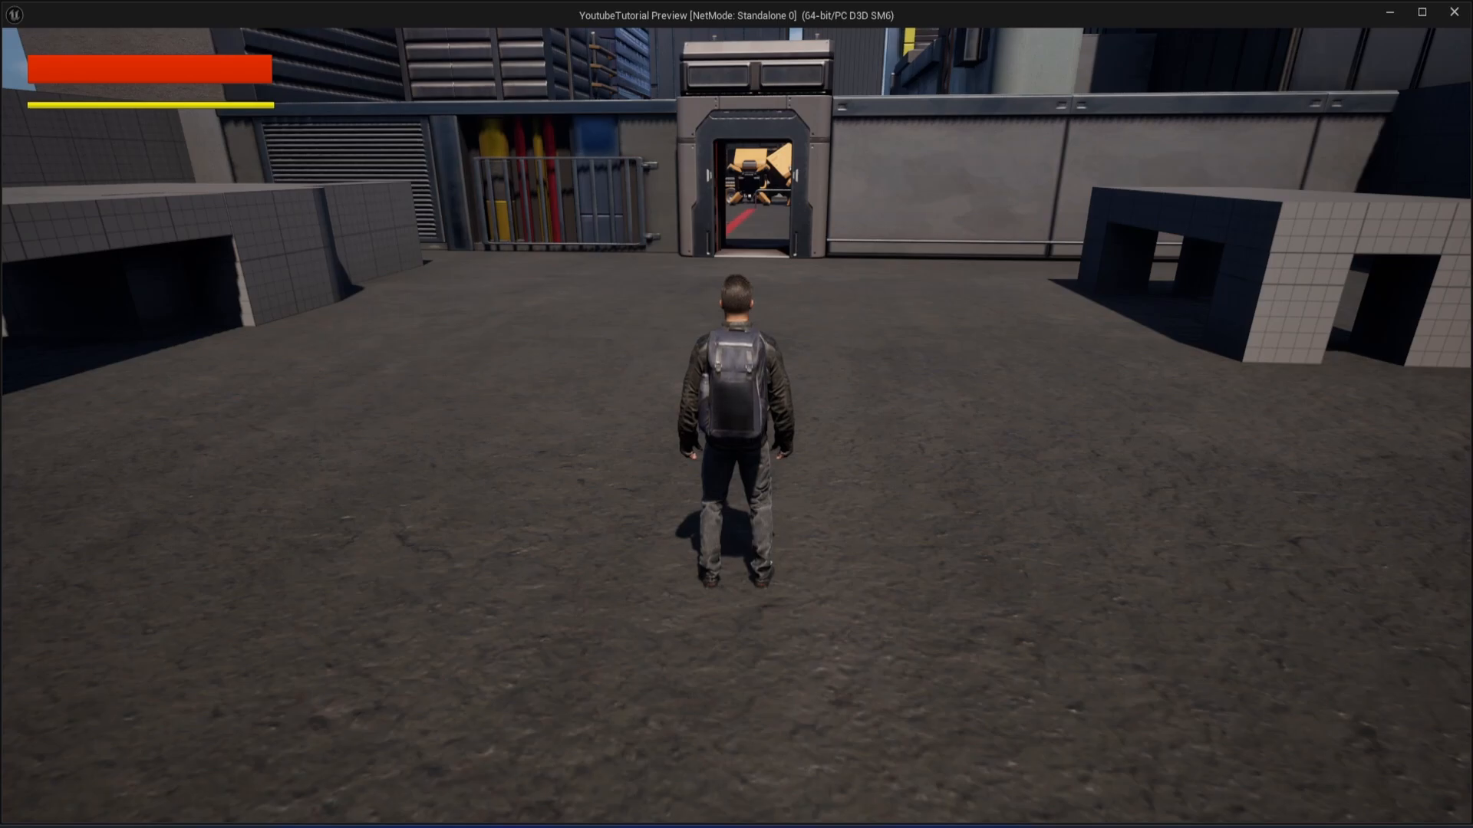
key(w)
key(c)
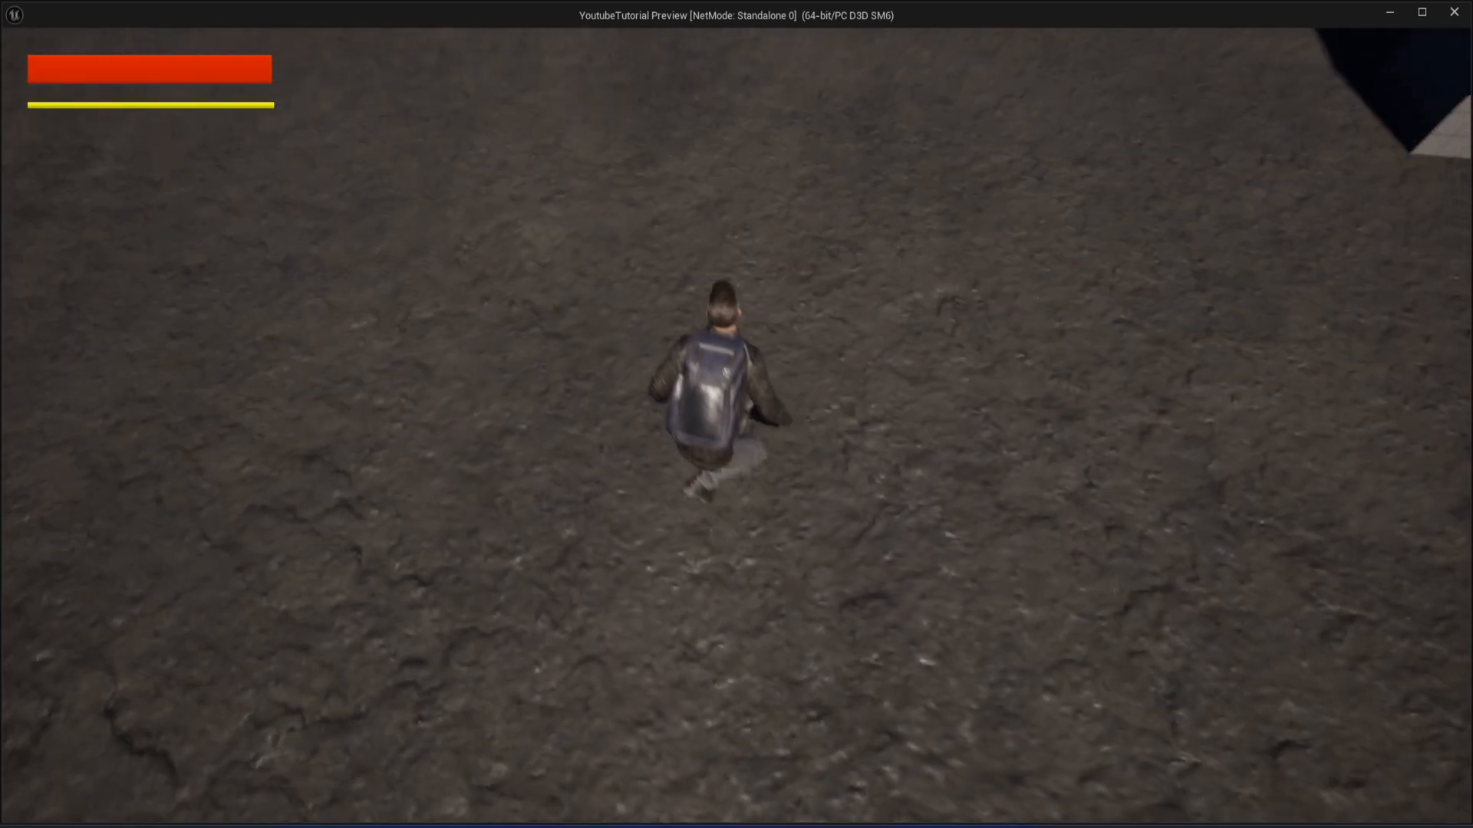